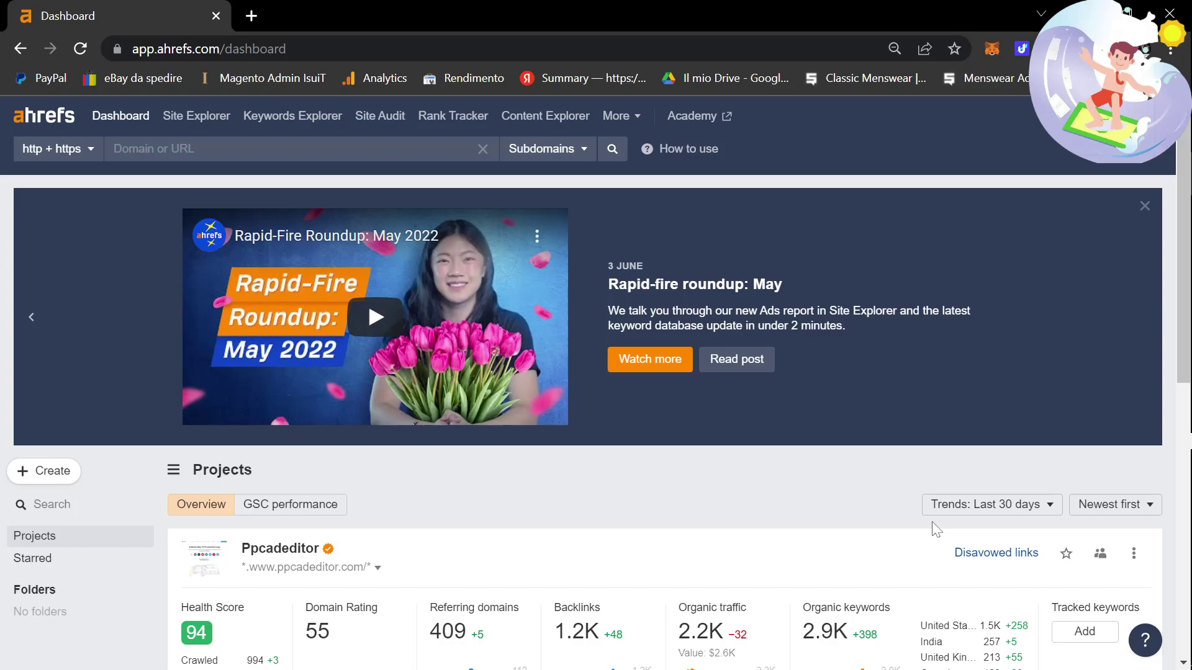
# Switch from the Ahrefs dashboard to the Chrome window showing a new tab
pyautogui.hotkey('alt', 'Tab')
pyautogui.press('Tab')
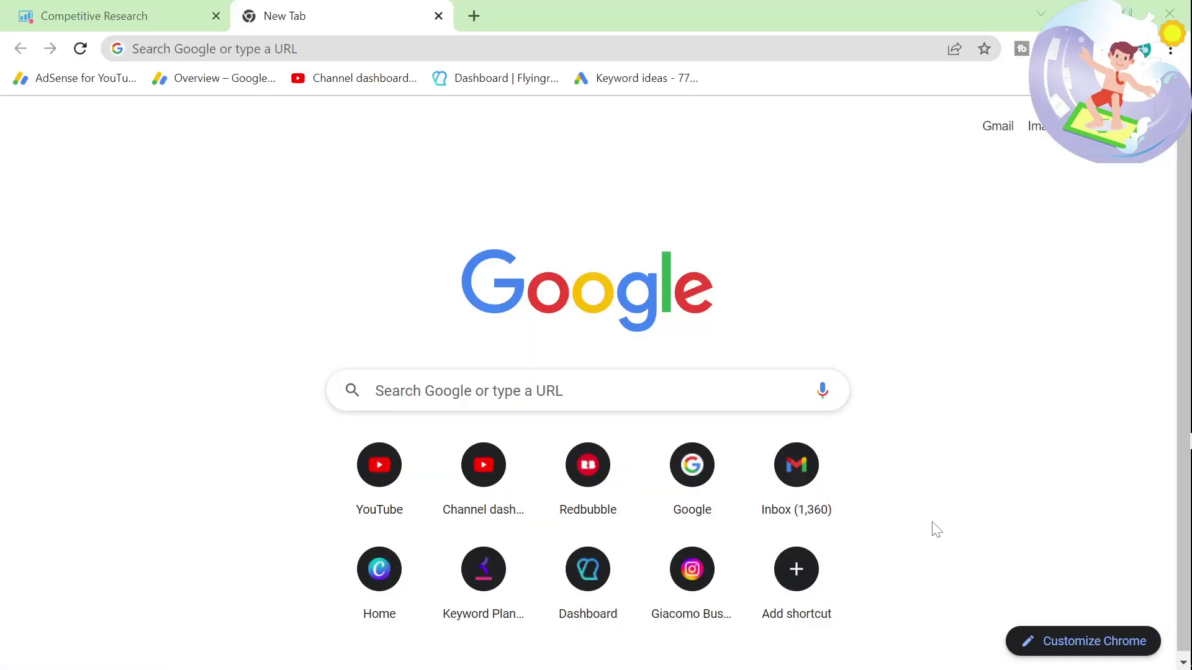
# Google 'serankiing' in a new tab and open the SE Ranking homepage
pyautogui.click(149, 13)
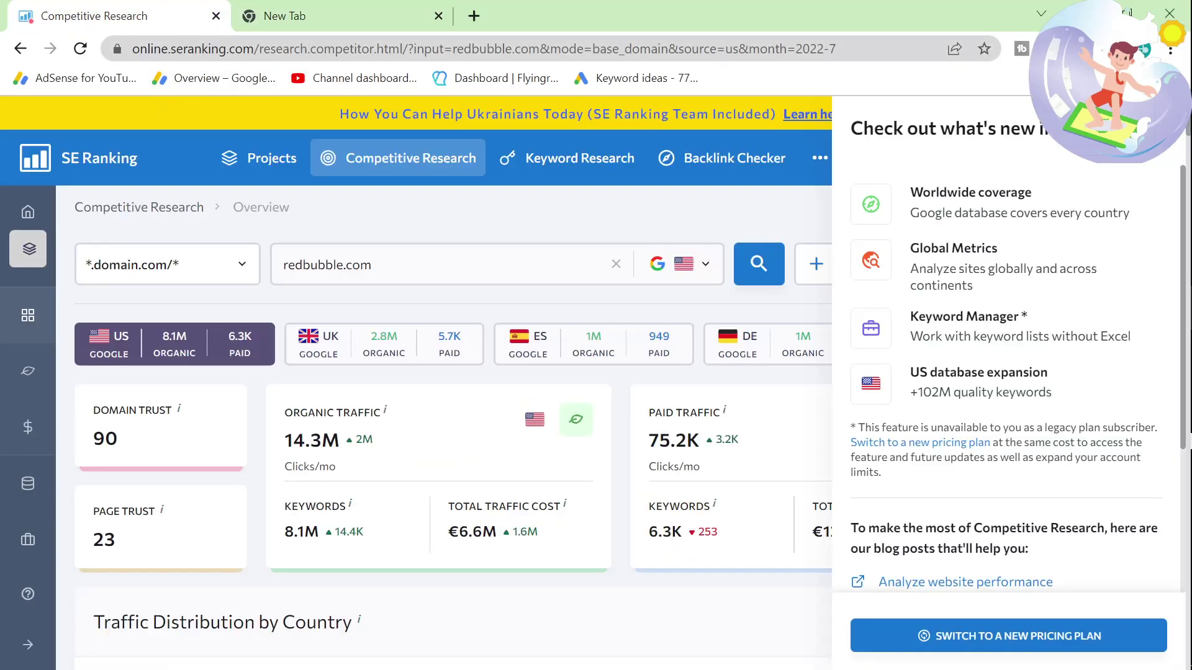
pyautogui.click(474, 17)
pyautogui.write('re')
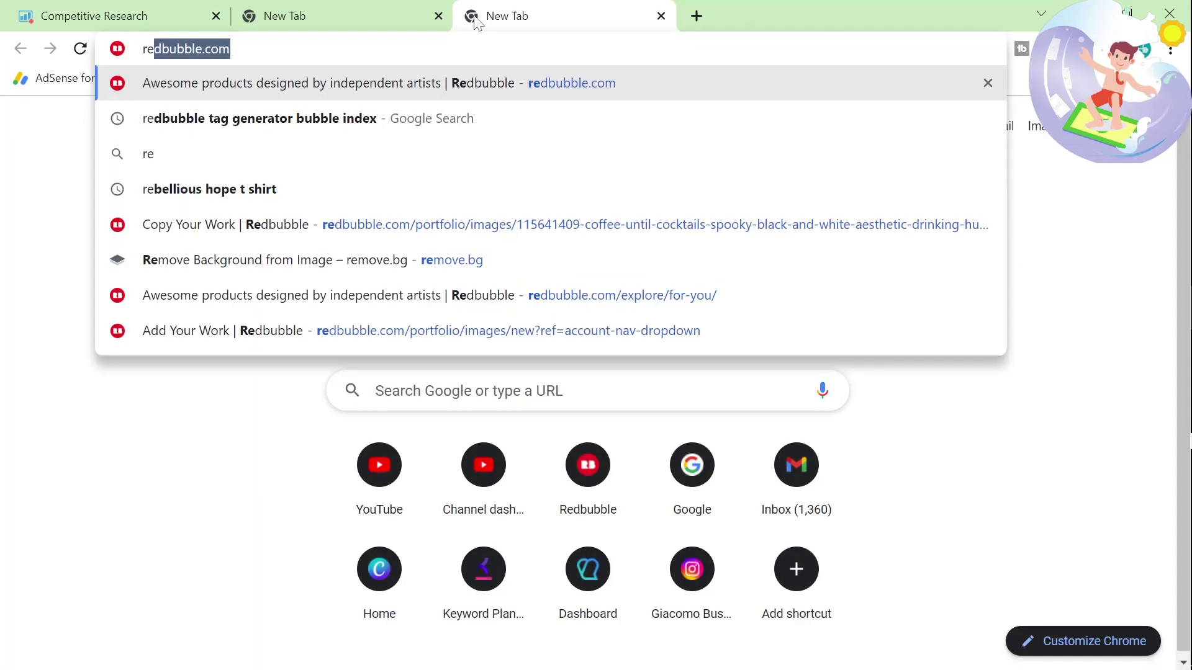
pyautogui.press('BackSpace')
pyautogui.press('BackSpace')
pyautogui.press('BackSpace')
pyautogui.write('serankiing')
pyautogui.press('Return')
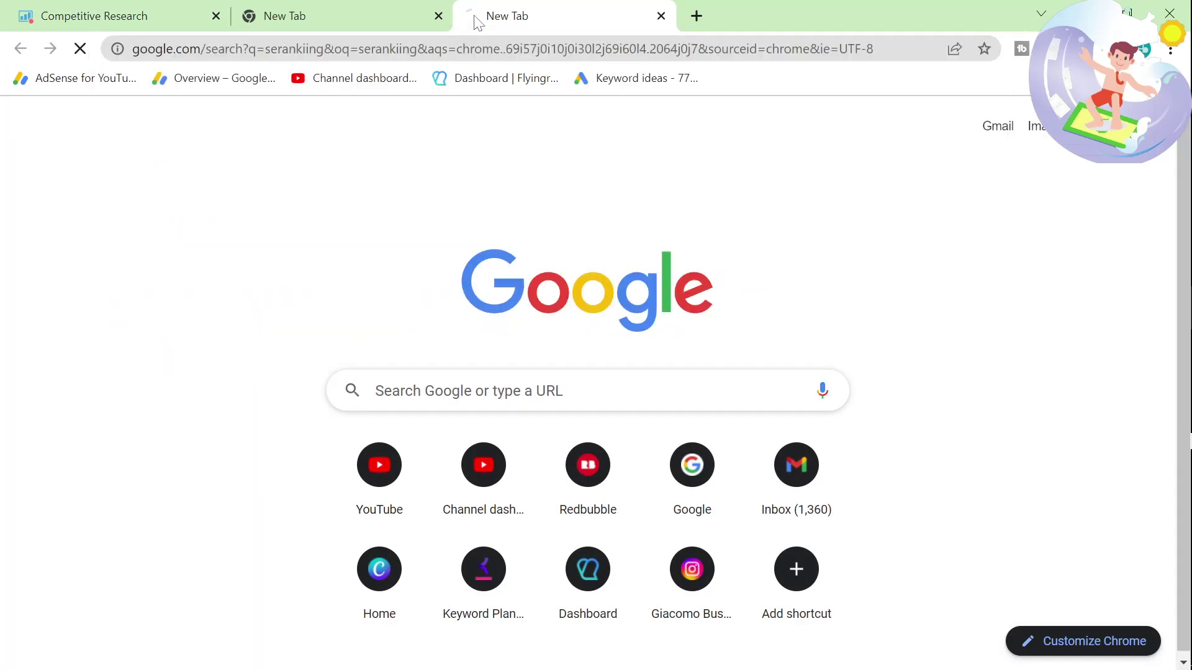
pyautogui.click(233, 393)
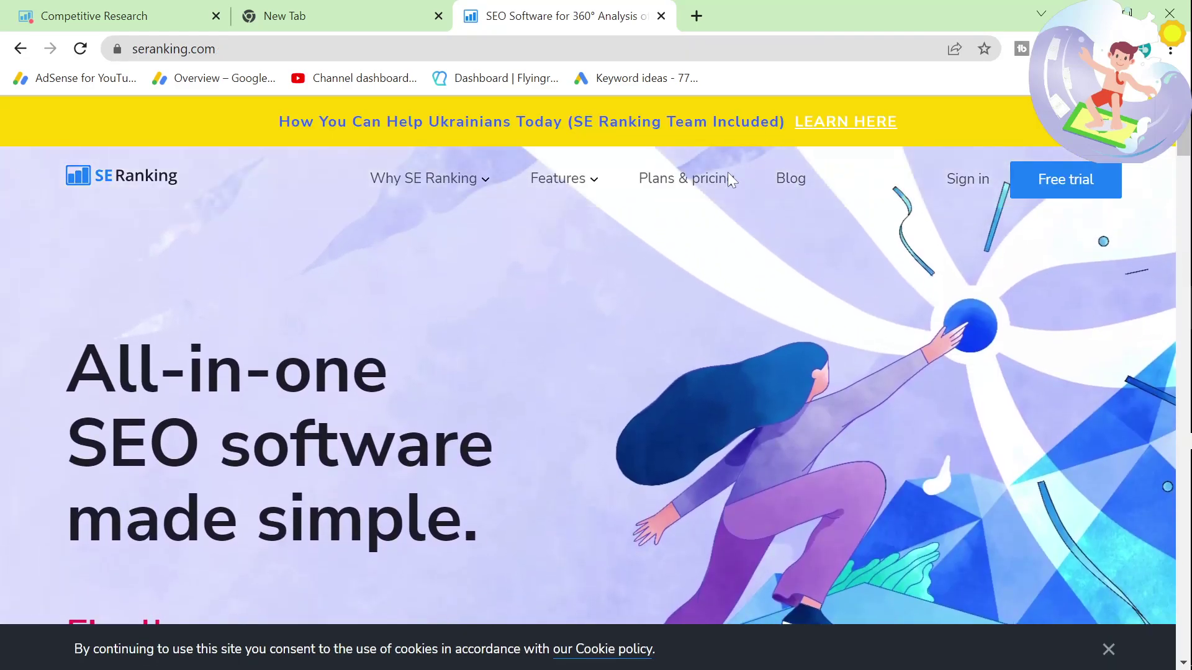
# Review the Plans & Pricing page, including the Essential plan's monthly price, then return to Competitive Research
pyautogui.click(729, 177)
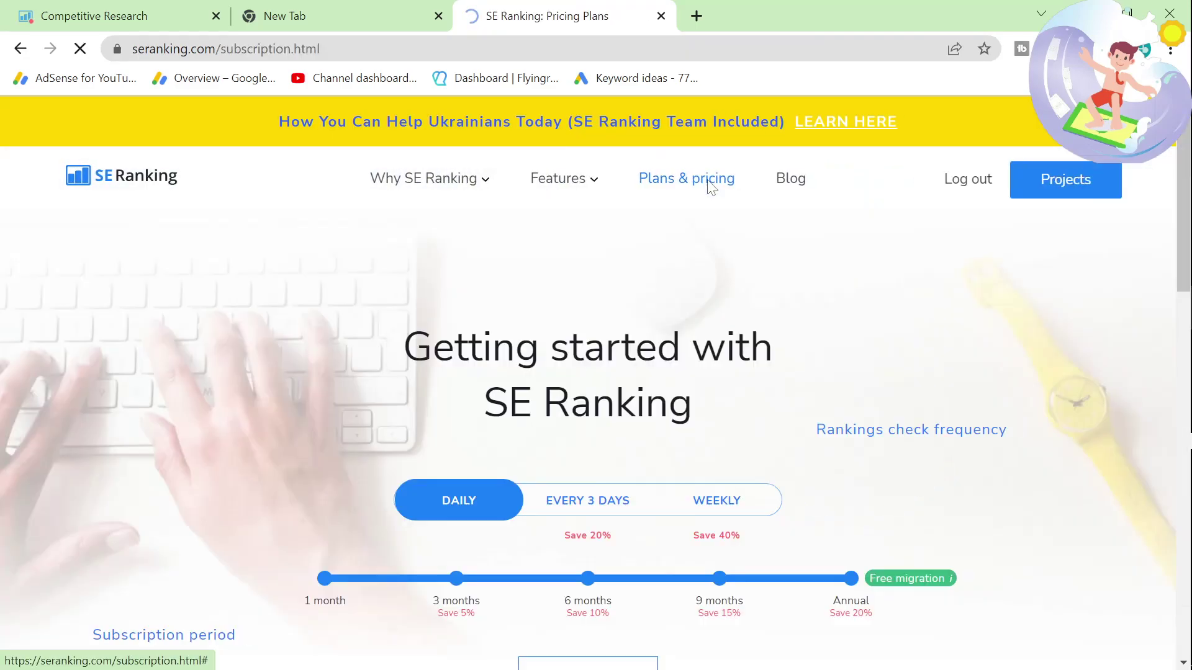
pyautogui.scroll(-3, 696, 280)
pyautogui.scroll(1, 666, 386)
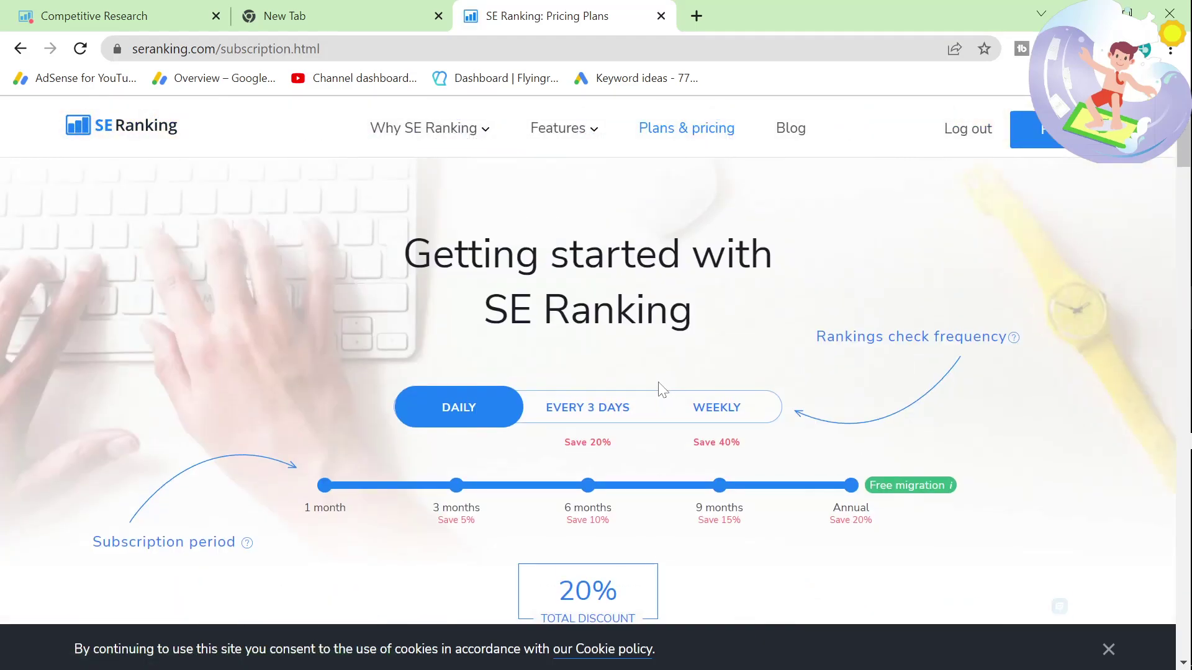
pyautogui.scroll(-7, 661, 389)
pyautogui.scroll(1, 658, 391)
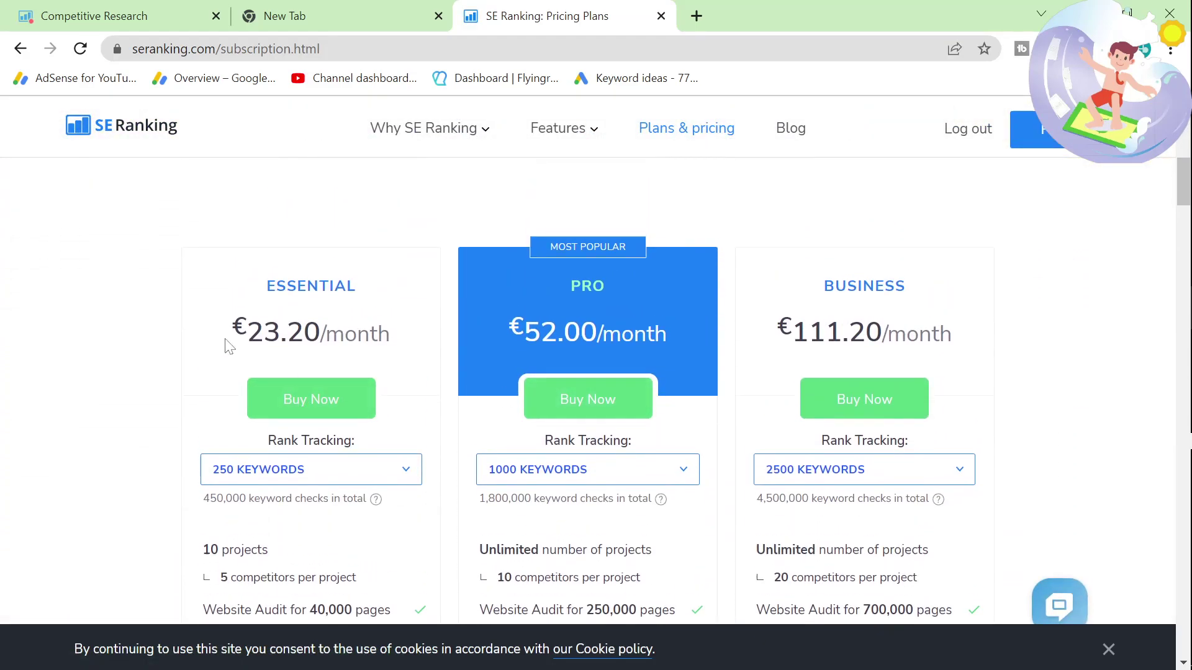
pyautogui.moveTo(226, 343); pyautogui.dragTo(398, 341)
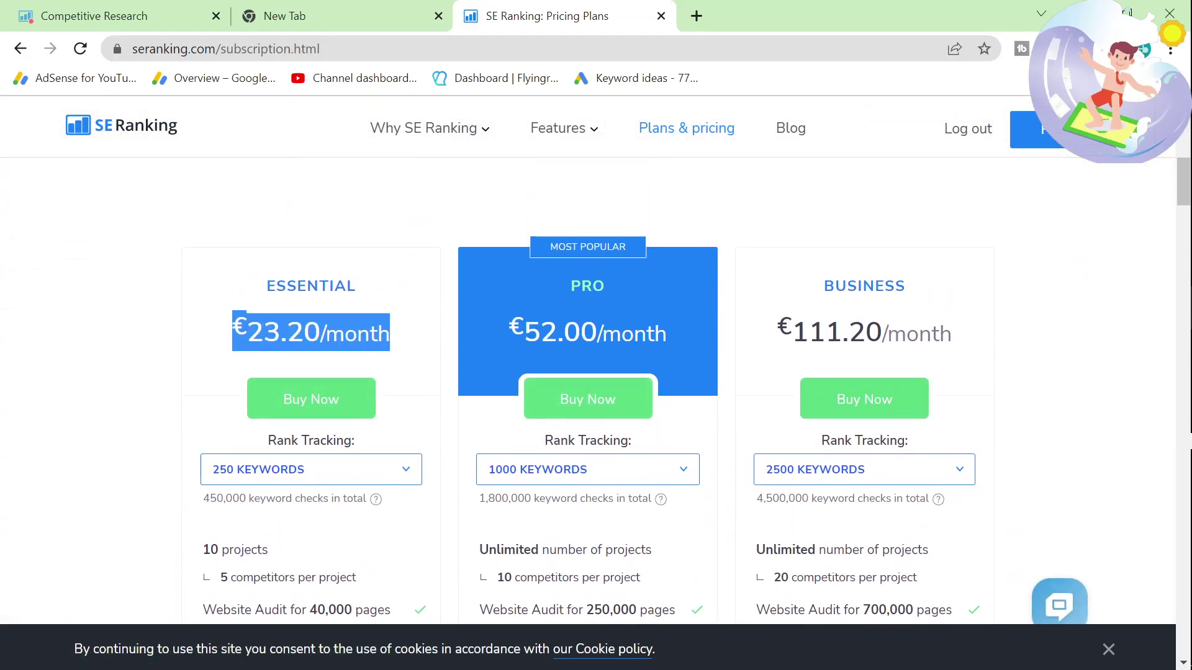
pyautogui.click(140, 335)
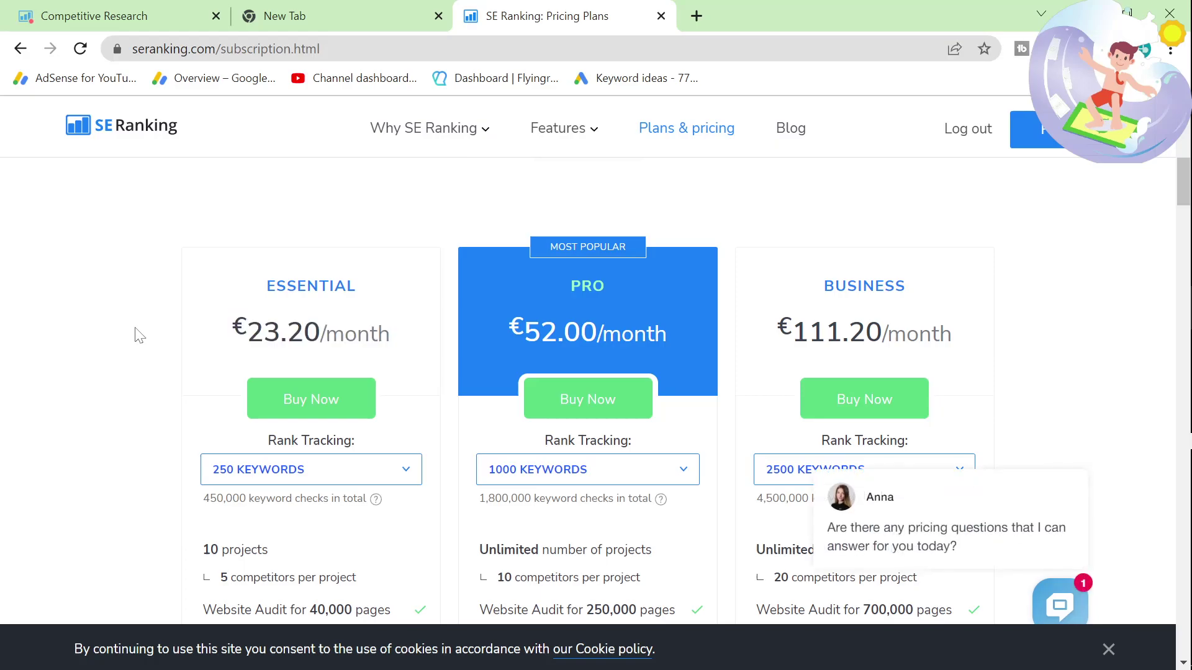
pyautogui.scroll(-14, 137, 334)
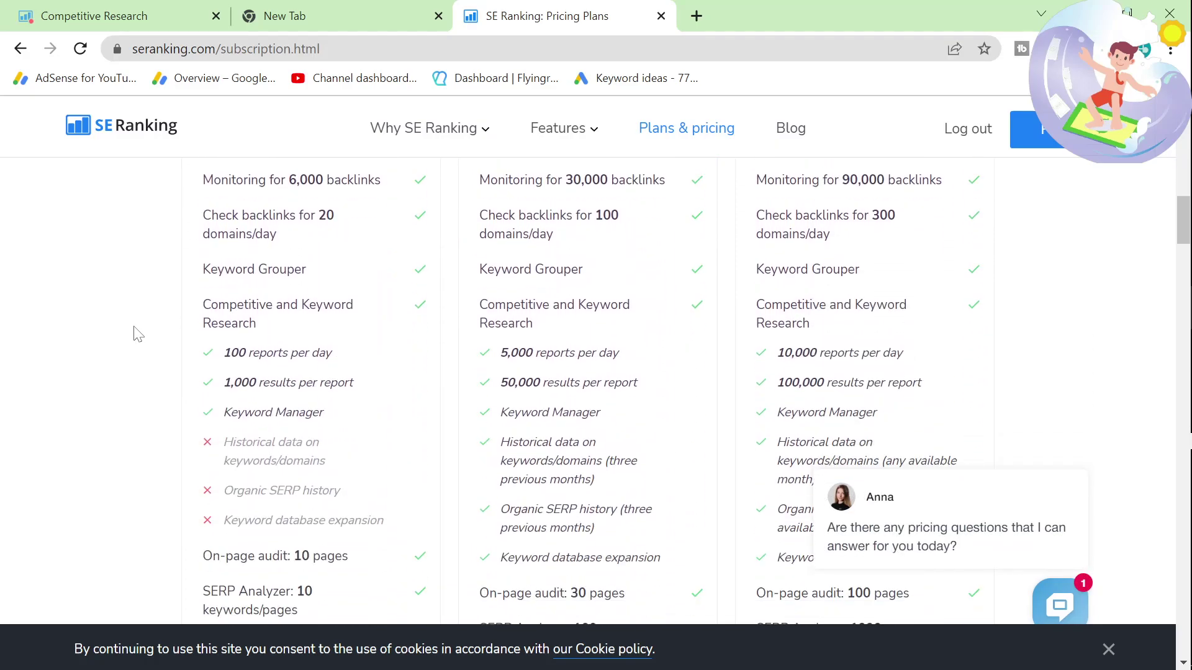
pyautogui.scroll(-20, 137, 334)
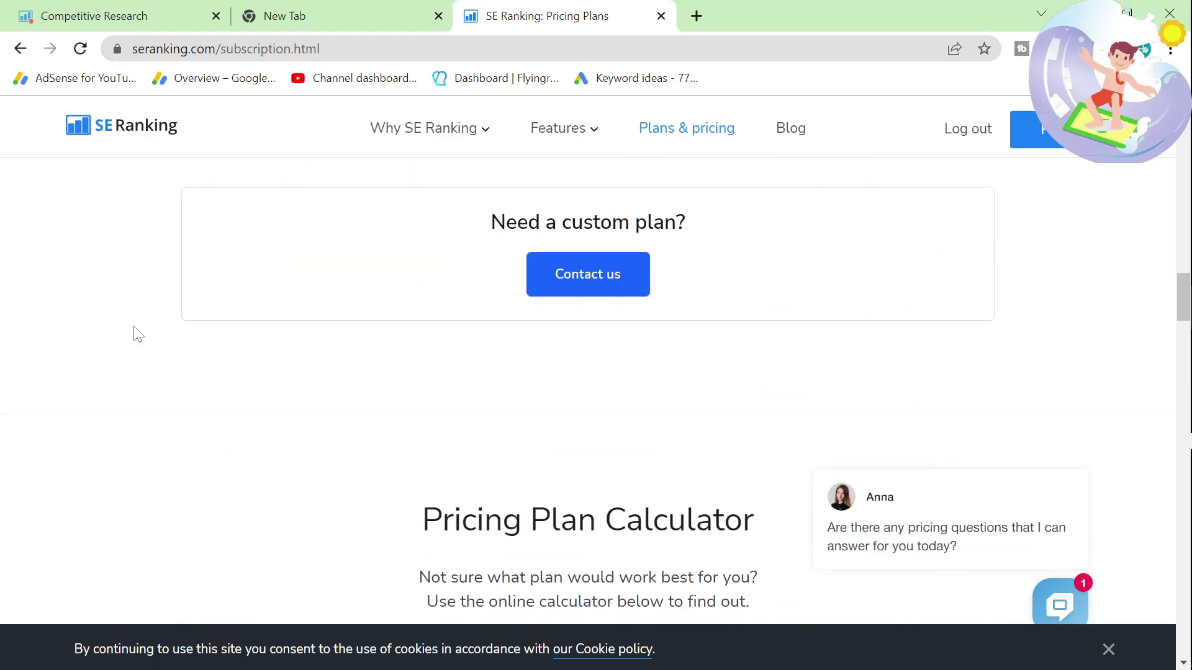
pyautogui.scroll(-15, 138, 334)
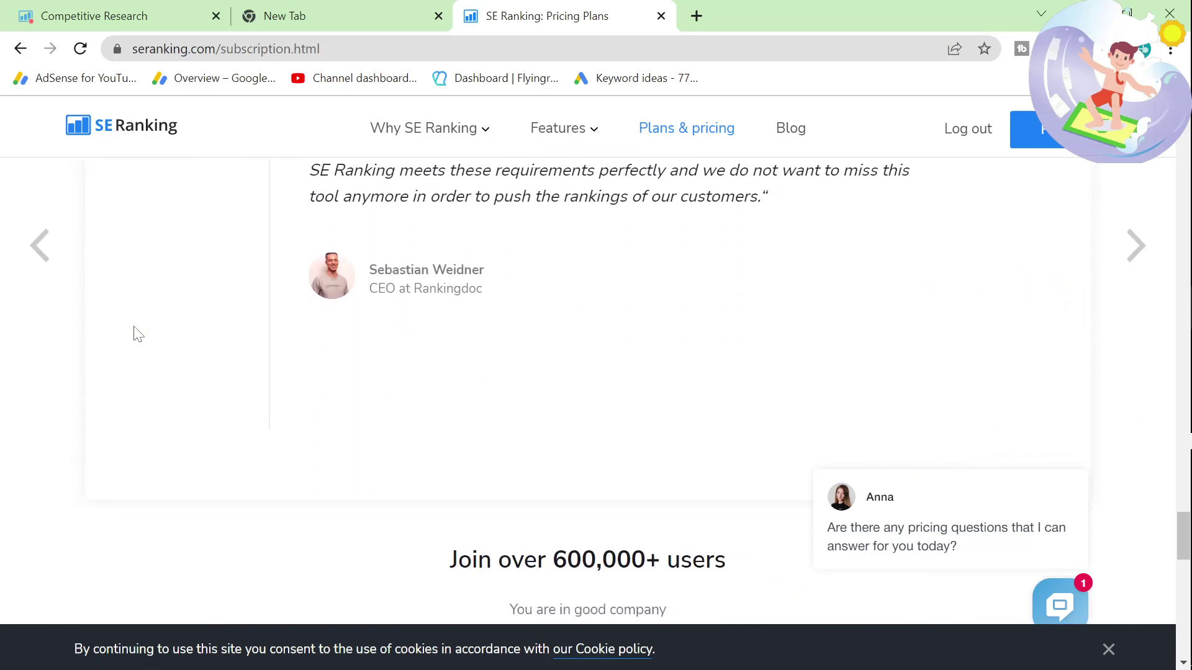
pyautogui.scroll(1, 138, 334)
pyautogui.scroll(15, 138, 334)
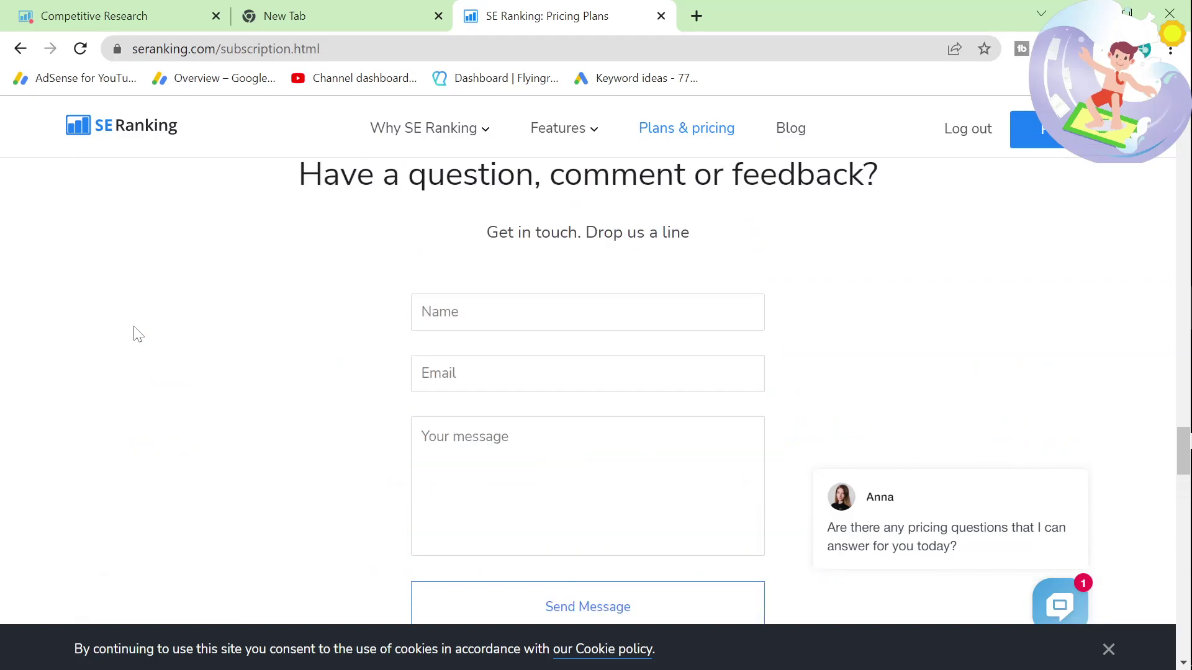
pyautogui.scroll(8, 138, 334)
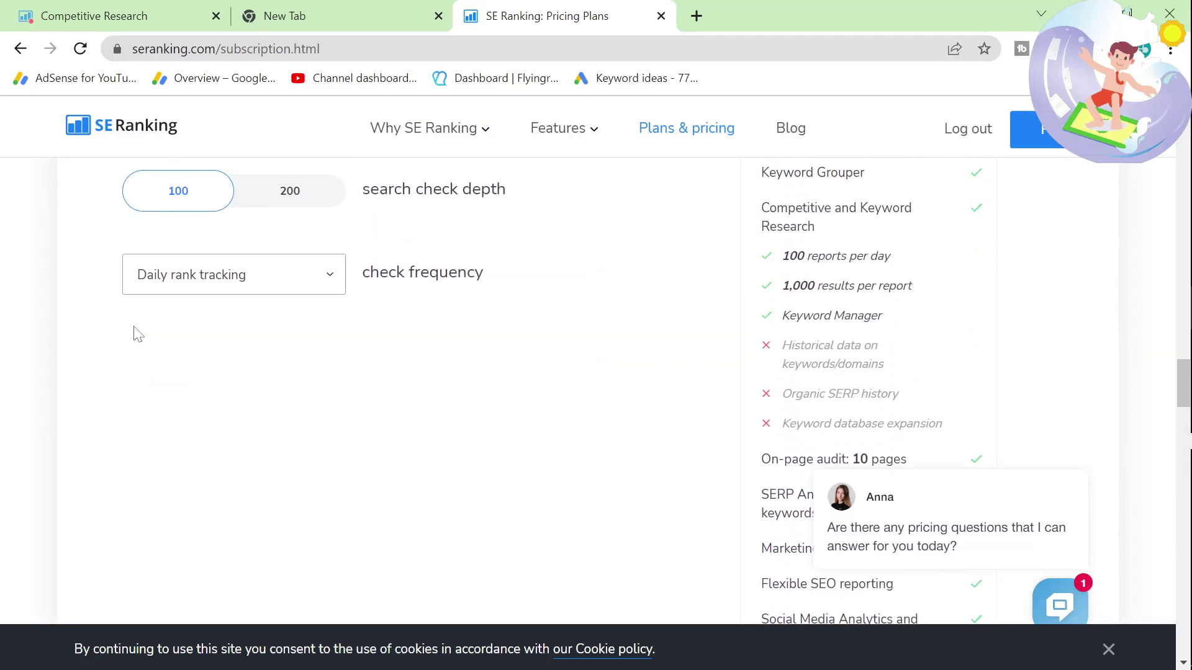
pyautogui.scroll(3, 137, 334)
pyautogui.click(93, 15)
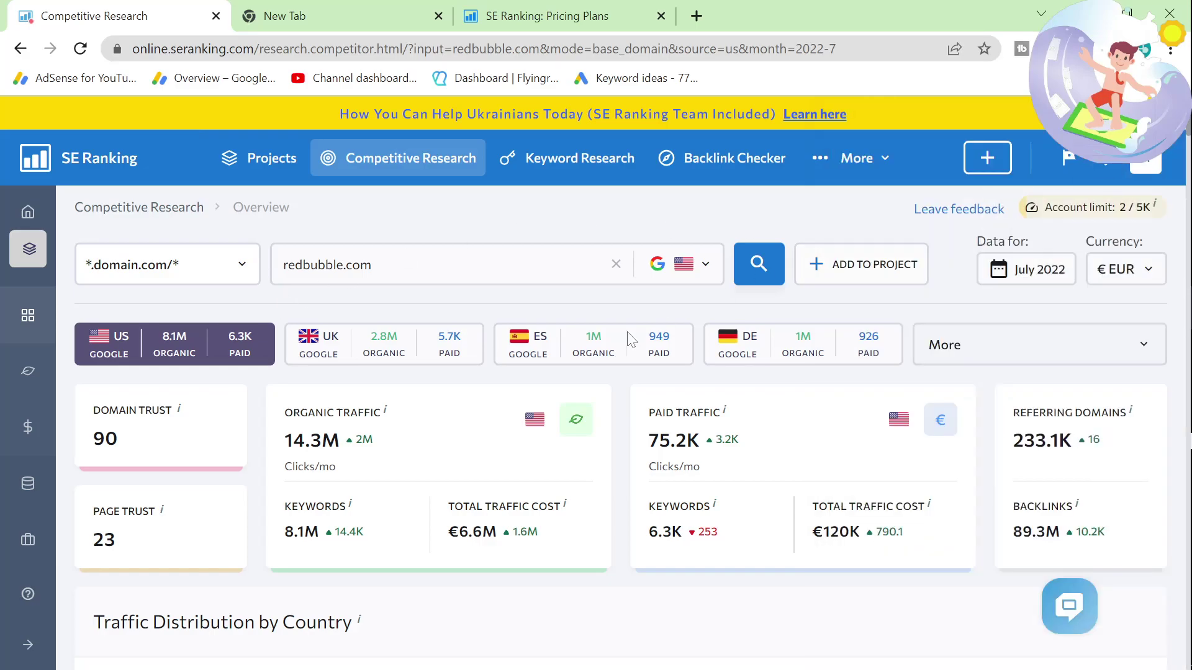
# Run a Keyword Research analysis for 'shirt'
pyautogui.scroll(-2, 327, 442)
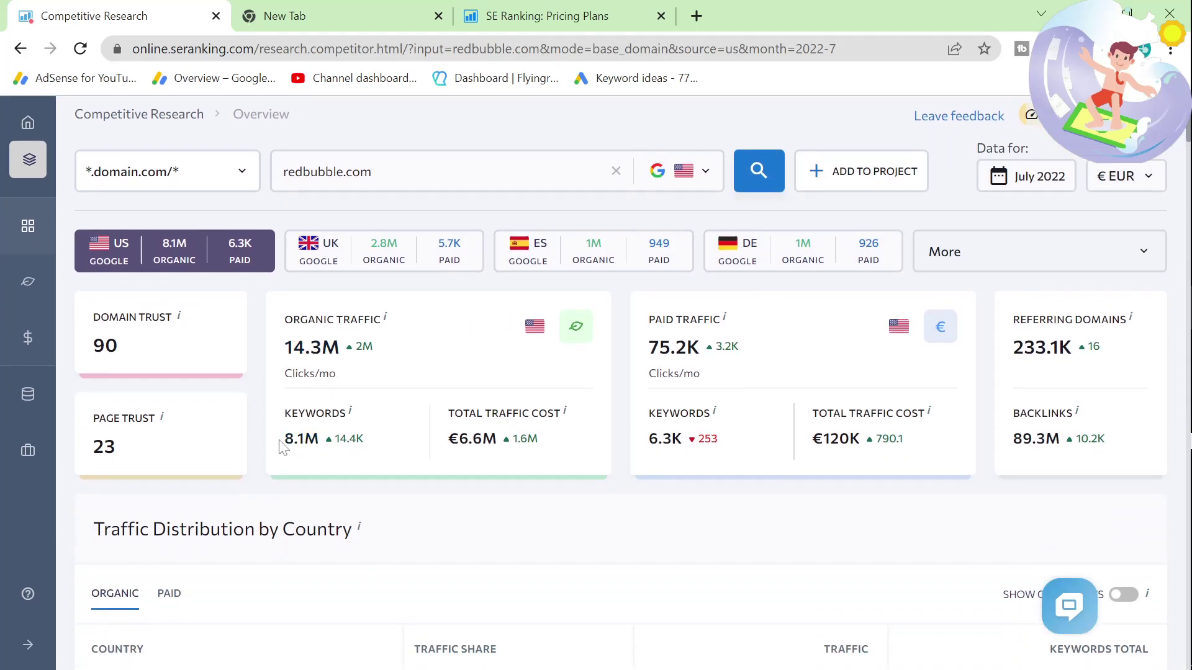
pyautogui.scroll(2, 281, 445)
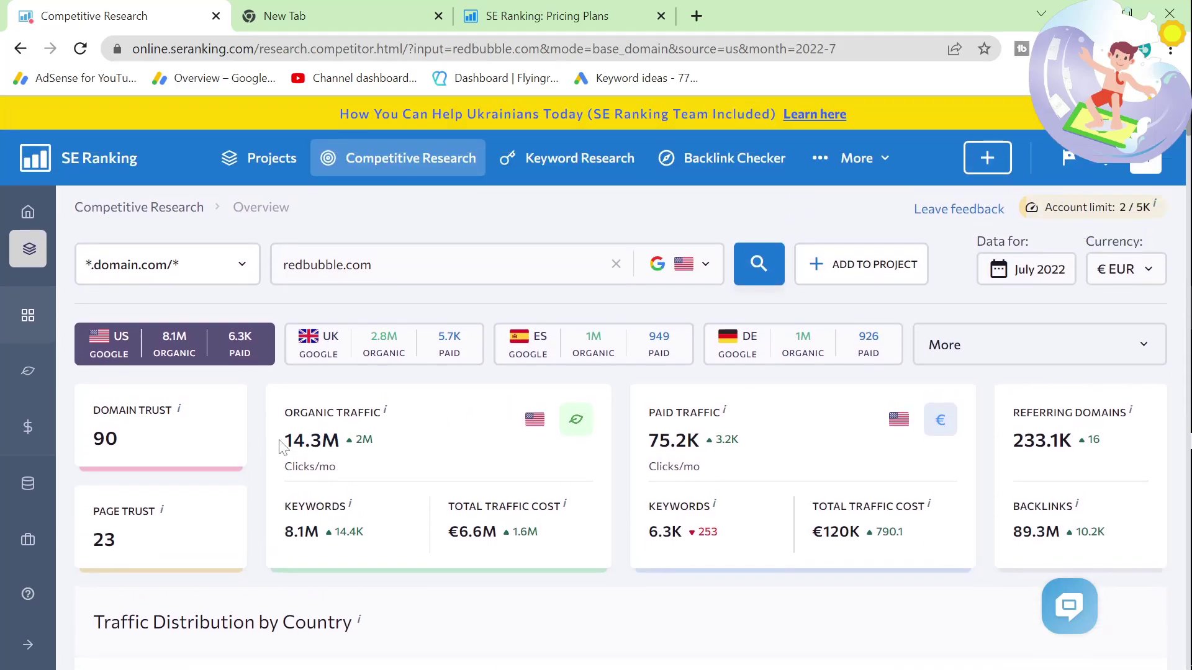
pyautogui.click(535, 165)
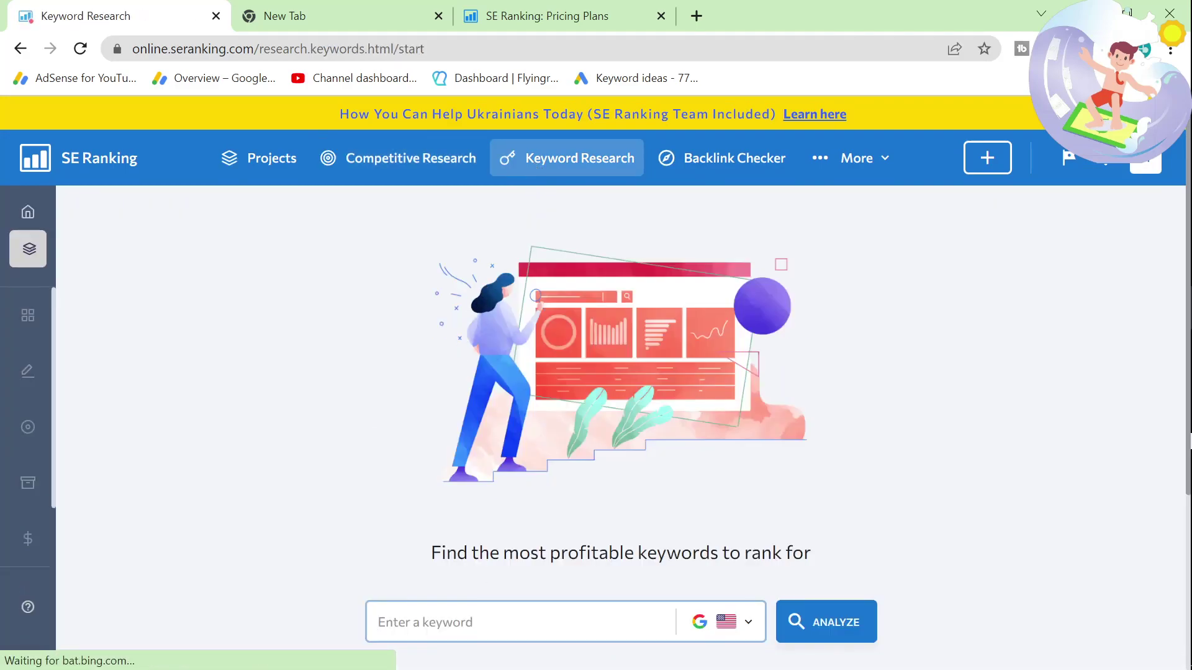
pyautogui.click(421, 622)
pyautogui.write('shirt')
pyautogui.press('Return')
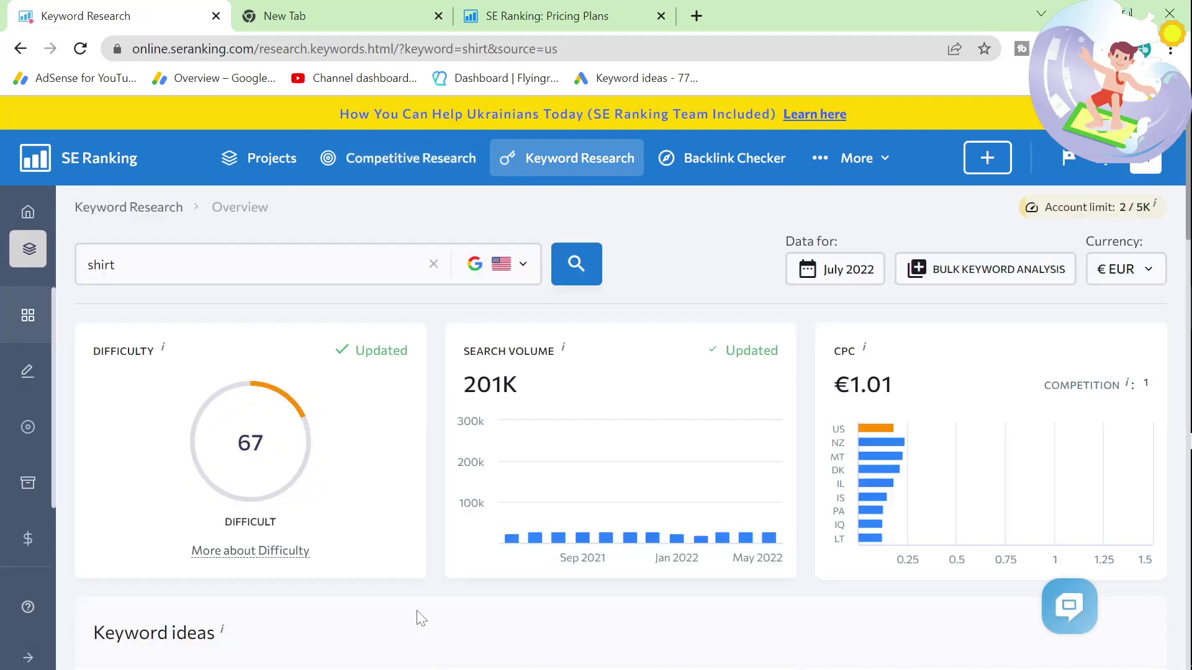
# Open the similar-keywords detailed report and show its Low Search Volume list of 436,280 suggestions
pyautogui.scroll(-6, 255, 556)
pyautogui.click(169, 572)
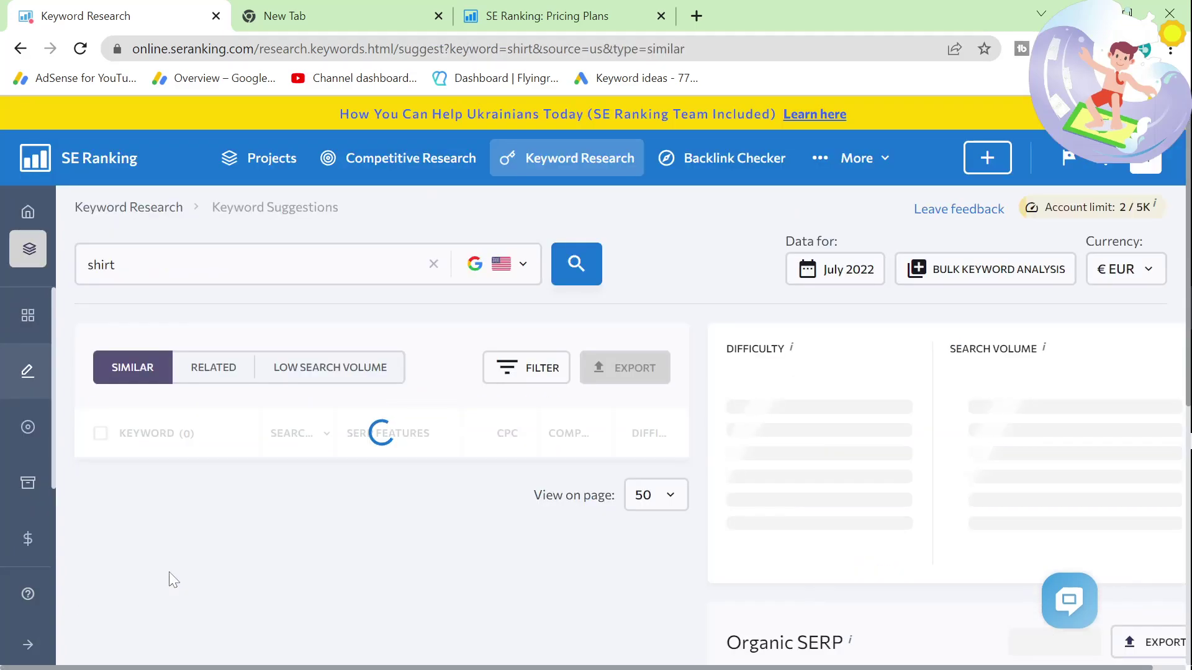
pyautogui.scroll(-1, 169, 571)
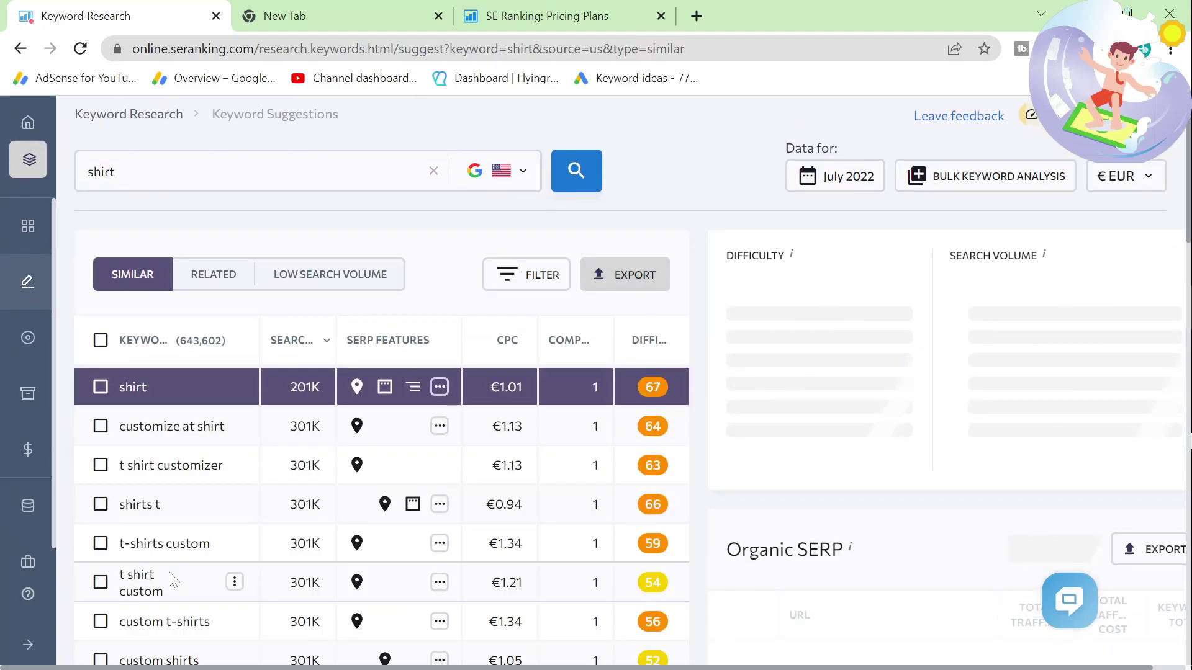
pyautogui.click(360, 286)
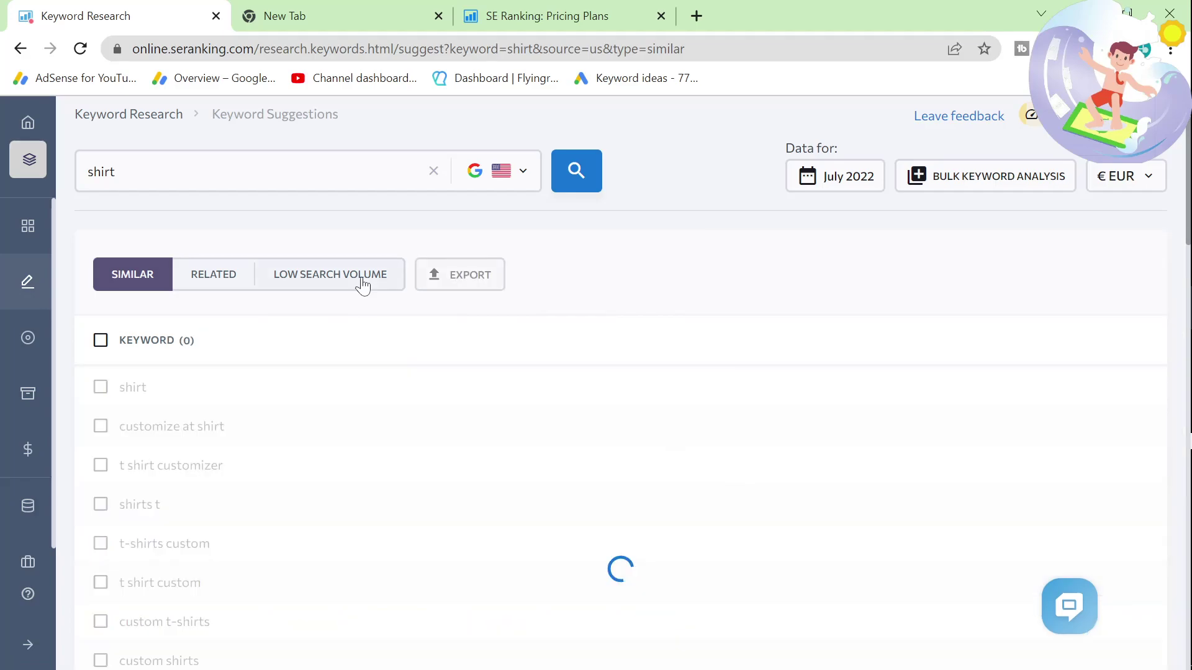
pyautogui.scroll(-2, 287, 449)
pyautogui.scroll(-9, 287, 449)
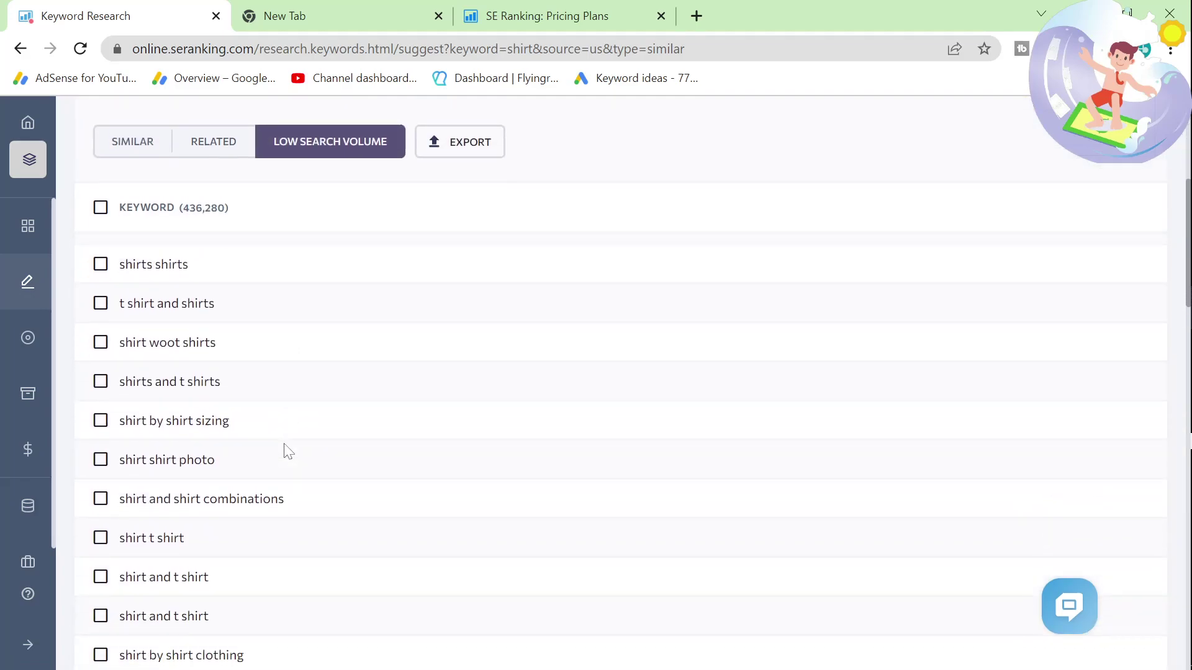
pyautogui.scroll(-12, 287, 451)
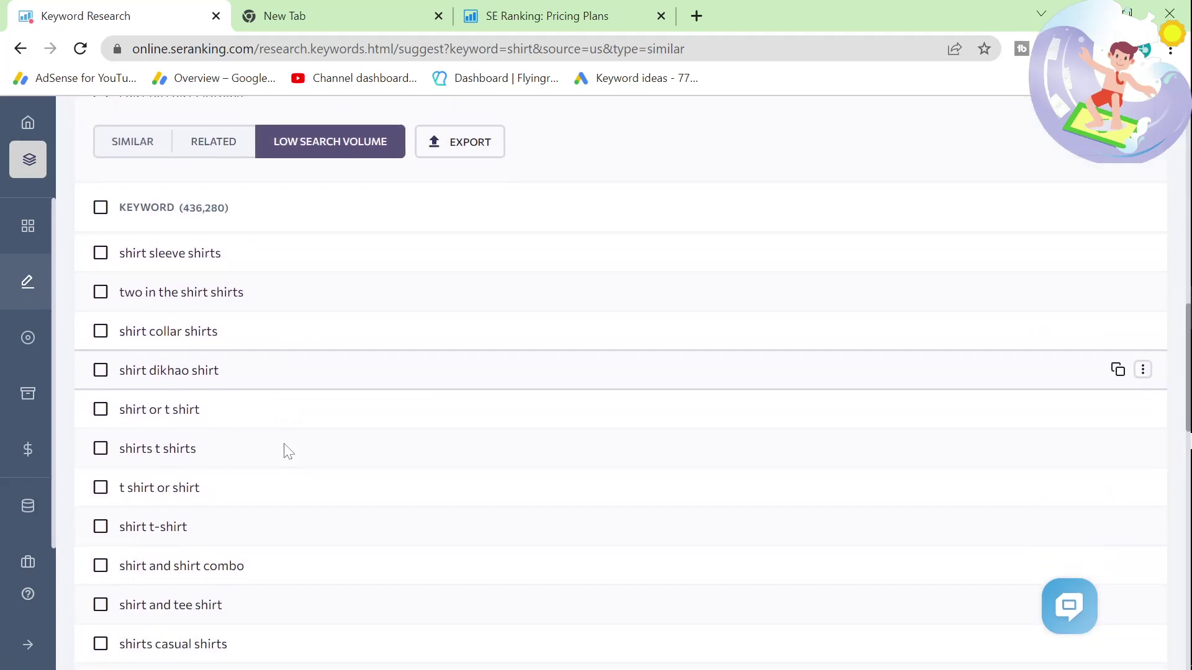
pyautogui.scroll(20, 288, 444)
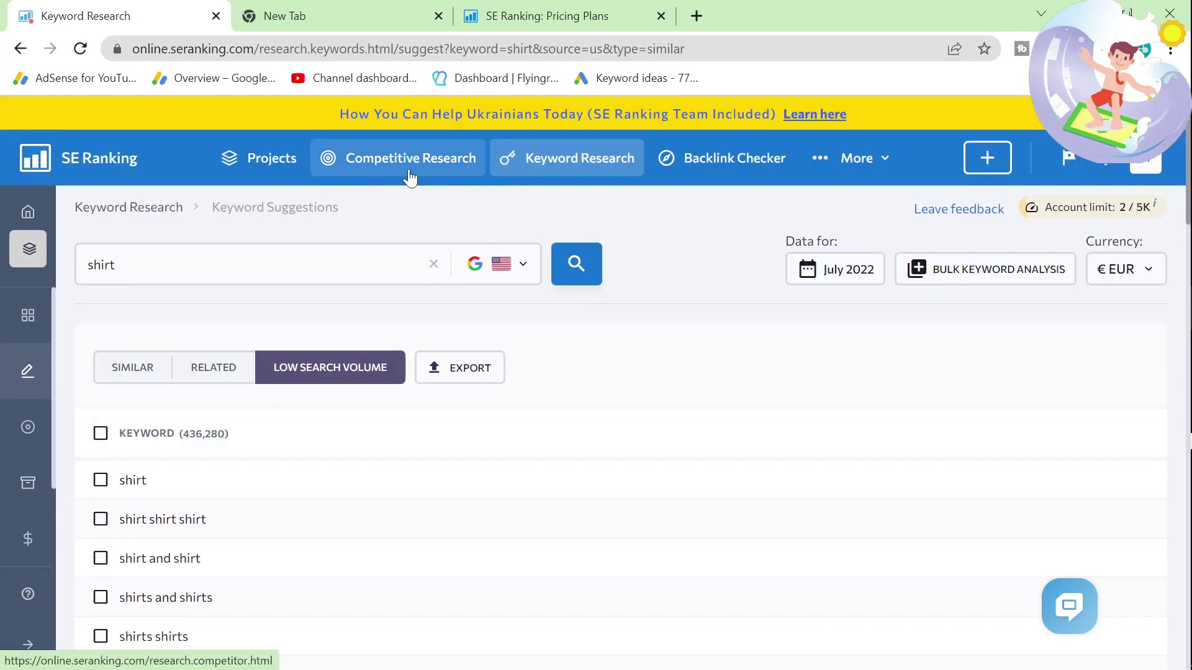
# Analyze redbubble.com in Competitive Research
pyautogui.click(399, 160)
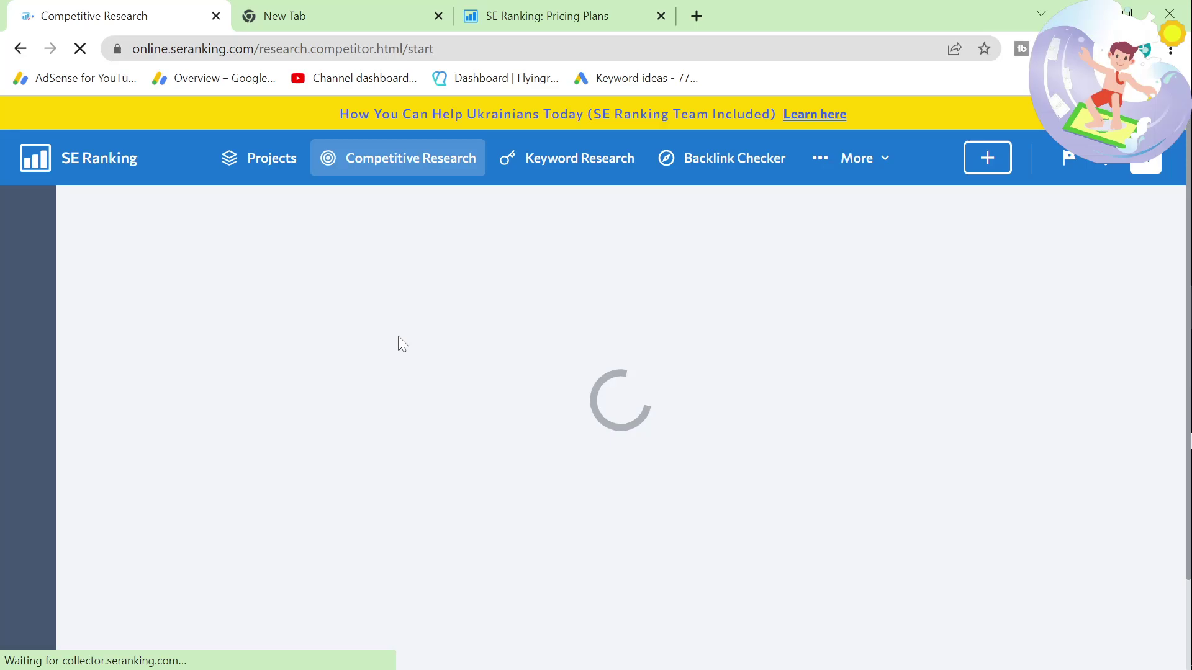
pyautogui.write('re')
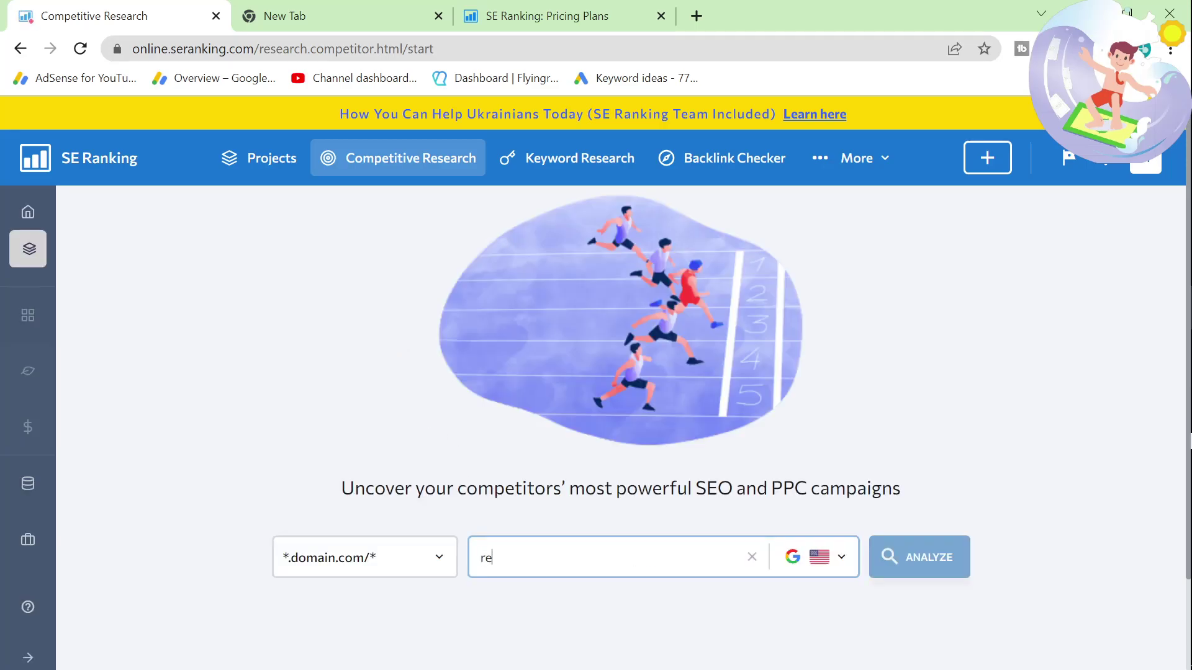
pyautogui.write('dbubble.com')
pyautogui.press('Return')
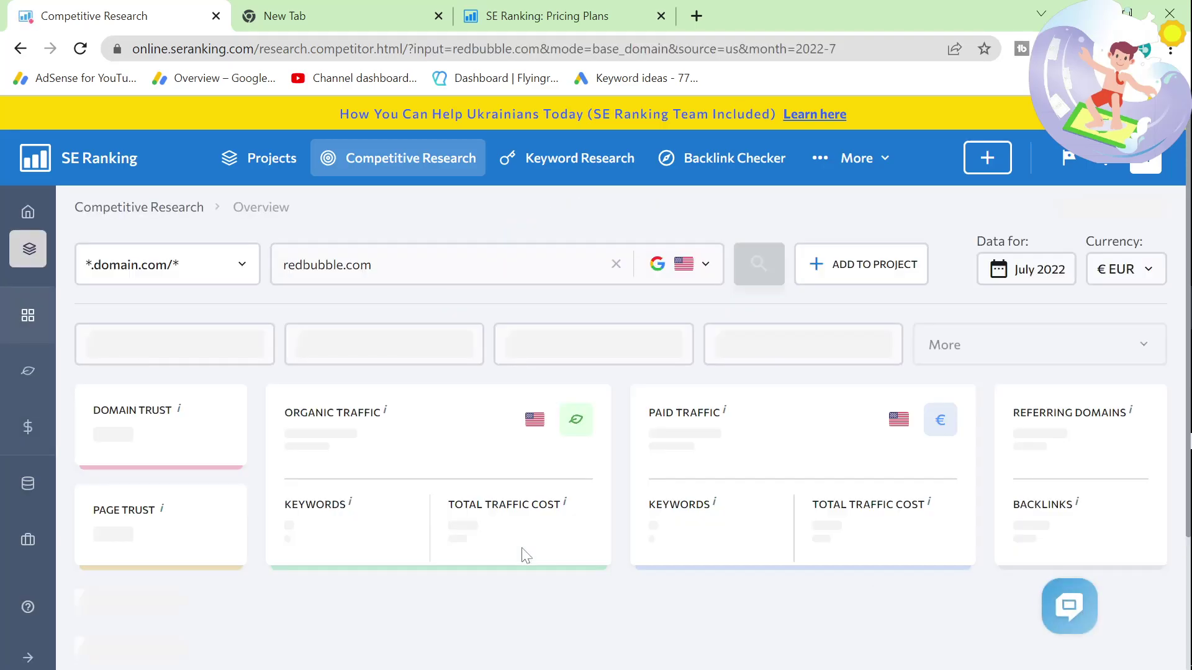
pyautogui.scroll(-2, 459, 598)
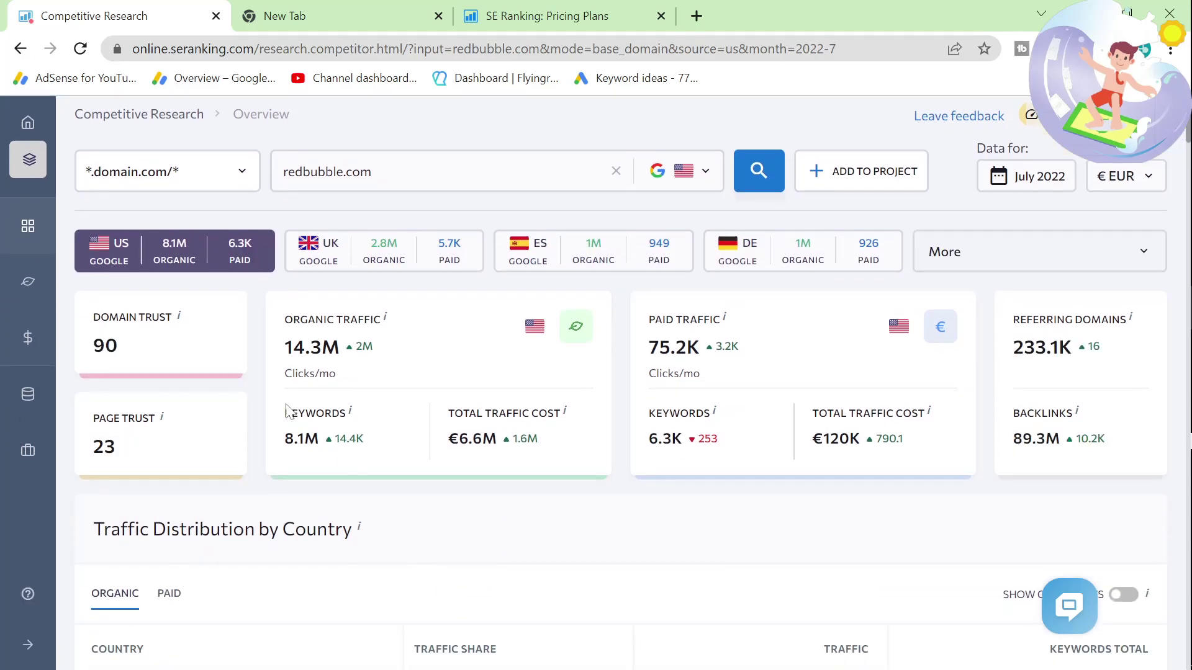
# Highlight redbubble.com's 14.3M organic traffic figure, then switch to the Ahrefs window
pyautogui.tripleClick(365, 351)
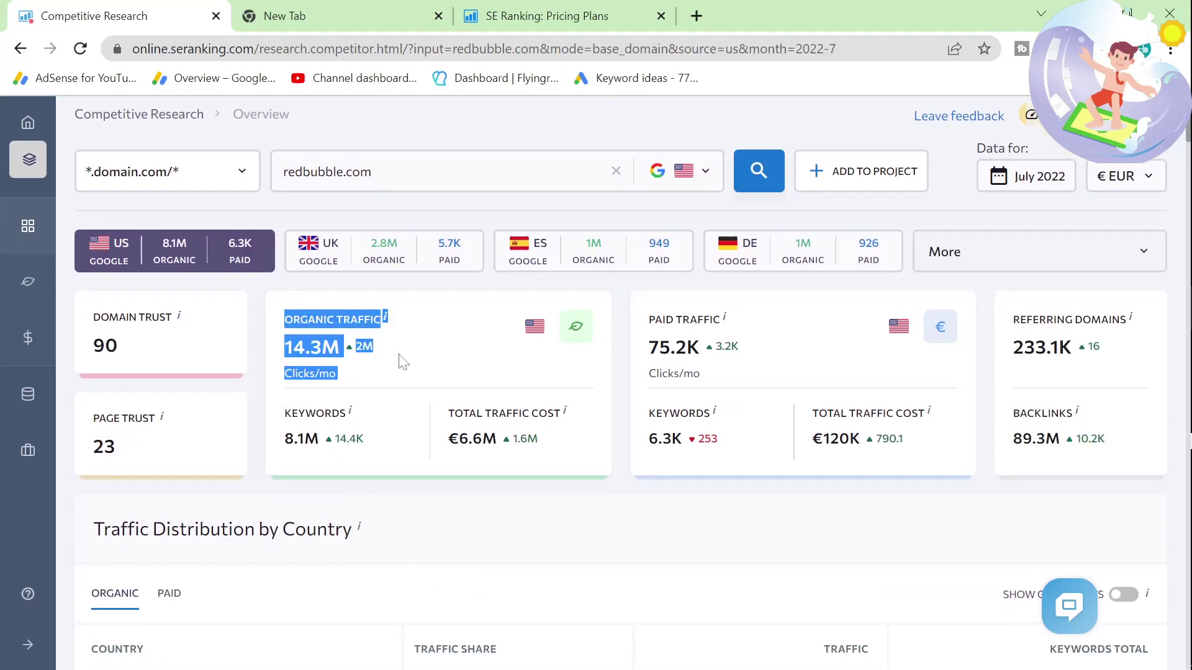
pyautogui.click(407, 362)
pyautogui.hotkey('alt', 'Tab')
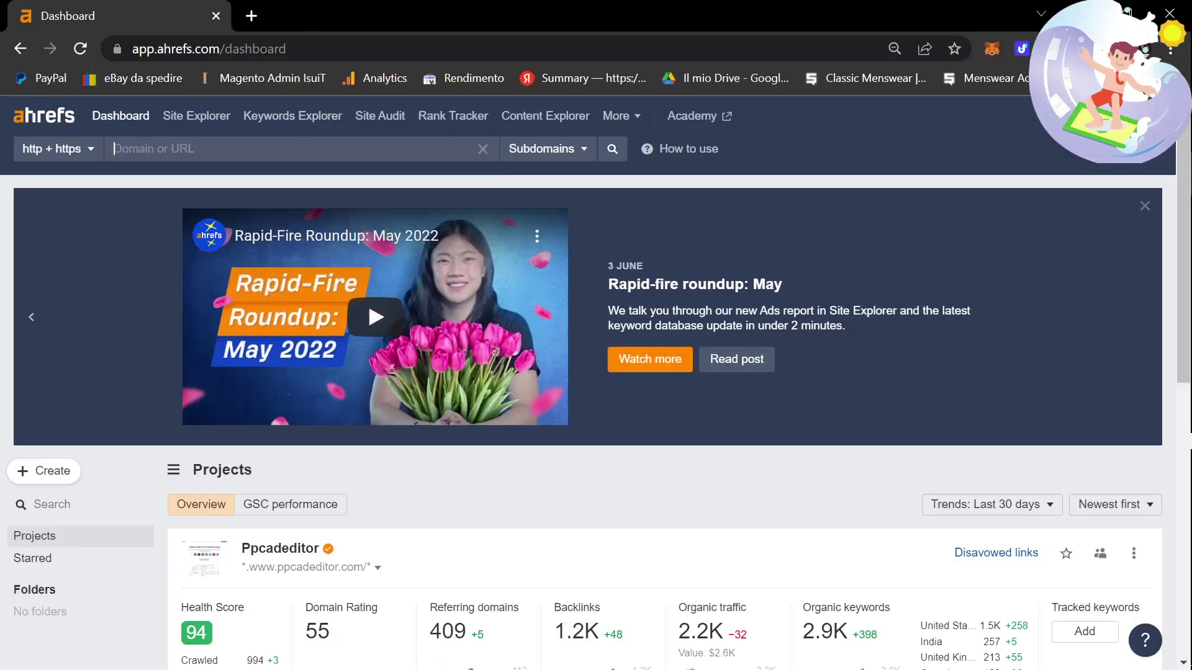
# Analyze redbubble.com in Ahrefs Site Explorer and open its 10,426,228-keyword US Organic Keywords report
pyautogui.write('redbubble.com')
pyautogui.press('Return')
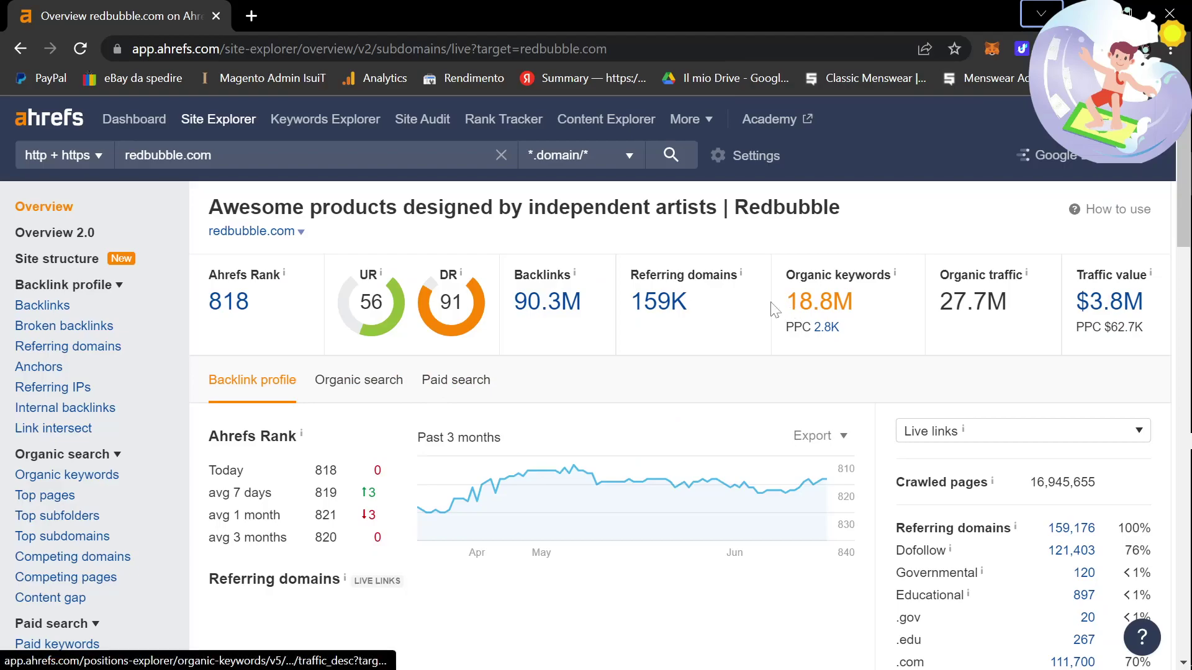
pyautogui.moveTo(786, 274); pyautogui.dragTo(832, 303)
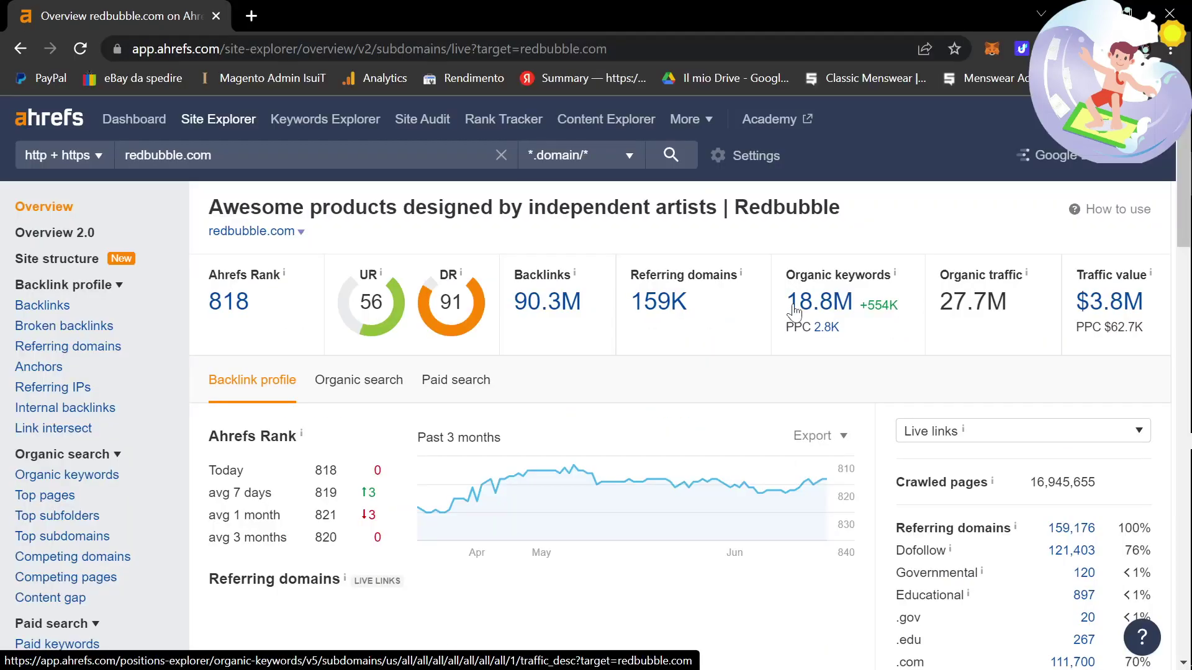
pyautogui.click(815, 312)
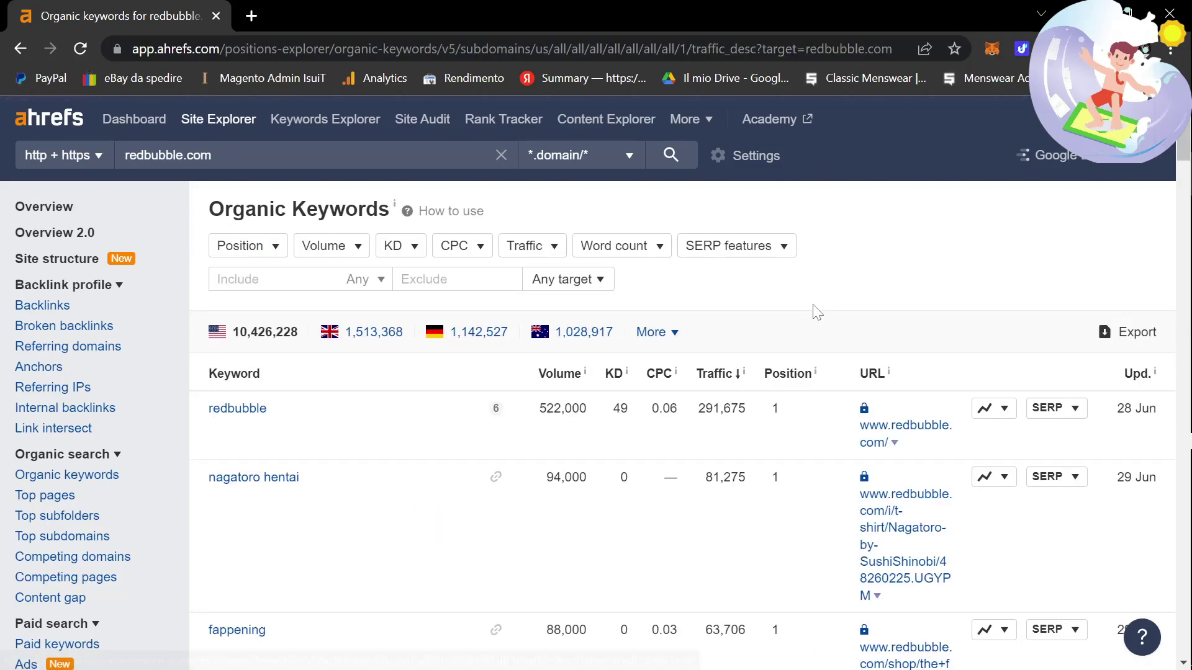
pyautogui.moveTo(308, 334); pyautogui.dragTo(227, 334)
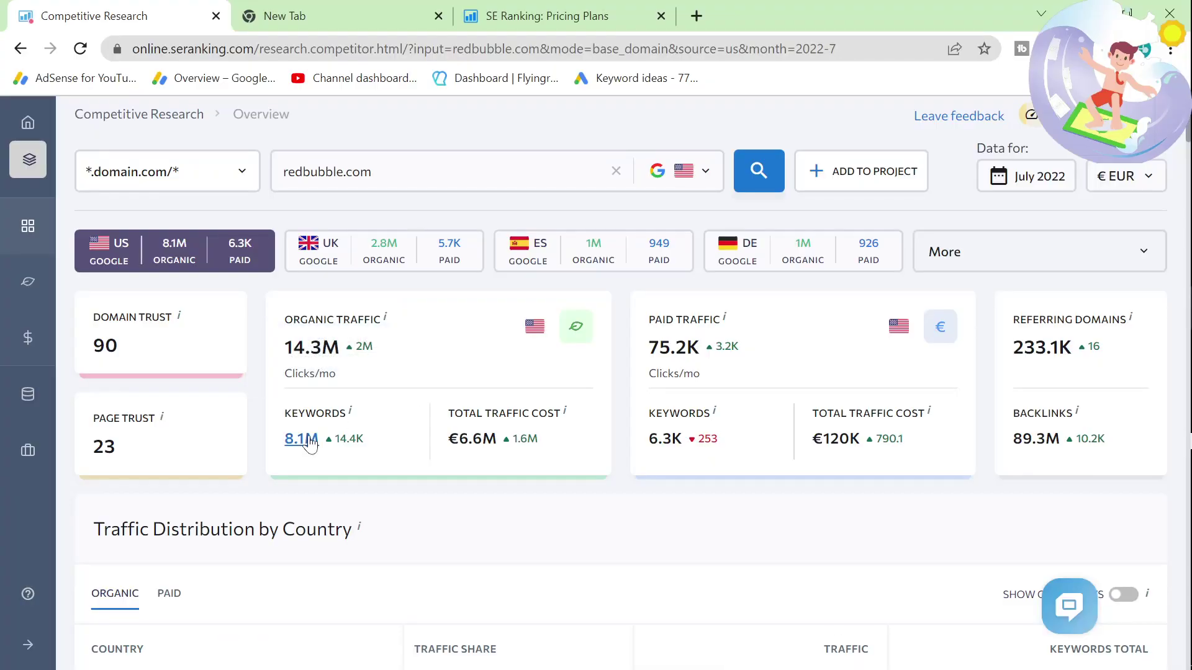
# Open redbubble.com's detailed organic keyword report of 8,090,011 keywords and scroll through the table
pyautogui.scroll(-15, 311, 444)
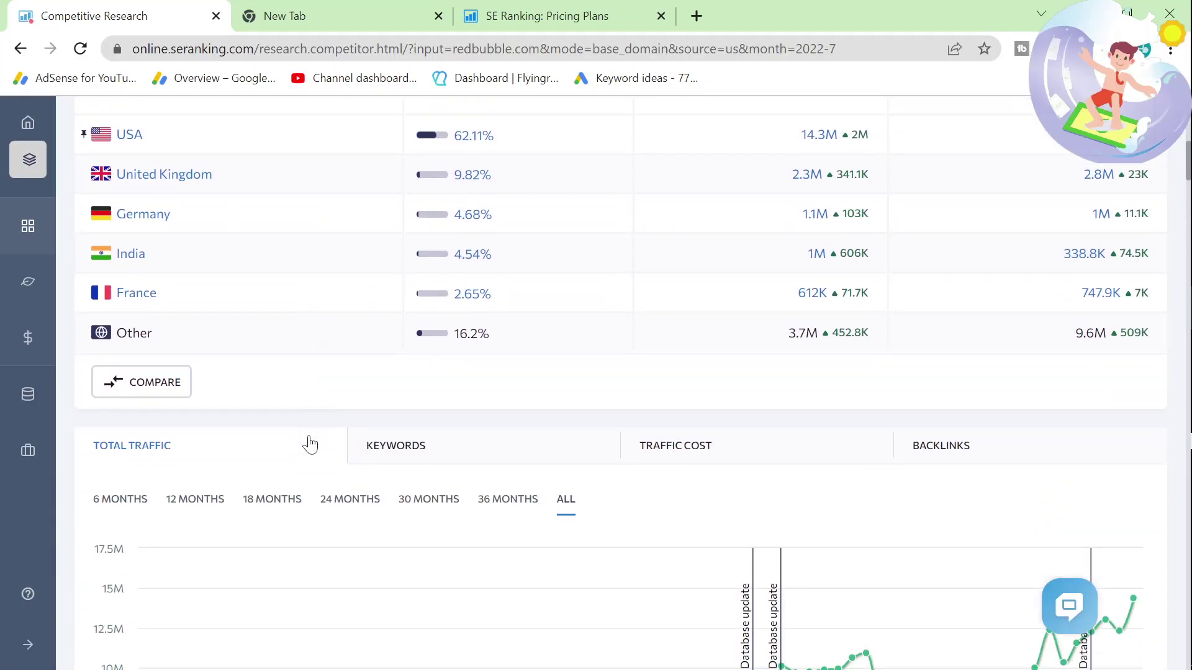
pyautogui.scroll(-9, 311, 444)
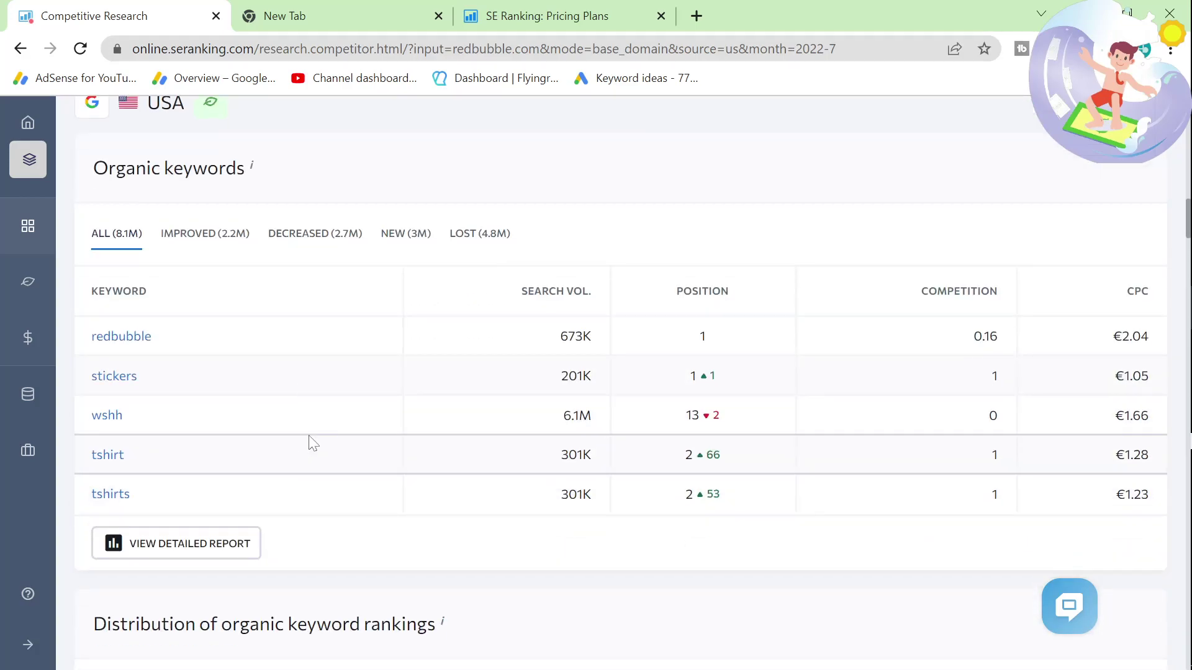
pyautogui.scroll(-1, 258, 484)
pyautogui.click(232, 451)
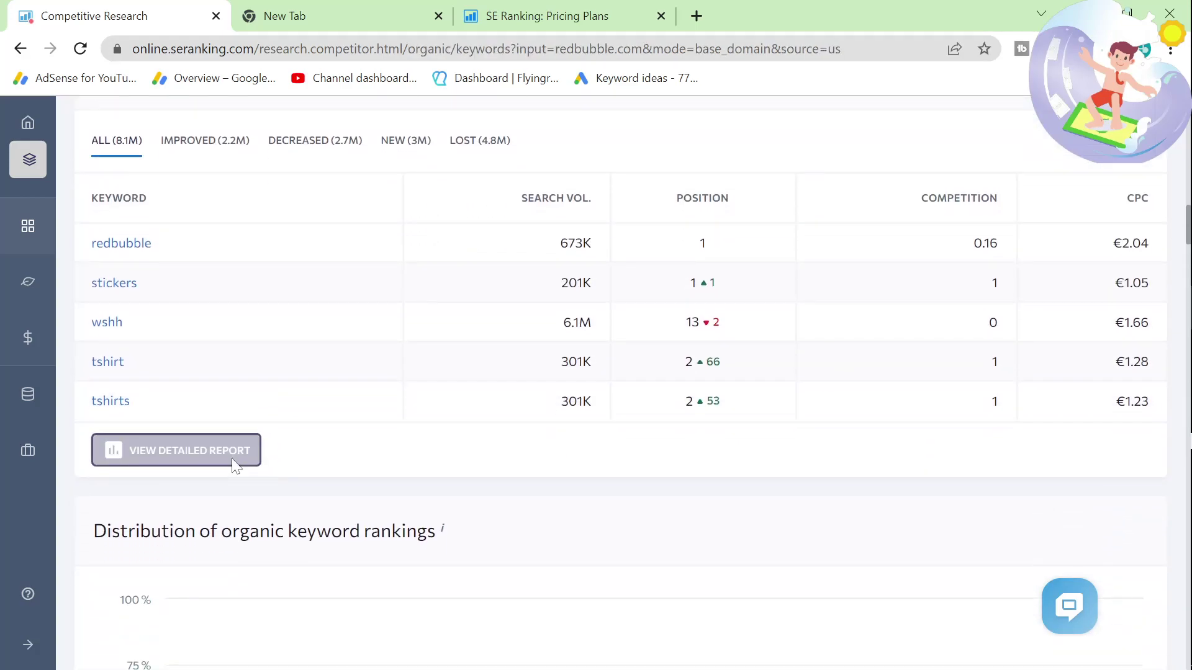
pyautogui.scroll(-7, 236, 465)
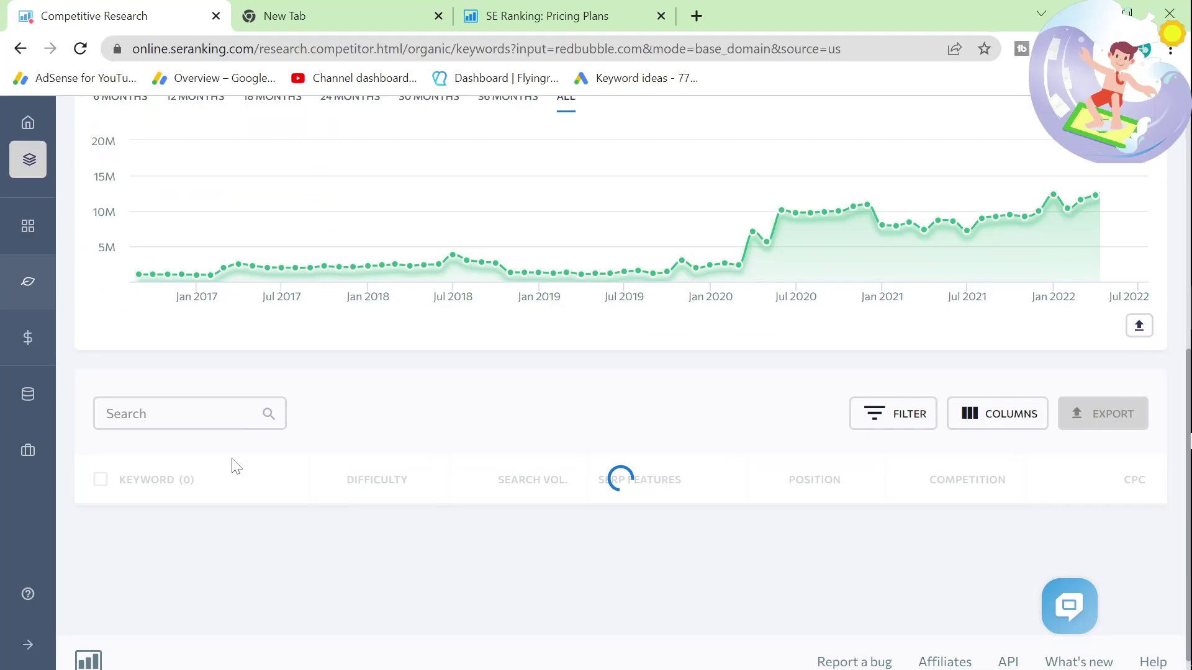
pyautogui.scroll(-3, 236, 465)
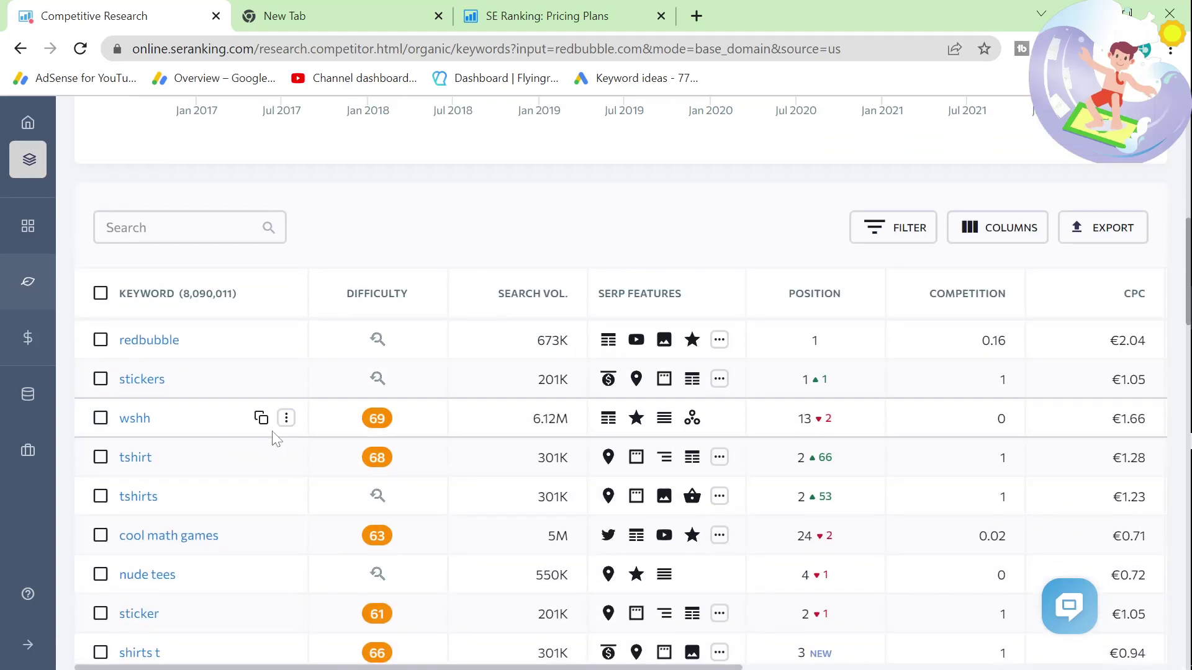
pyautogui.scroll(-3, 274, 429)
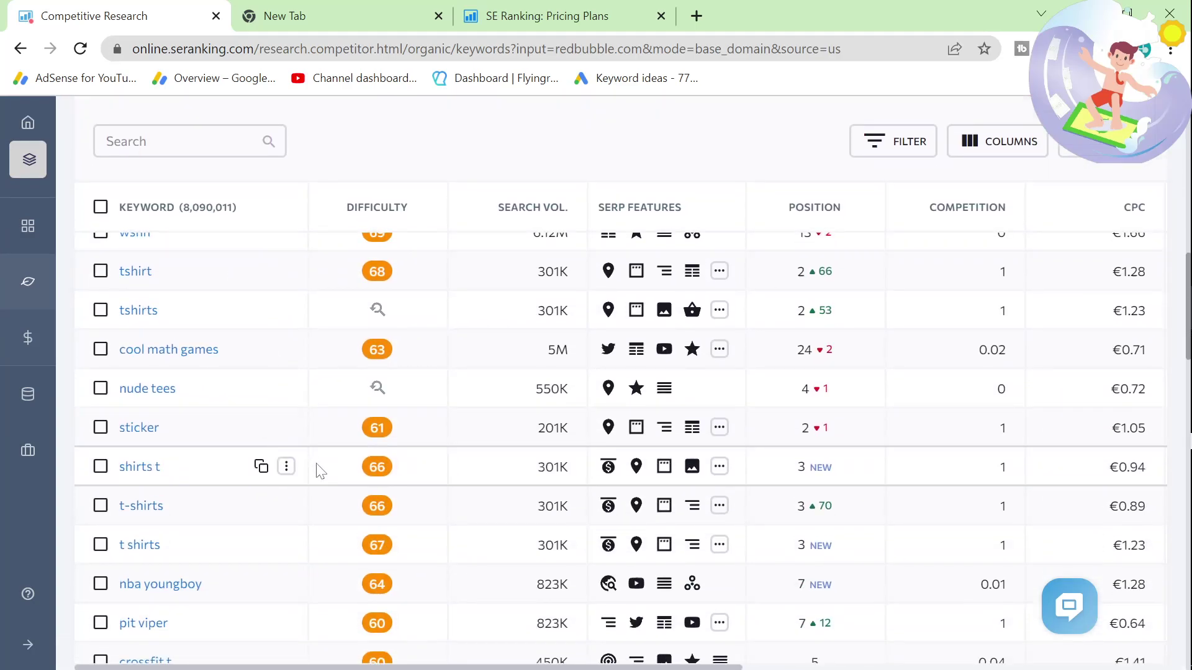
pyautogui.scroll(-1, 318, 472)
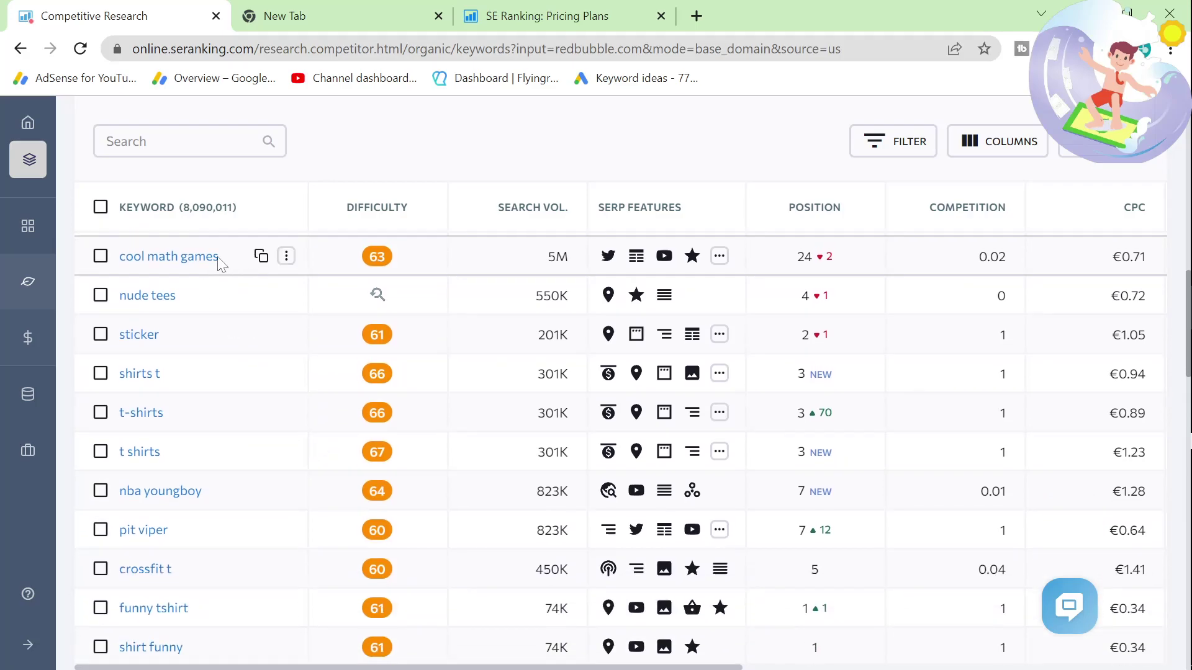
pyautogui.scroll(-1, 261, 466)
pyautogui.scroll(-5, 264, 474)
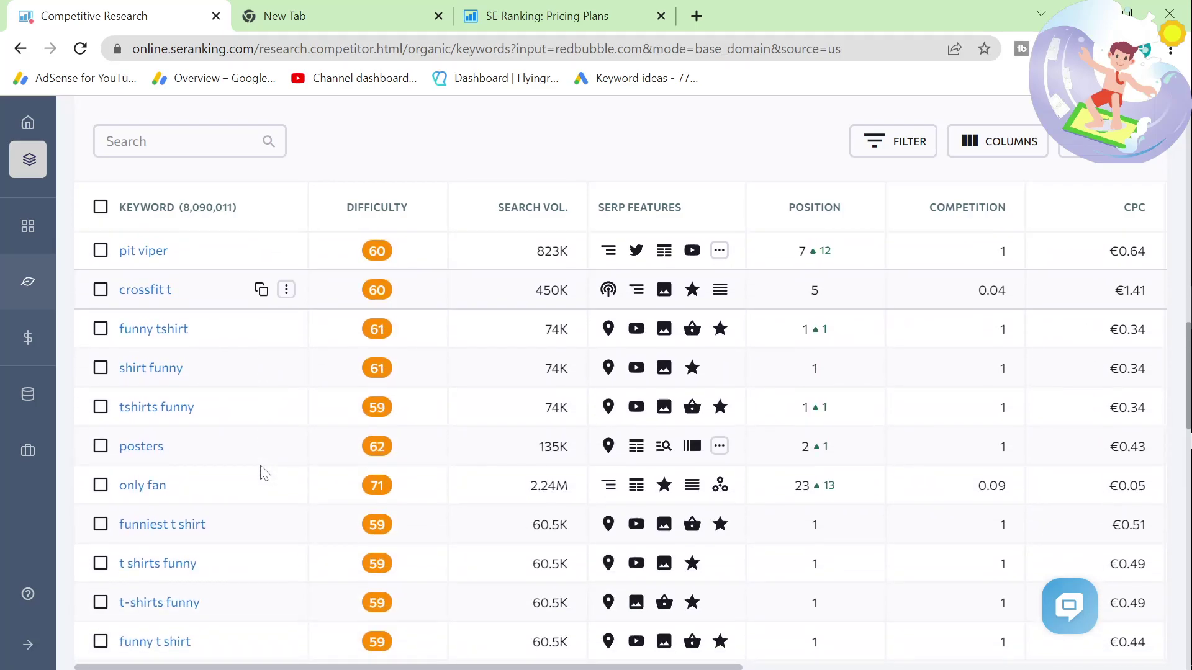
pyautogui.scroll(-1, 263, 474)
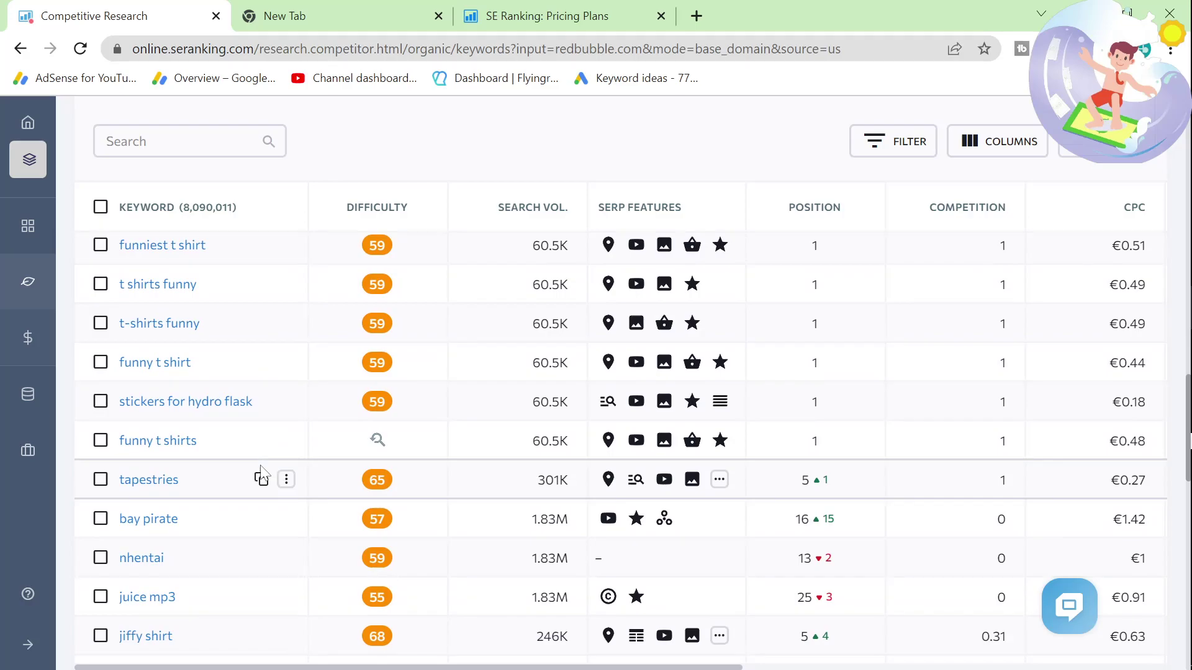
pyautogui.scroll(-1, 244, 494)
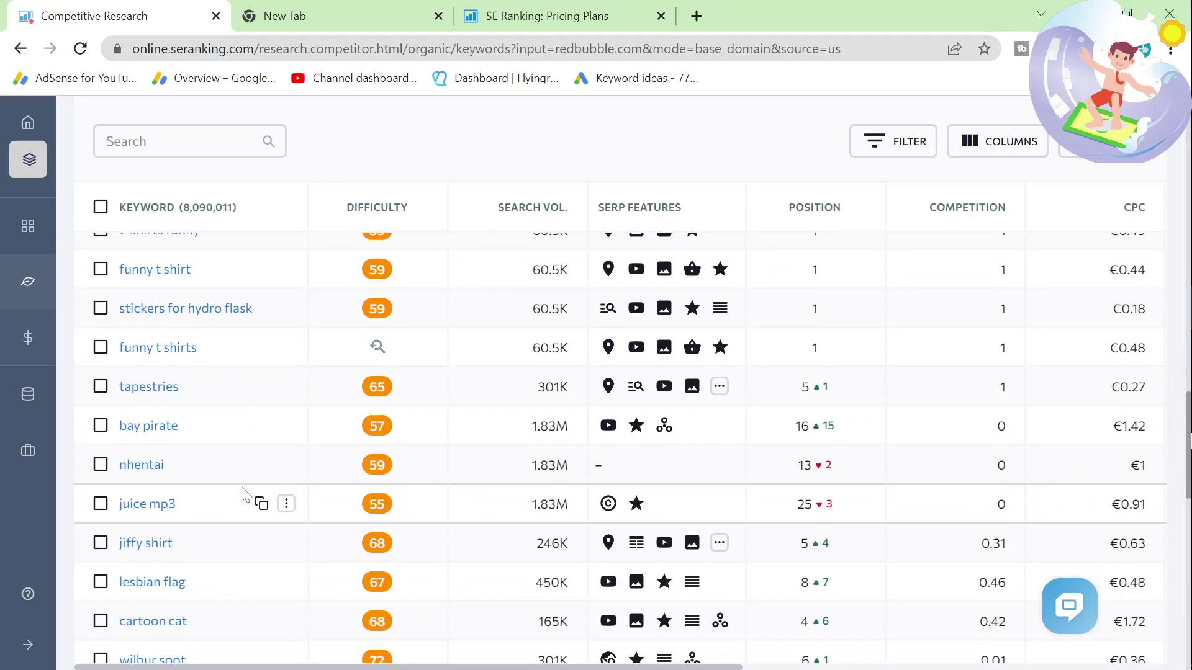
pyautogui.scroll(-2, 259, 474)
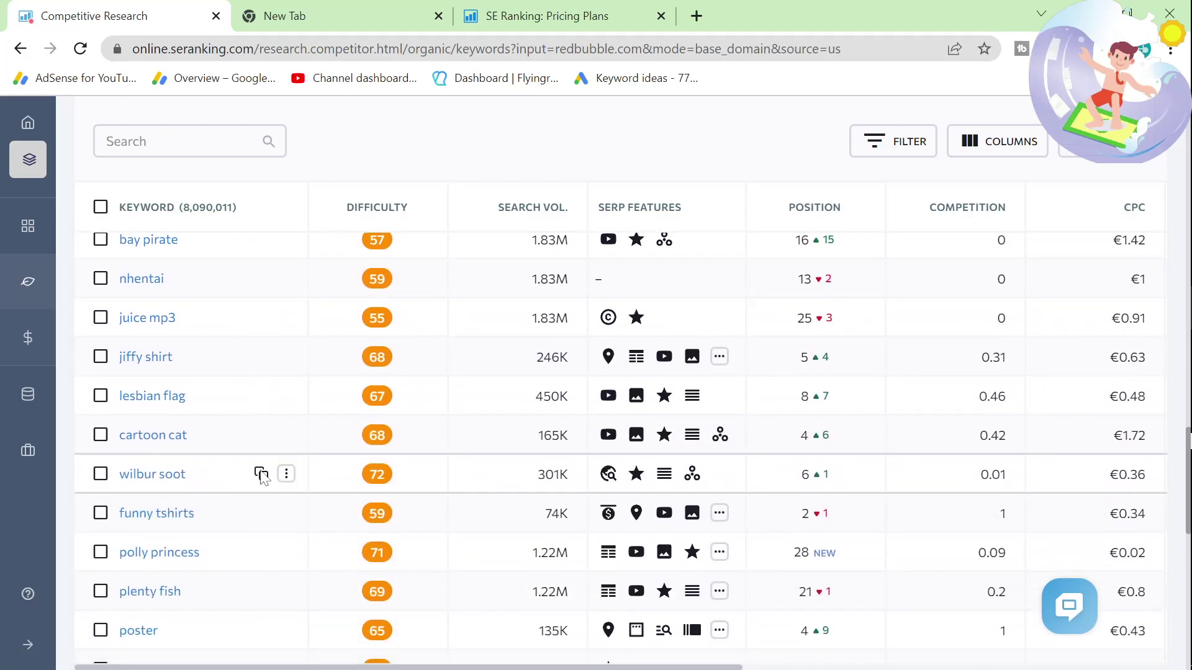
pyautogui.scroll(-3, 261, 478)
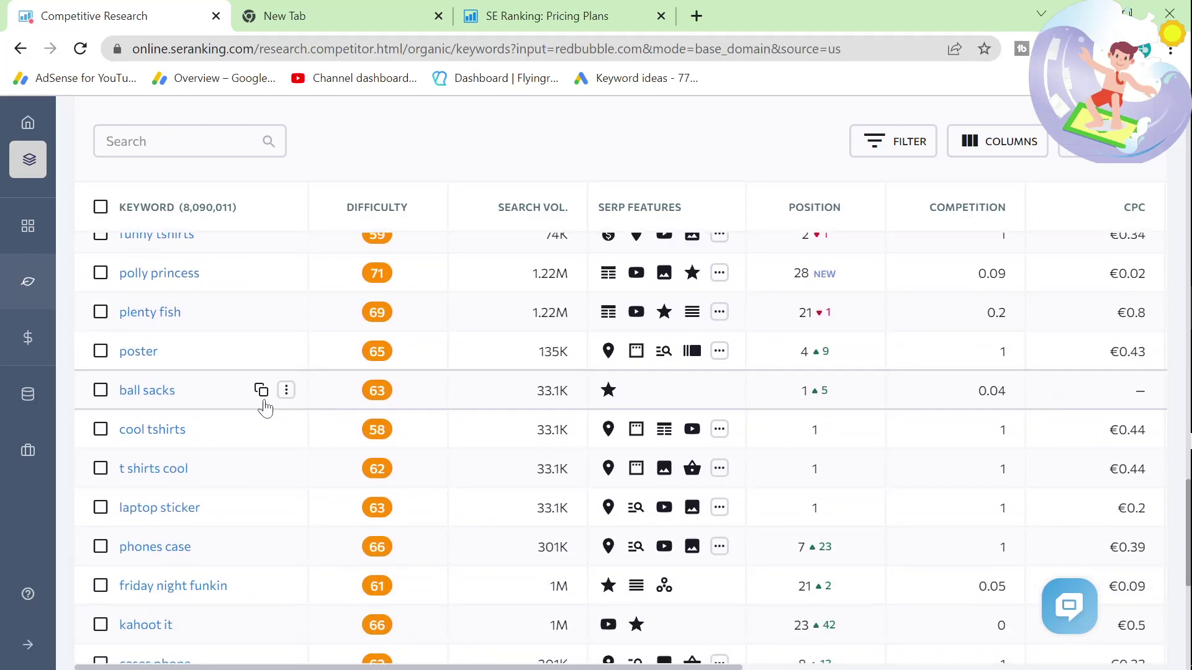
# Look up the 'ball sacks' keyword and open the overview of its top-ranking Redbubble URL
pyautogui.click(167, 397)
pyautogui.scroll(-2, 376, 490)
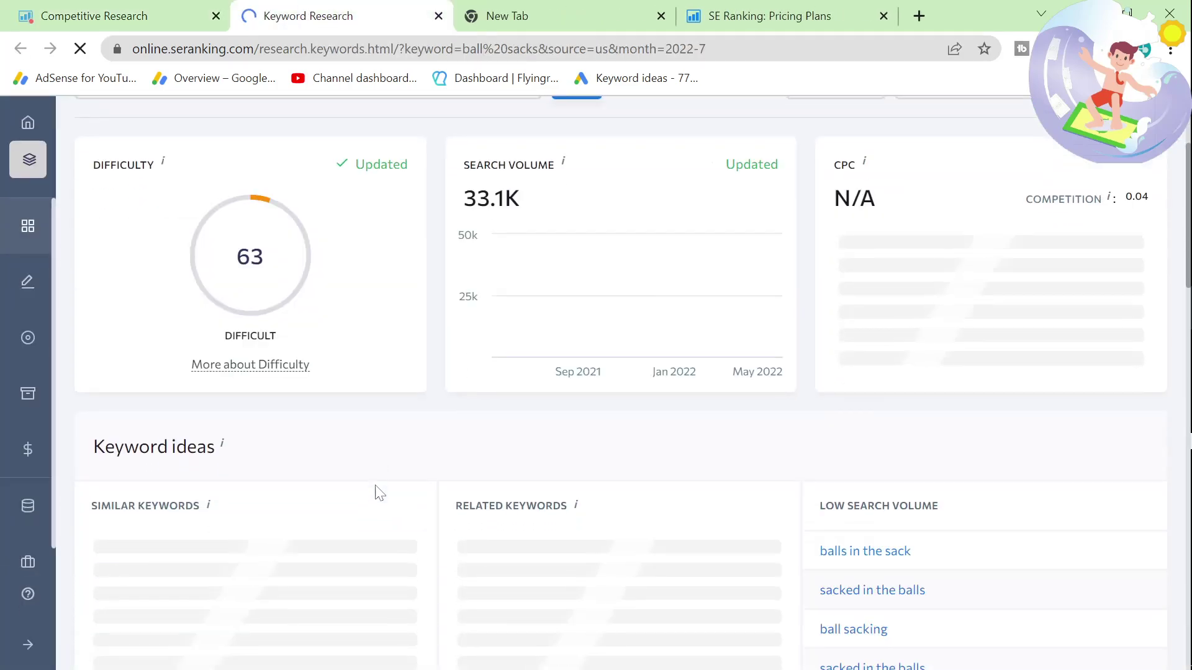
pyautogui.scroll(-5, 376, 493)
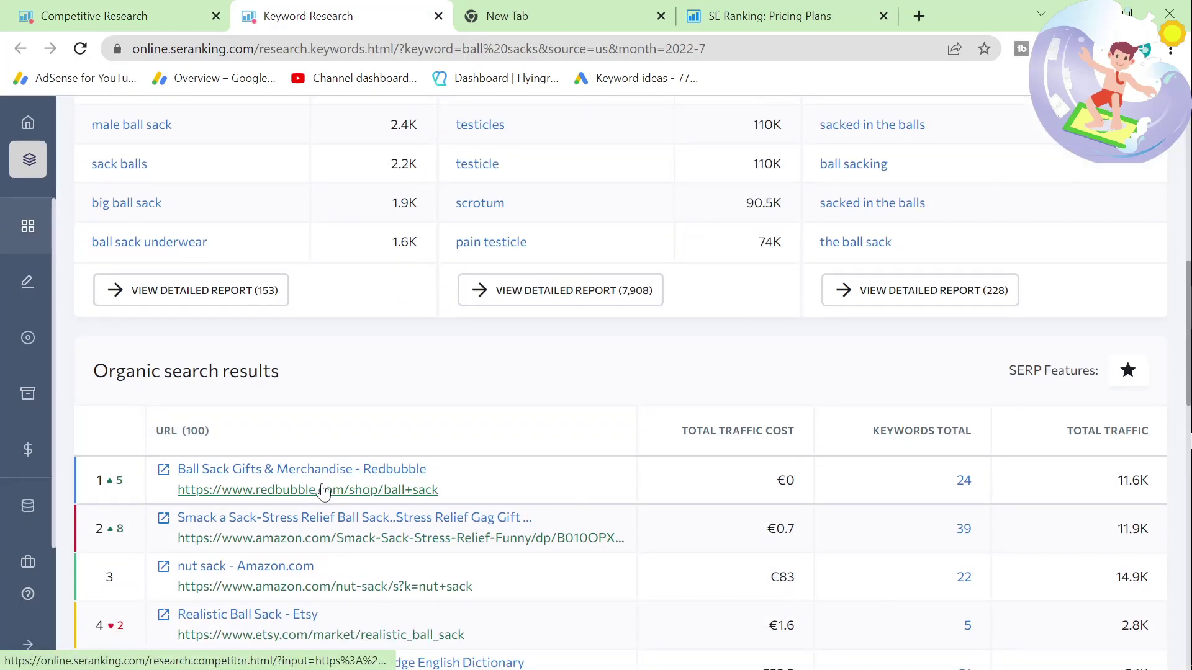
pyautogui.click(323, 491)
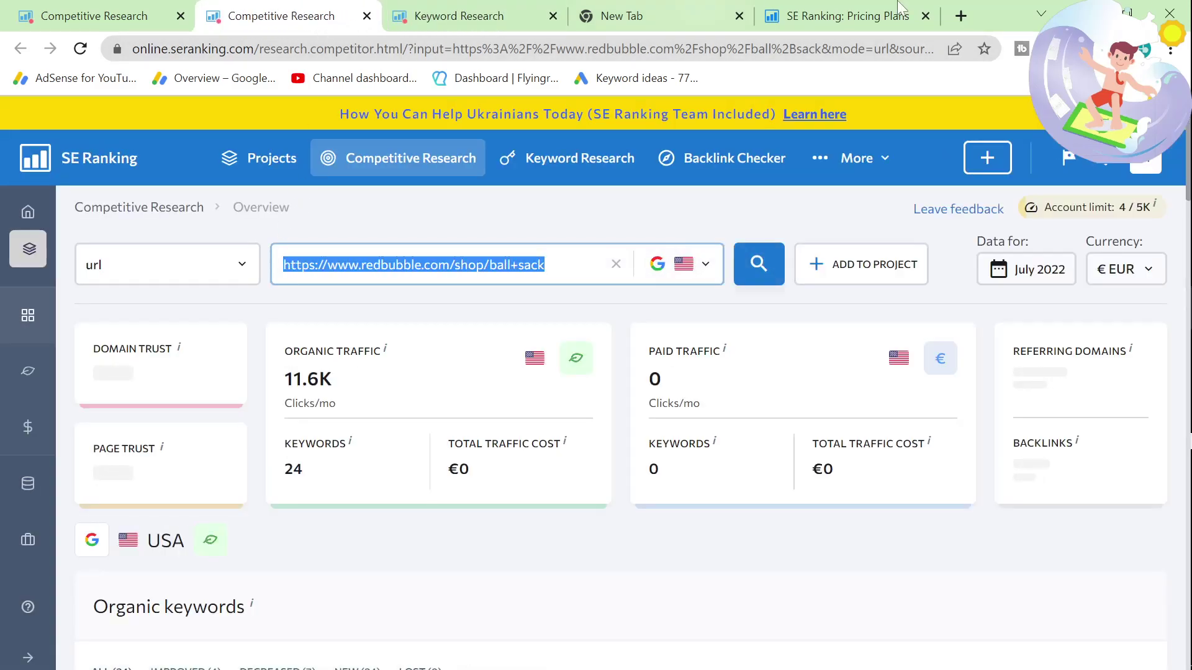
# Open the Redbubble shop page in a new tab and compare it with the page's 11.6K traffic overview
pyautogui.moveTo(899, 8); pyautogui.dragTo(432, 19)
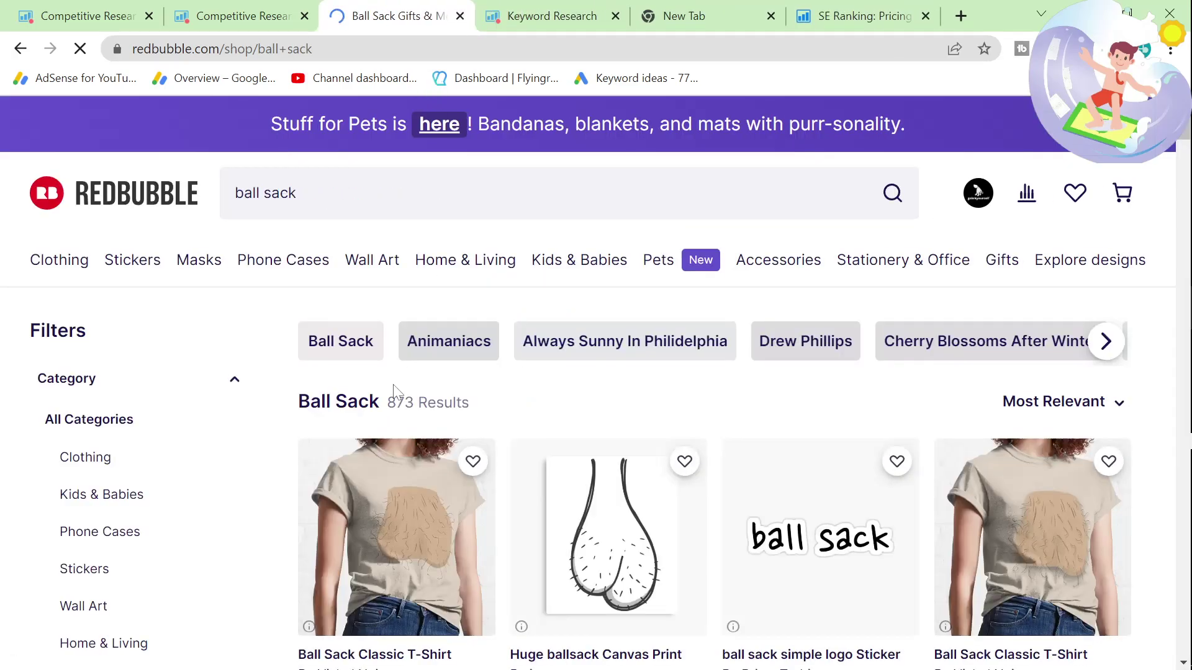
pyautogui.click(213, 7)
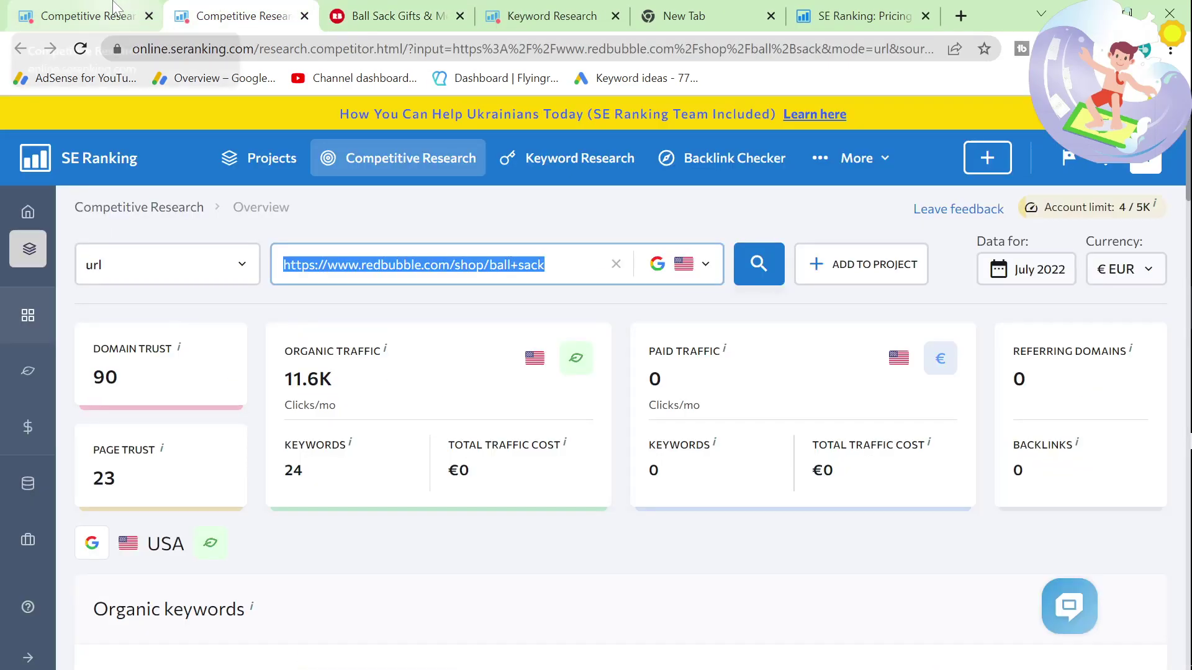
pyautogui.click(91, 18)
pyautogui.hotkey('ctrl', 'Tab')
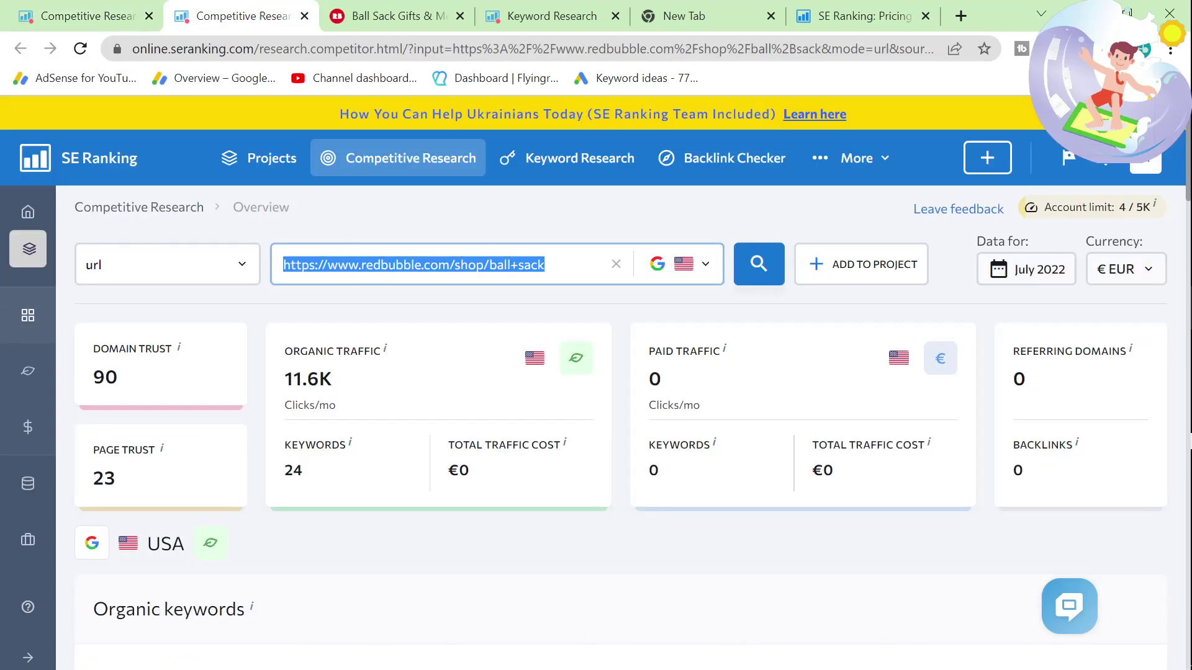
pyautogui.moveTo(378, 386); pyautogui.dragTo(287, 377)
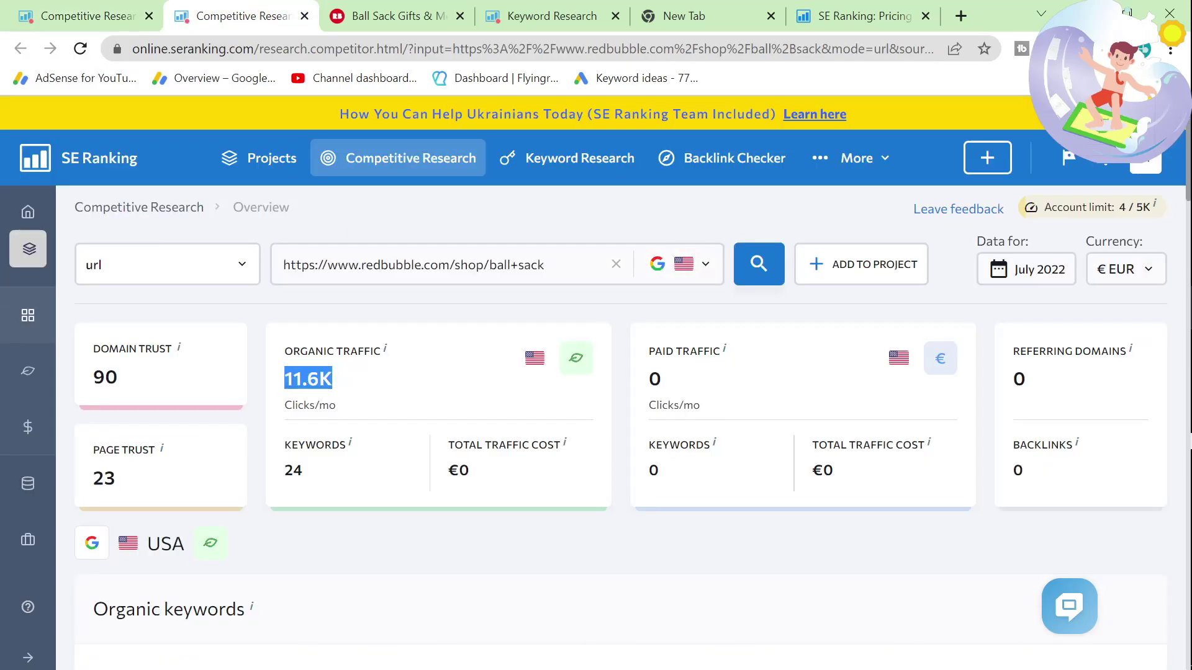
# Browse the 873 Ball Sack products on the Redbubble shop page
pyautogui.click(359, 9)
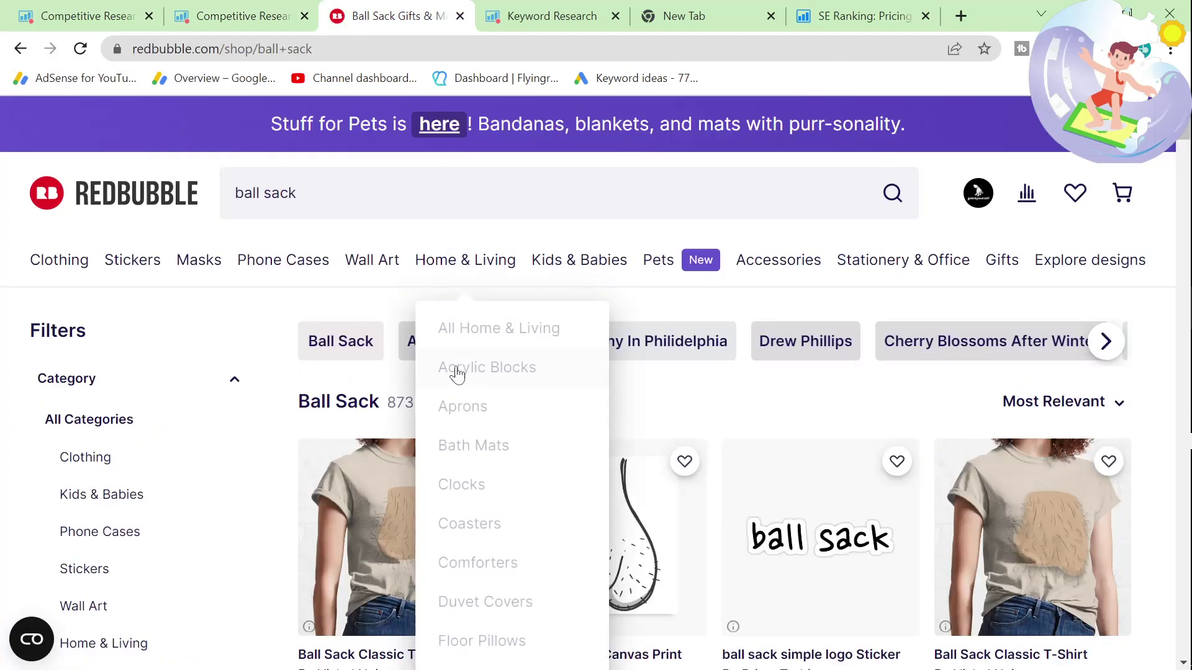
pyautogui.scroll(-3, 720, 255)
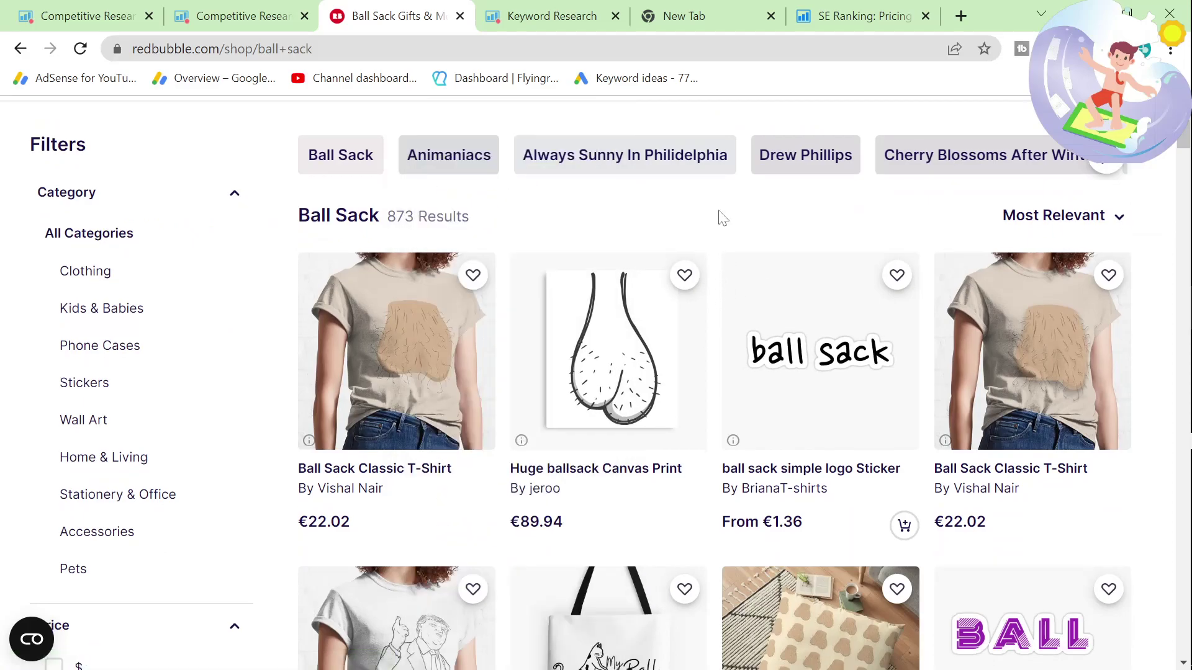
pyautogui.scroll(-12, 664, 198)
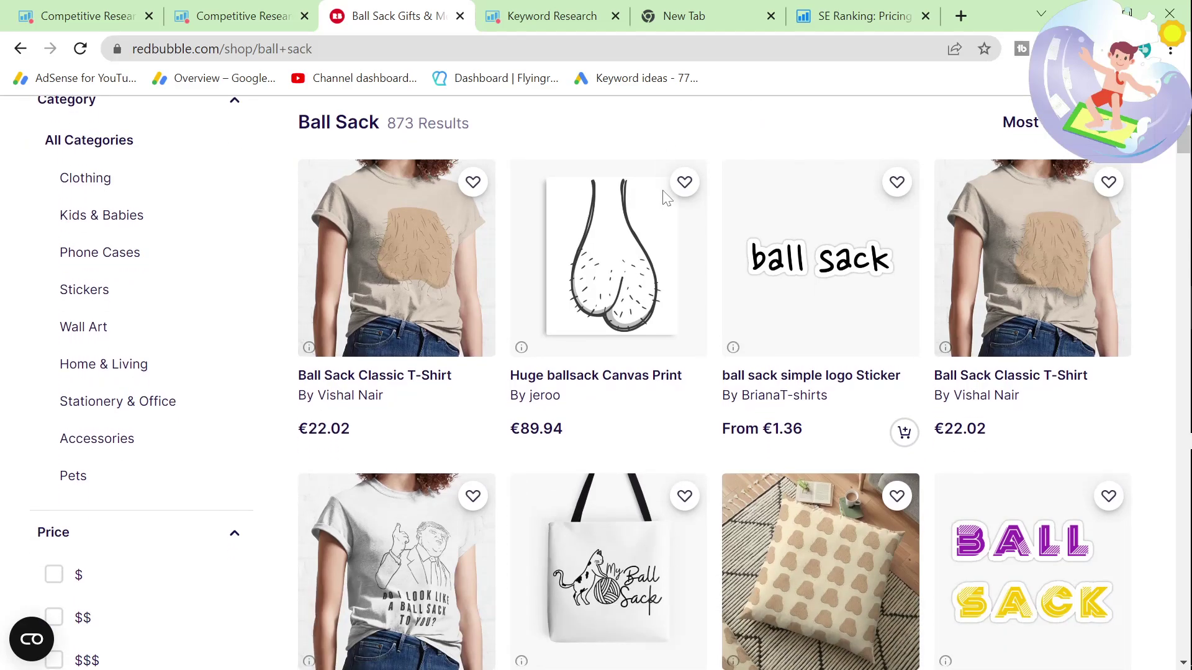
pyautogui.scroll(-3, 664, 198)
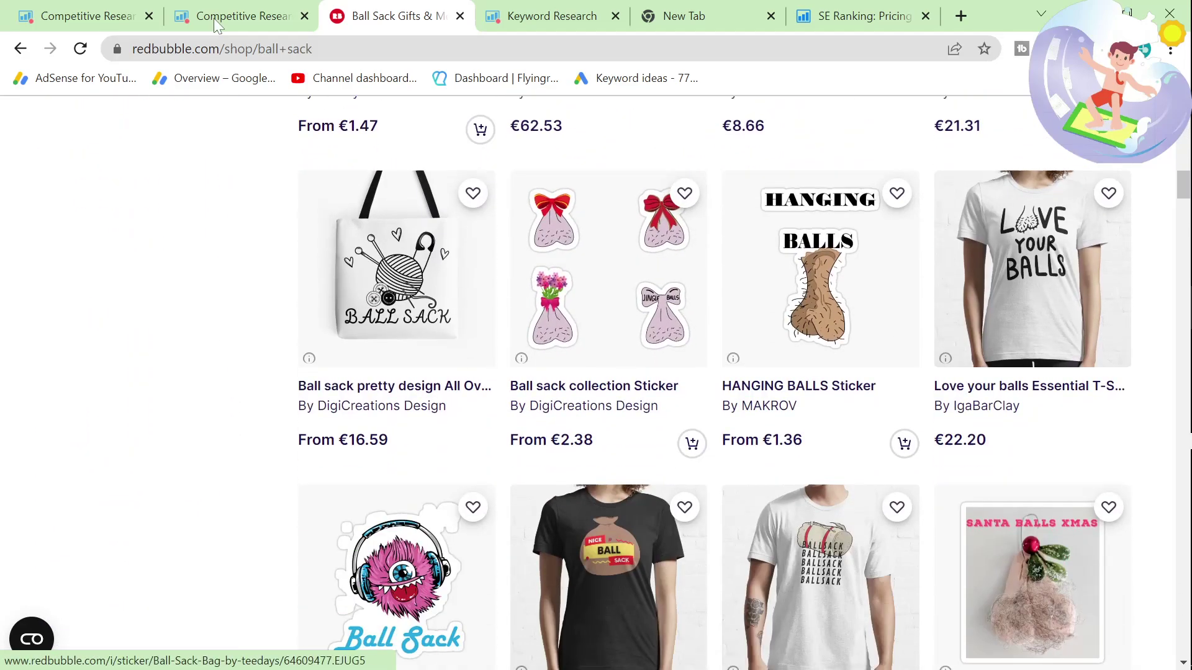
# Close the Redbubble shop tab and go back to redbubble.com's organic keyword table
pyautogui.click(460, 16)
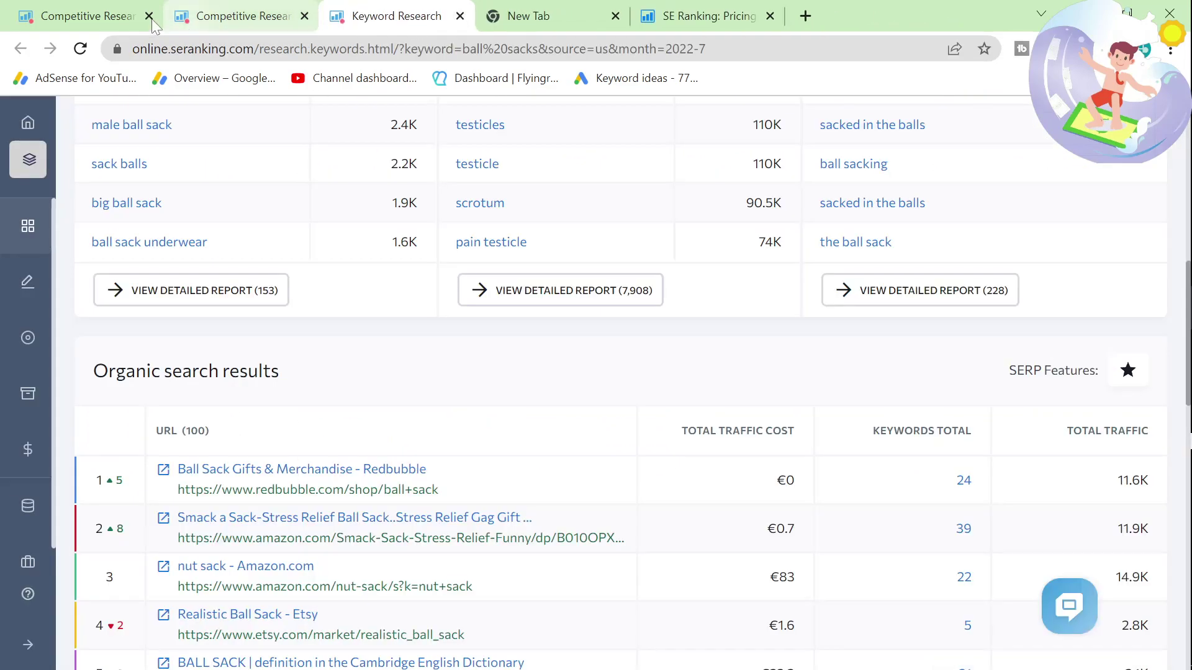
pyautogui.click(96, 12)
pyautogui.click(385, 16)
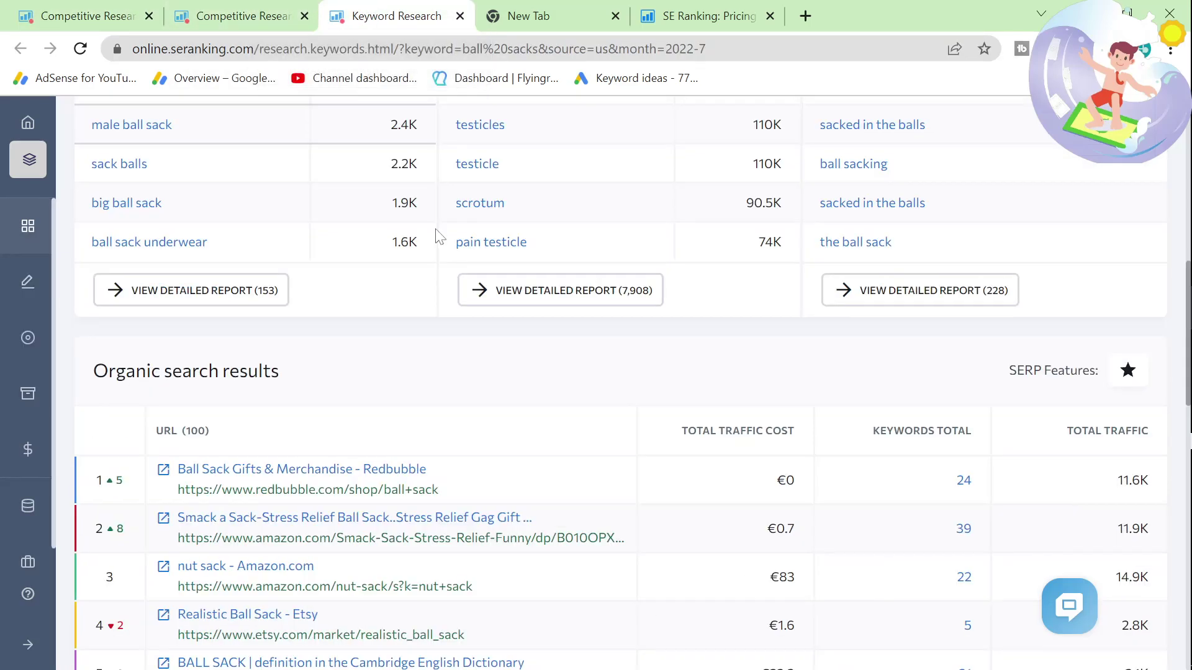
pyautogui.click(233, 7)
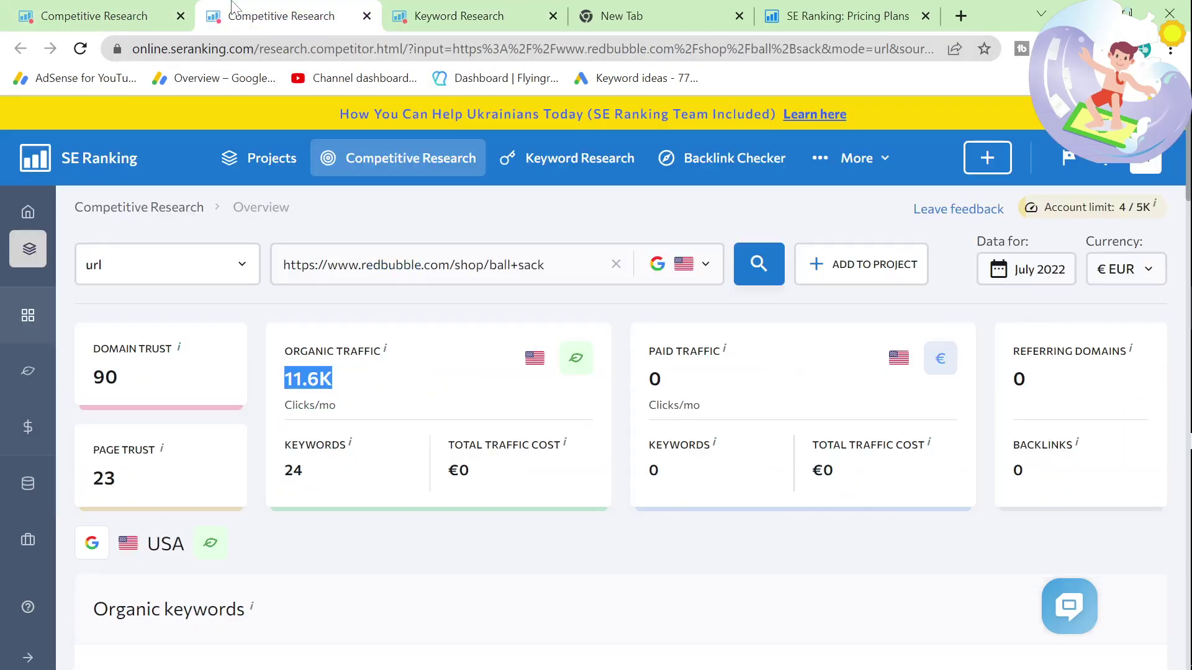
pyautogui.click(152, 12)
# Show page 2 of the organic keyword list
pyautogui.scroll(-2, 447, 370)
pyautogui.scroll(-3, 448, 371)
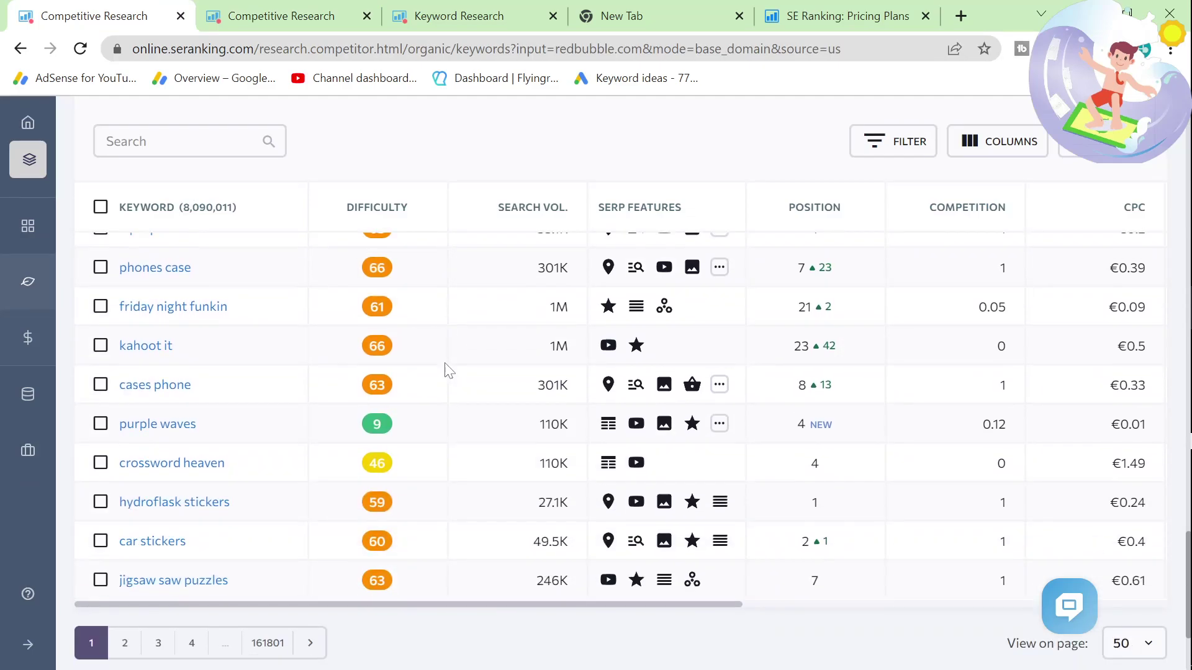
pyautogui.click(126, 645)
pyautogui.scroll(-8, 242, 608)
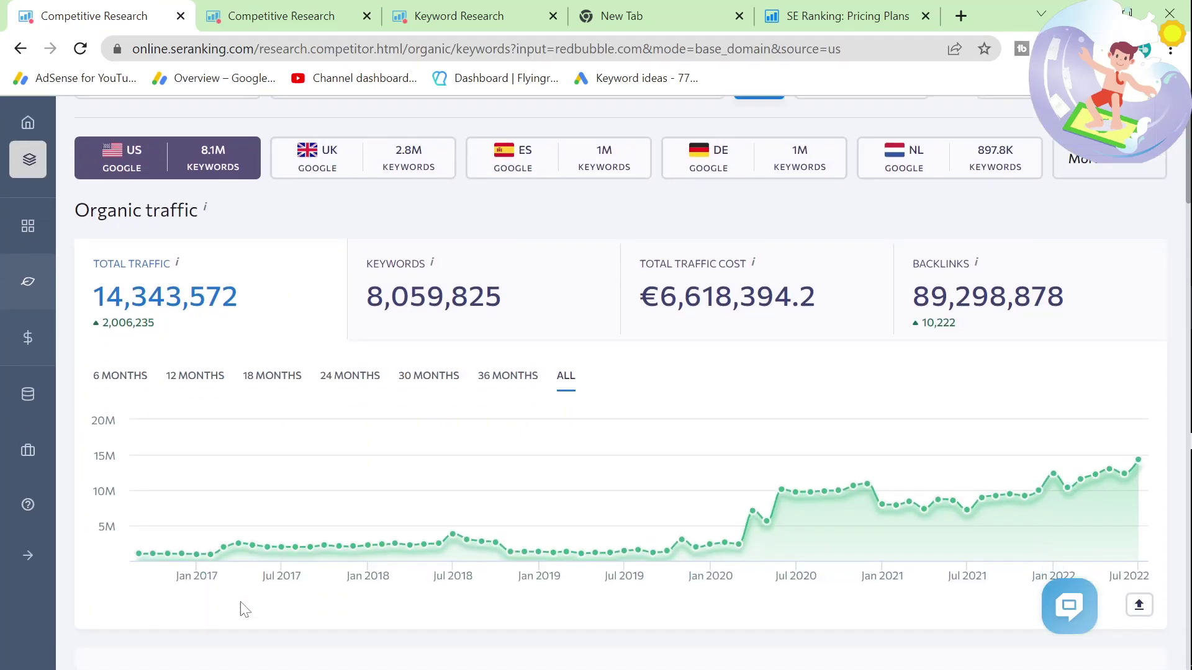
pyautogui.scroll(8, 241, 605)
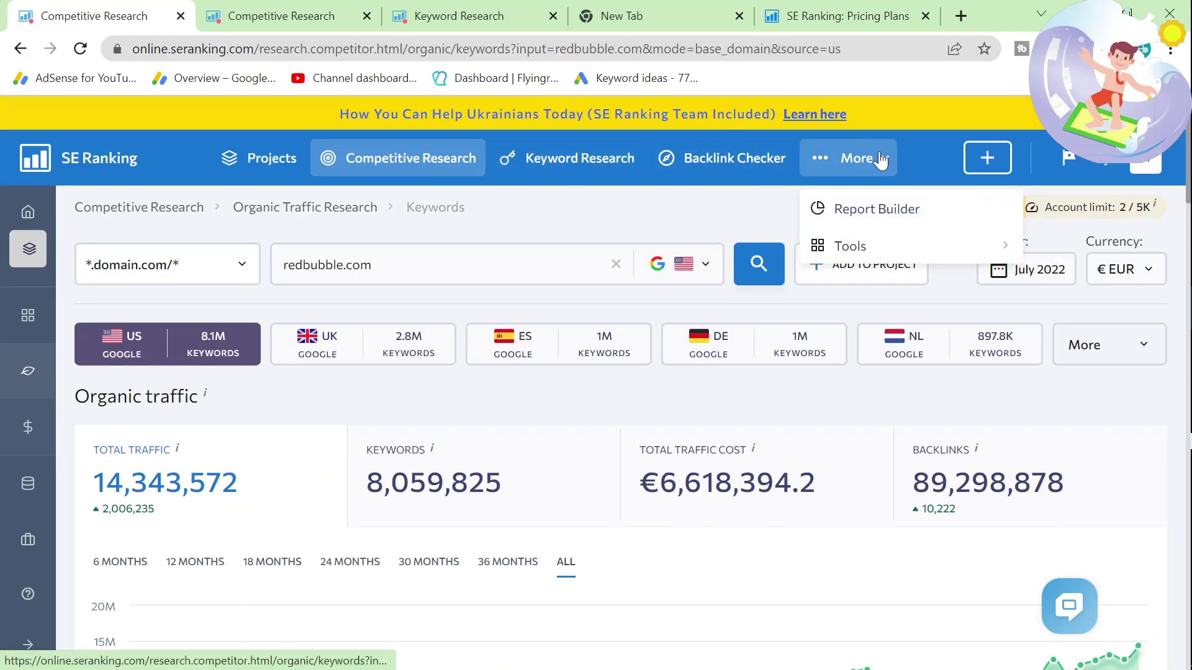
# Search Google for 'seranking' in a new tab and open the SE Ranking site
pyautogui.click(959, 14)
pyautogui.write('seranking')
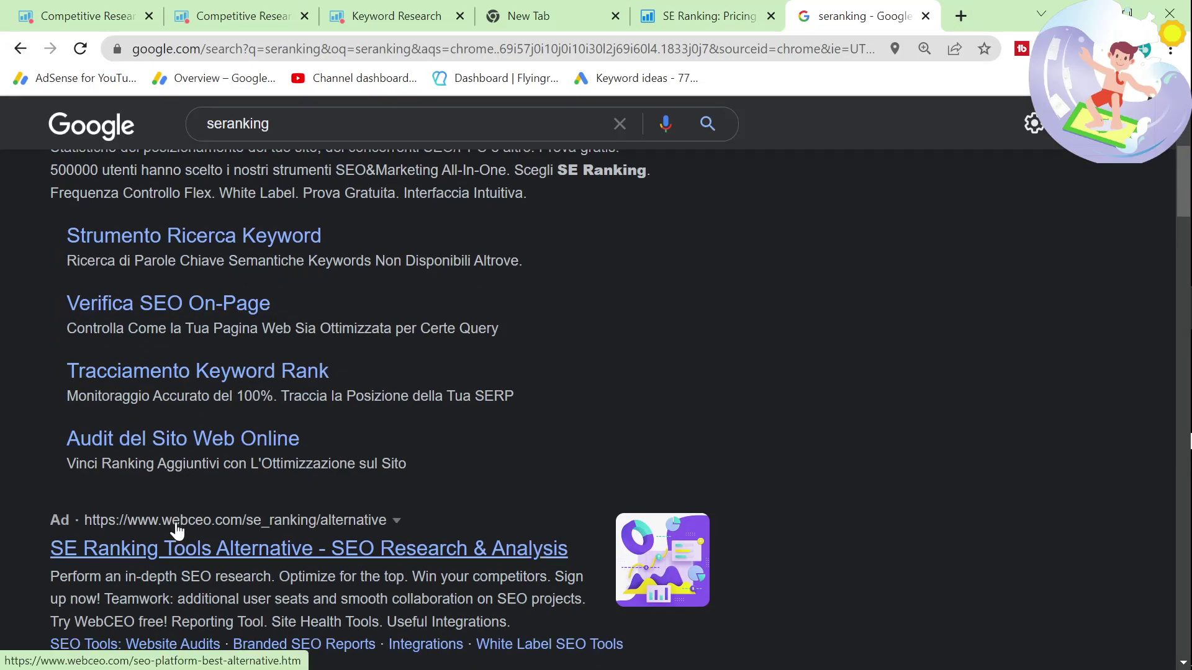
pyautogui.scroll(5, 185, 486)
pyautogui.click(205, 397)
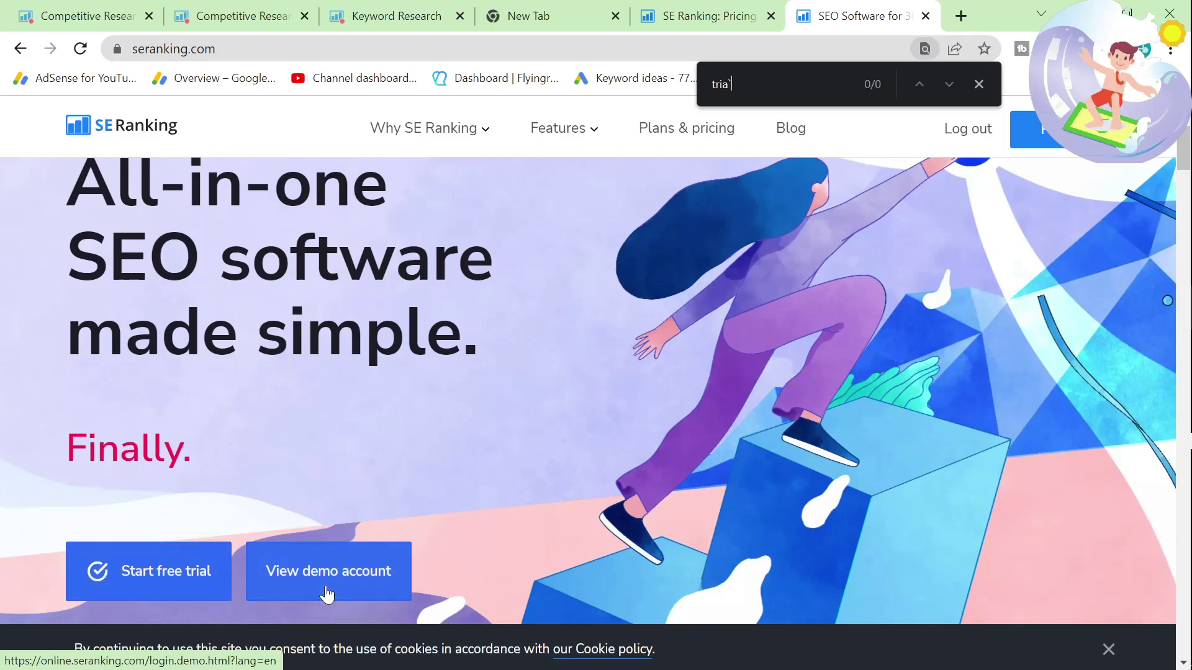
# Open and review the 14-day free trial sign-up page requiring no credit card
pyautogui.click(160, 585)
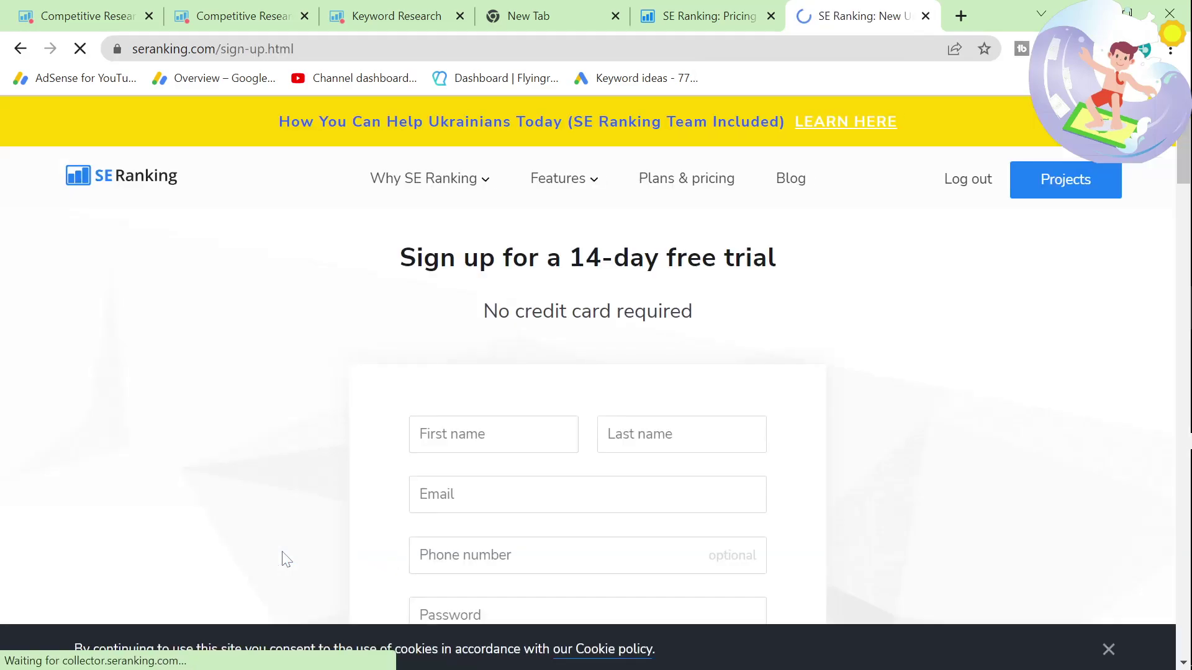
pyautogui.moveTo(546, 259); pyautogui.dragTo(779, 274)
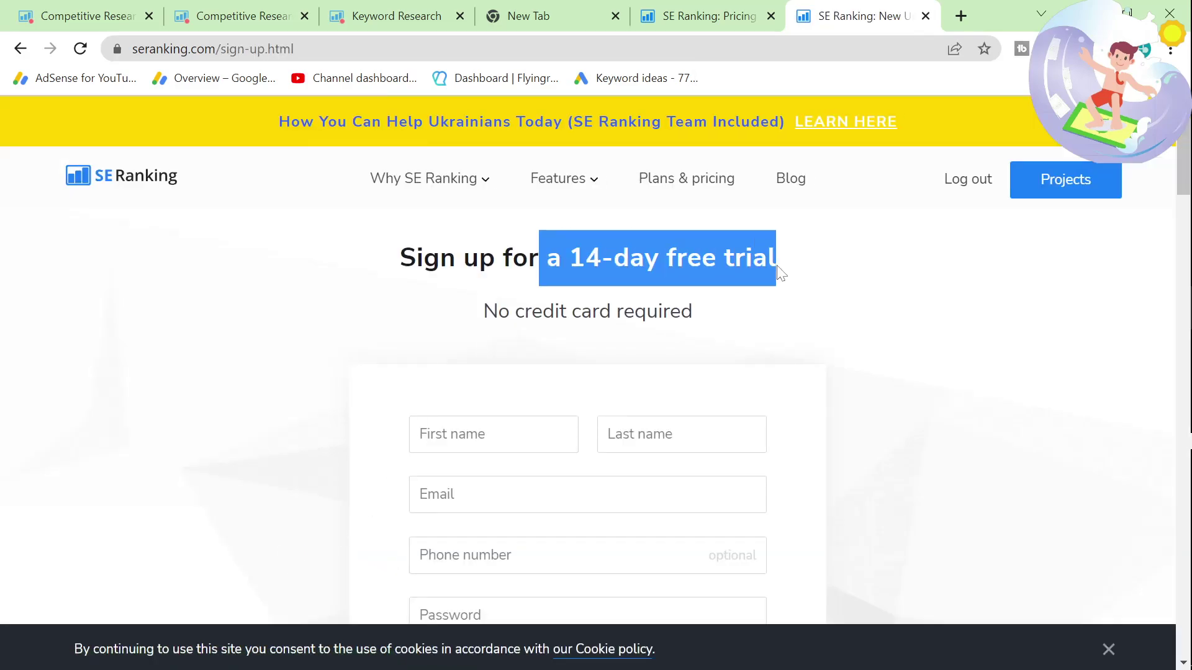
pyautogui.moveTo(477, 298); pyautogui.dragTo(806, 327)
pyautogui.scroll(-4, 683, 386)
pyautogui.scroll(-6, 622, 383)
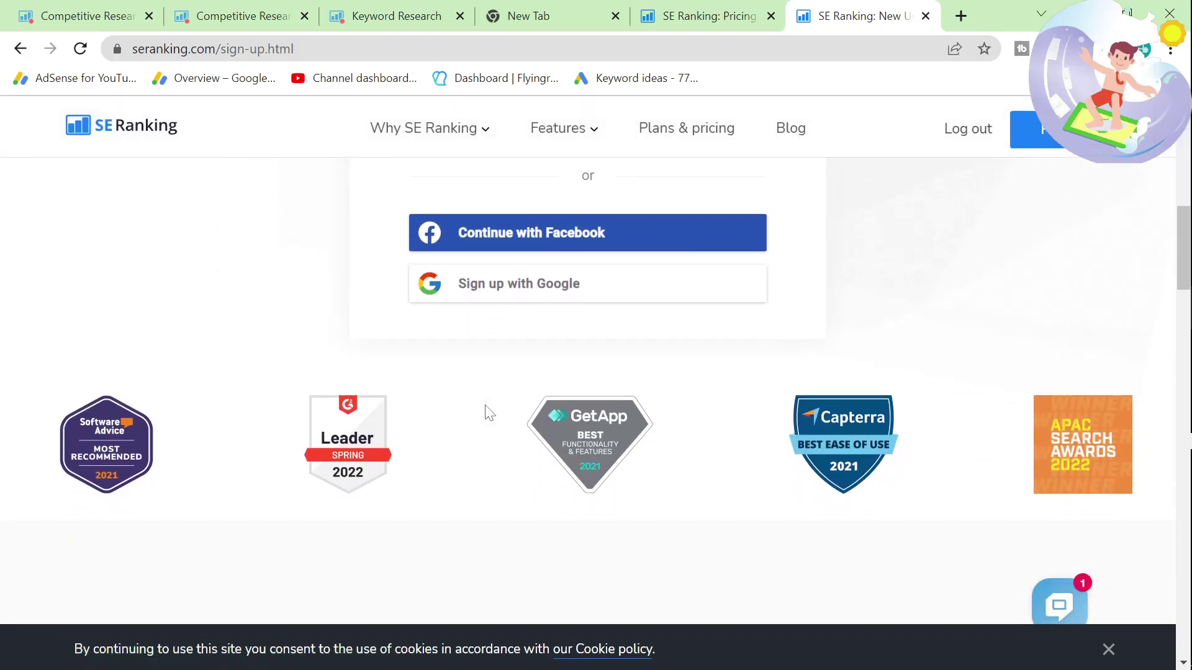
pyautogui.scroll(5, 484, 410)
# Run SE Ranking's organic research on etsy.com instead of redbubble.com
pyautogui.click(252, 7)
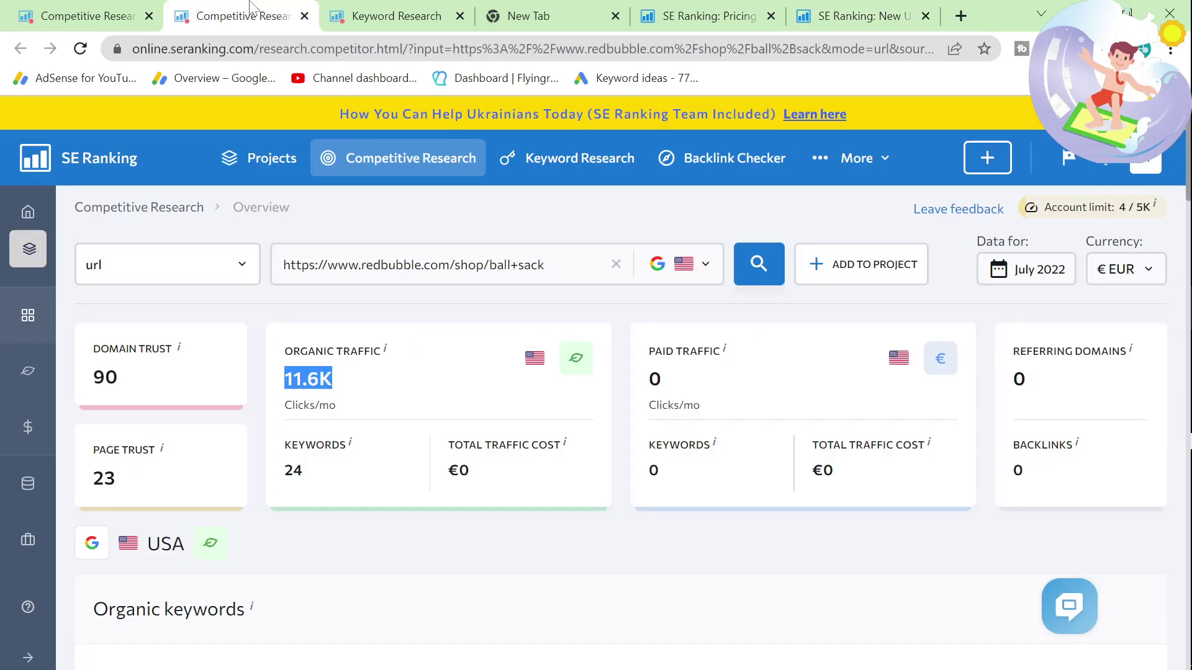
pyautogui.click(41, 7)
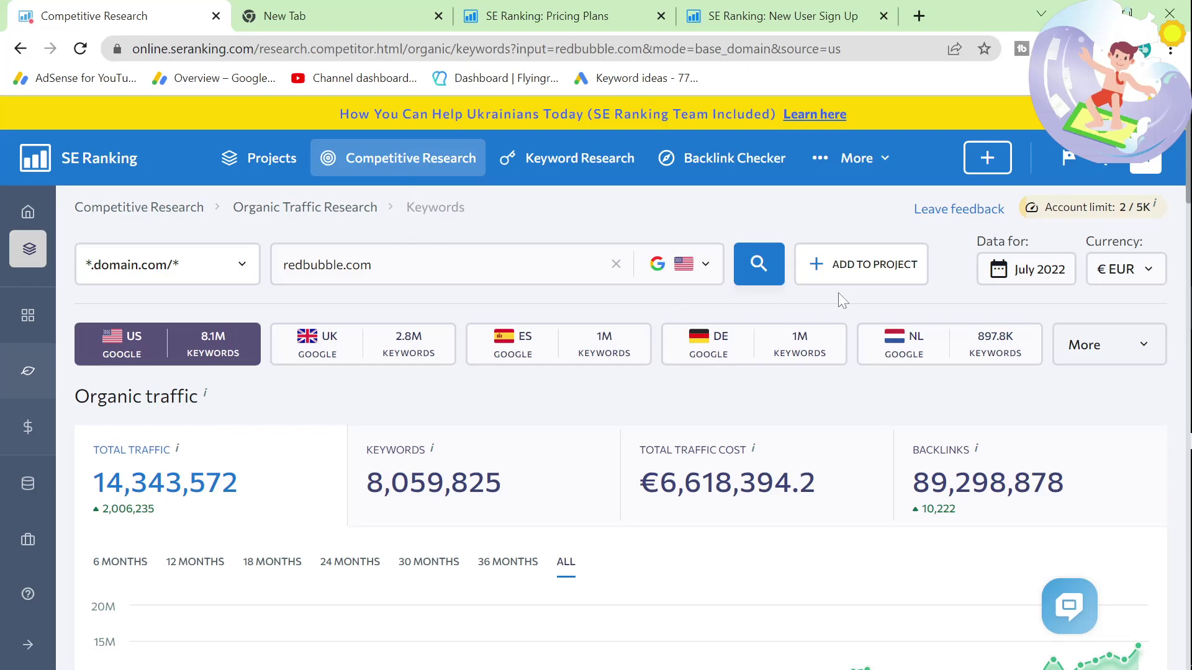
pyautogui.click(371, 265)
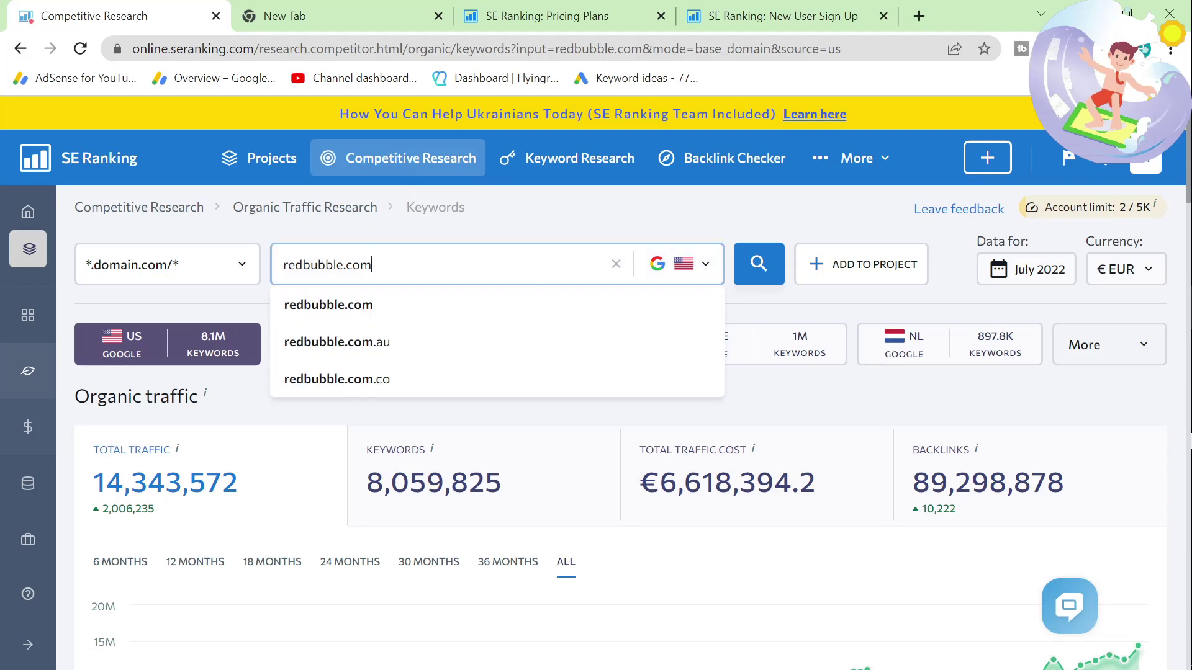
pyautogui.write('et')
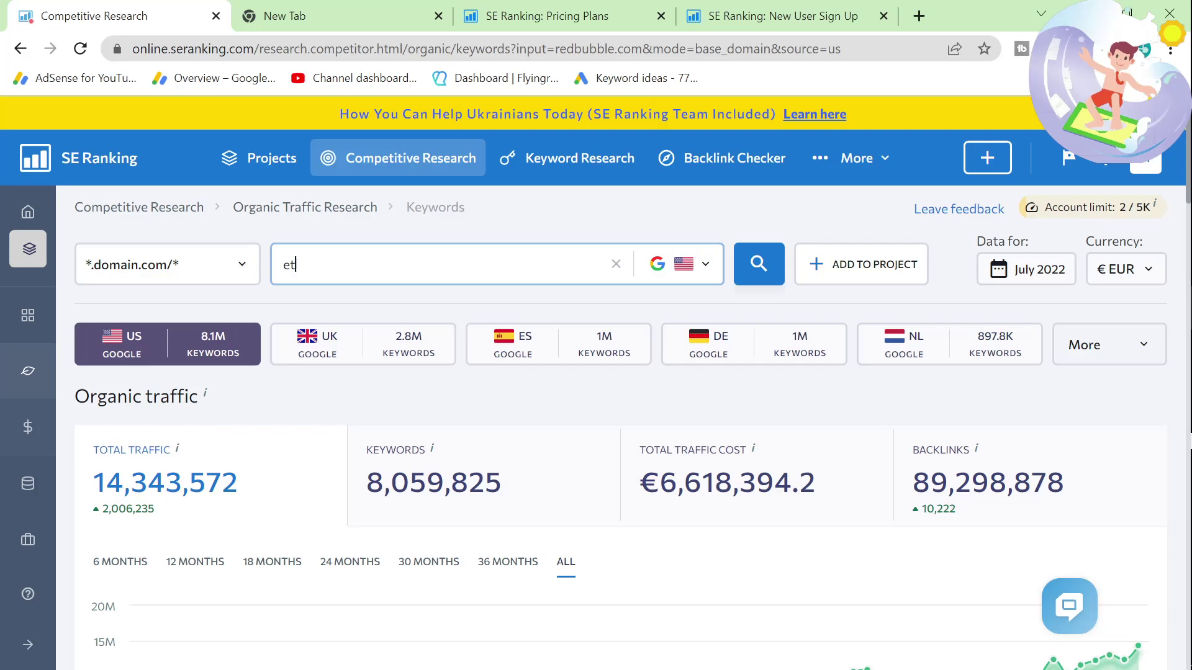
pyautogui.write('sy.com')
pyautogui.press('Return')
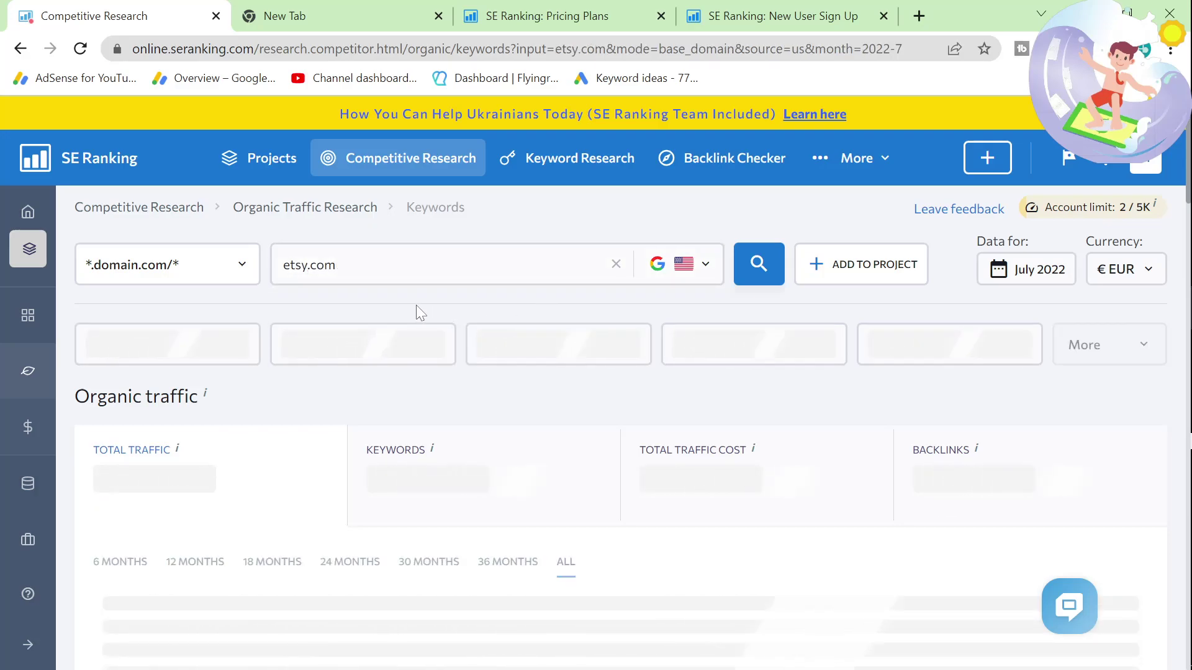
pyautogui.scroll(-2, 413, 304)
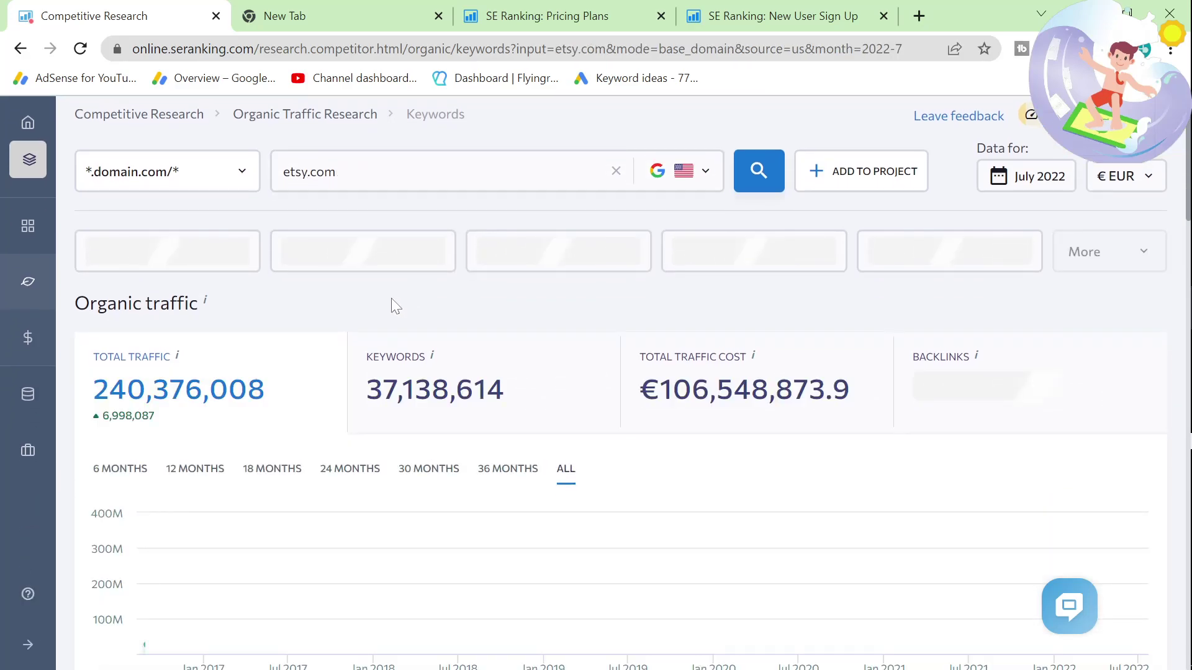
pyautogui.scroll(2, 391, 300)
# Switch the analysed domain to zazzle.com, showing 11,535,305 traffic and 3,432,627 keywords
pyautogui.click(323, 265)
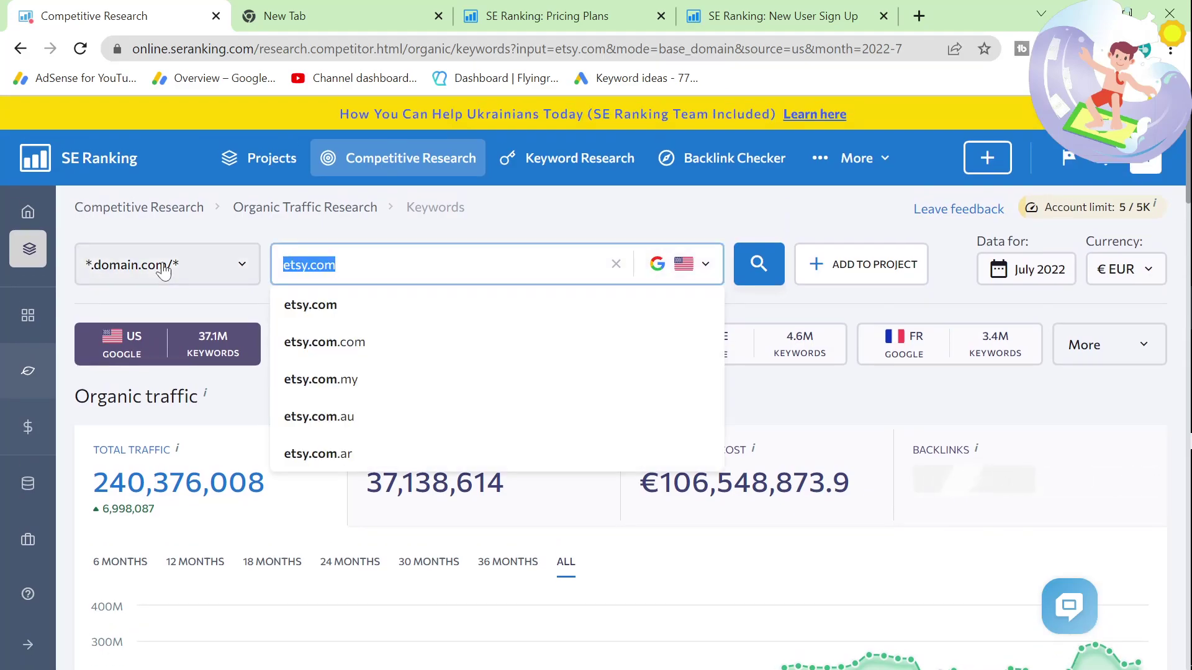
pyautogui.write('za')
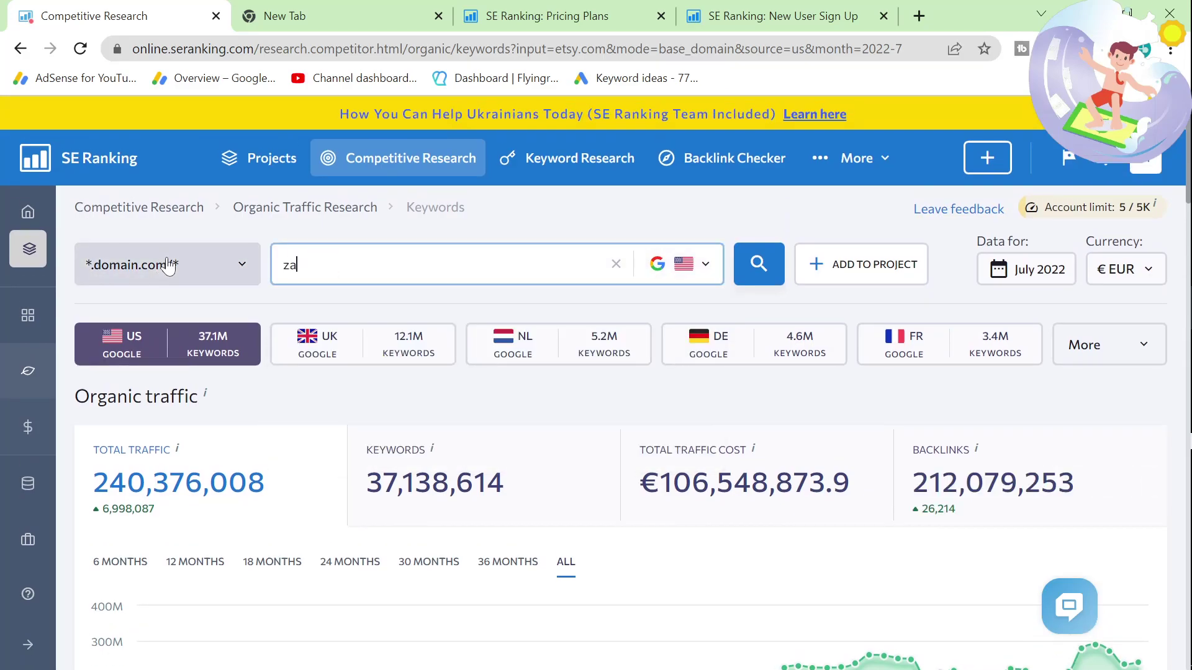
pyautogui.write('zzle.com')
pyautogui.press('Return')
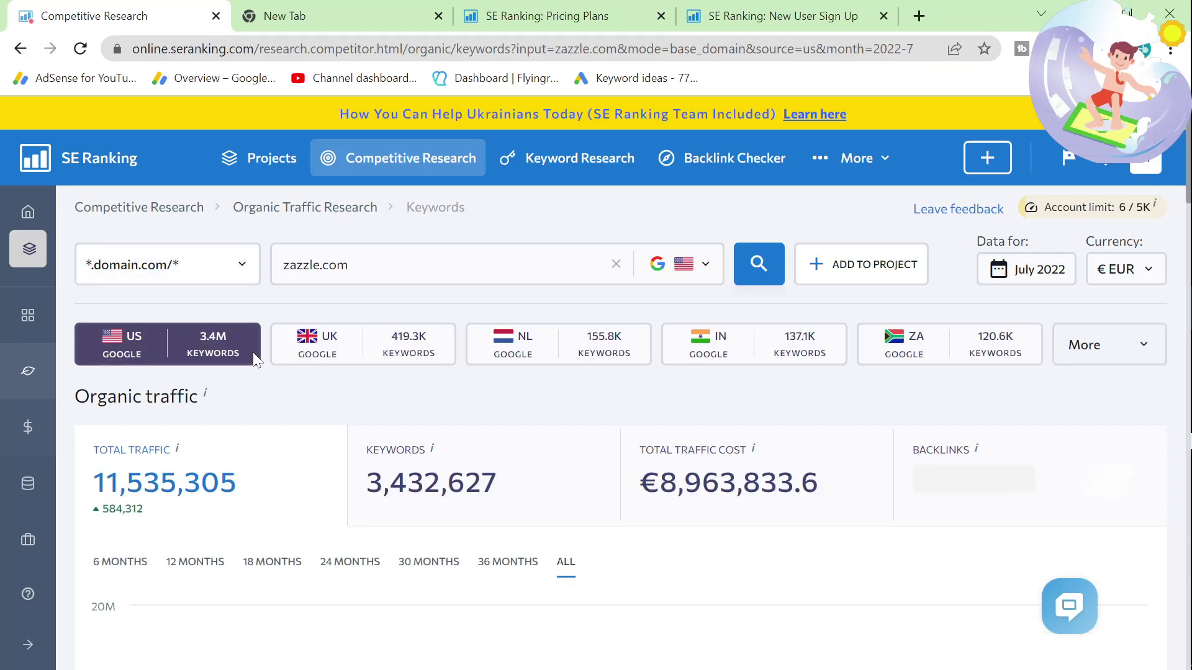
pyautogui.scroll(-5, 236, 367)
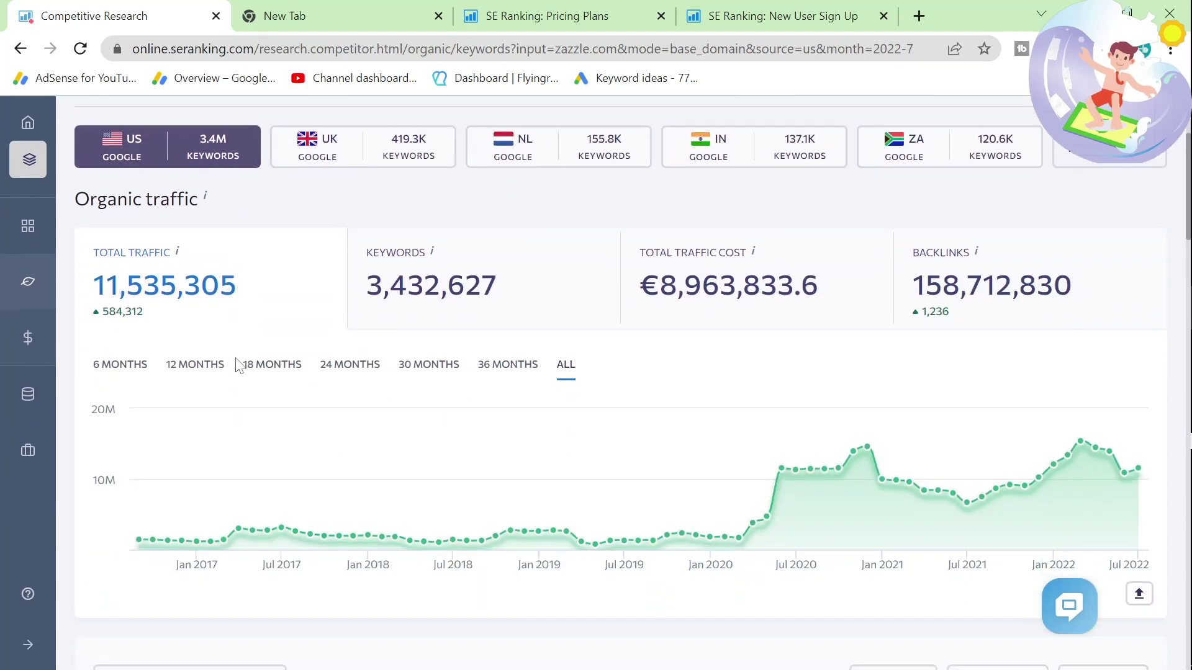
pyautogui.scroll(-7, 238, 366)
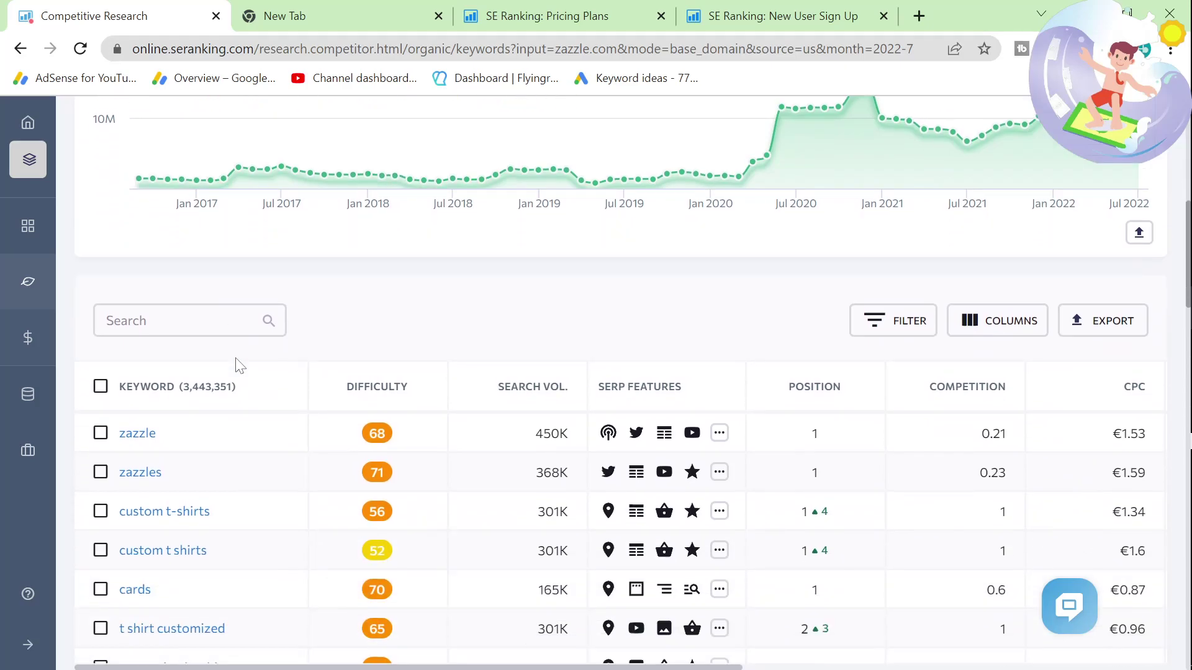
pyautogui.scroll(12, 239, 363)
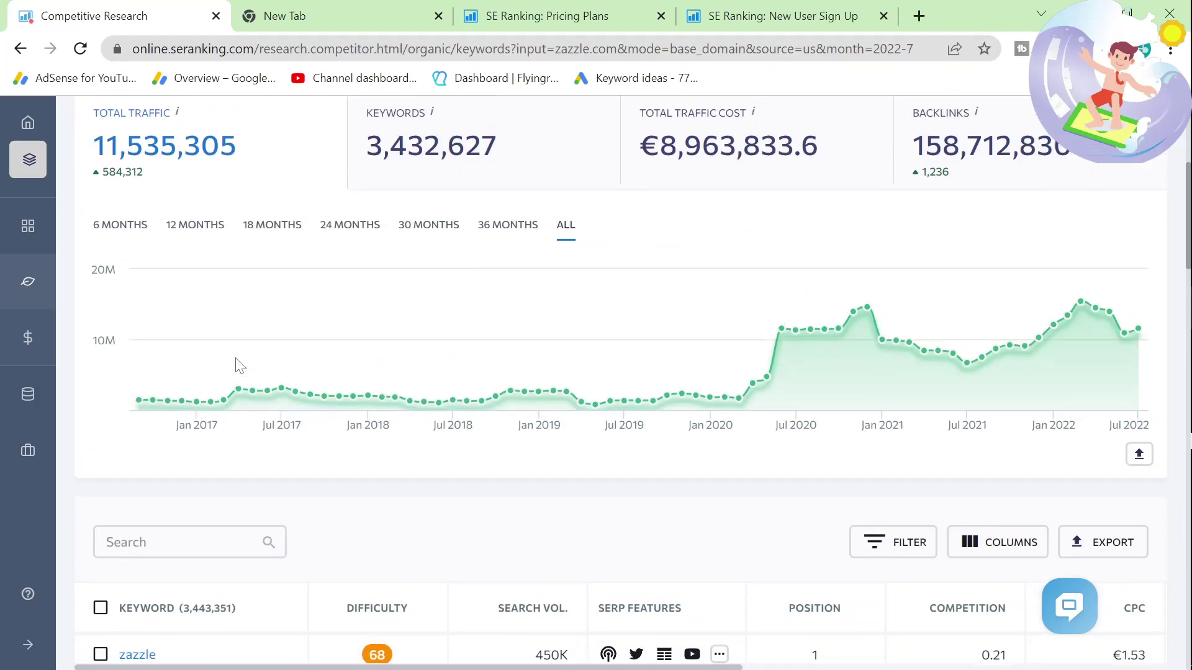
# Re-analyse redbubble.com and scroll its keyword table down to huggy wuggy (673K volume, position 17)
pyautogui.write('redb')
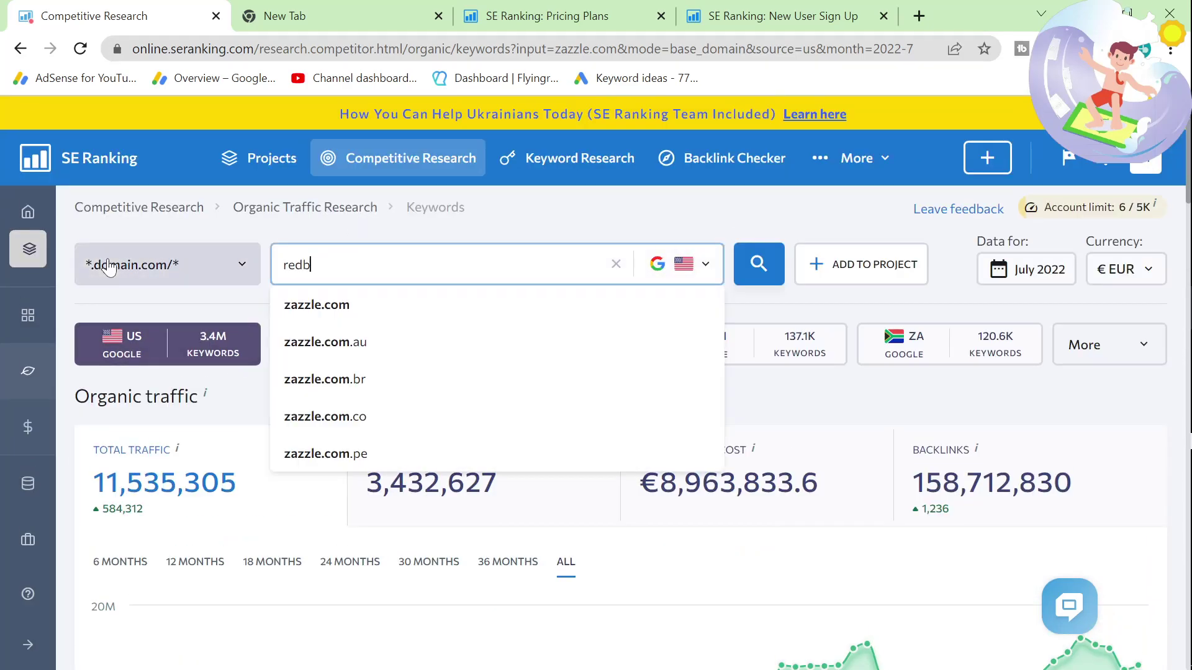
pyautogui.write('ubble.com')
pyautogui.press('Return')
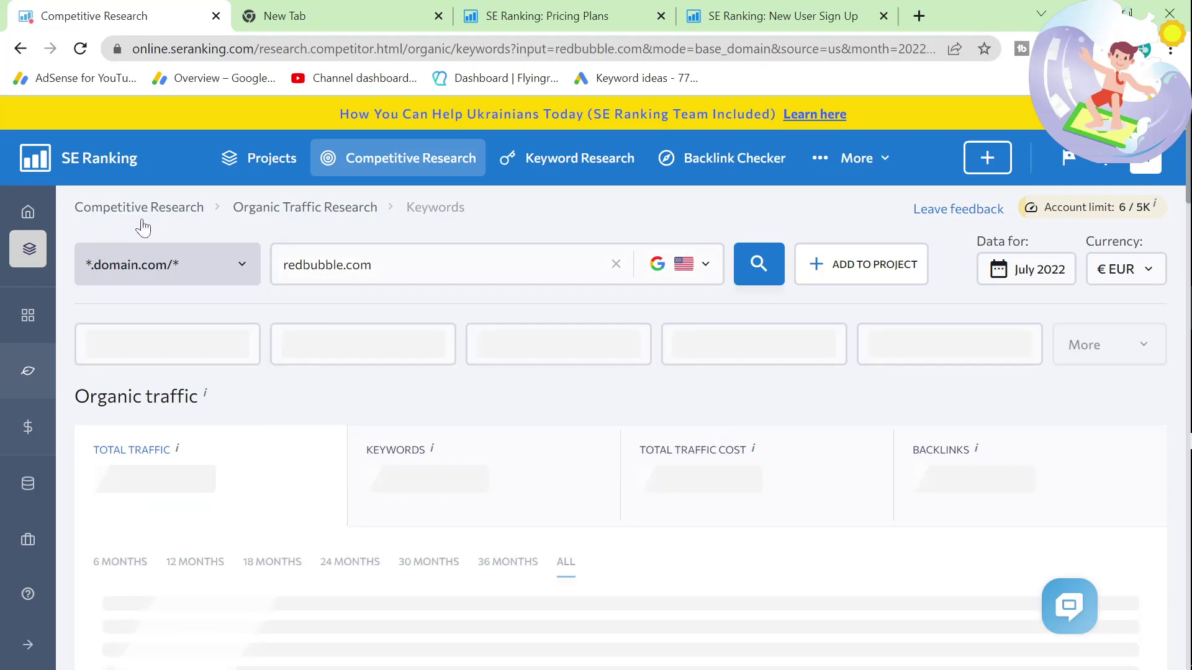
pyautogui.scroll(-8, 404, 386)
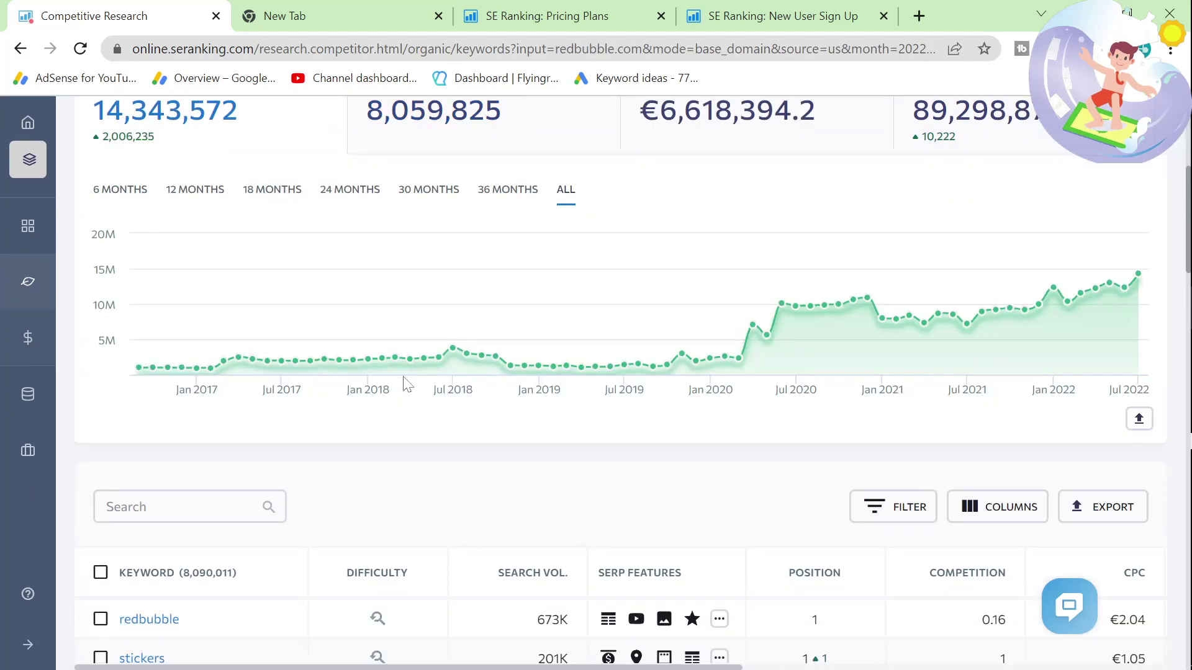
pyautogui.scroll(-15, 407, 385)
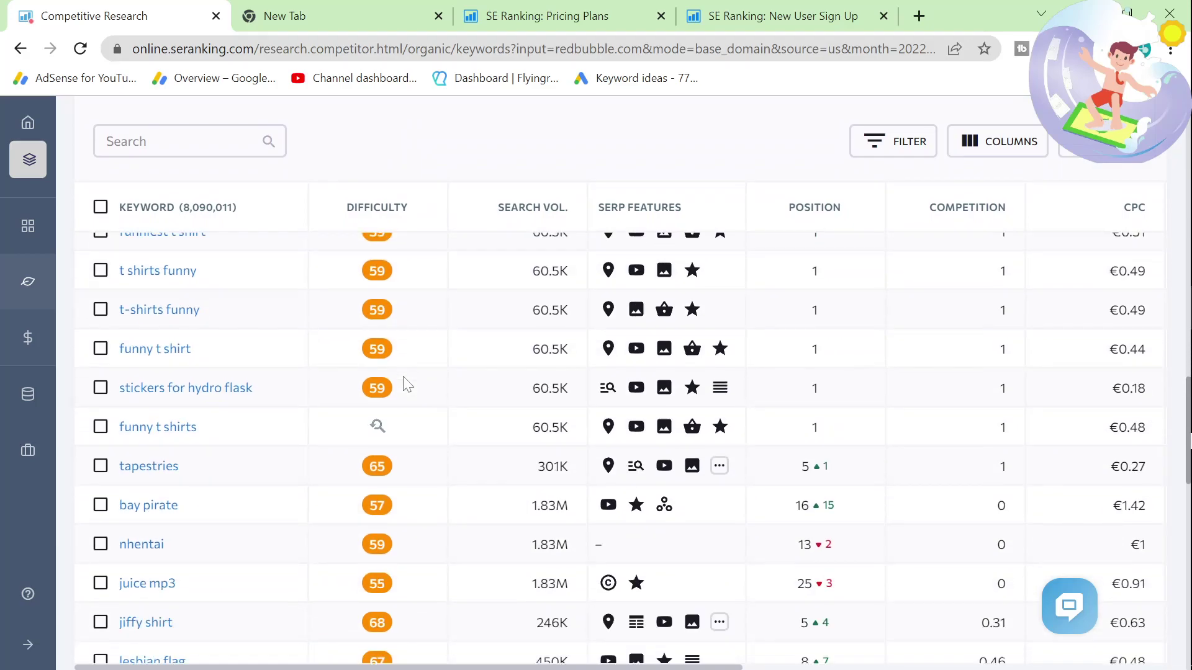
pyautogui.scroll(-5, 407, 385)
pyautogui.scroll(20, 117, 574)
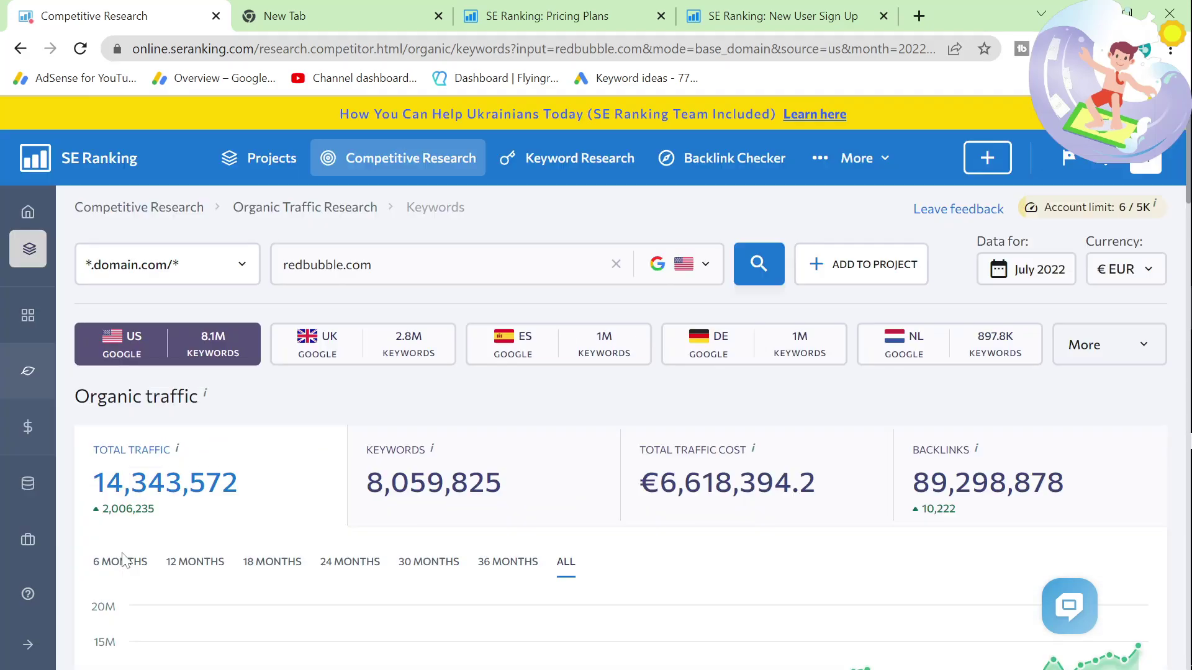
pyautogui.scroll(-15, 123, 560)
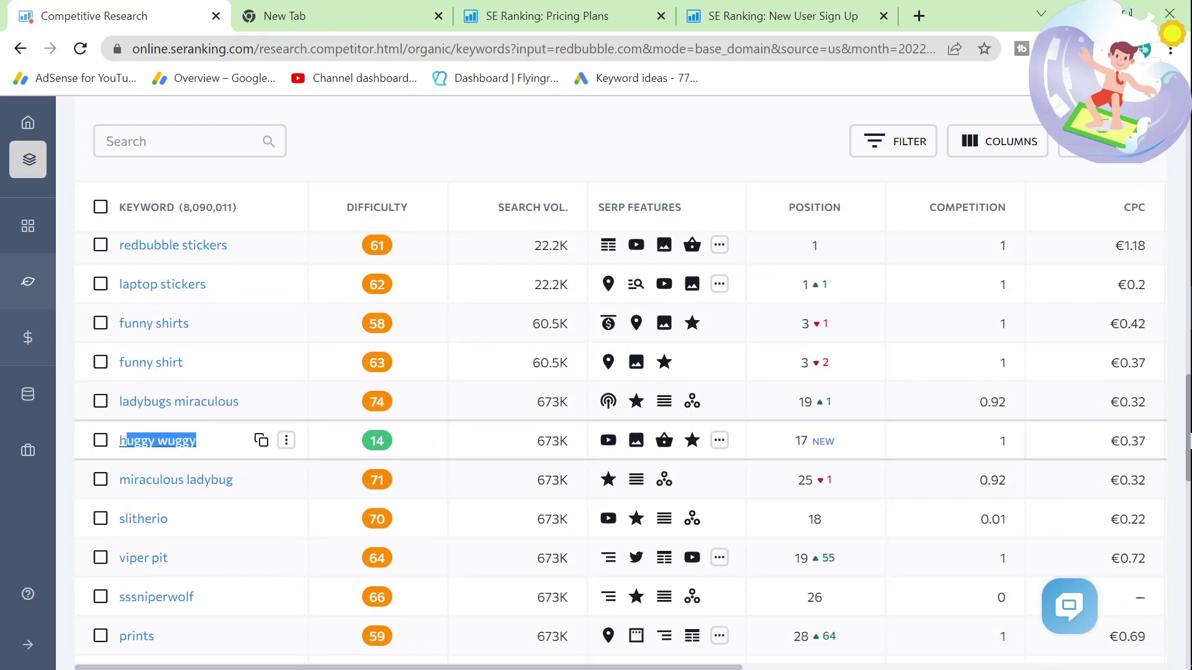
# Google the copied keyword 'huggy wuggy' and look for Redbubble in the results
pyautogui.moveTo(123, 442); pyautogui.dragTo(119, 441)
pyautogui.hotkey('ctrl', 'c')
pyautogui.click(285, 16)
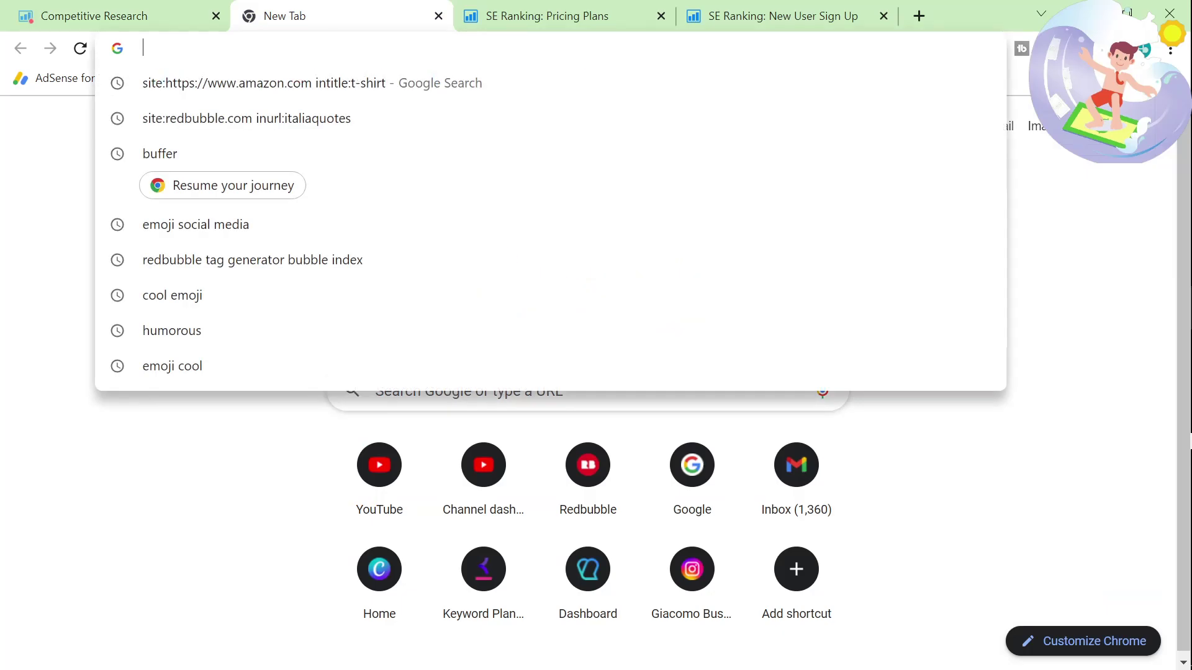
pyautogui.hotkey('ctrl', 'v')
pyautogui.press('Return')
pyautogui.scroll(-7, 4, 248)
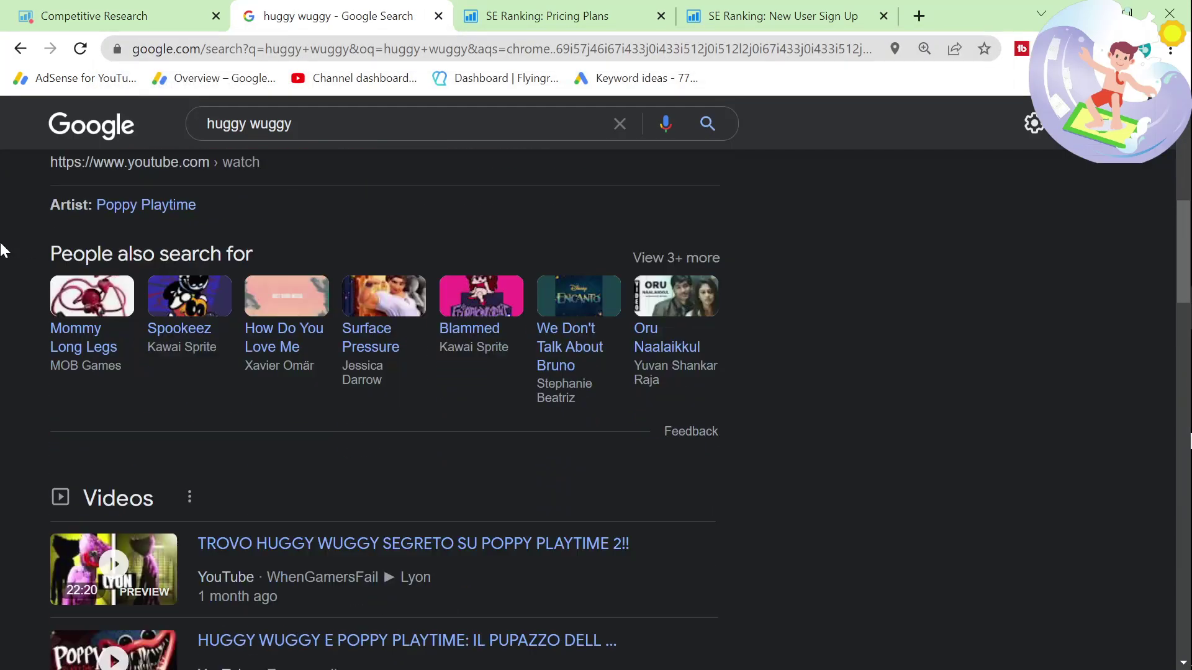
pyautogui.scroll(-4, 3, 250)
pyautogui.hotkey('ctrl', 'f')
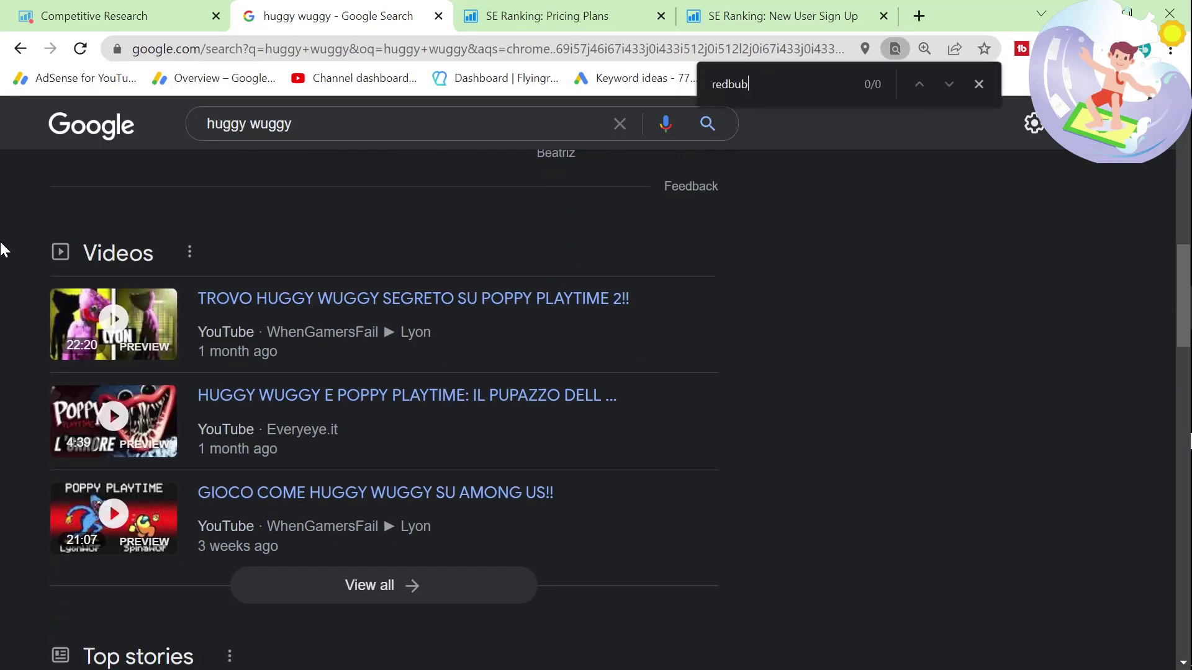
# Copy 'pansexual flag' from the SE Ranking list, Google it, and search the results for Redbubble
pyautogui.click(124, 19)
pyautogui.scroll(-3, 189, 413)
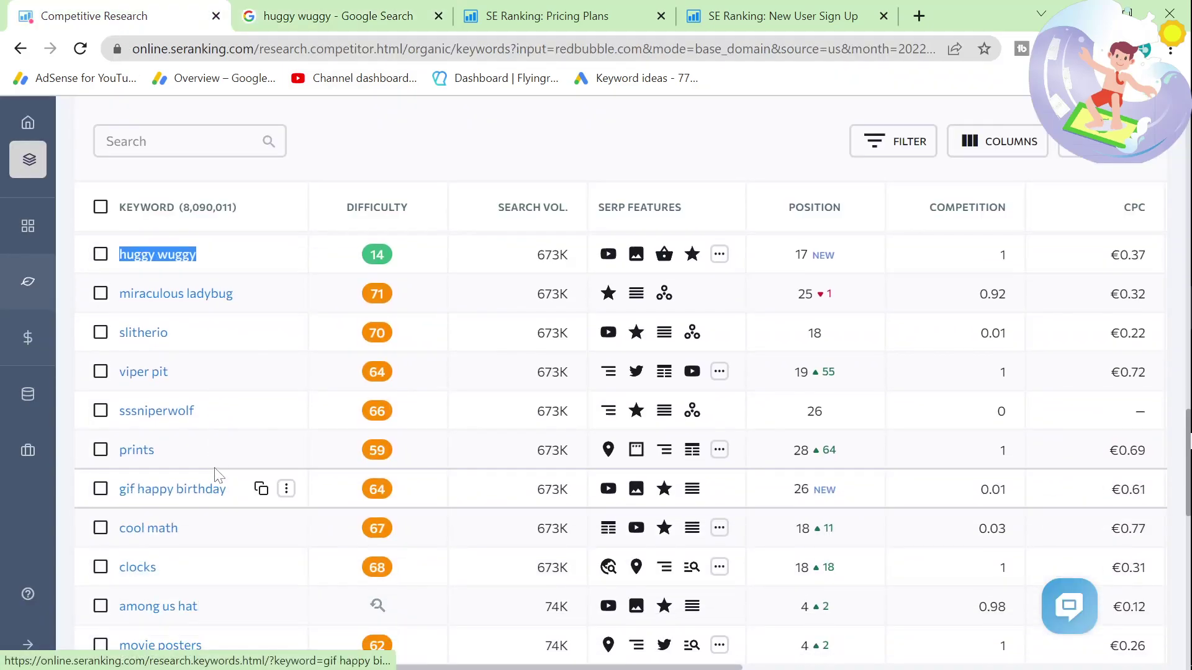
pyautogui.scroll(-2, 205, 435)
pyautogui.scroll(-1, 164, 435)
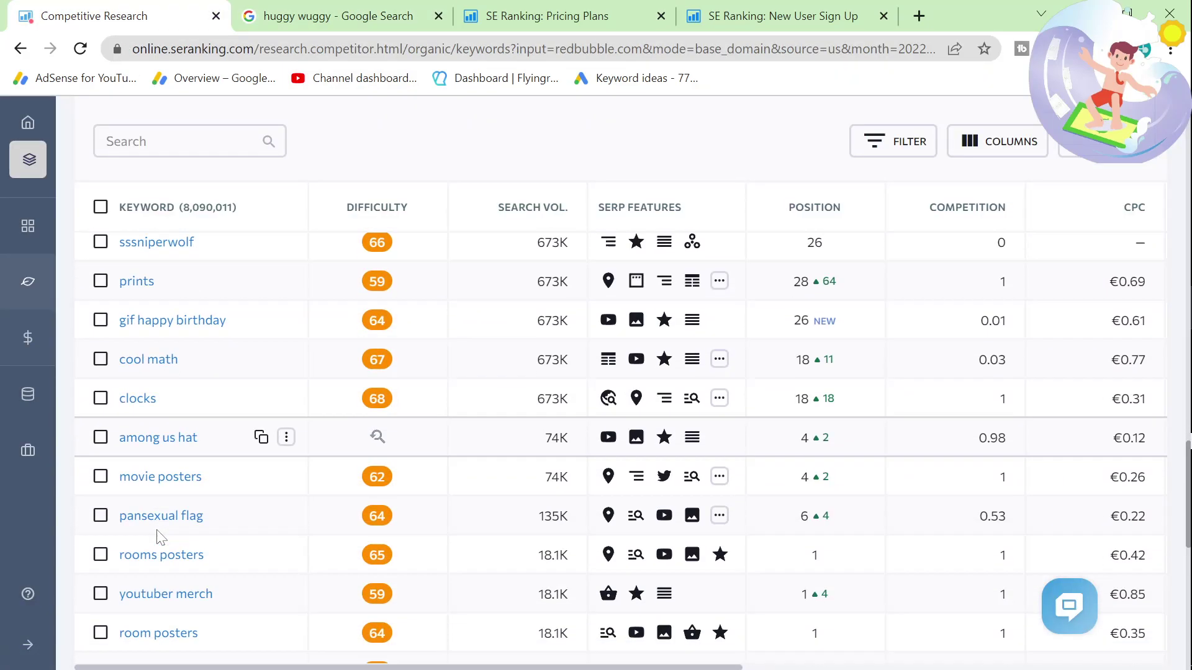
pyautogui.moveTo(240, 500); pyautogui.dragTo(120, 499)
pyautogui.hotkey('ctrl', 'c')
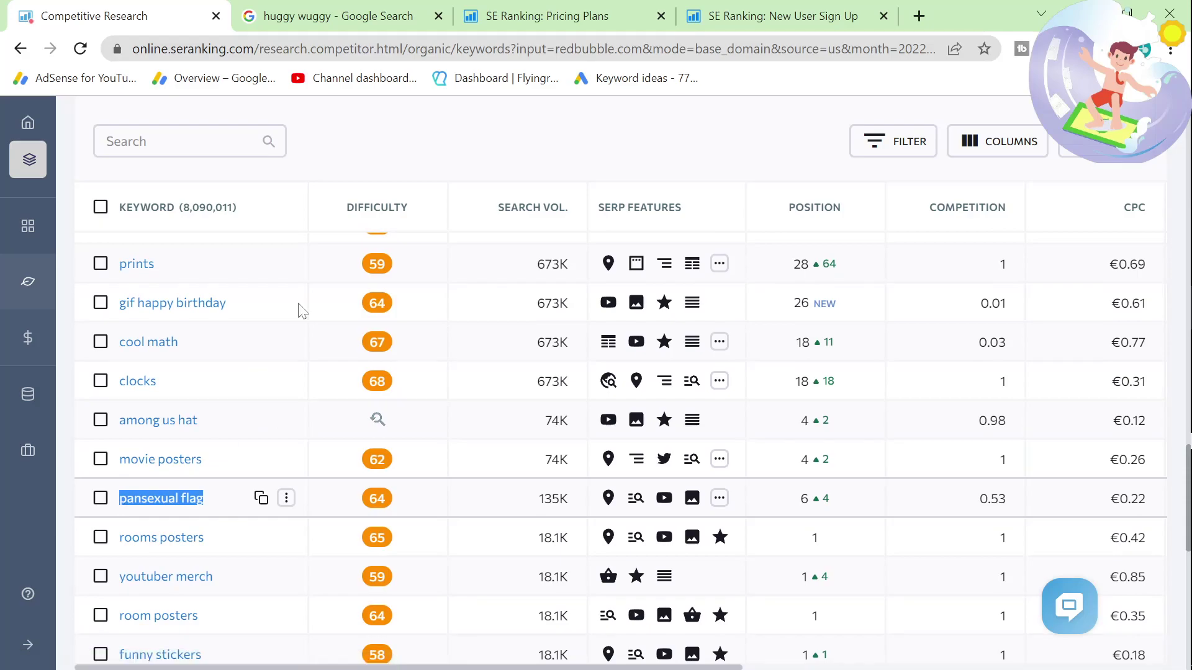
pyautogui.click(308, 15)
pyautogui.click(285, 43)
pyautogui.hotkey('ctrl', 'v')
pyautogui.press('Return')
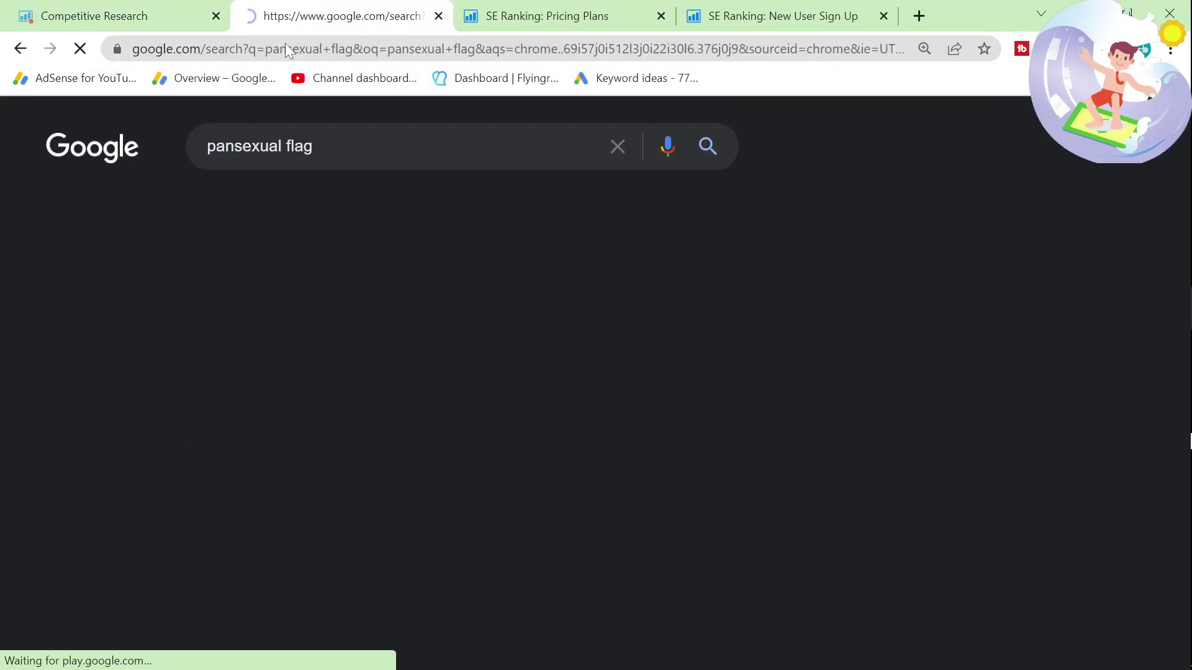
pyautogui.hotkey('ctrl', 'f')
pyautogui.write('redbub')
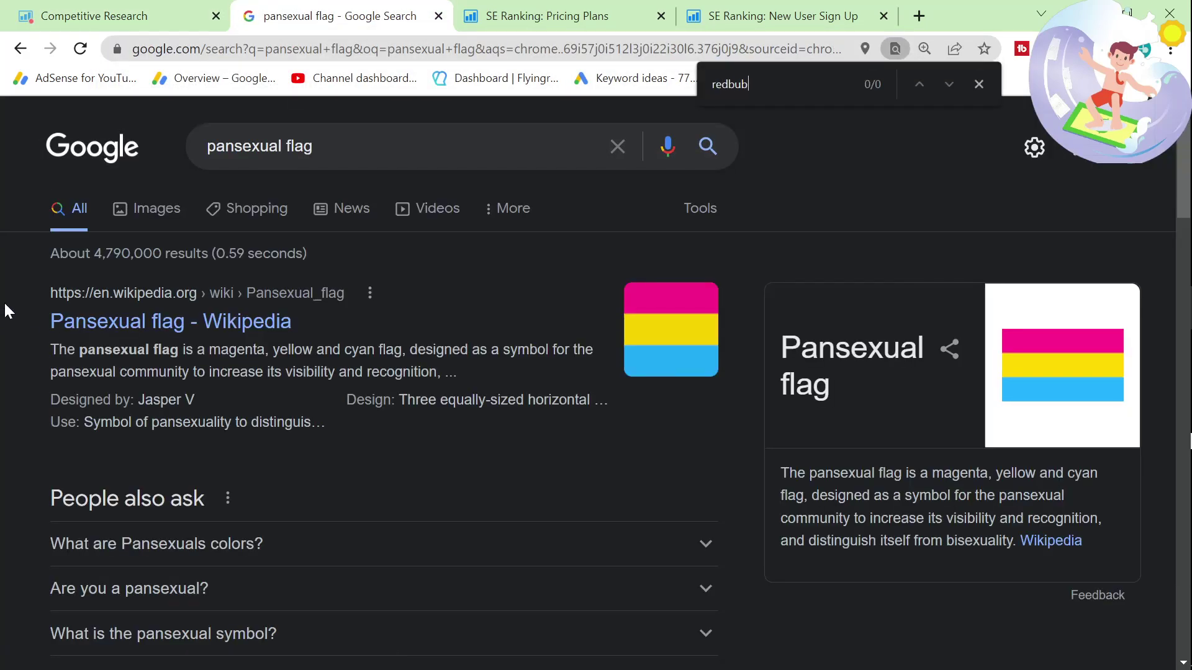
# Refine the search to 'pansexual flag shirt' and open Redbubble's Pansexual Flag T-Shirts result
pyautogui.click(375, 148)
pyautogui.write('shrt')
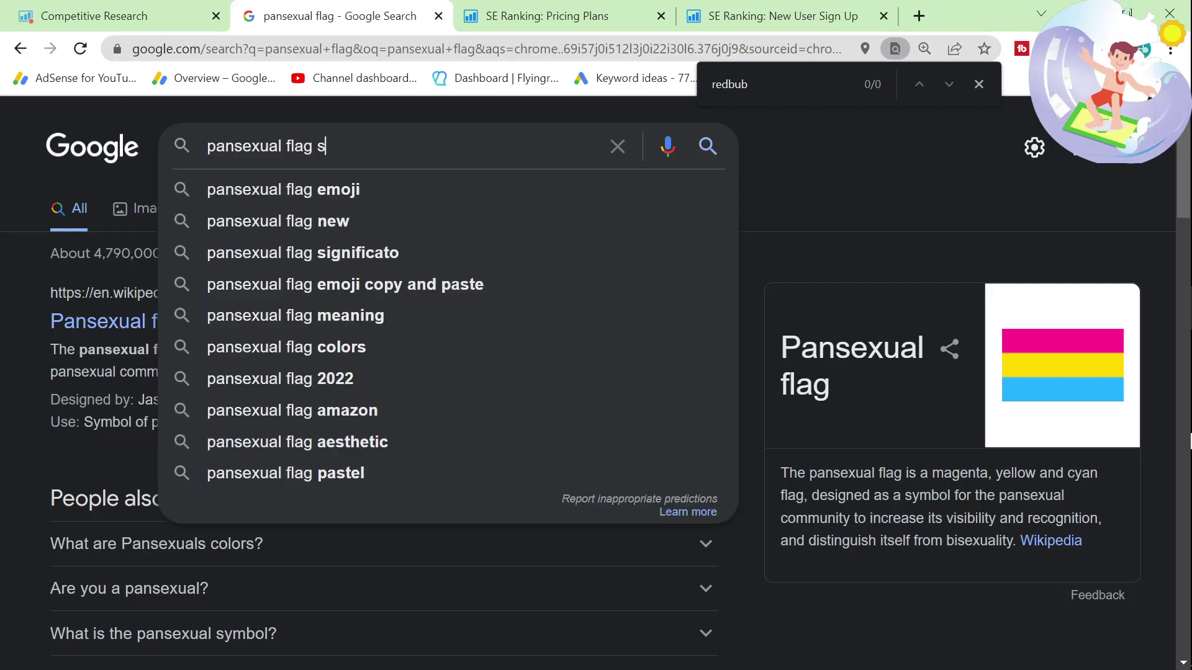
pyautogui.press('Return')
pyautogui.click(326, 146)
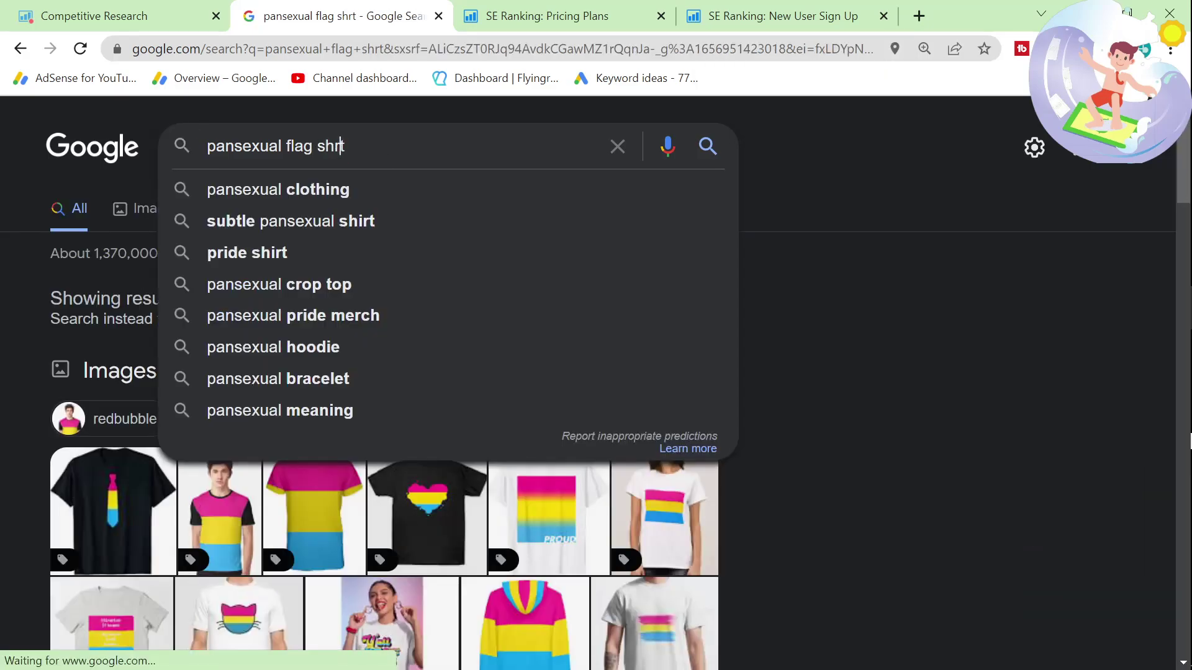
pyautogui.write('i')
pyautogui.press('Return')
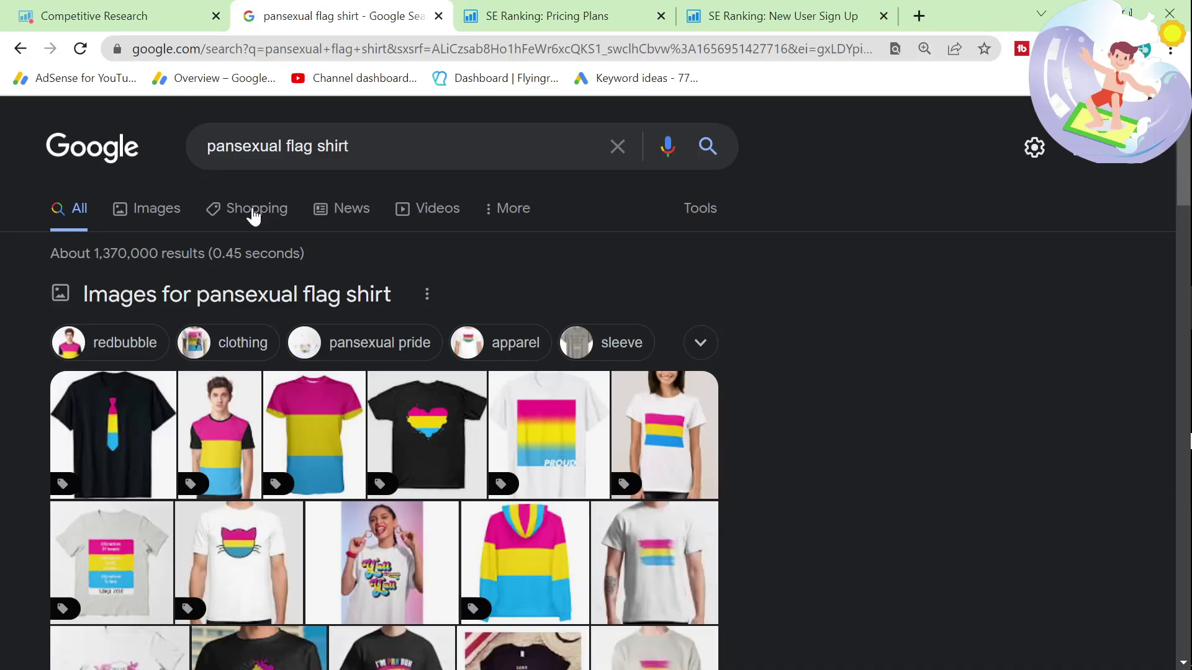
pyautogui.hotkey('ctrl', 'f')
pyautogui.write('redbub')
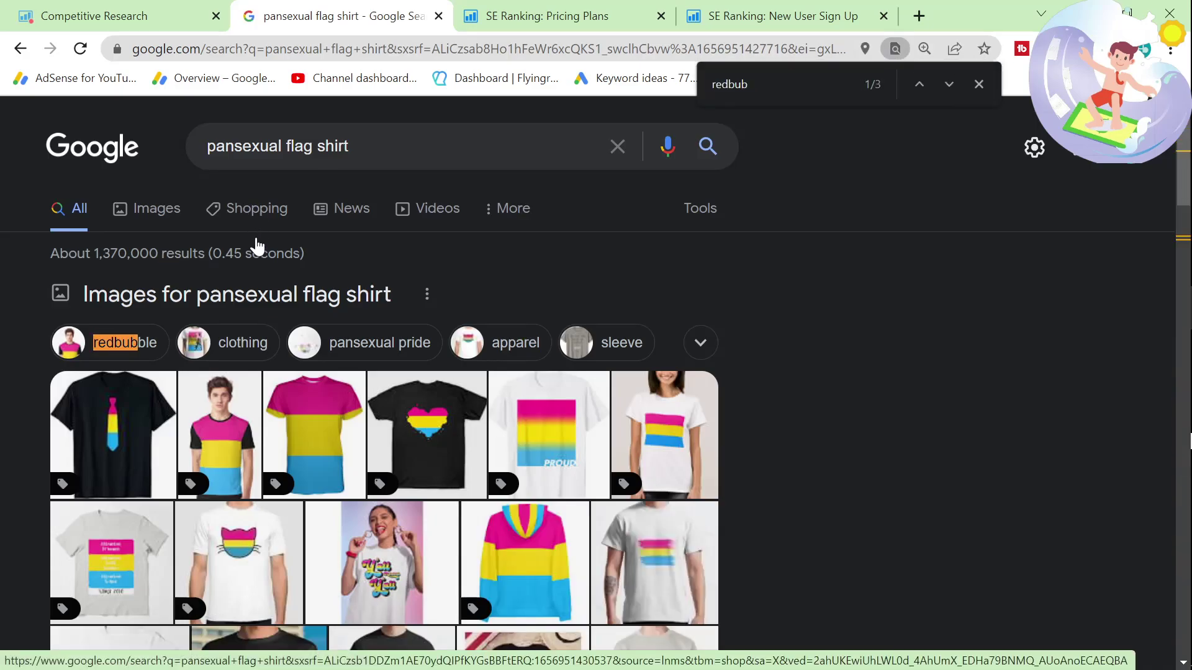
pyautogui.press('Return')
pyautogui.click(250, 376)
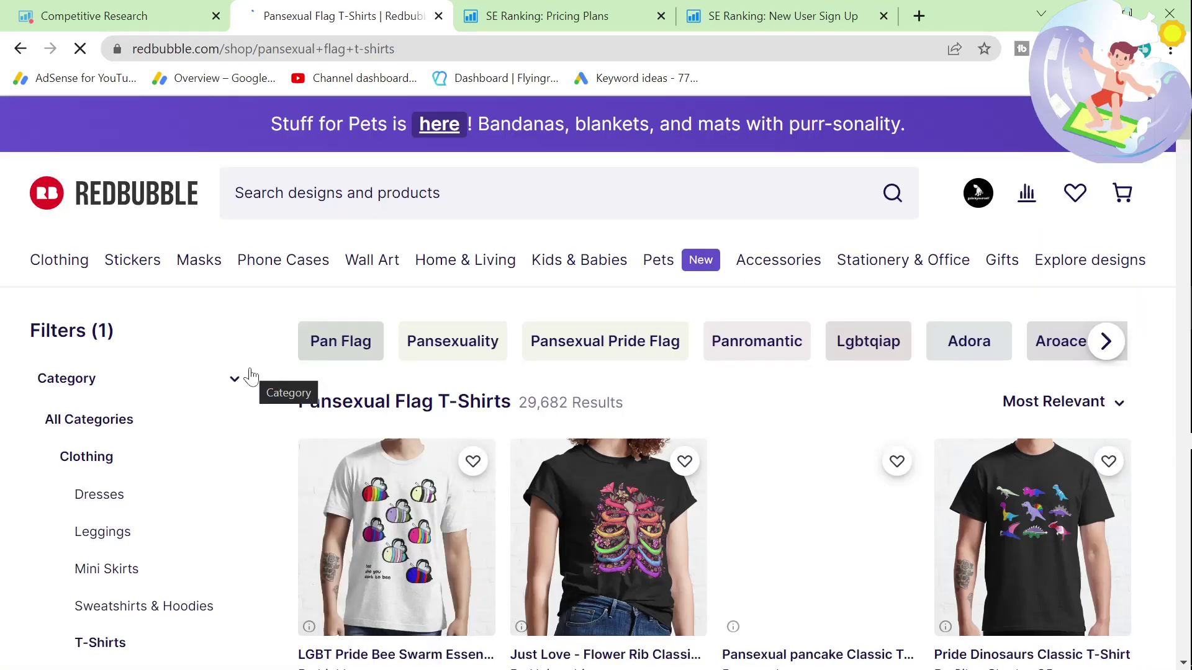
# Browse redbubble.com's organic keyword list, moving on to page 3
pyautogui.click(85, 8)
pyautogui.scroll(-2, 213, 399)
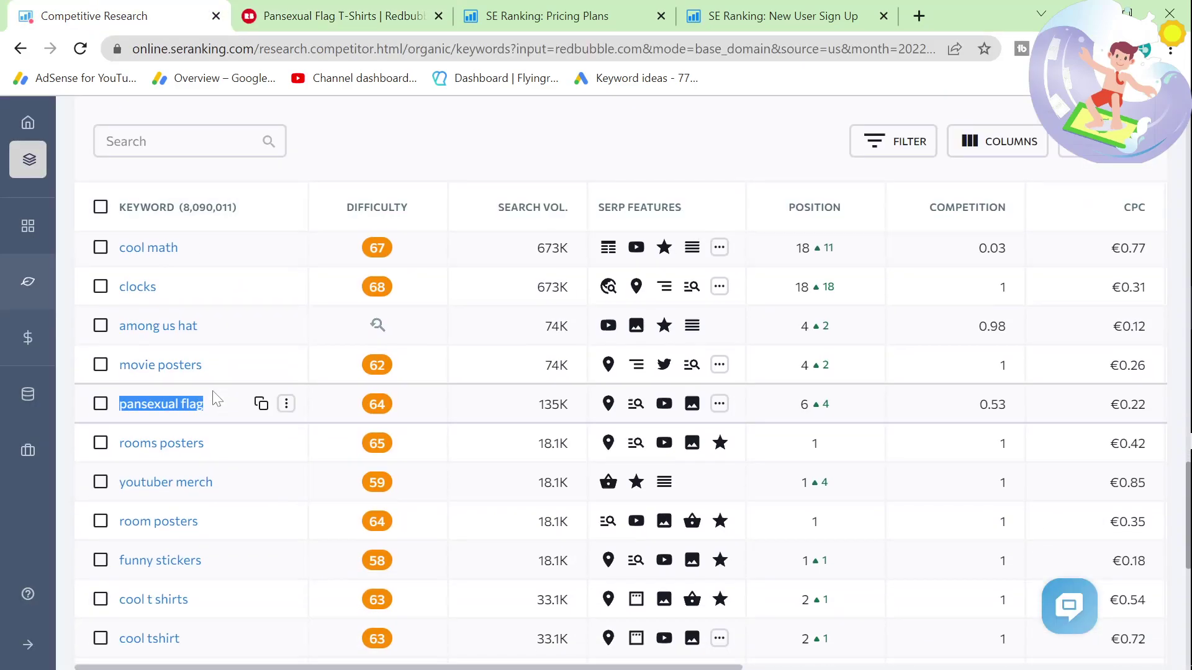
pyautogui.scroll(-2, 216, 398)
pyautogui.scroll(-5, 213, 398)
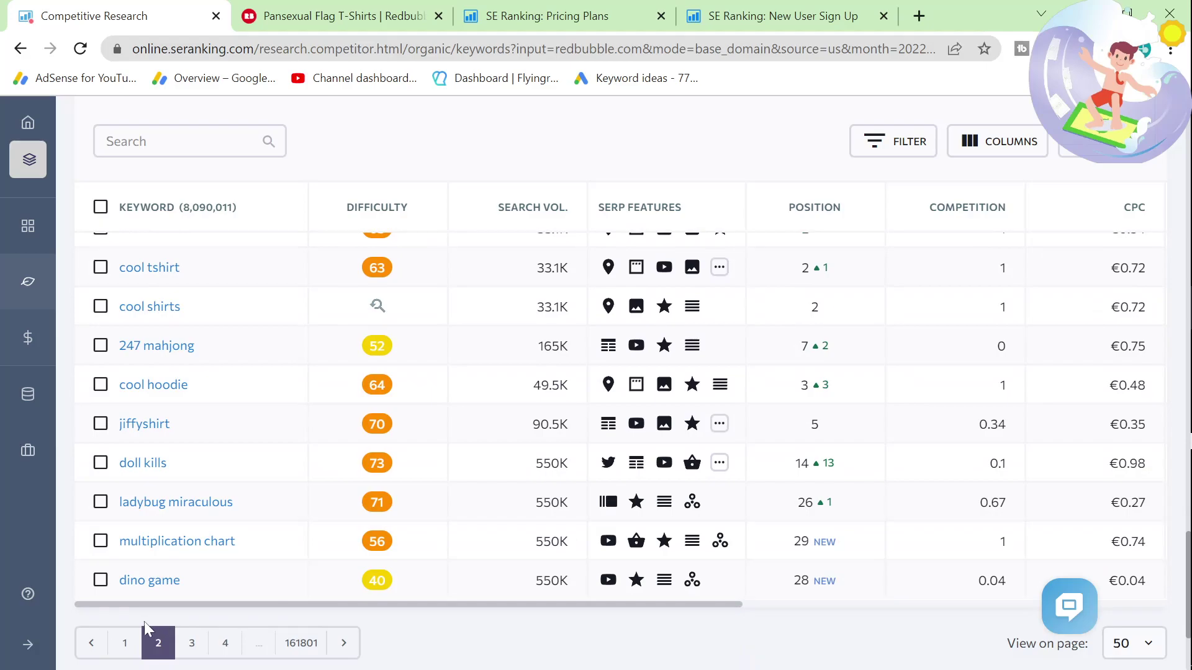
pyautogui.click(190, 644)
pyautogui.scroll(-10, 196, 654)
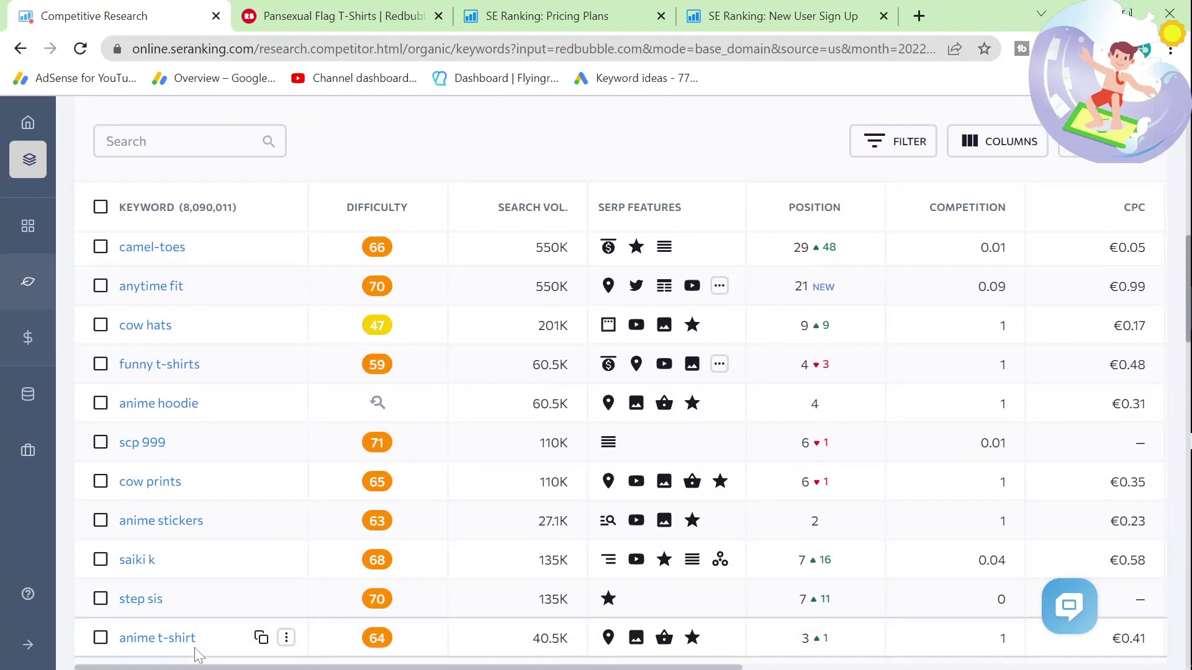
pyautogui.scroll(-2, 196, 655)
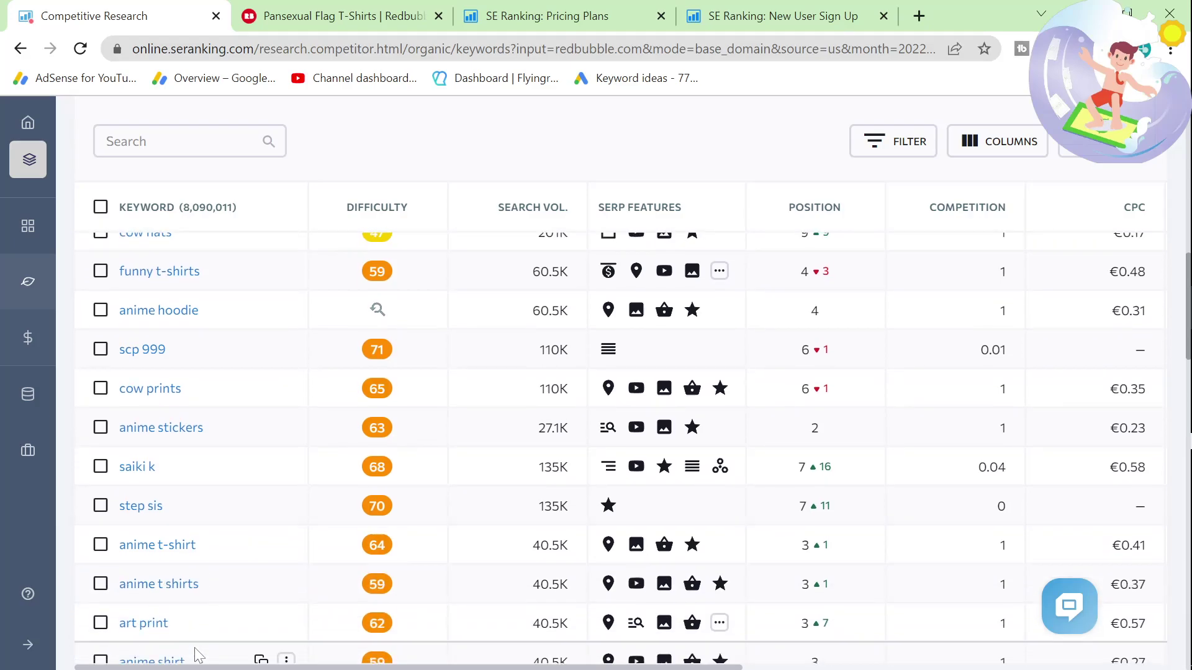
pyautogui.scroll(-6, 196, 655)
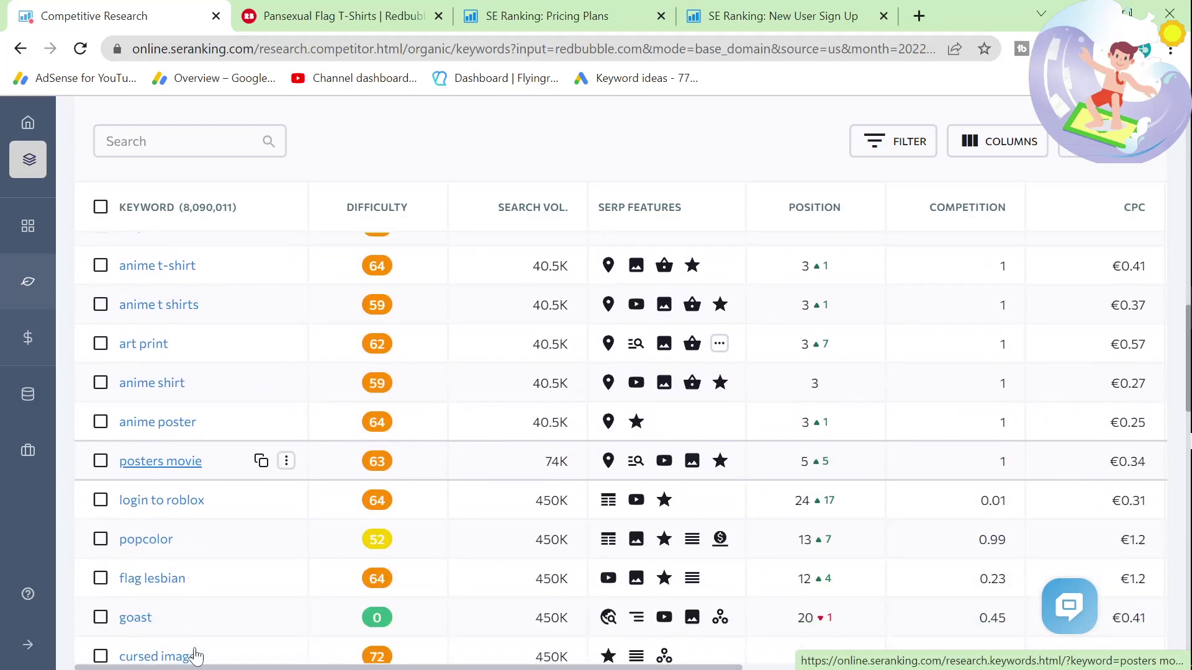
pyautogui.scroll(-3, 196, 655)
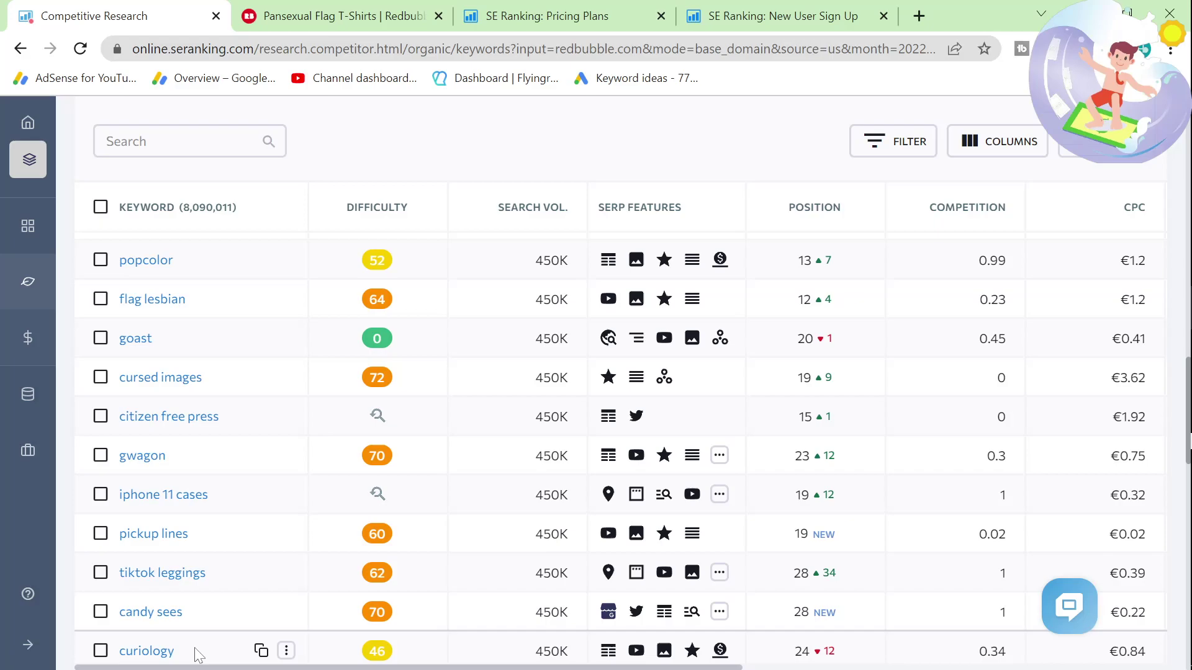
pyautogui.scroll(-6, 196, 655)
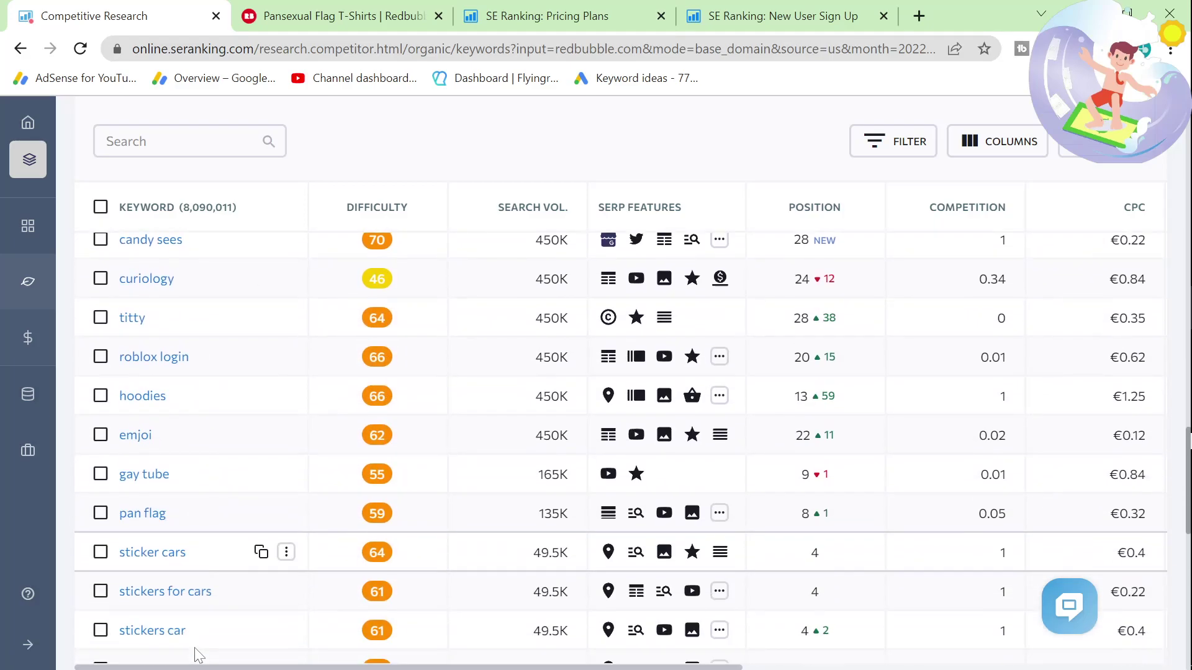
pyautogui.scroll(-3, 197, 654)
pyautogui.scroll(15, 197, 653)
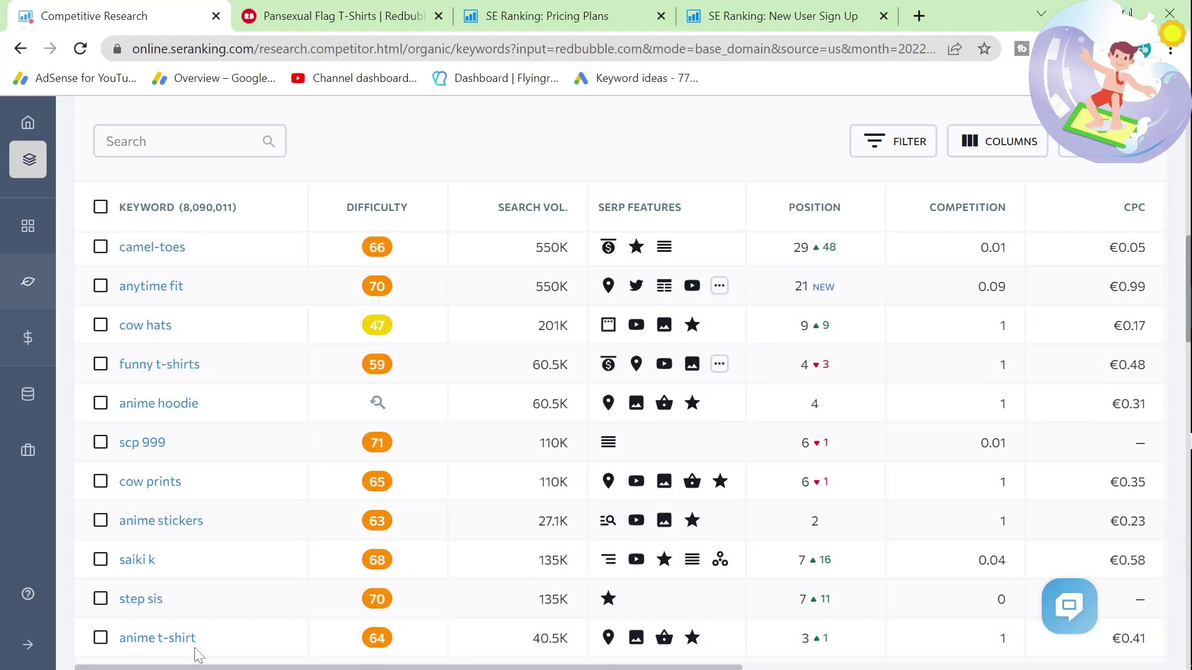
pyautogui.scroll(10, 195, 647)
pyautogui.scroll(-5, 213, 607)
# Filter the keywords to 'shirt' (356,588 matches) and copy 'i can t breathe shirt'
pyautogui.click(173, 320)
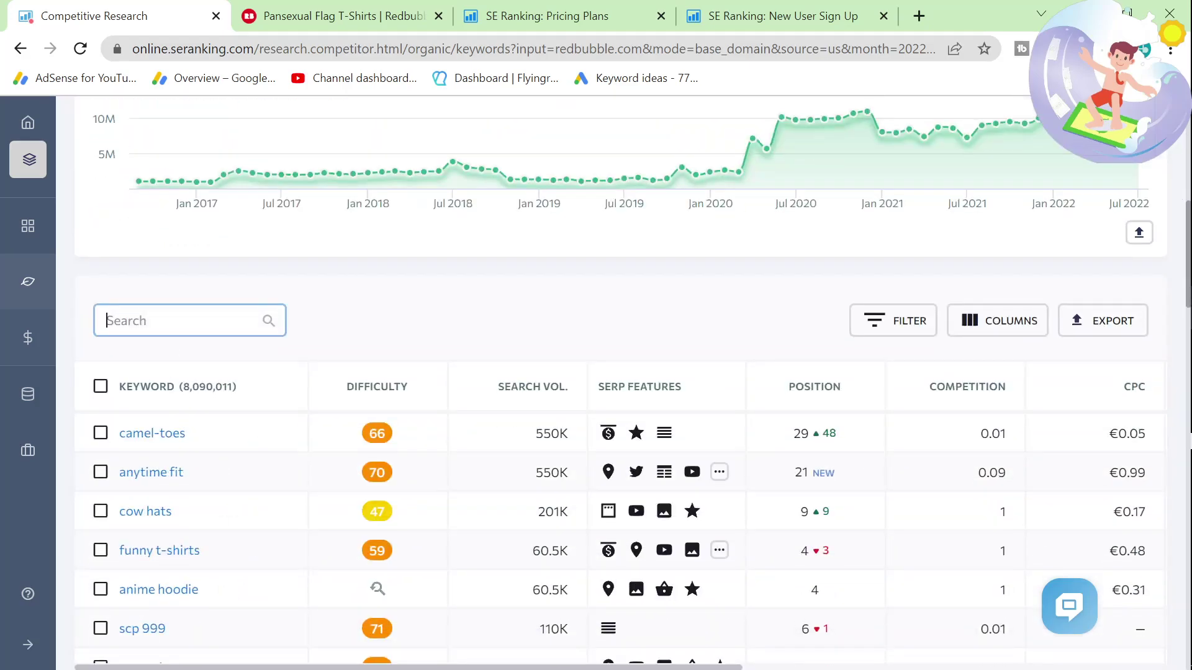
pyautogui.press('Return')
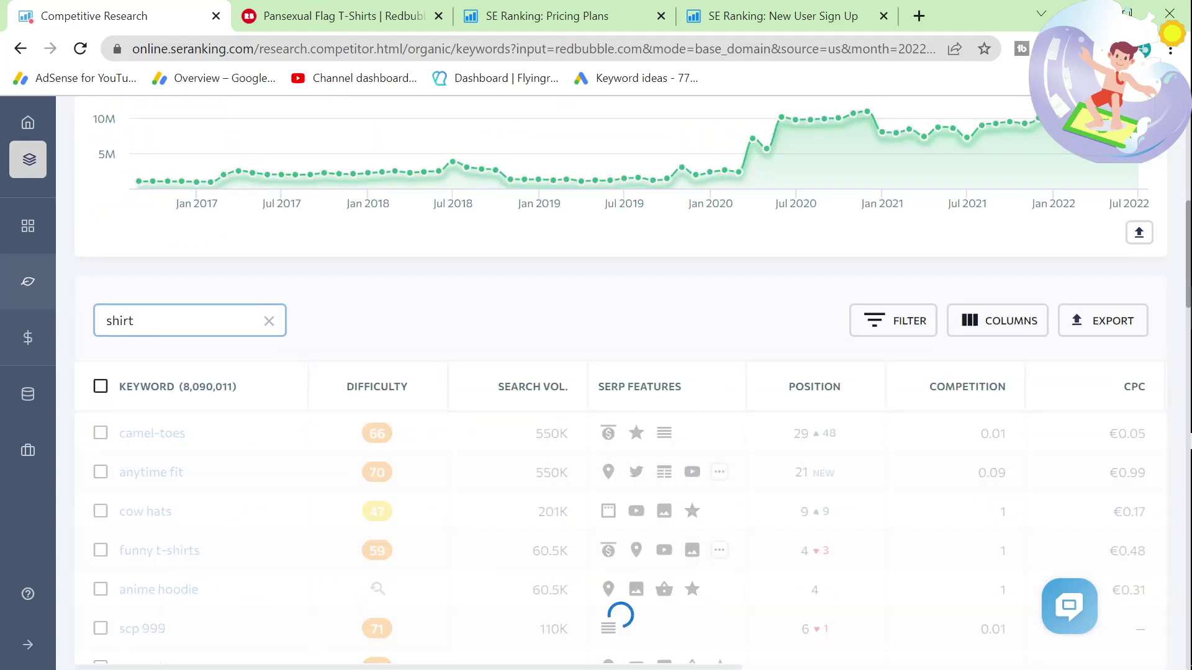
pyautogui.scroll(-10, 233, 469)
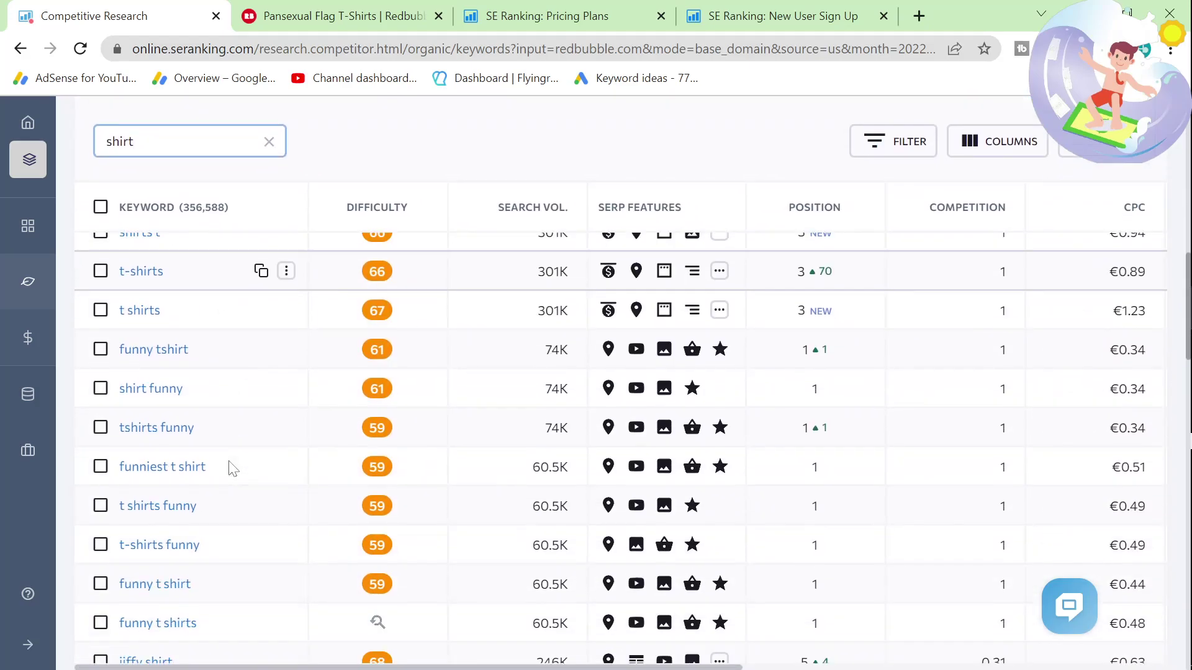
pyautogui.scroll(-15, 233, 468)
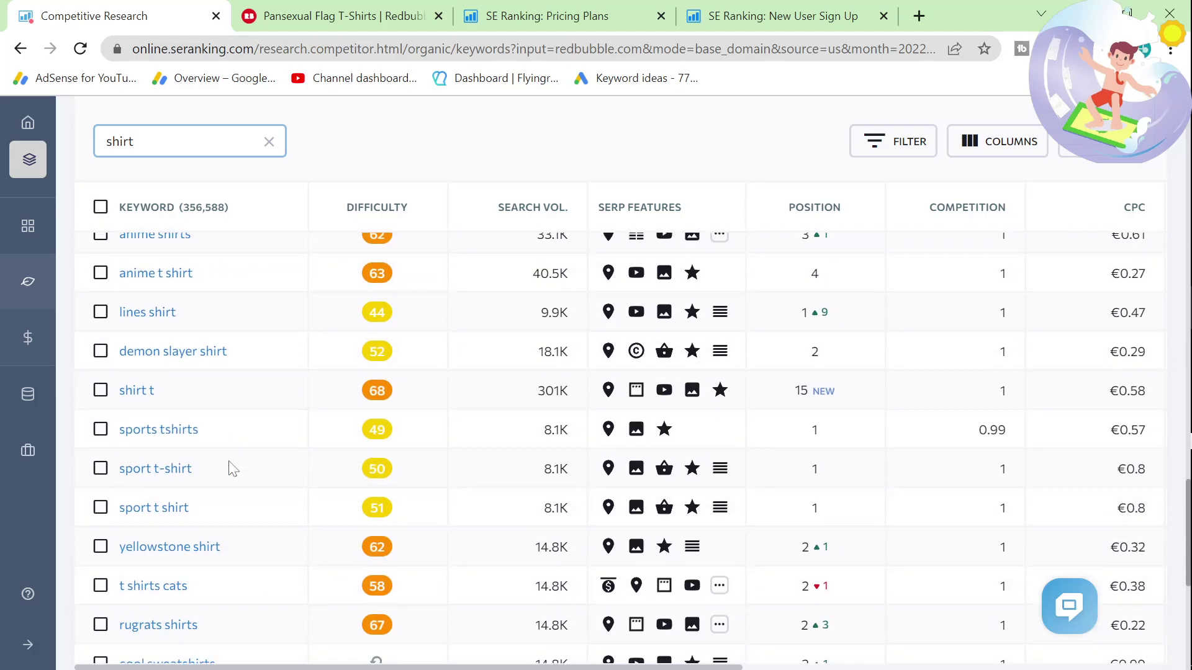
pyautogui.moveTo(245, 385); pyautogui.dragTo(138, 381)
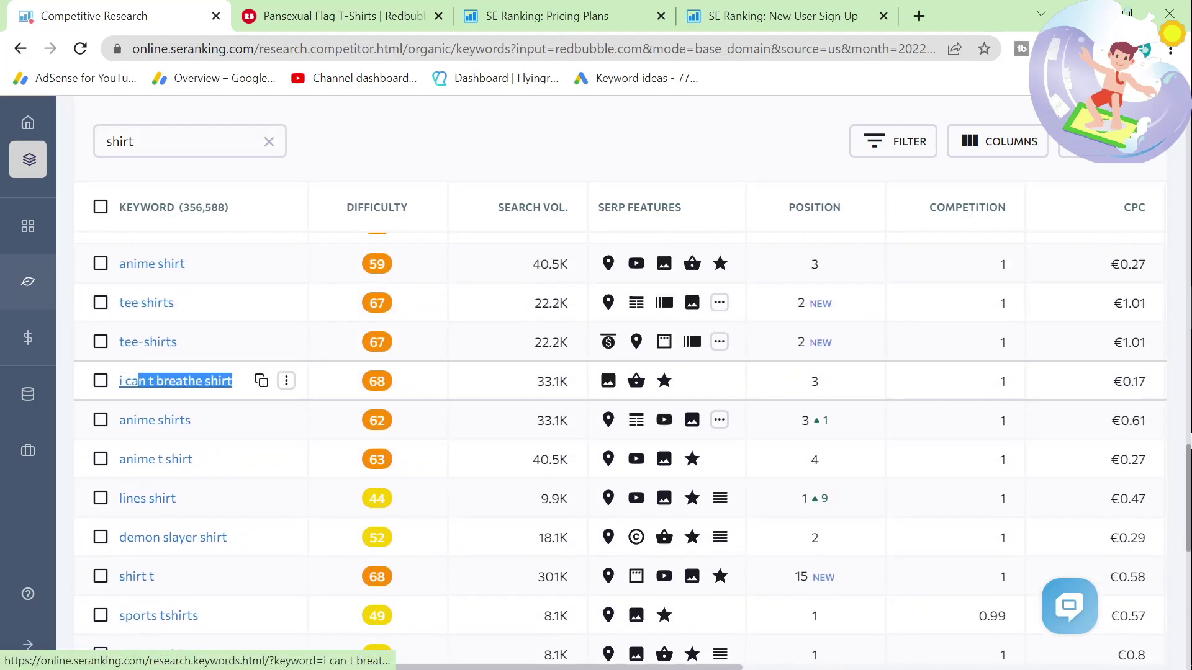
# Google 'i can t breathe shirt' and open Redbubble's I Cant Breathe T-Shirts result
pyautogui.click(244, 28)
pyautogui.click(236, 43)
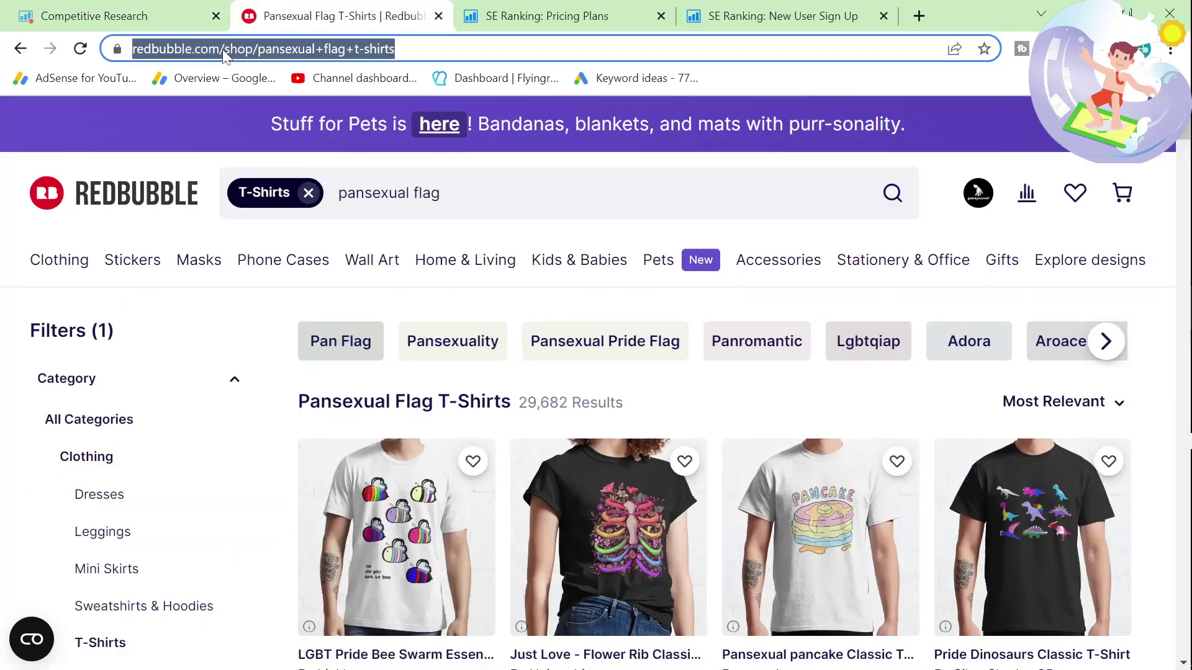
pyautogui.write('i can t breathe shirt')
pyautogui.press('Return')
pyautogui.scroll(-5, 214, 379)
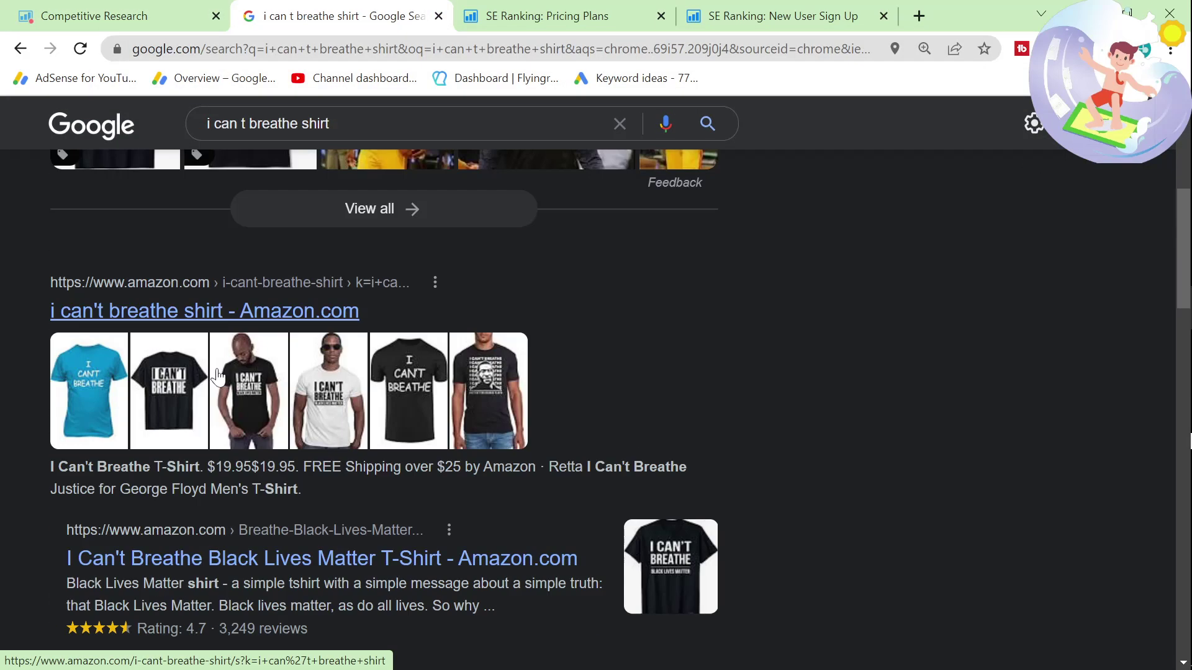
pyautogui.scroll(-12, 218, 376)
pyautogui.hotkey('ctrl', 'f')
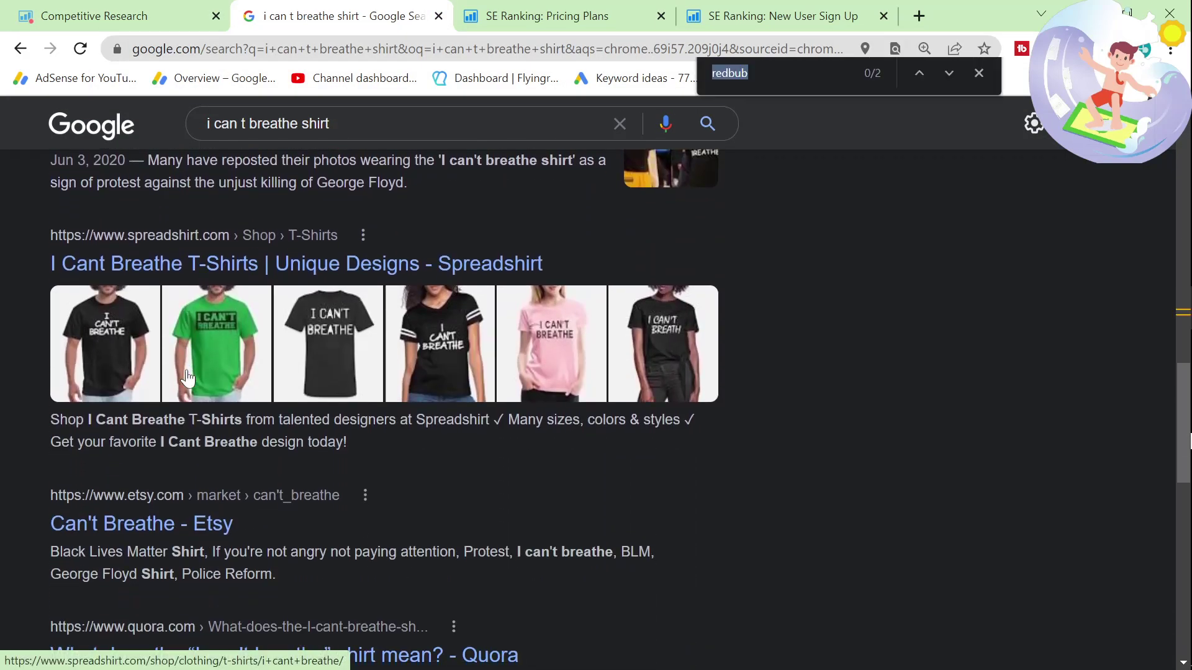
pyautogui.write('redvyv')
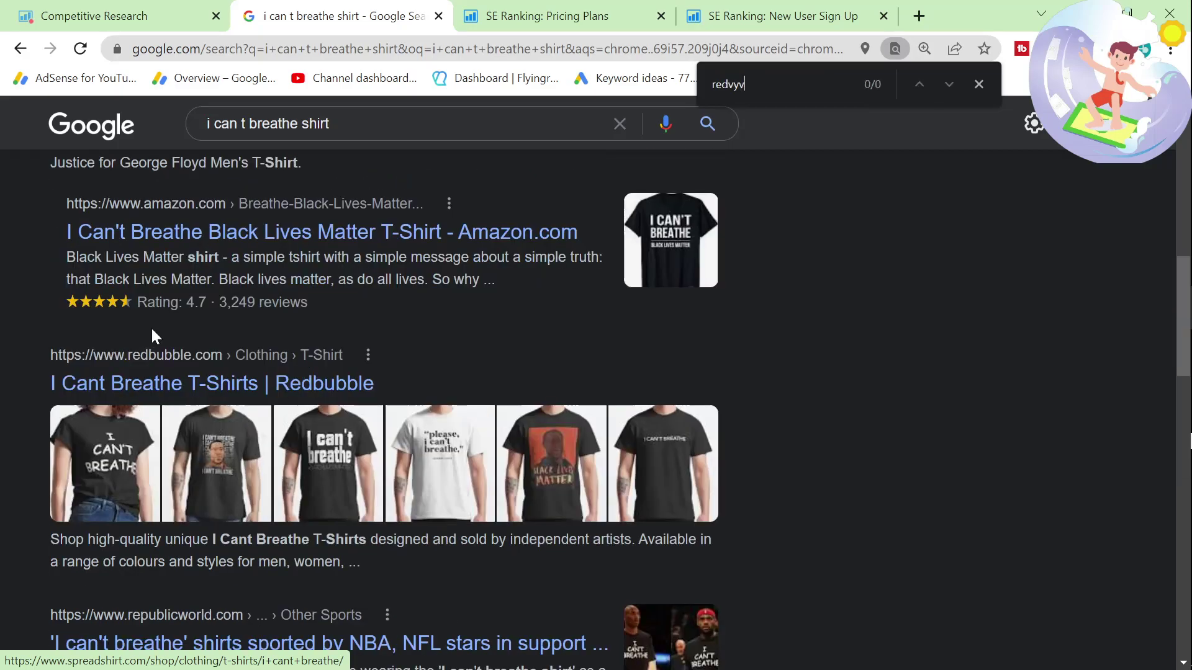
pyautogui.click(239, 388)
# Check 'yellowstone shirt' on Google, open Redbubble's Yellowstone T-Shirts page, then return to SE Ranking
pyautogui.hotkey('ctrl', 'shift', 'Tab')
pyautogui.scroll(-7, 205, 347)
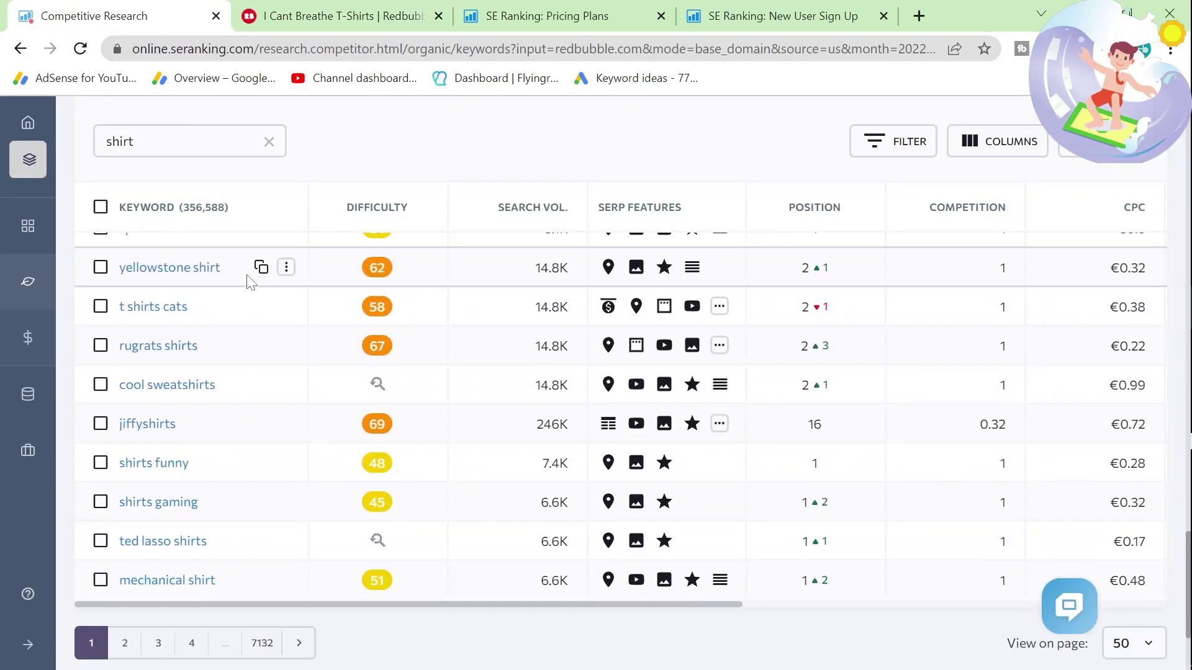
pyautogui.moveTo(221, 267); pyautogui.dragTo(274, 54)
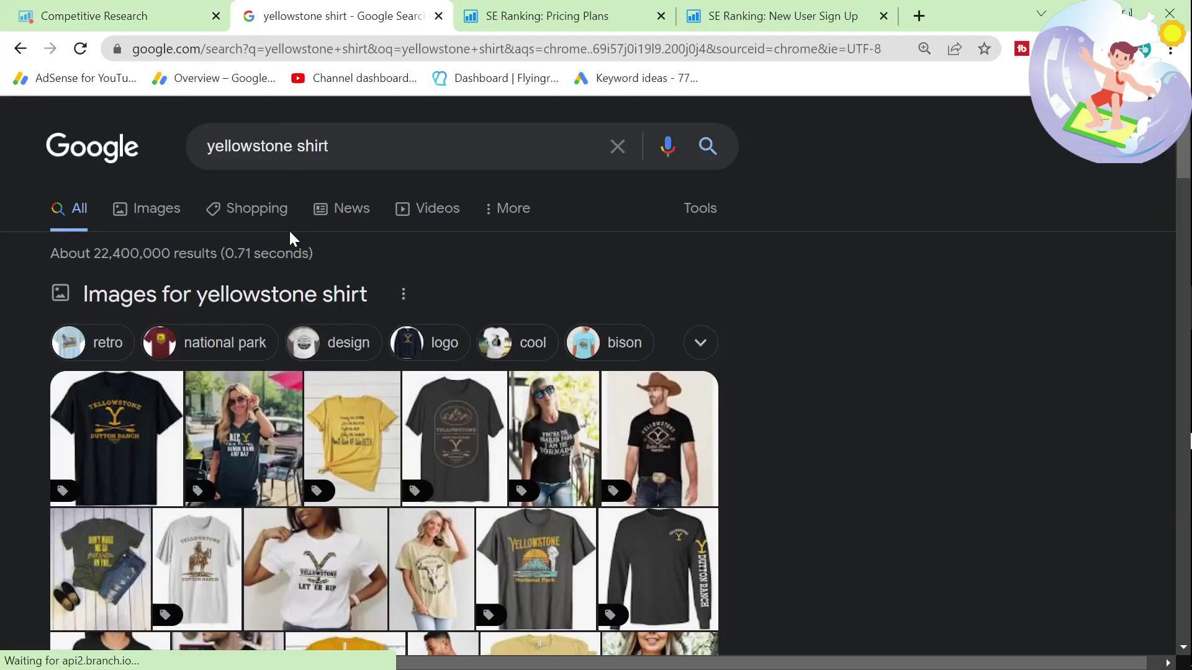
pyautogui.scroll(-5, 289, 233)
pyautogui.hotkey('ctrl', 'f')
pyautogui.write('redbub')
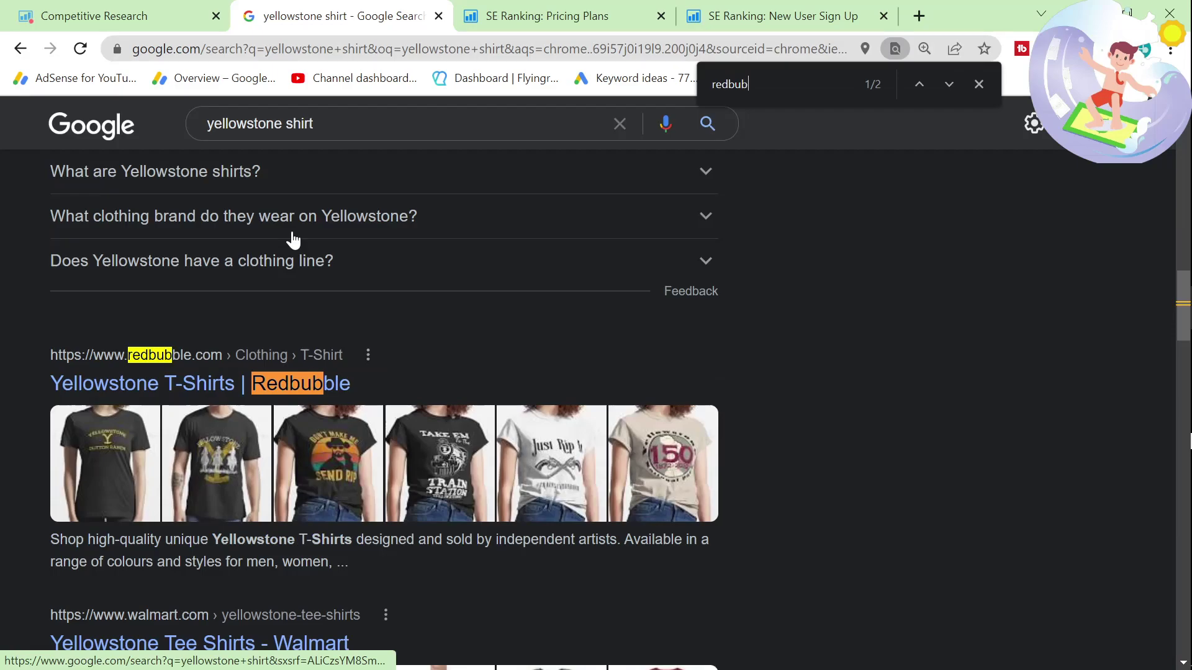
pyautogui.click(269, 388)
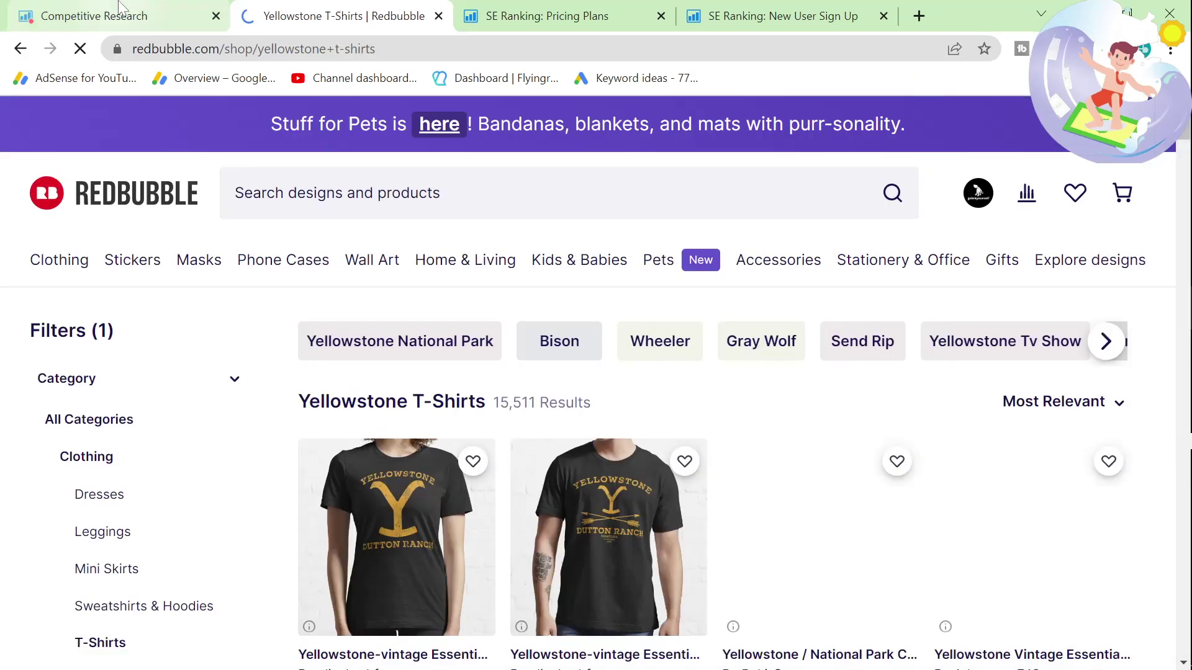
pyautogui.click(93, 15)
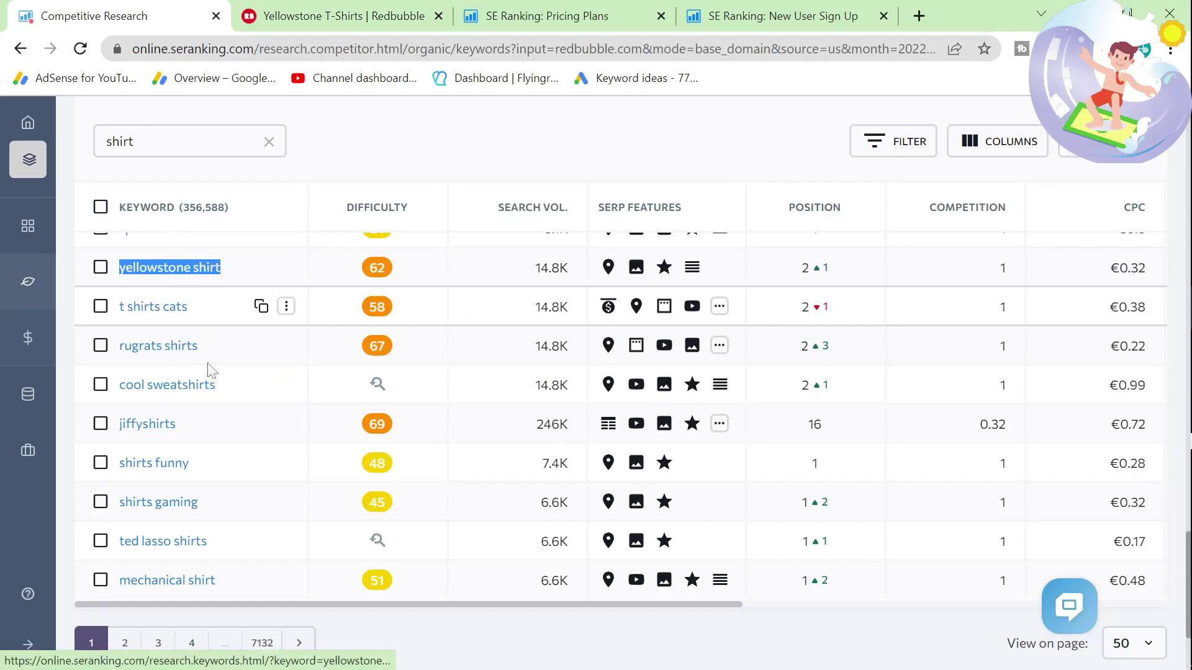
# Open page 2 of redbubble.com's shirt keywords and scroll through all its rows
pyautogui.scroll(-2, 199, 490)
pyautogui.click(124, 550)
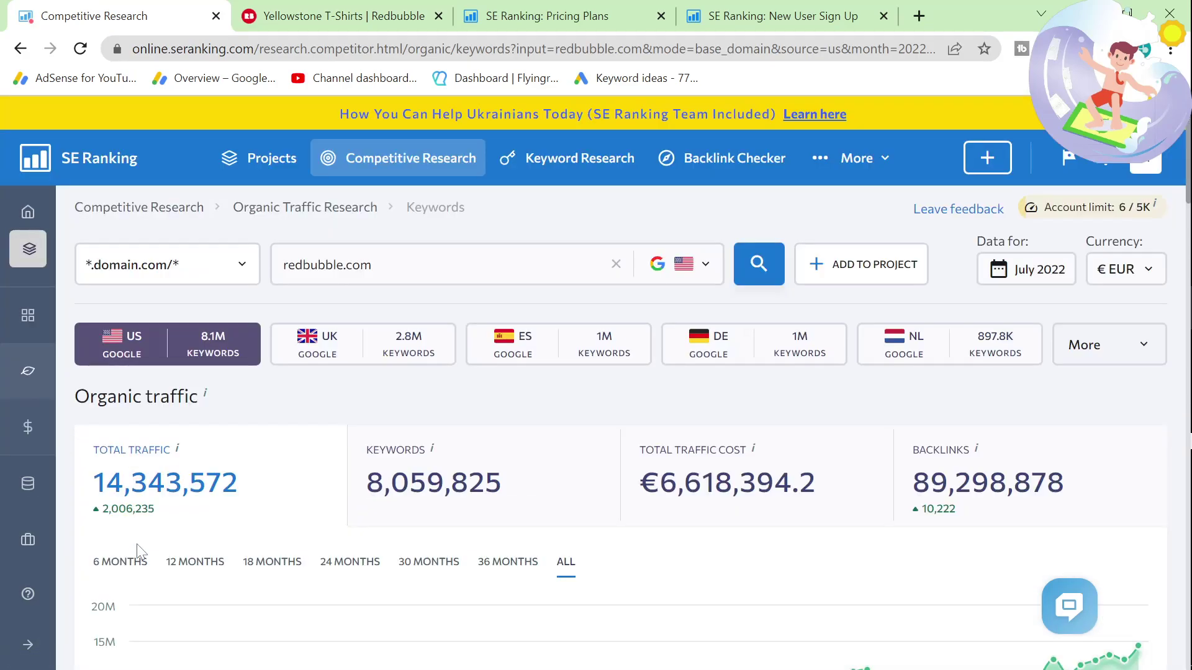
pyautogui.scroll(-10, 137, 550)
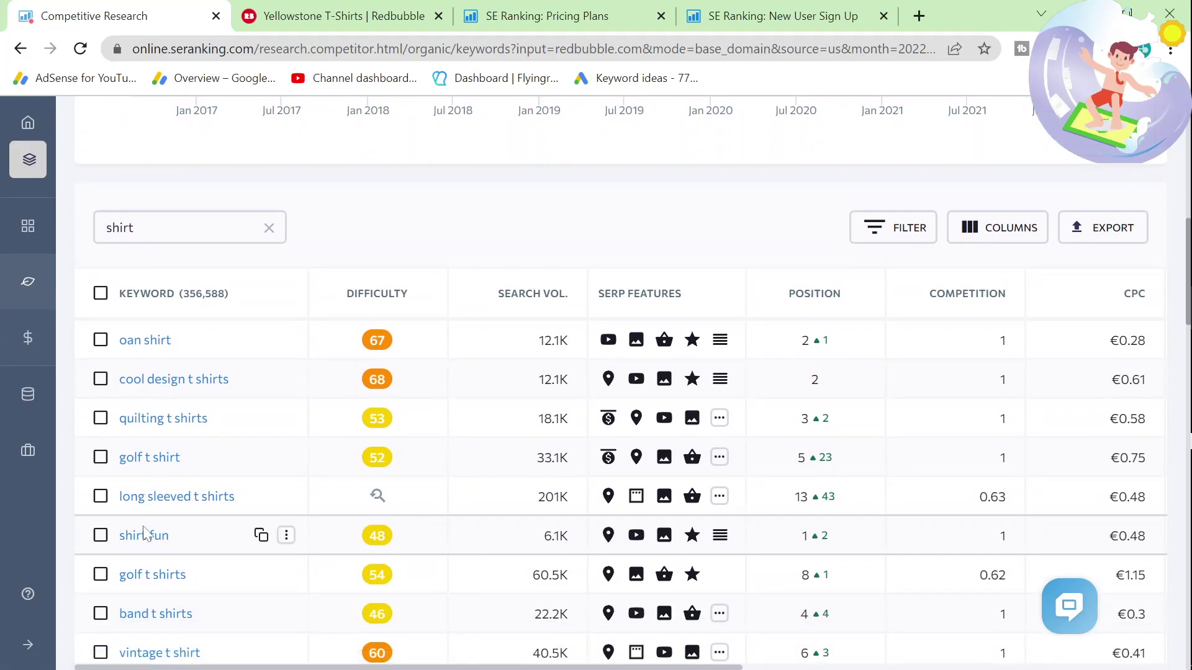
pyautogui.scroll(-5, 143, 533)
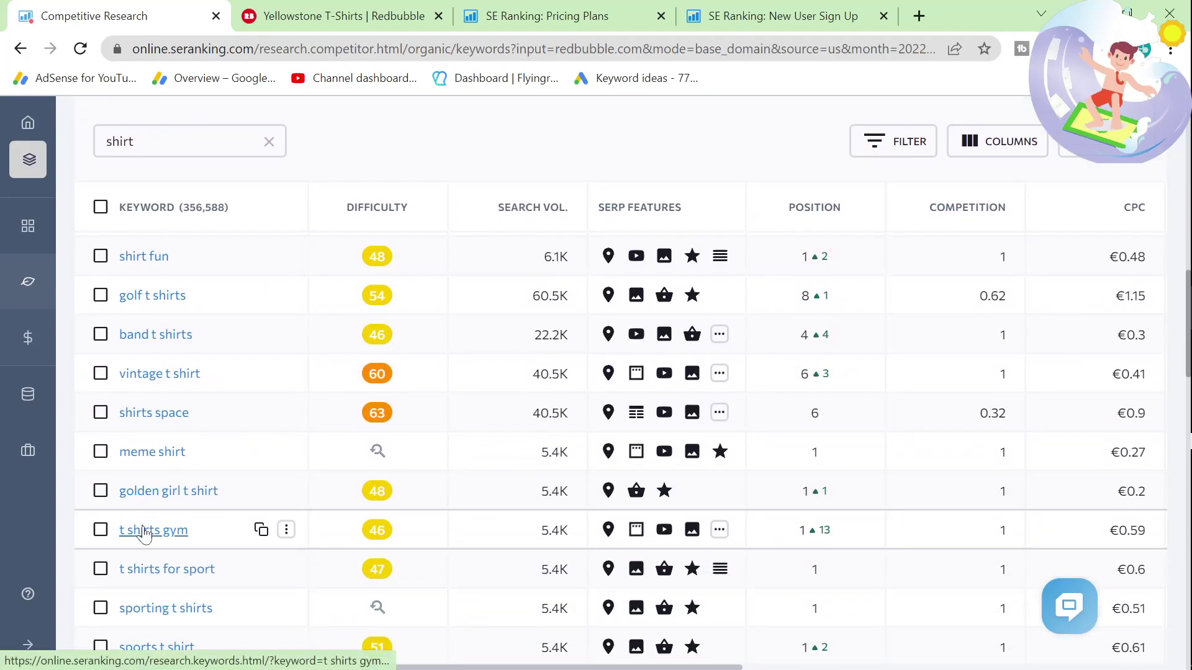
pyautogui.scroll(-3, 143, 532)
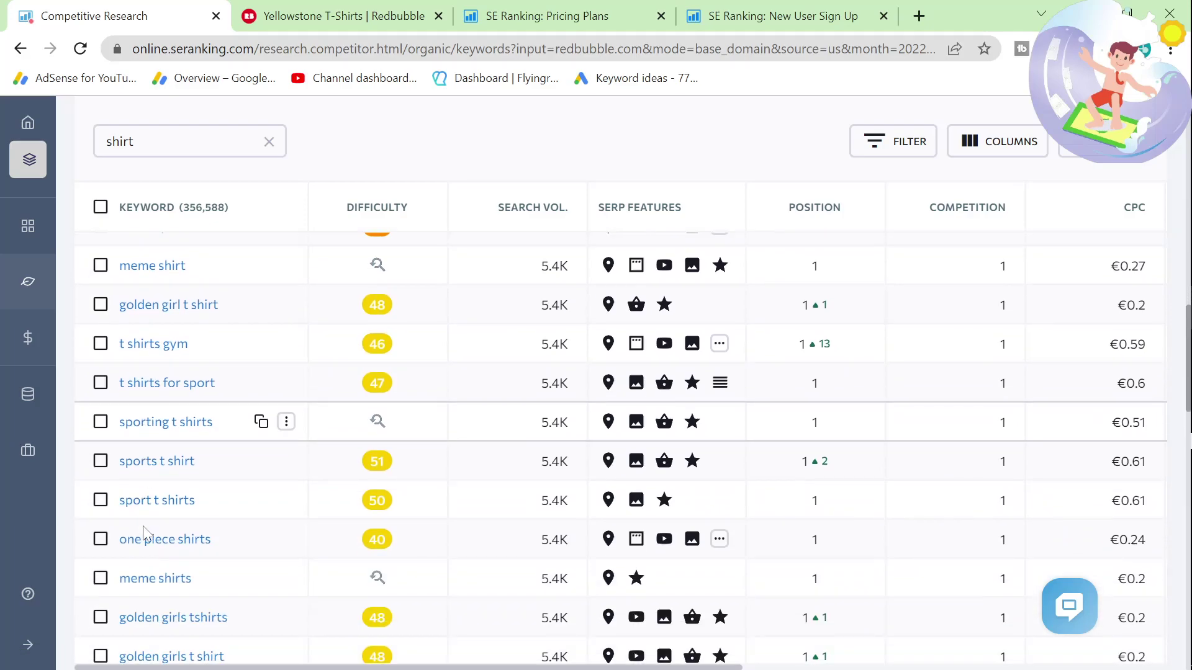
pyautogui.scroll(-1, 143, 532)
pyautogui.scroll(15, 143, 532)
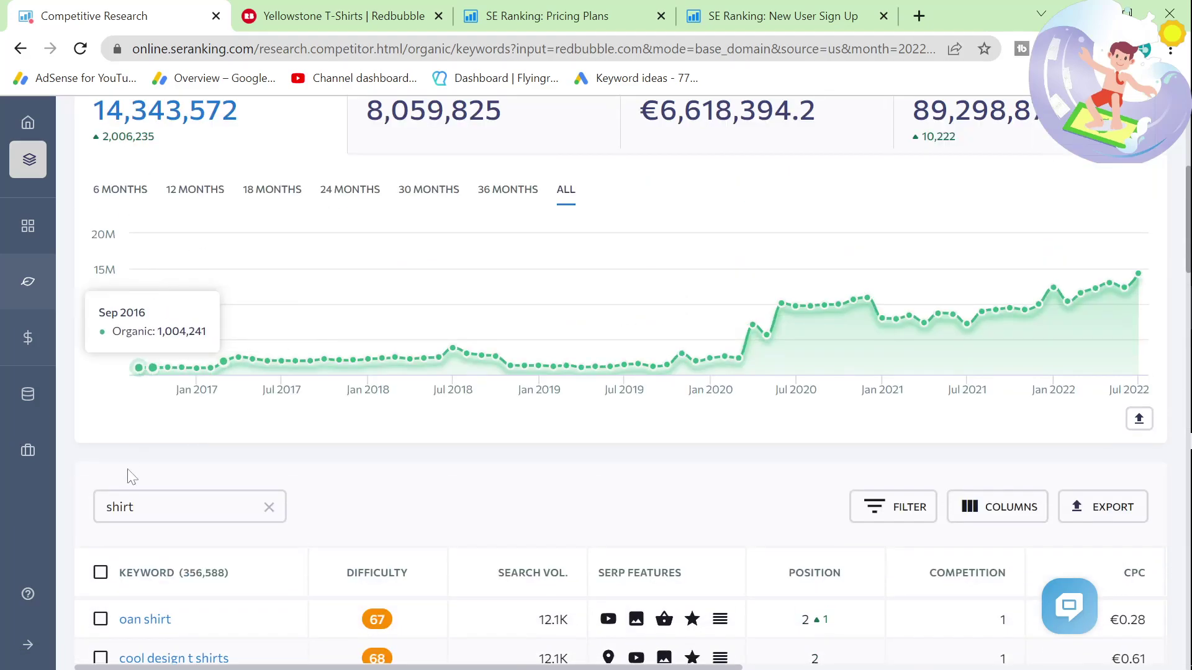
pyautogui.scroll(-14, 142, 510)
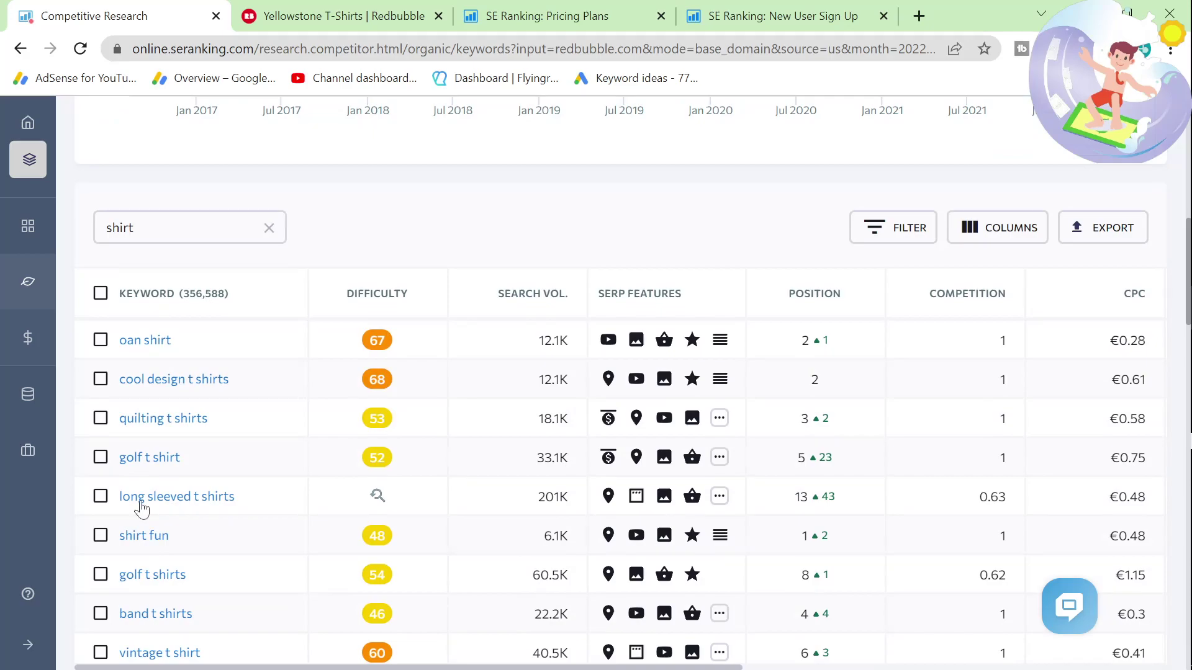
pyautogui.scroll(-5, 142, 508)
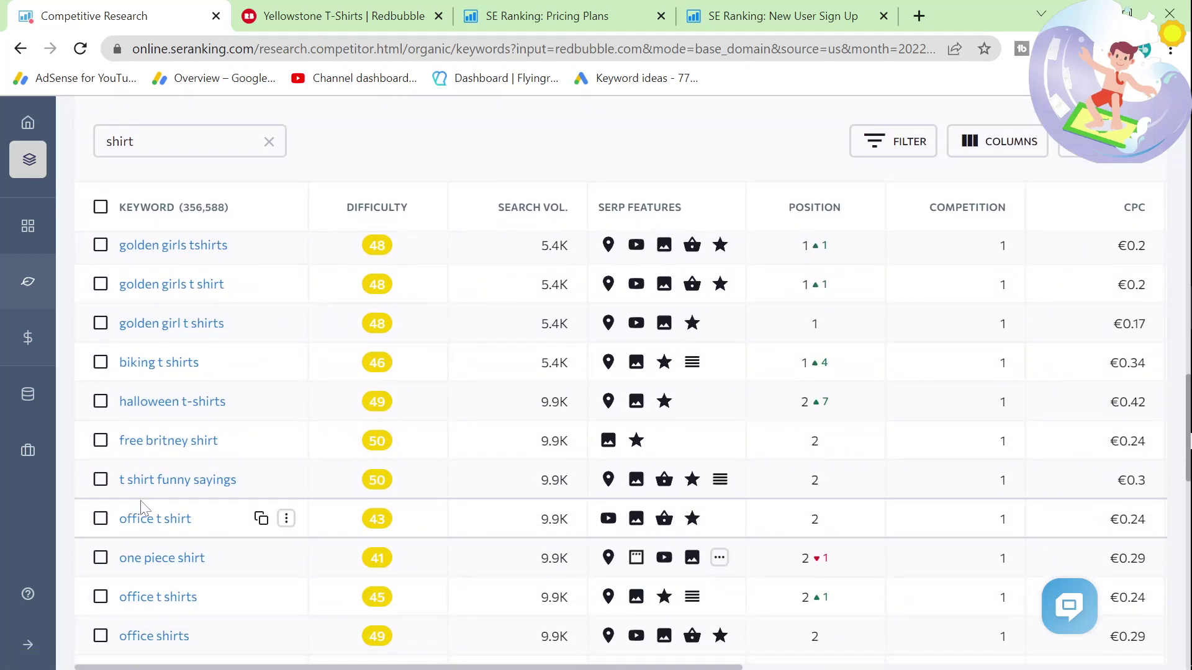
pyautogui.scroll(-2, 140, 501)
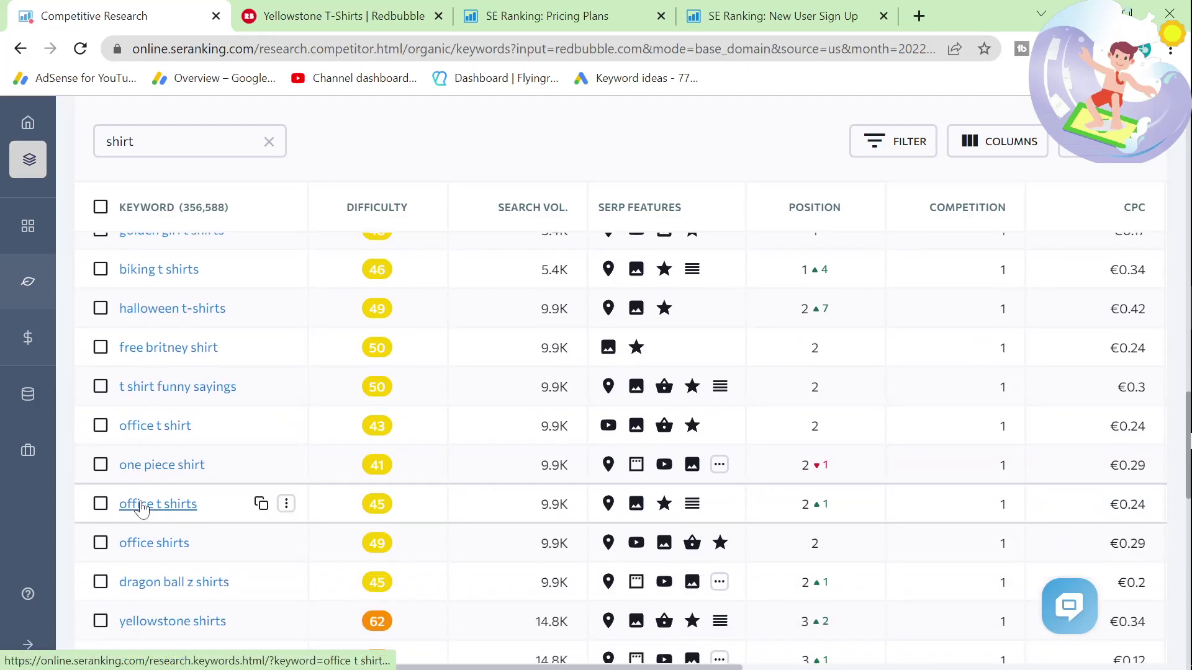
pyautogui.scroll(-5, 142, 508)
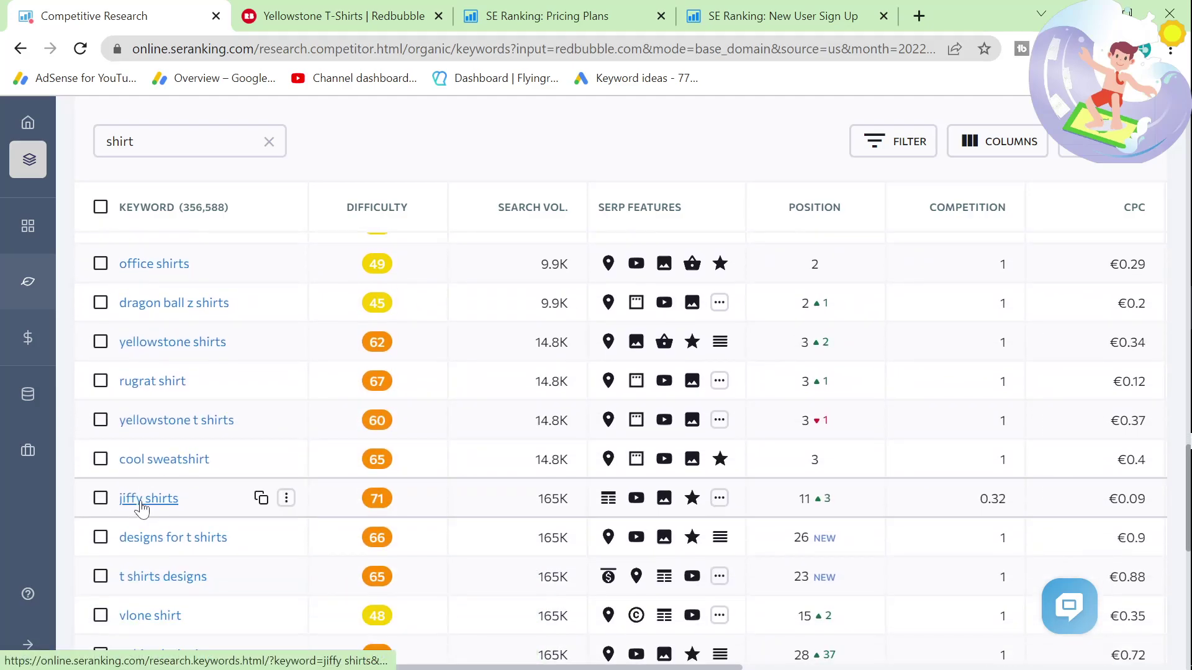
pyautogui.scroll(-2, 142, 508)
pyautogui.scroll(15, 146, 492)
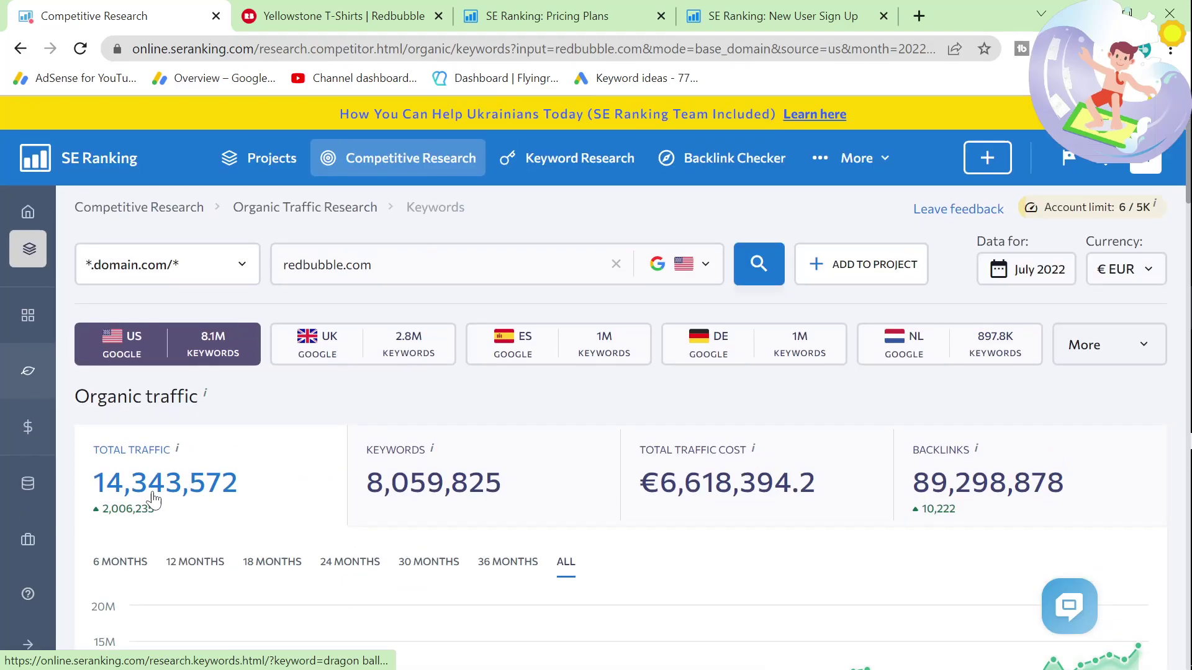
# Browse the 64,531 sticker keywords and copy 'parental advisory sticker'
pyautogui.scroll(-4, 156, 491)
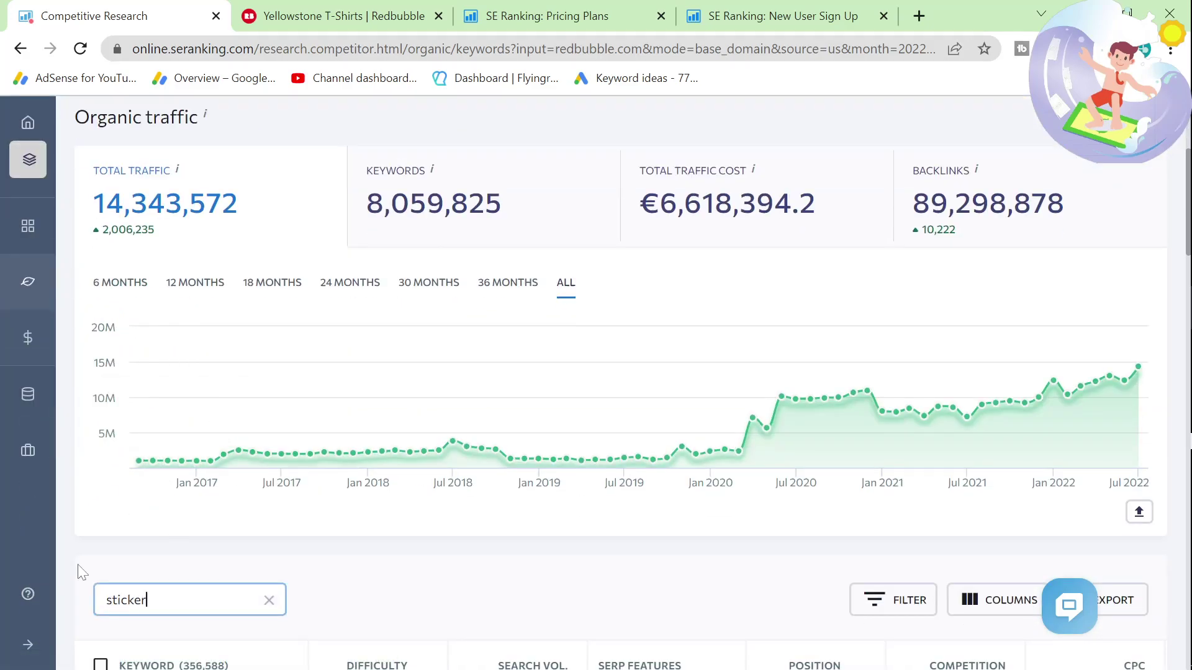
pyautogui.scroll(-3, 212, 446)
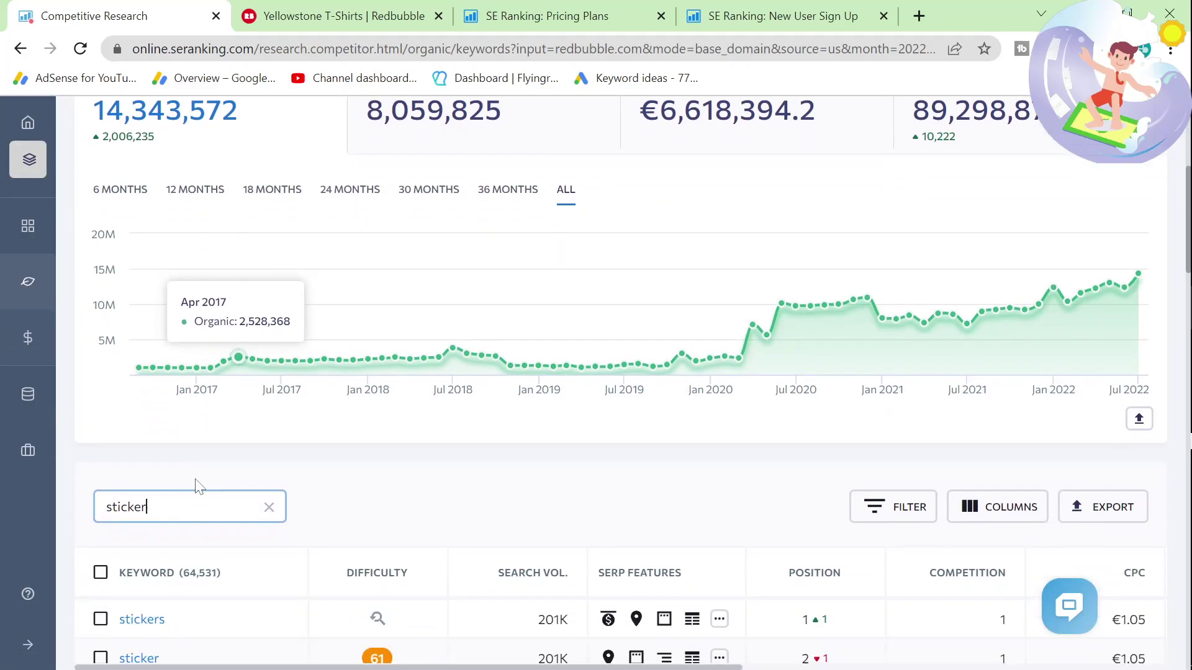
pyautogui.scroll(-5, 198, 486)
pyautogui.scroll(-9, 198, 486)
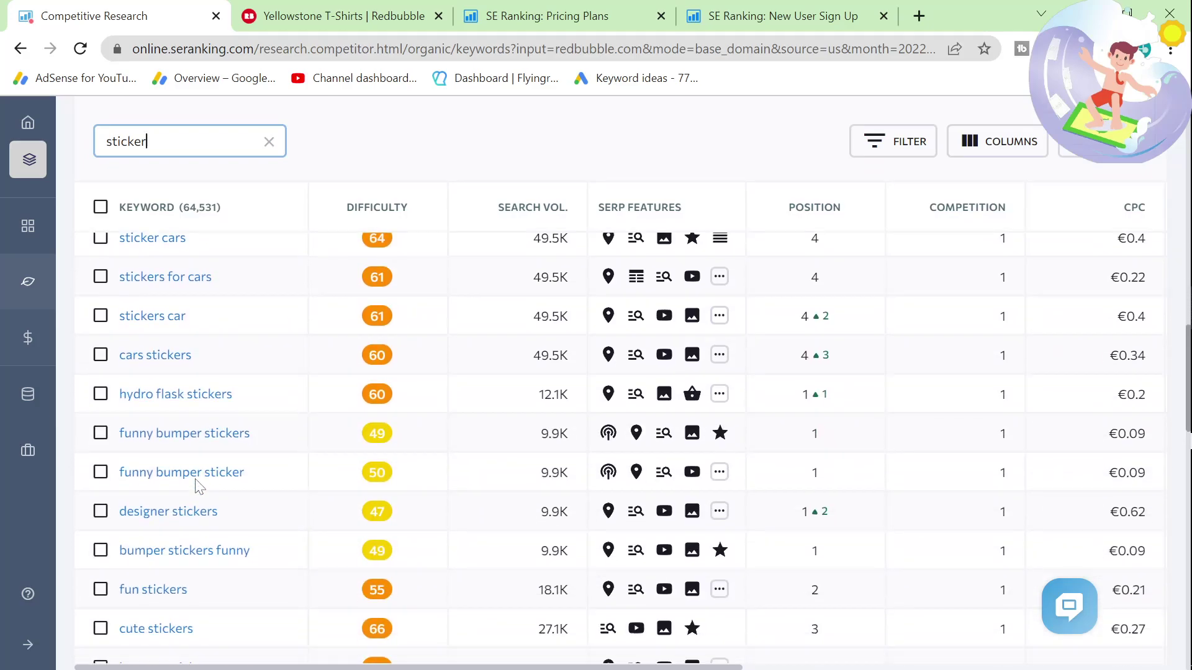
pyautogui.scroll(-7, 197, 486)
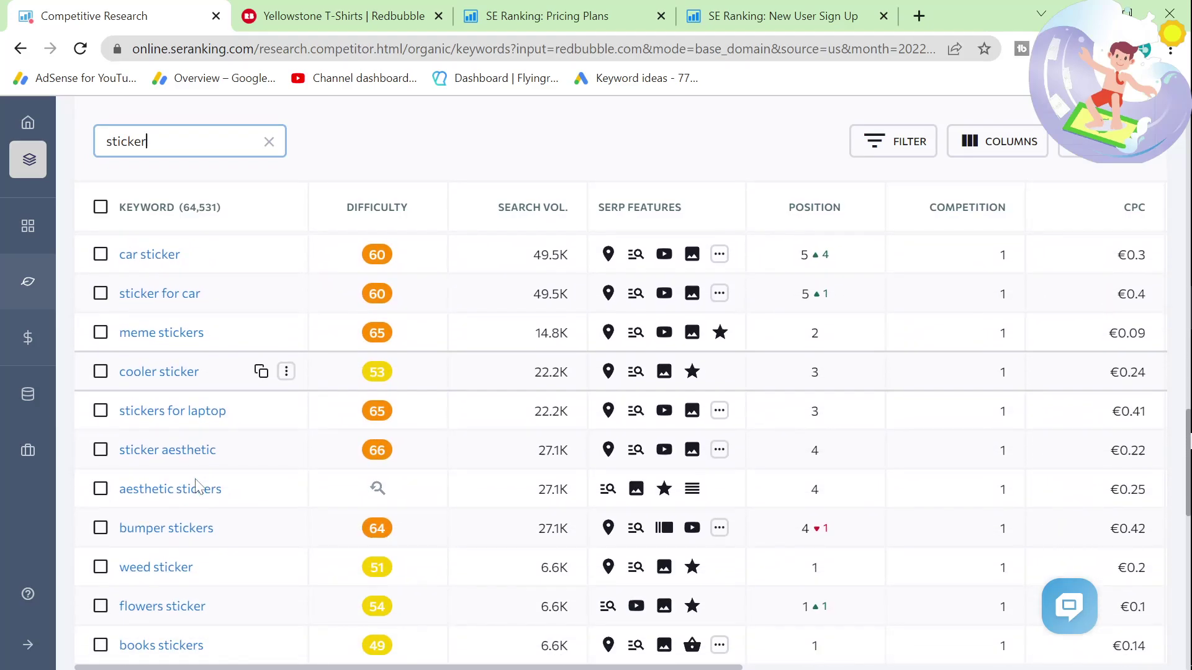
pyautogui.scroll(-7, 197, 486)
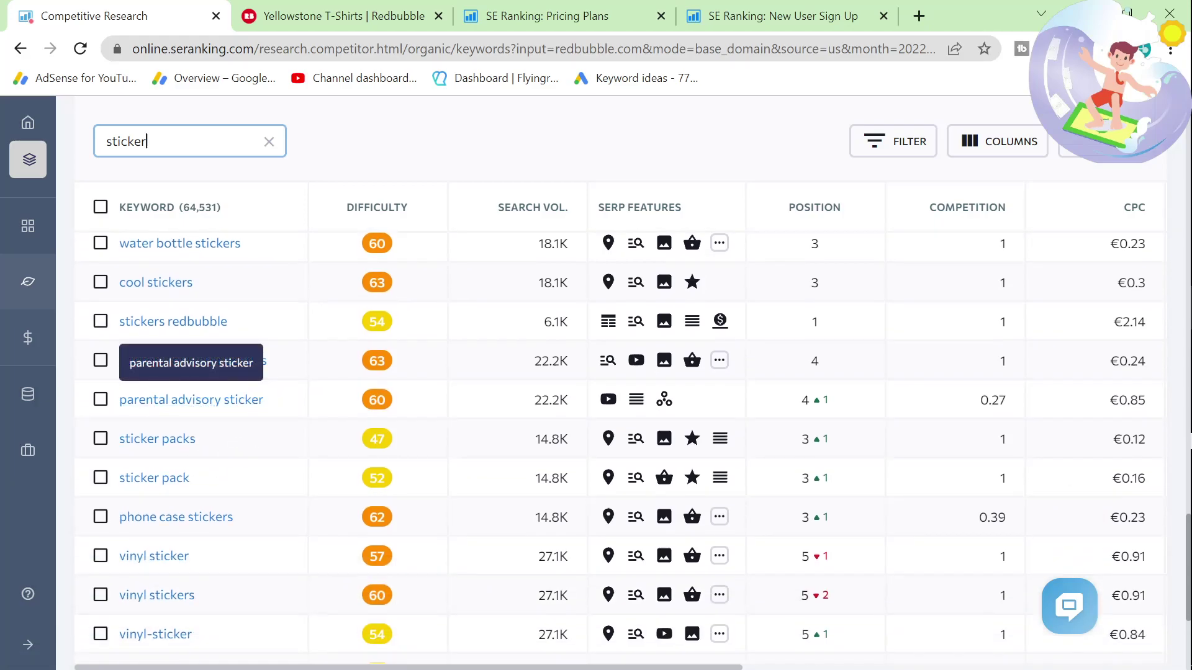
pyautogui.click(120, 413)
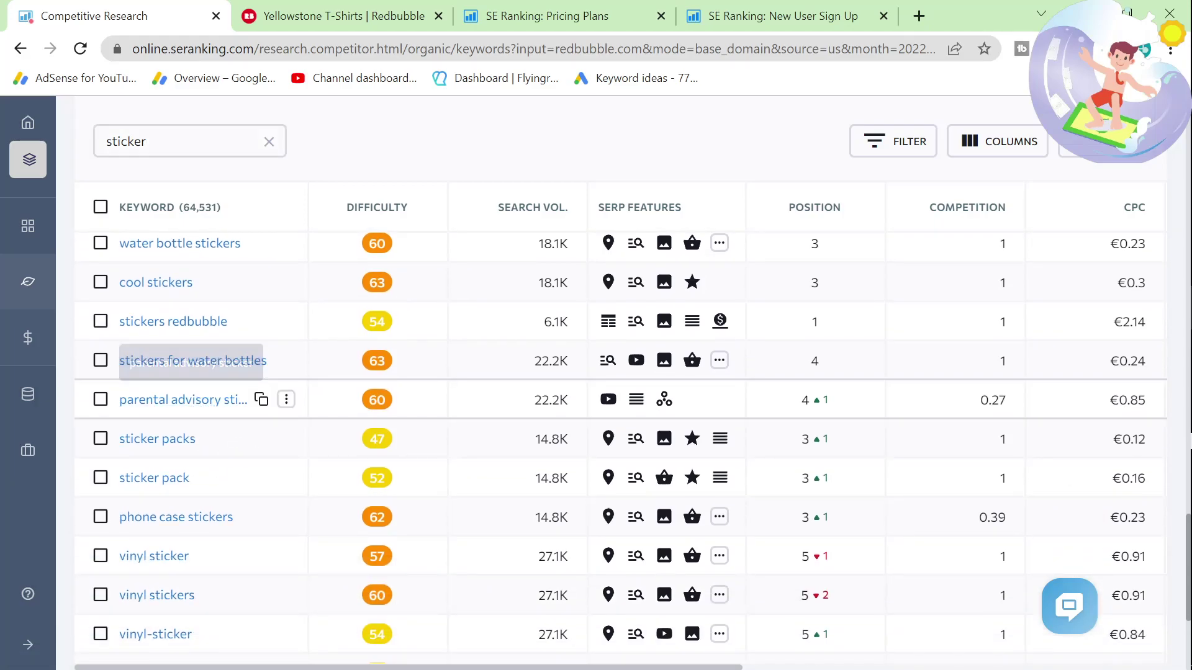
pyautogui.click(261, 400)
# Google 'parental advisory sticker' and open Redbubble's Parental Advisory Stickers result
pyautogui.click(335, 16)
pyautogui.hotkey('ctrl', 'a')
pyautogui.hotkey('ctrl', 'v')
pyautogui.press('Return')
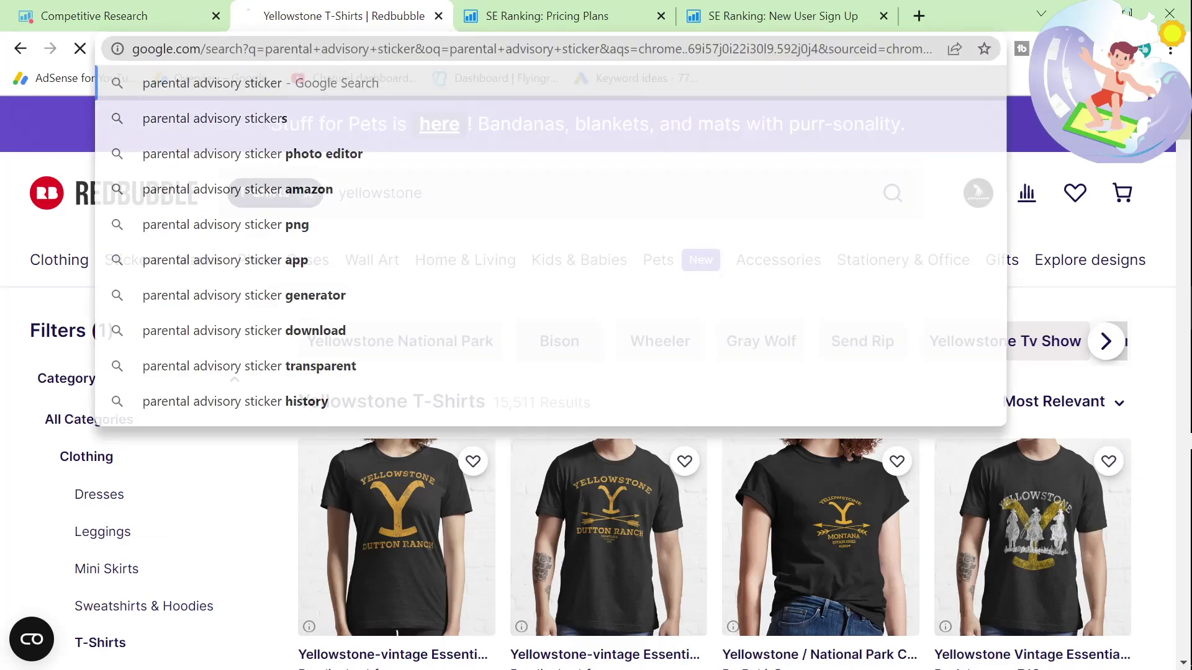
pyautogui.hotkey('ctrl', 'f')
pyautogui.write('redbub')
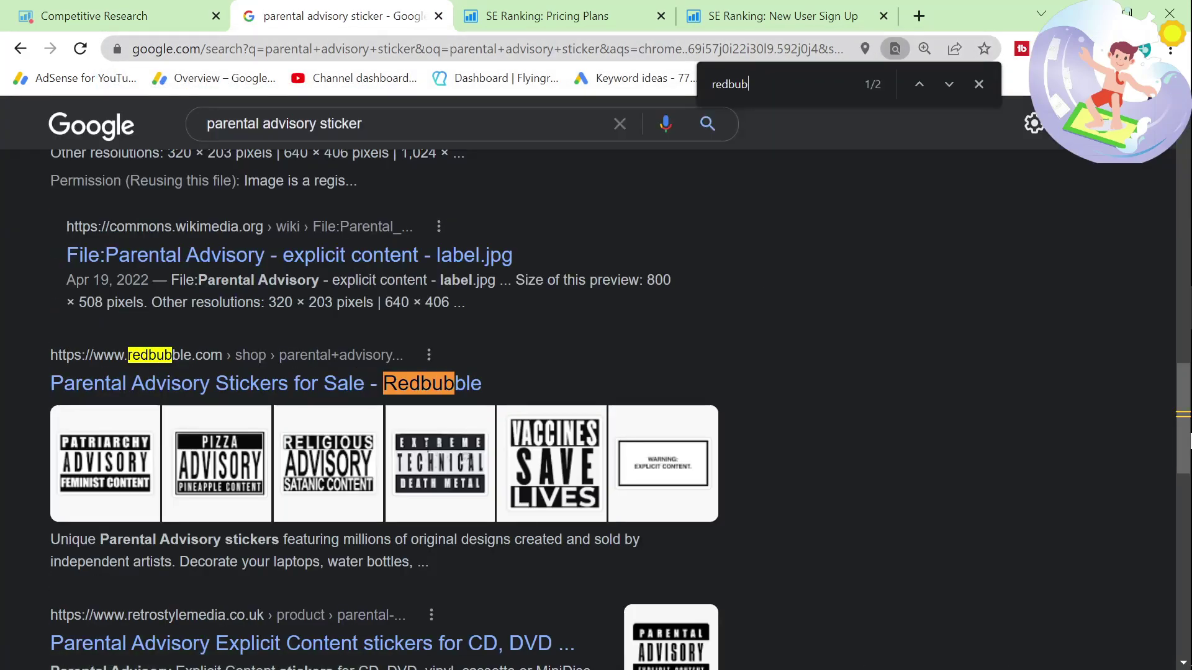
pyautogui.click(324, 381)
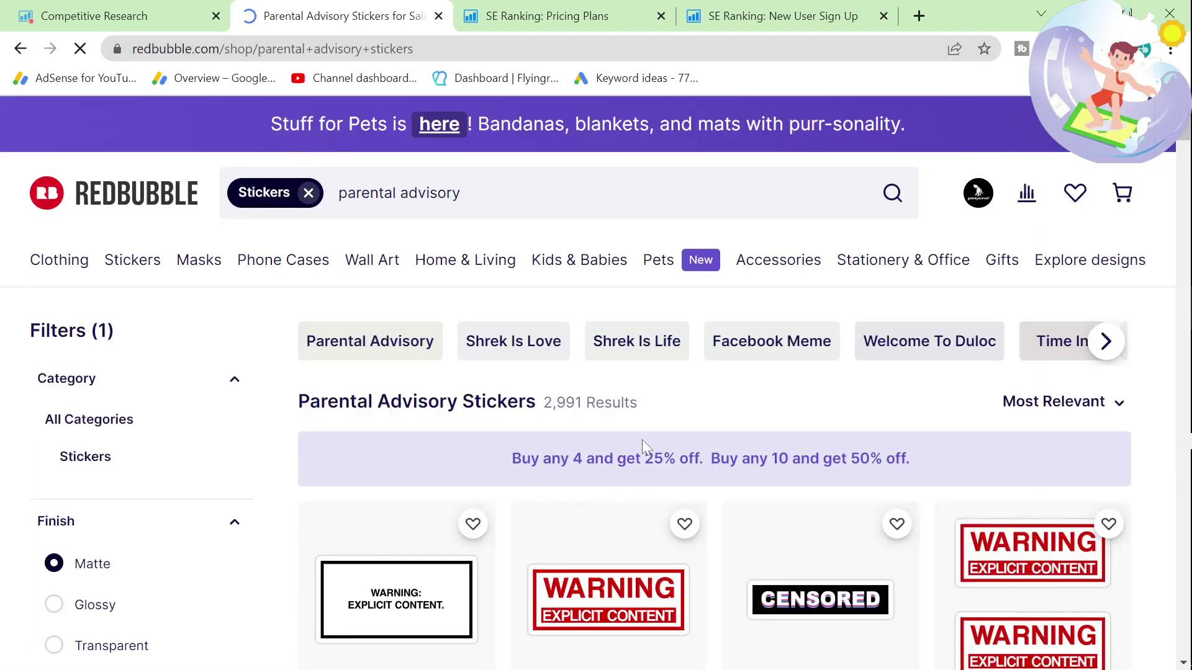
# Locate 'parental advisory sticker' in the SE Ranking table, then load page 2 of sticker keywords
pyautogui.click(165, 13)
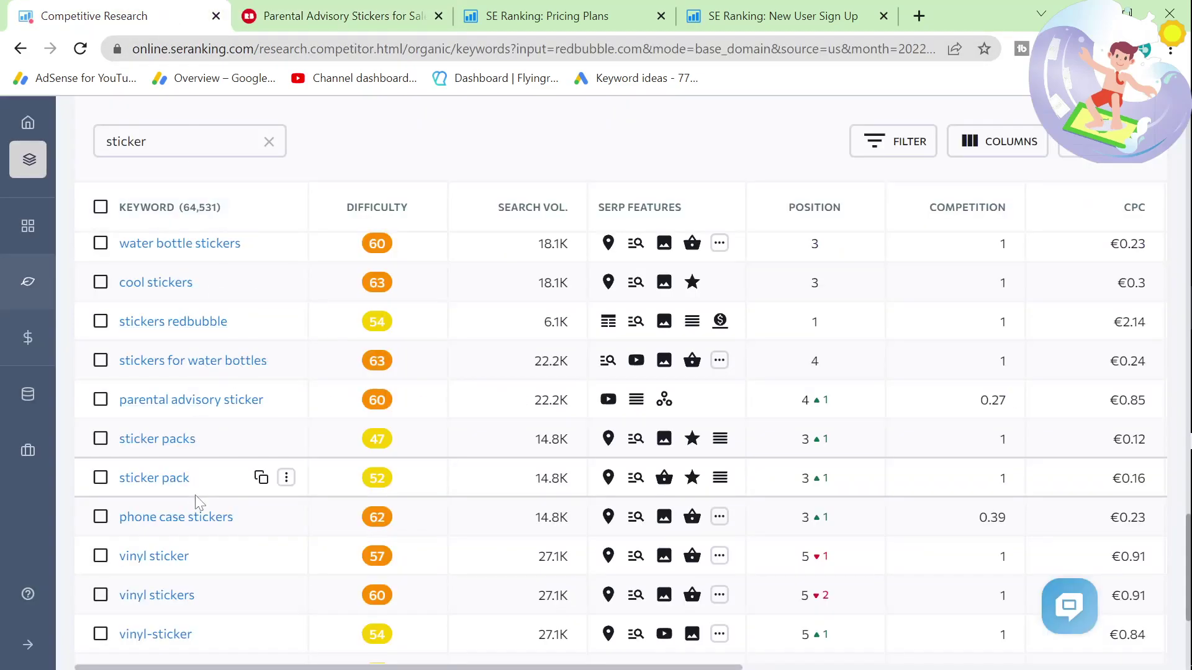
pyautogui.hotkey('ctrl', 'f')
pyautogui.hotkey('ctrl', 'v')
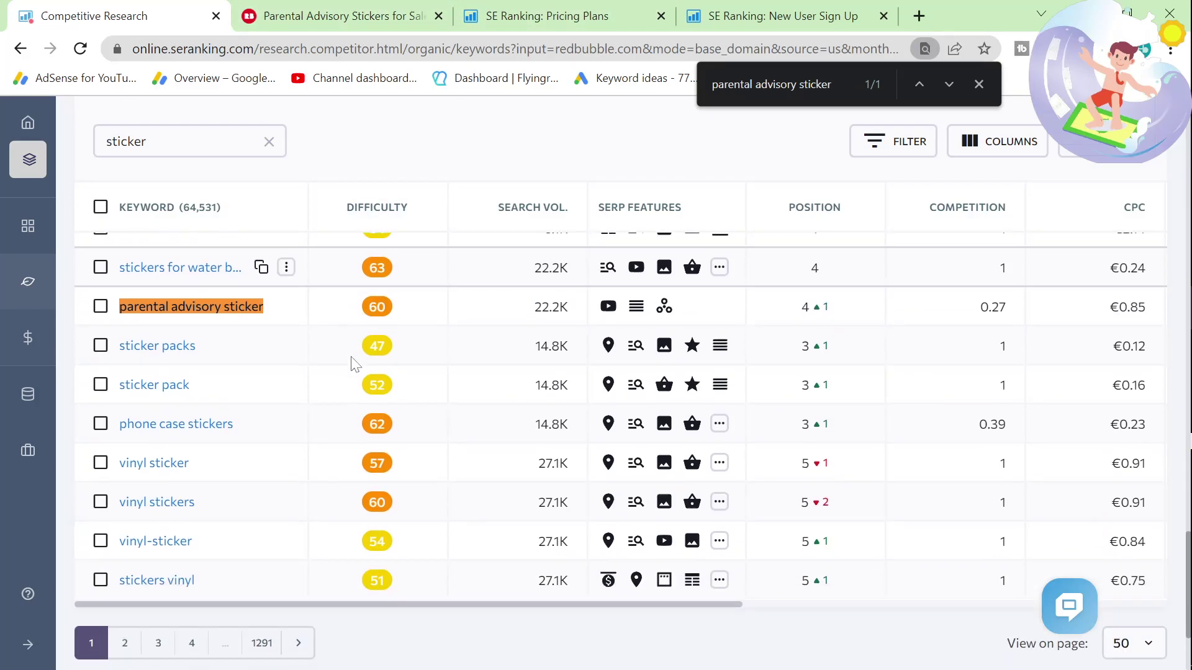
pyautogui.click(125, 644)
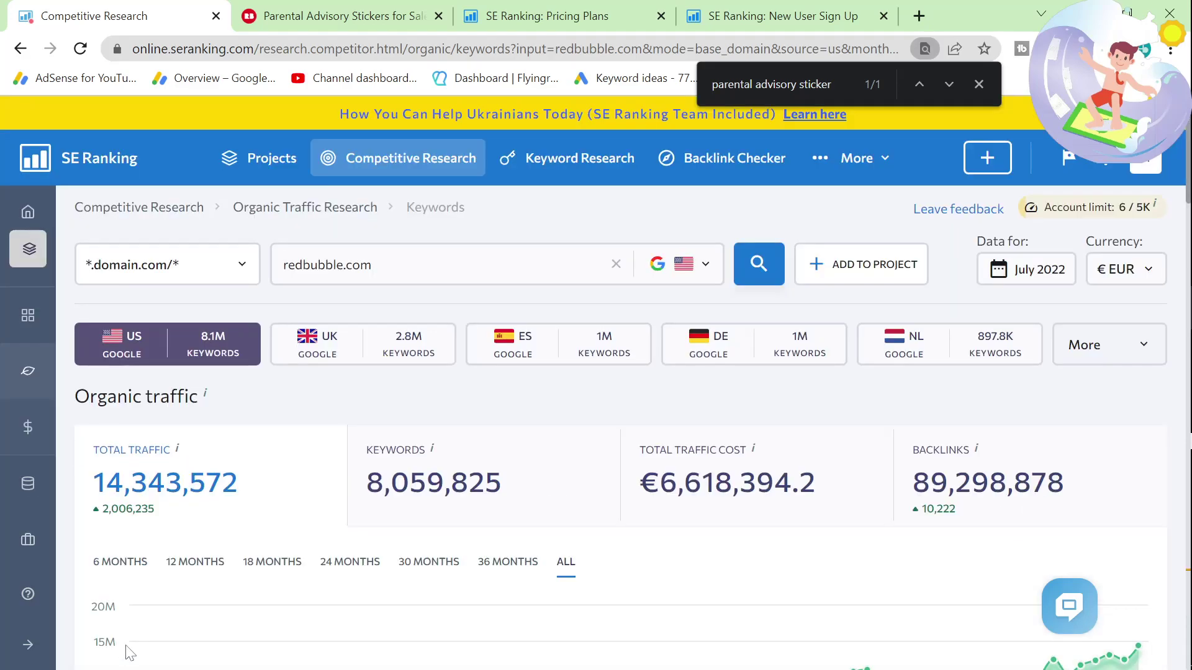
pyautogui.scroll(-3, 130, 649)
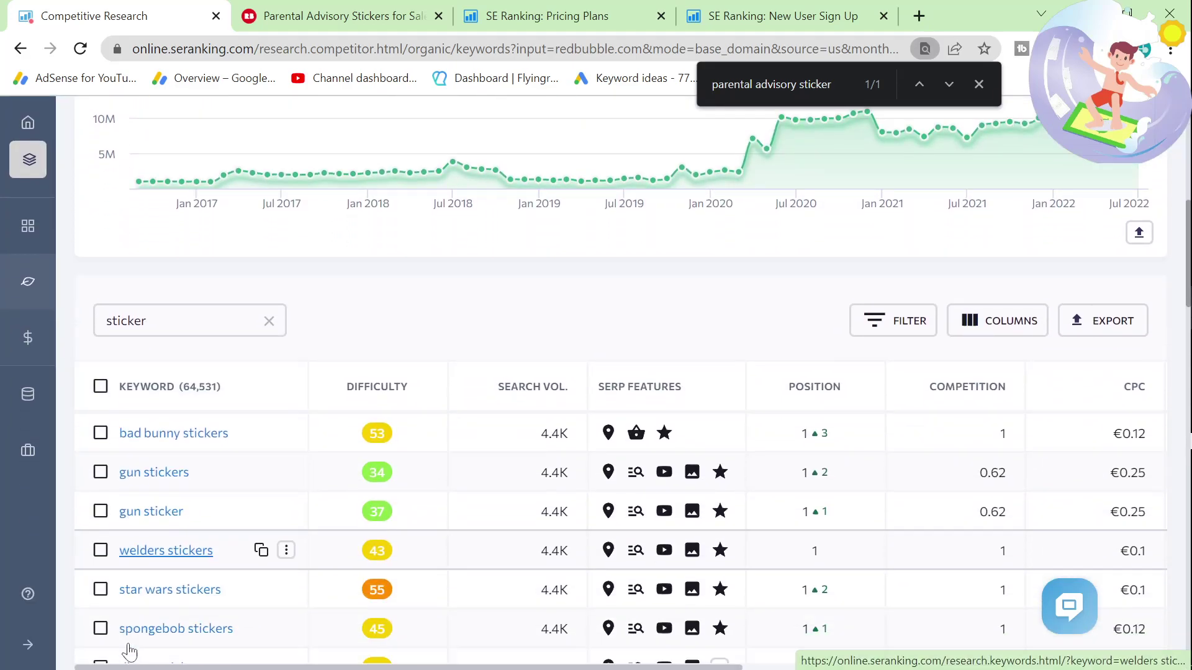
pyautogui.scroll(-5, 130, 649)
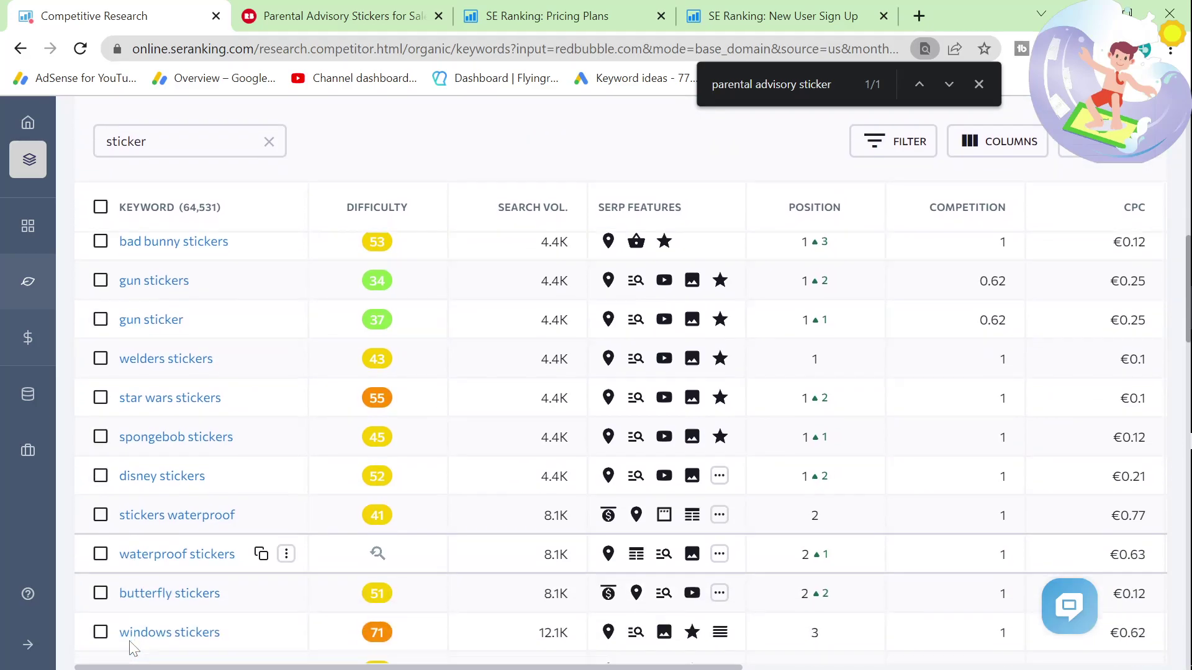
# Search Redbubble's Parental Advisory Stickers results for 'parental advisory sticker' matches
pyautogui.click(303, 8)
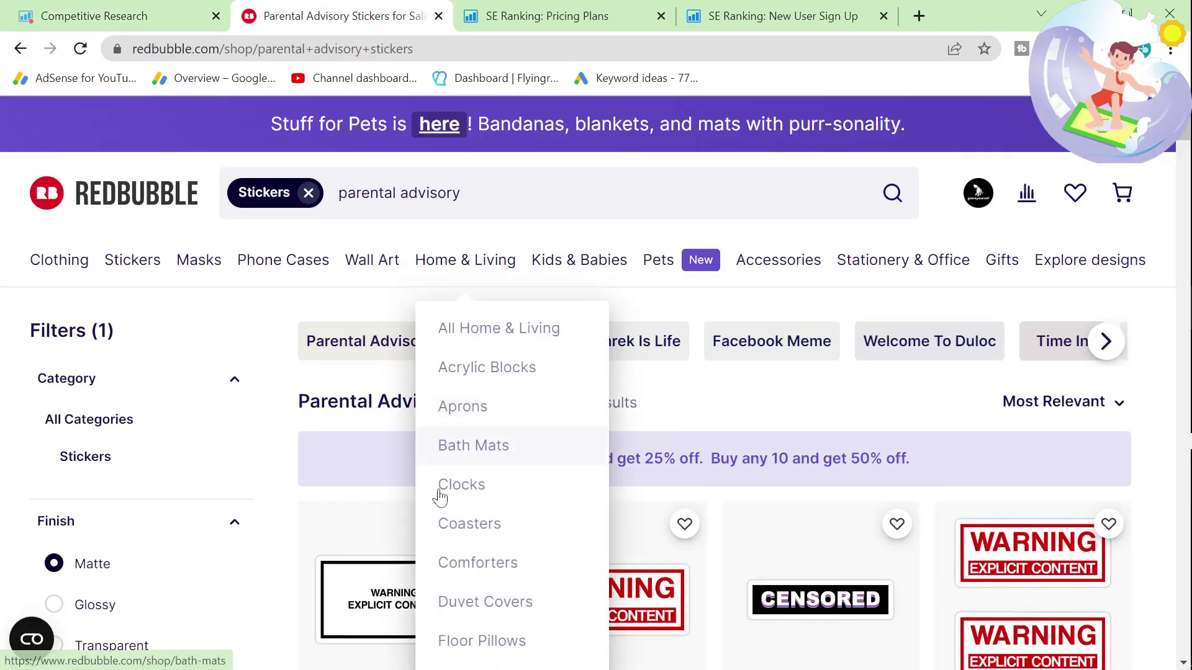
pyautogui.moveTo(683, 411); pyautogui.dragTo(403, 402)
pyautogui.scroll(-3, 439, 495)
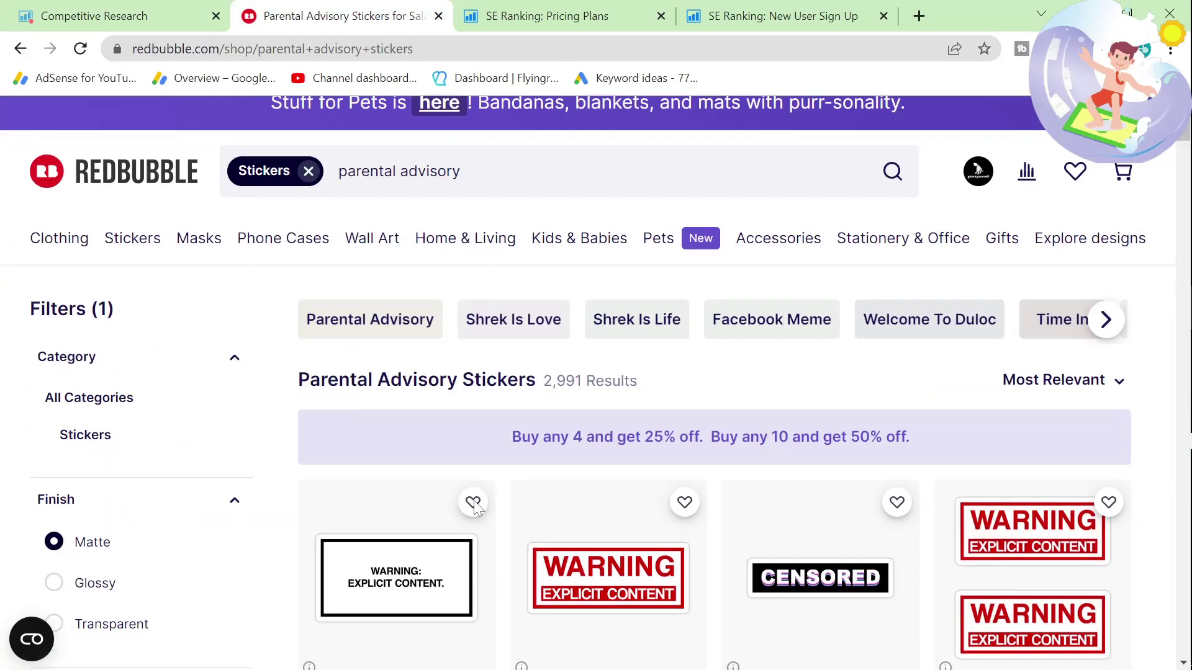
pyautogui.hotkey('ctrl', 'f')
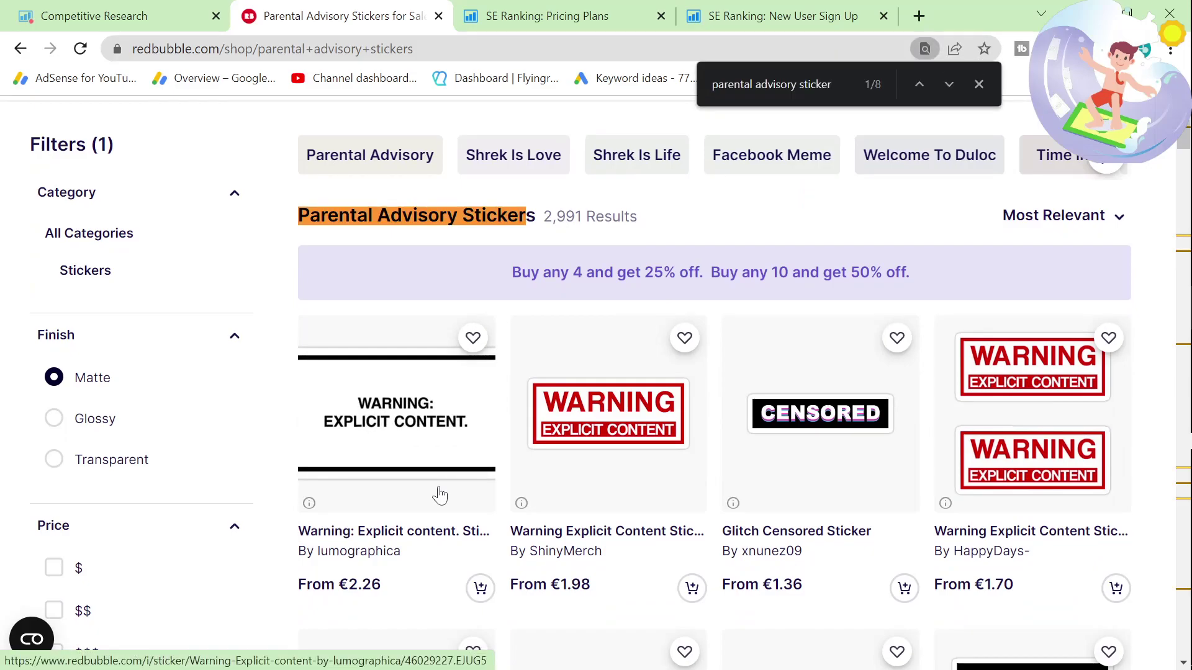
pyautogui.press('Return')
pyautogui.press('Return')
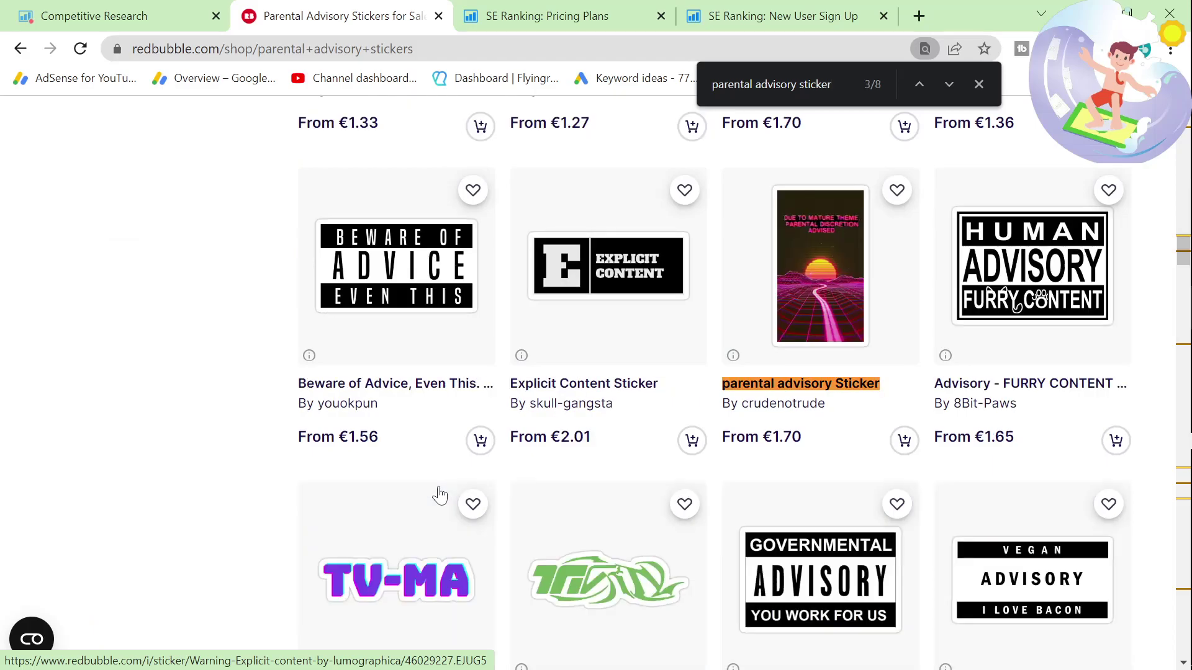
pyautogui.press('Return')
pyautogui.press('Return')
pyautogui.press('Return')
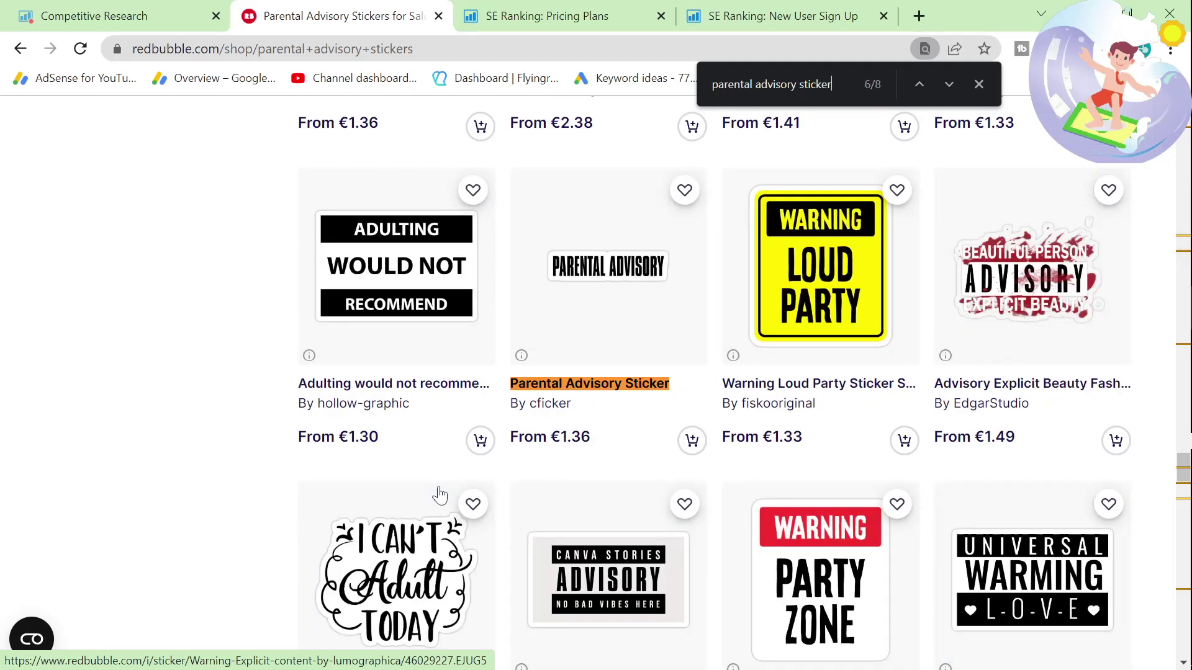
pyautogui.press('Return')
pyautogui.press('Return')
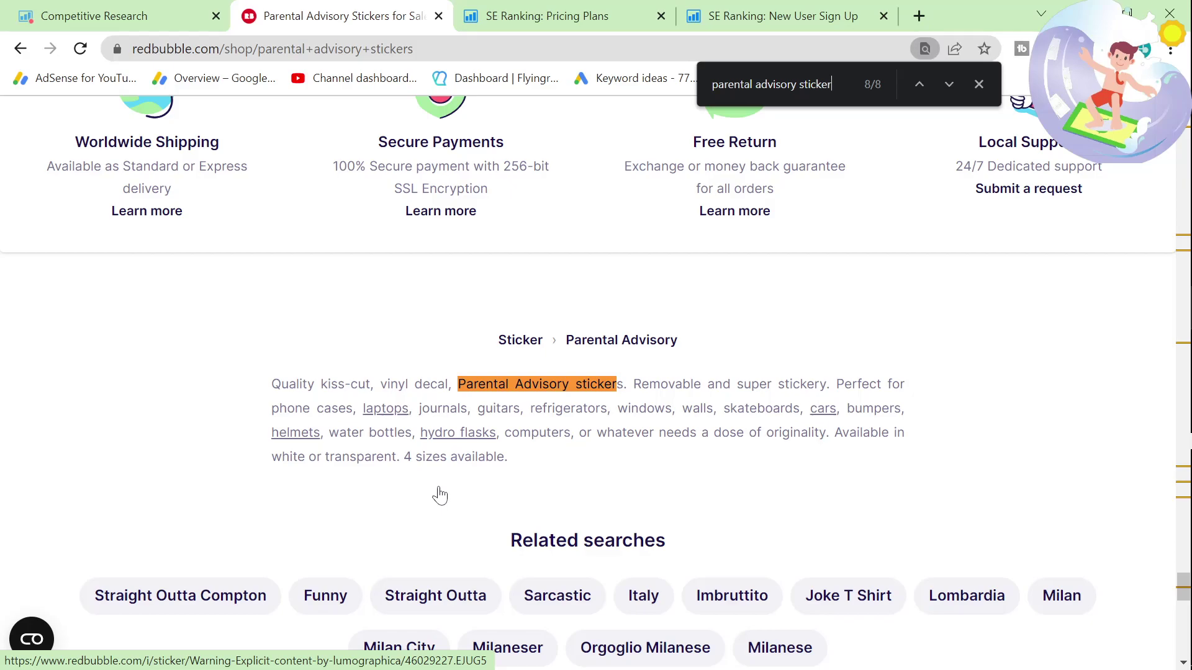
pyautogui.scroll(15, 439, 495)
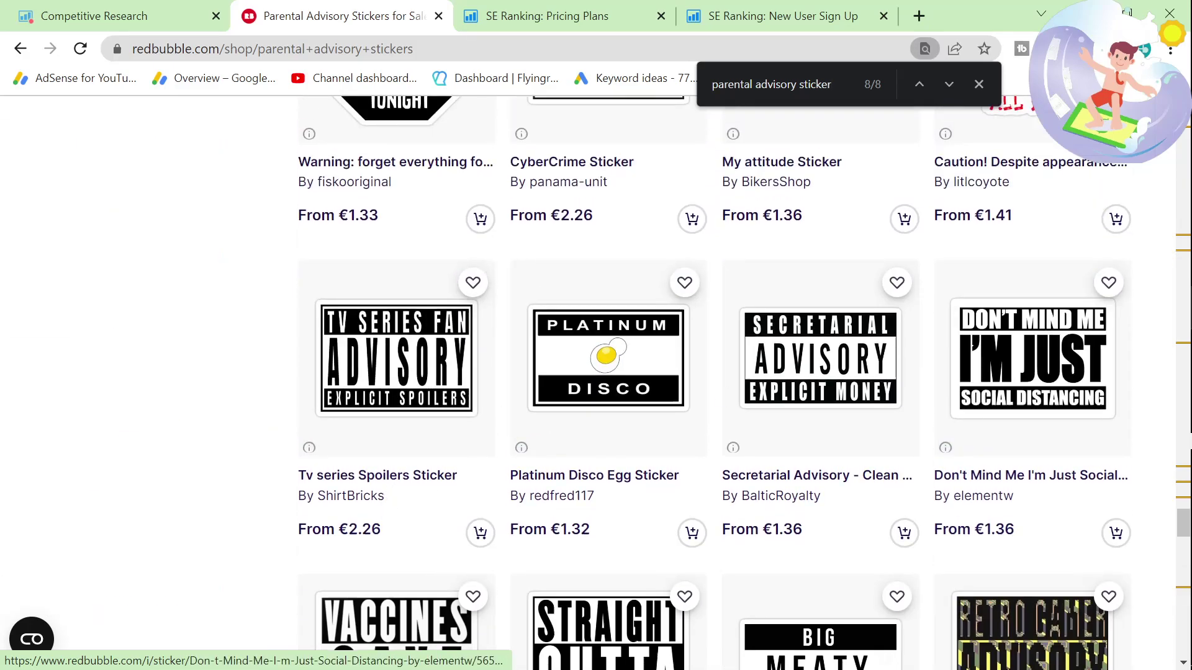
pyautogui.scroll(10, 797, 382)
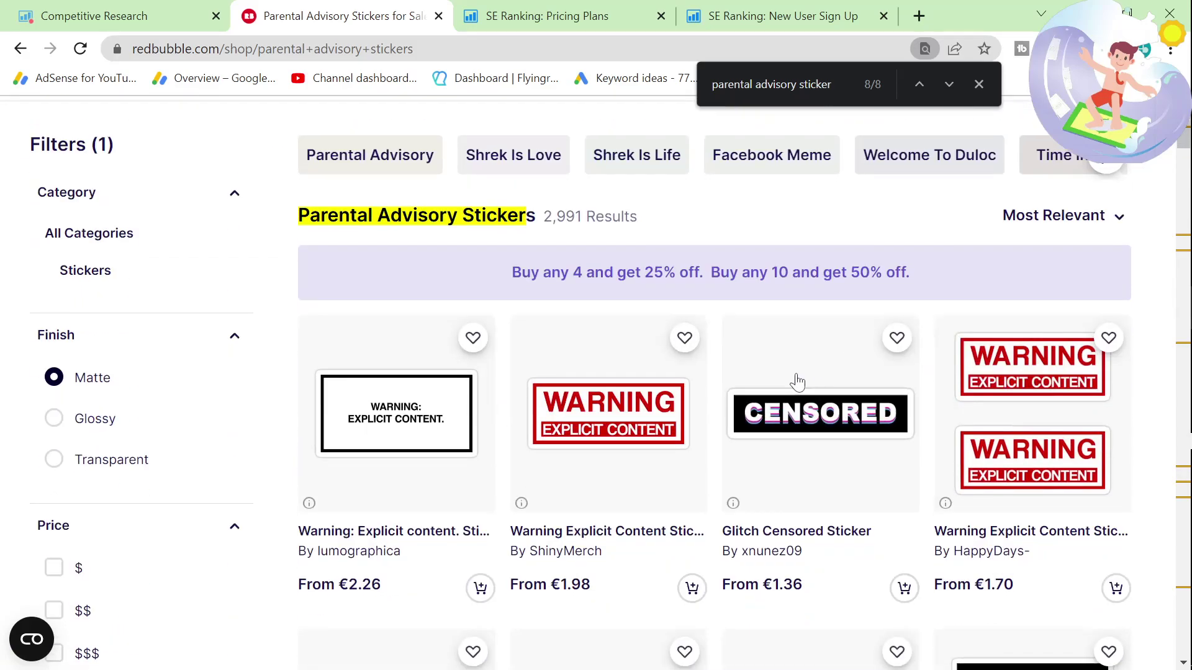
pyautogui.scroll(-2, 798, 382)
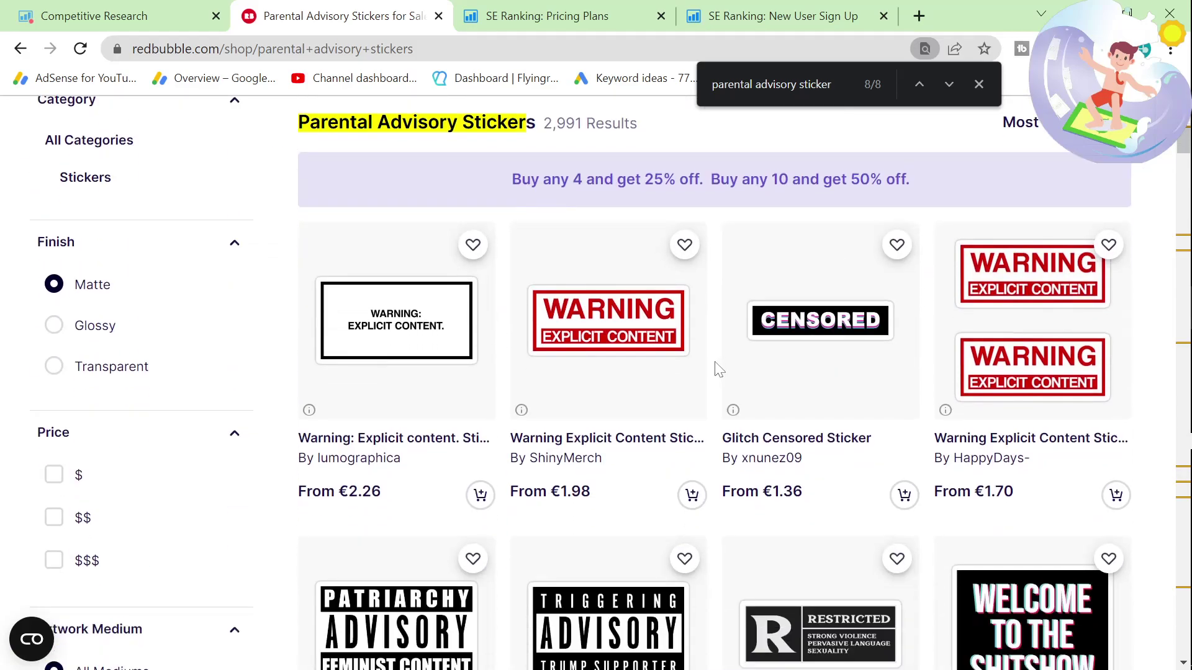
pyautogui.click(122, 14)
pyautogui.click(335, 16)
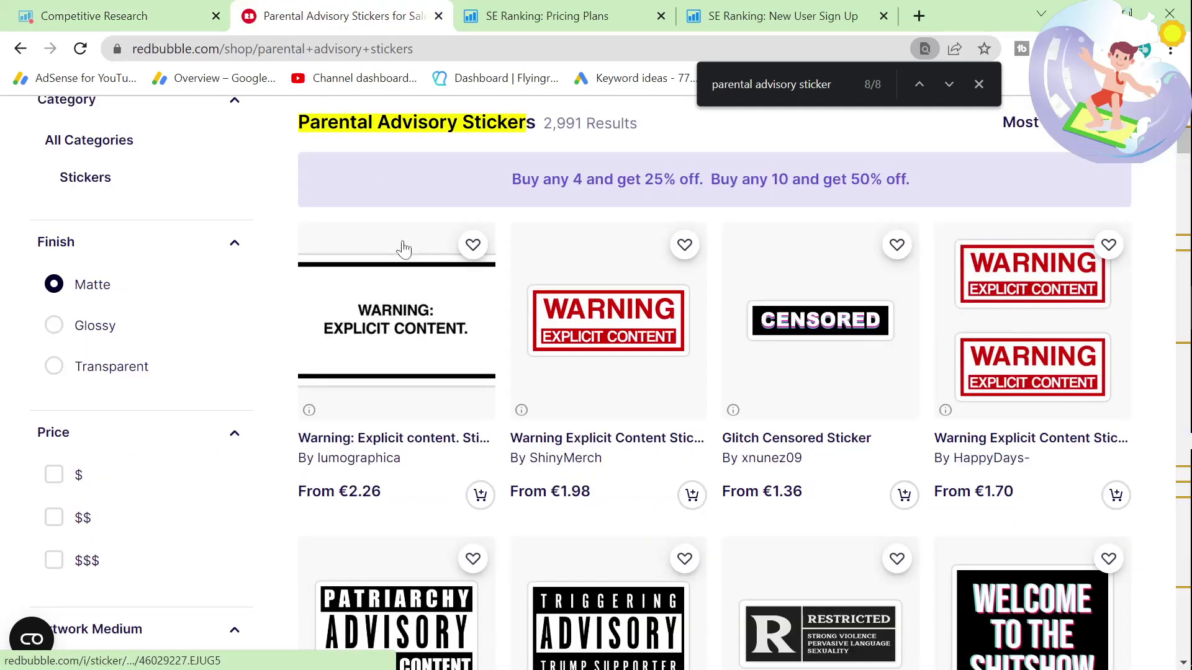
# Open the 'Warning: Explicit content.' sticker in a new tab, review it, then return to results
pyautogui.middleClick(322, 445)
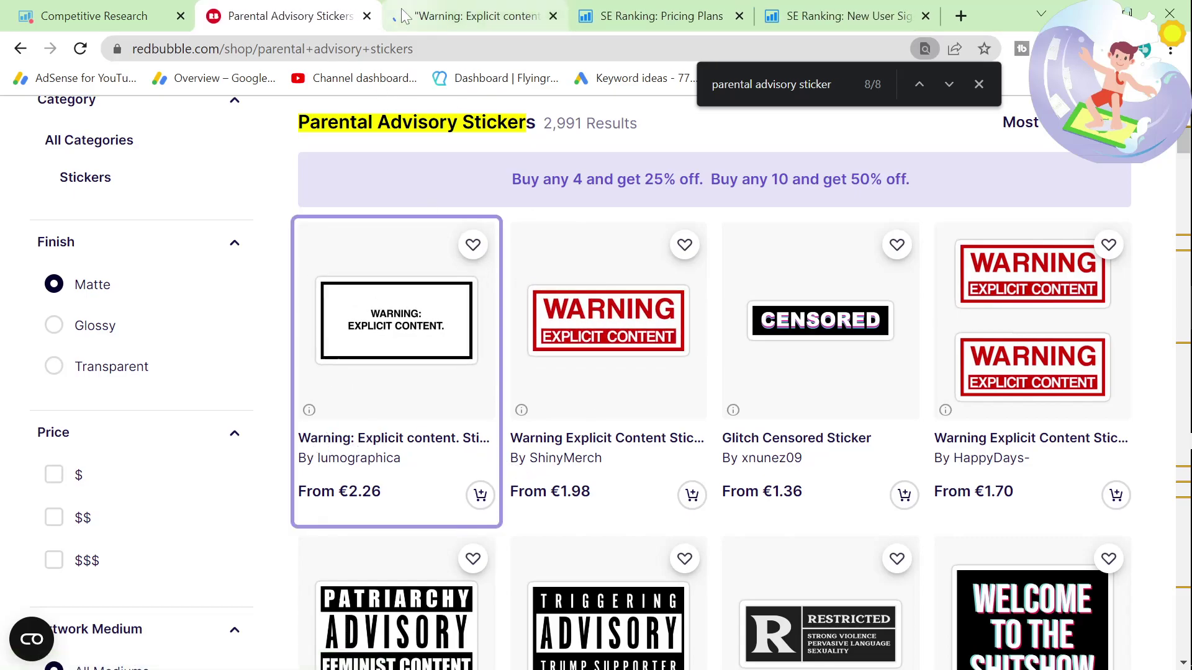
pyautogui.click(483, 9)
pyautogui.hotkey('ctrl', 'f')
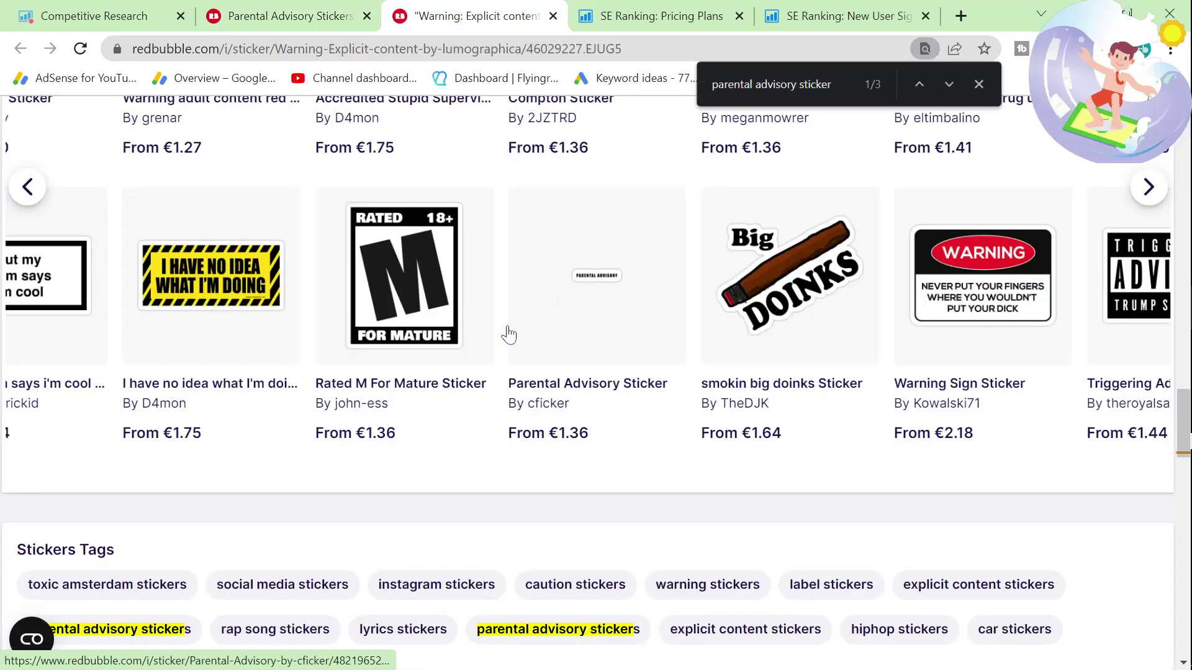
pyautogui.scroll(15, 418, 491)
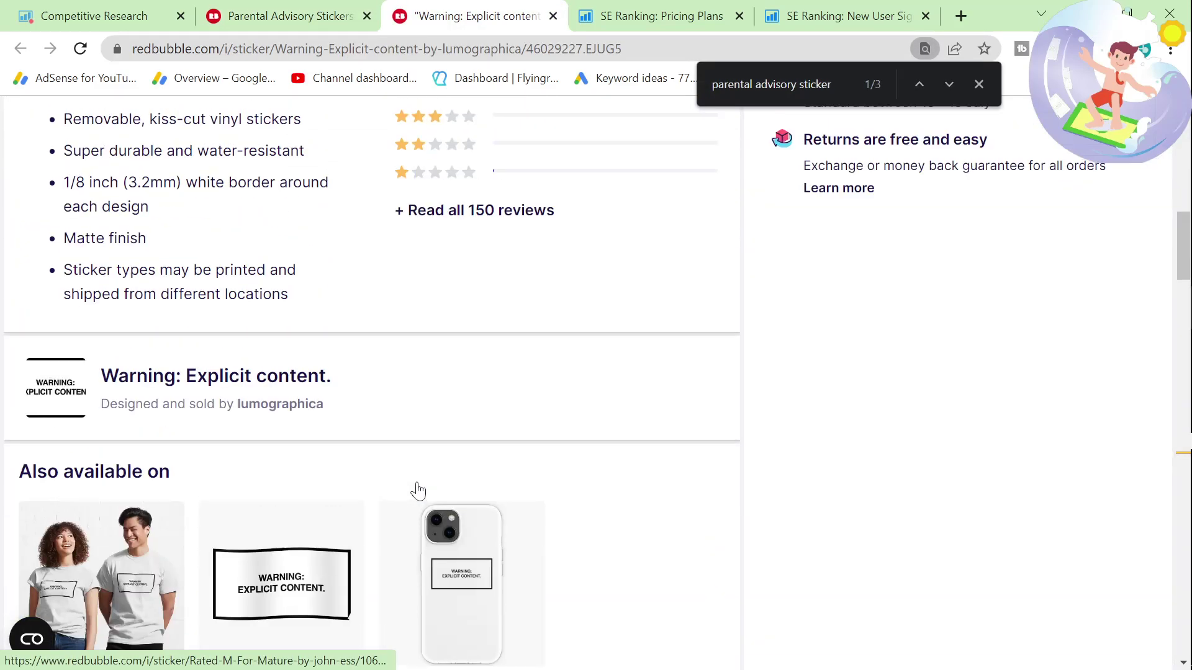
pyautogui.scroll(4, 418, 490)
pyautogui.click(93, 16)
pyautogui.click(531, 12)
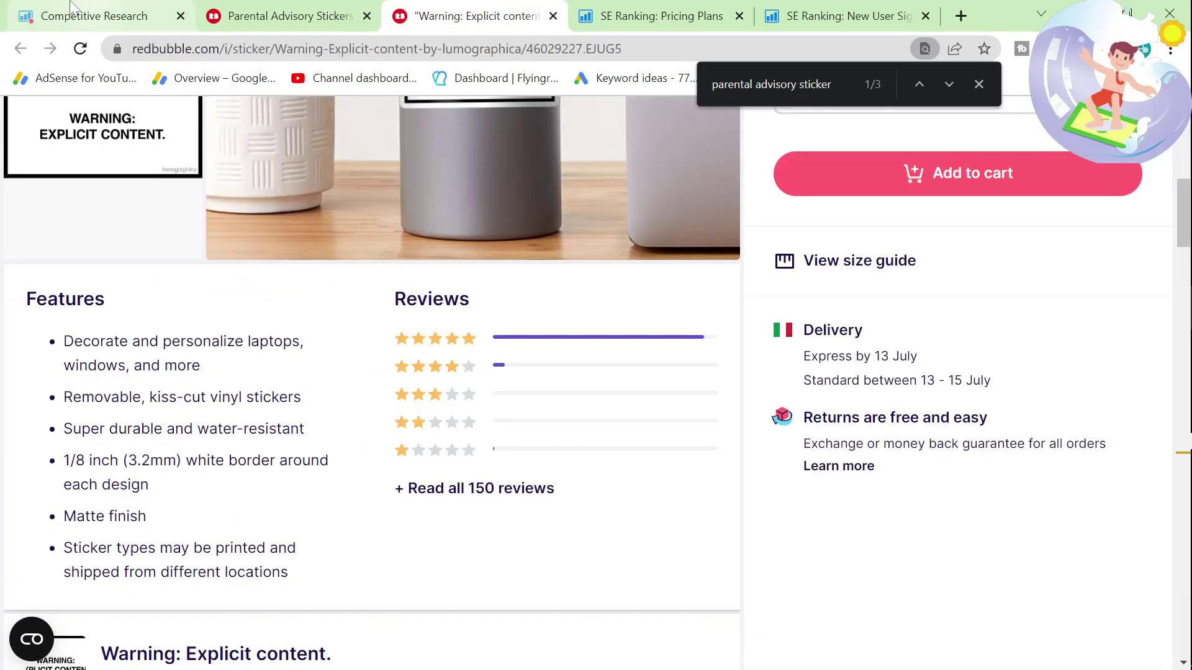
pyautogui.click(327, 17)
pyautogui.scroll(5, 354, 399)
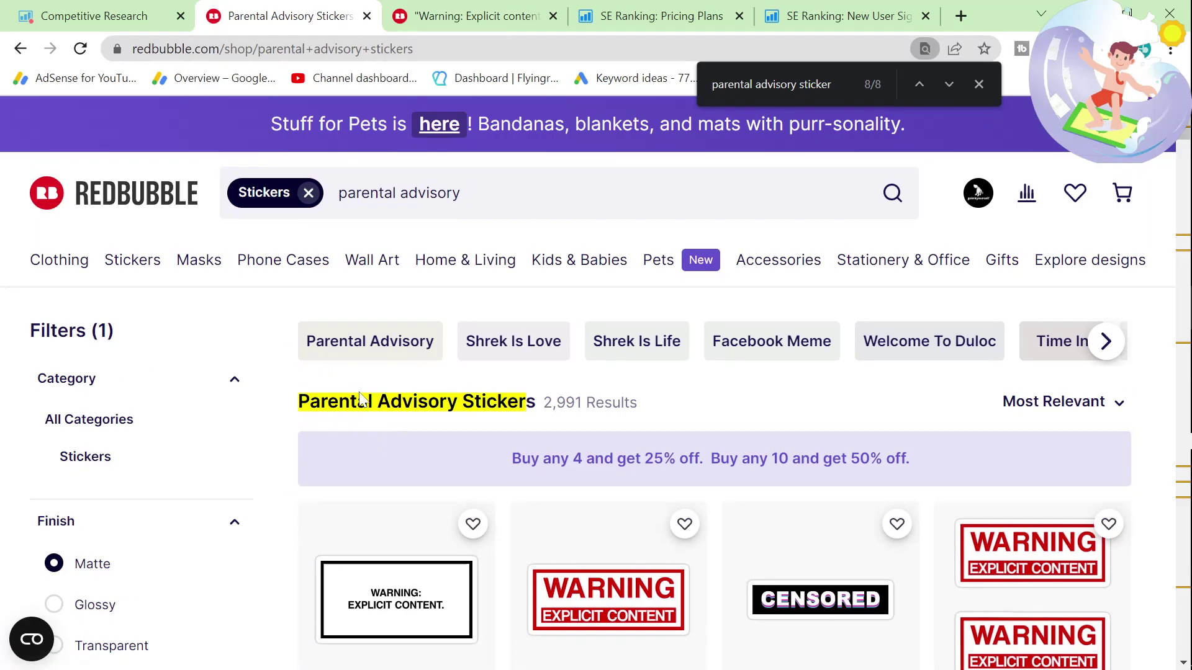
# Scroll redbubble.com's sticker keyword list to 'guitar sticker' and copy that keyword
pyautogui.click(78, 9)
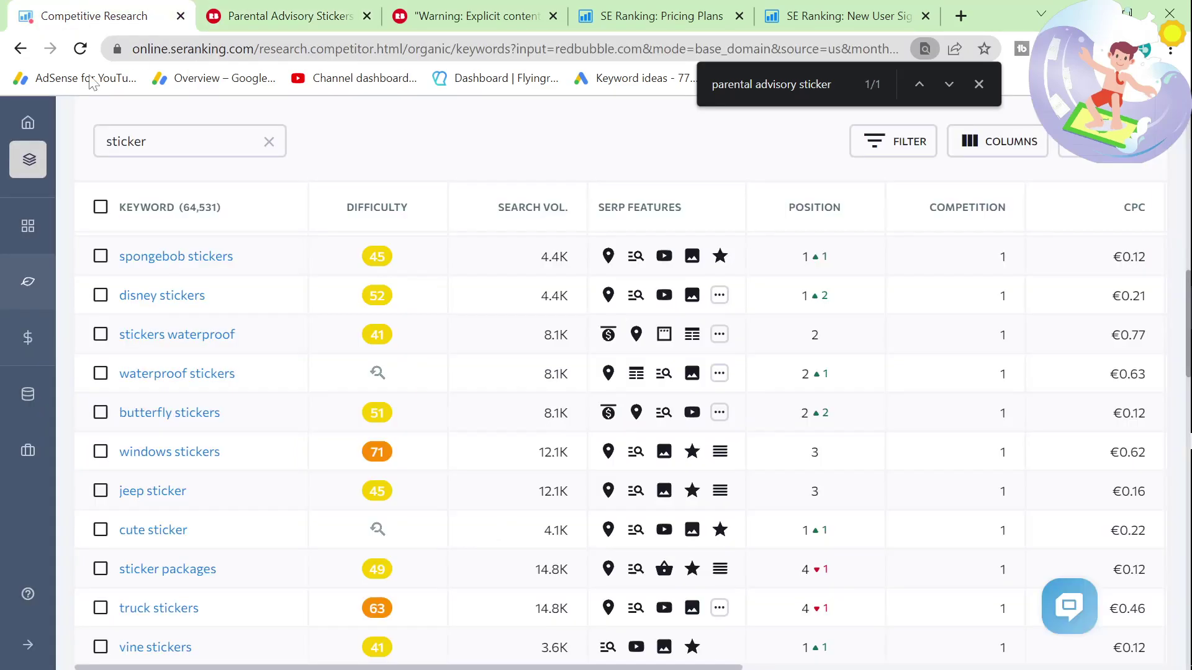
pyautogui.scroll(-2, 205, 493)
pyautogui.scroll(-5, 211, 500)
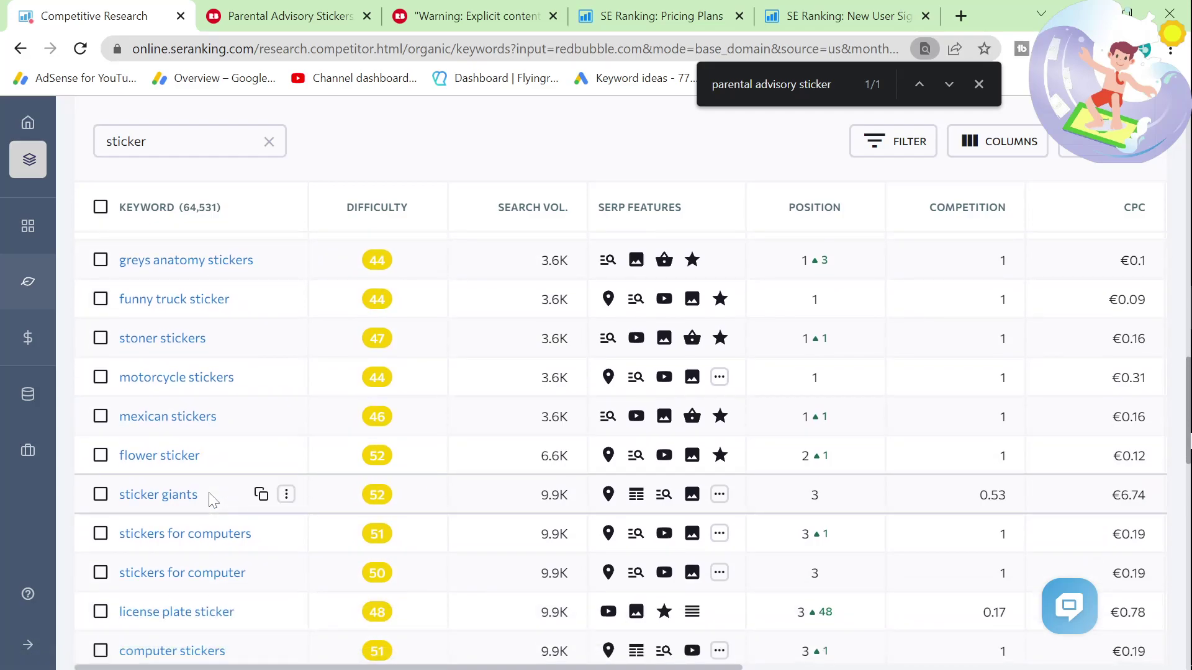
pyautogui.scroll(-2, 211, 499)
pyautogui.scroll(-5, 211, 500)
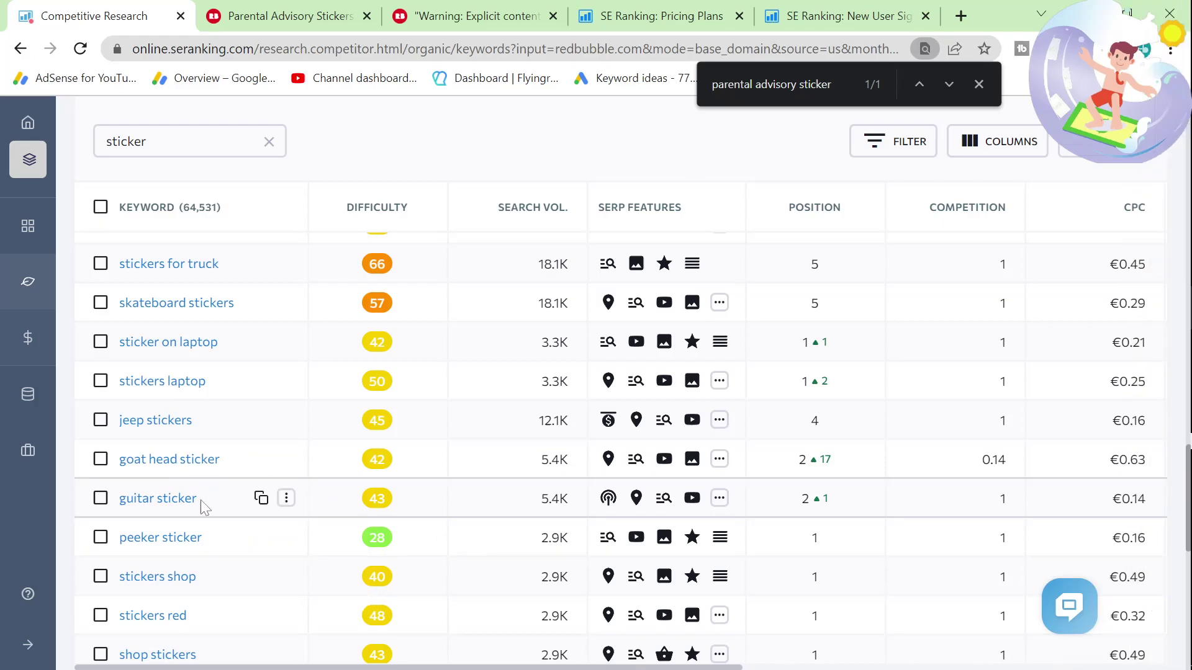
pyautogui.moveTo(200, 500); pyautogui.dragTo(125, 499)
pyautogui.click(261, 498)
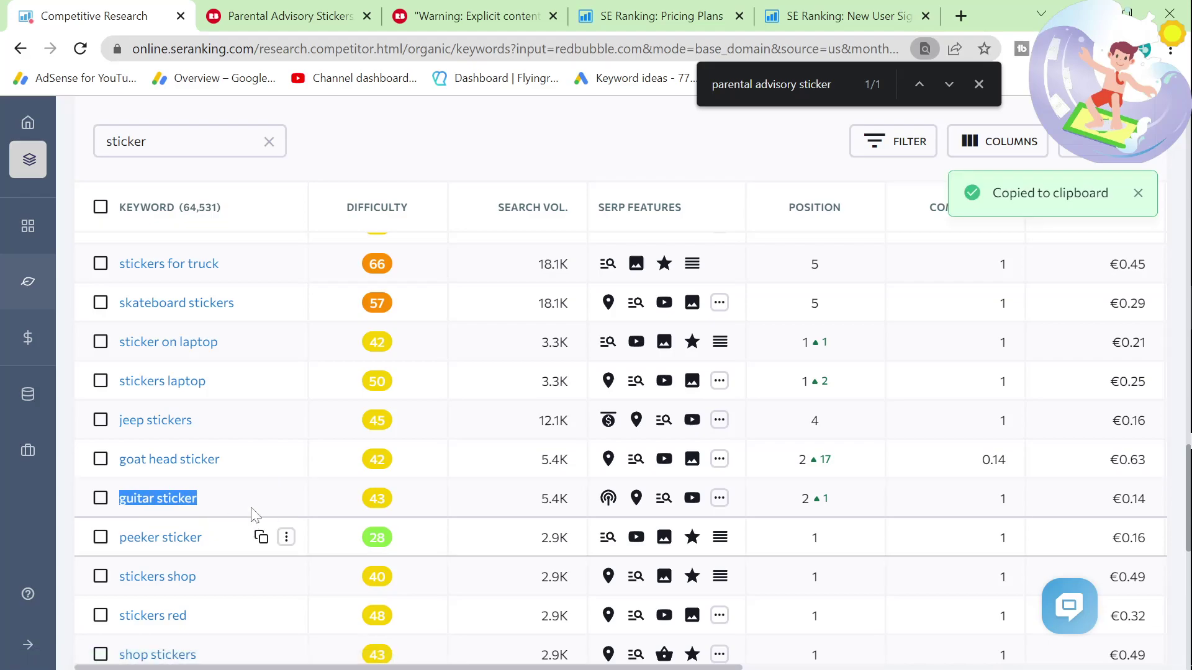
pyautogui.click(472, 16)
# Search Google for the copied 'guitar sticker' keyword and scroll through the results
pyautogui.click(431, 48)
pyautogui.hotkey('ctrl', 'v')
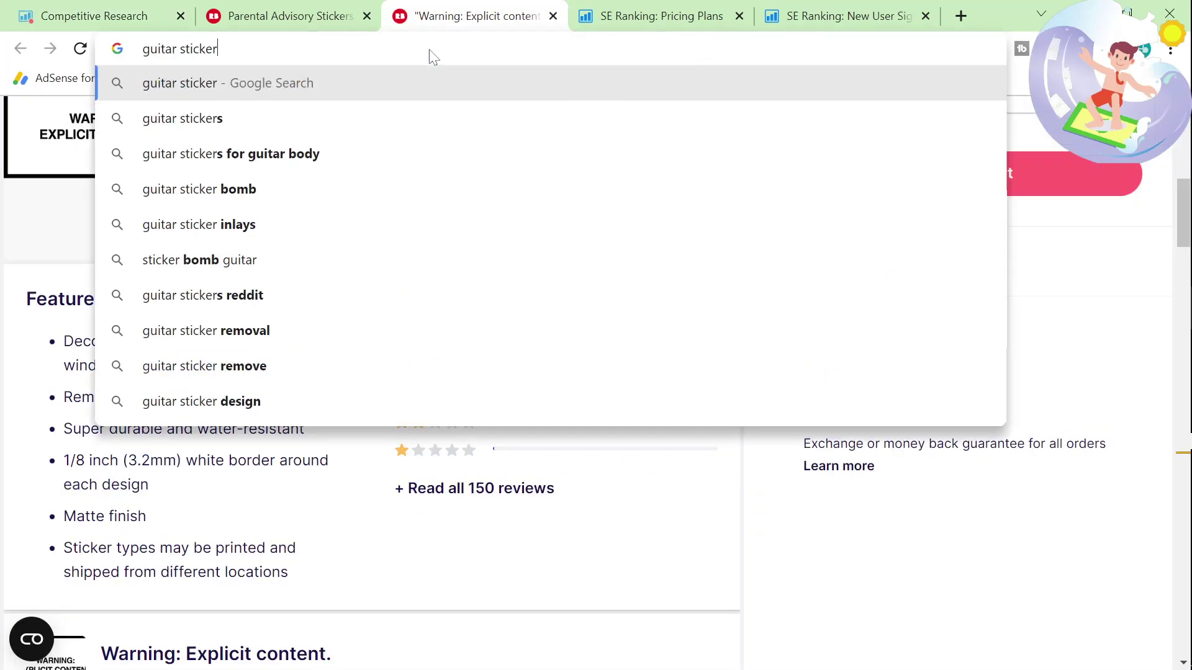
pyautogui.press('Return')
pyautogui.scroll(-10, 27, 364)
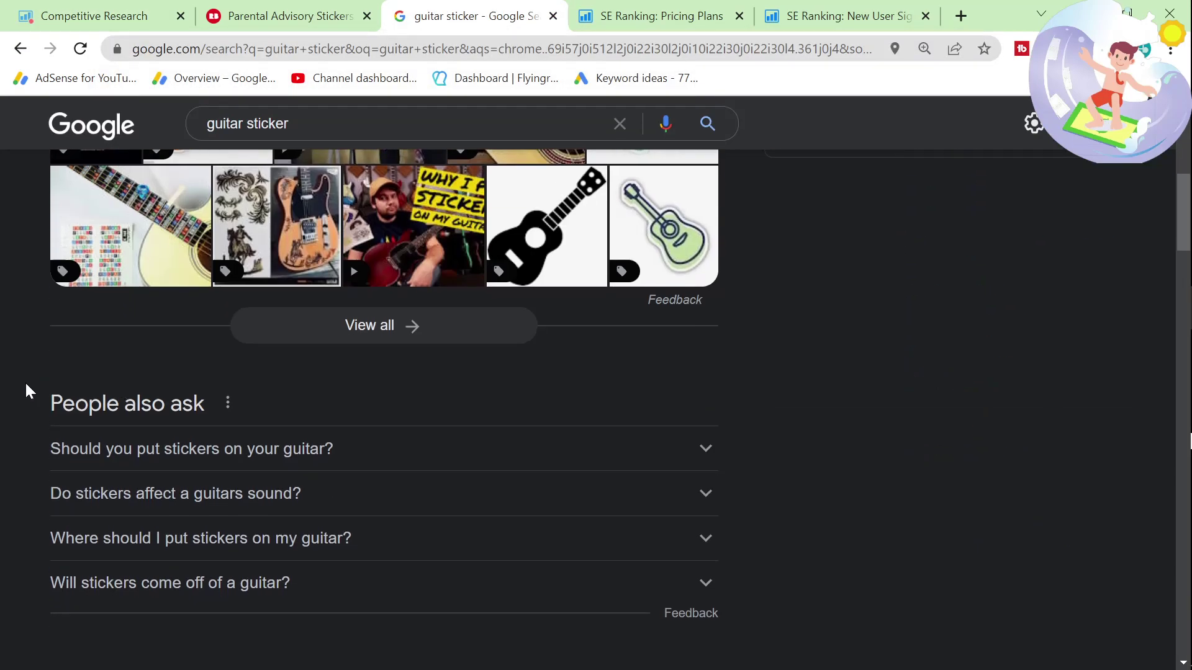
pyautogui.scroll(-9, 11, 389)
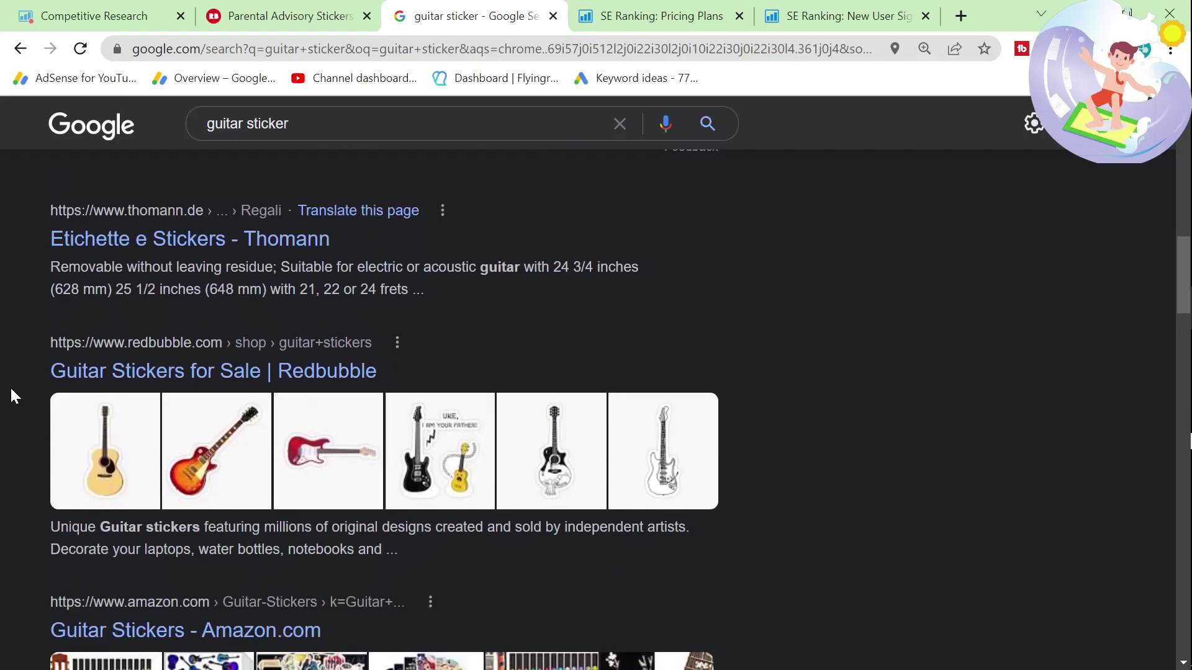
pyautogui.scroll(-8, 11, 389)
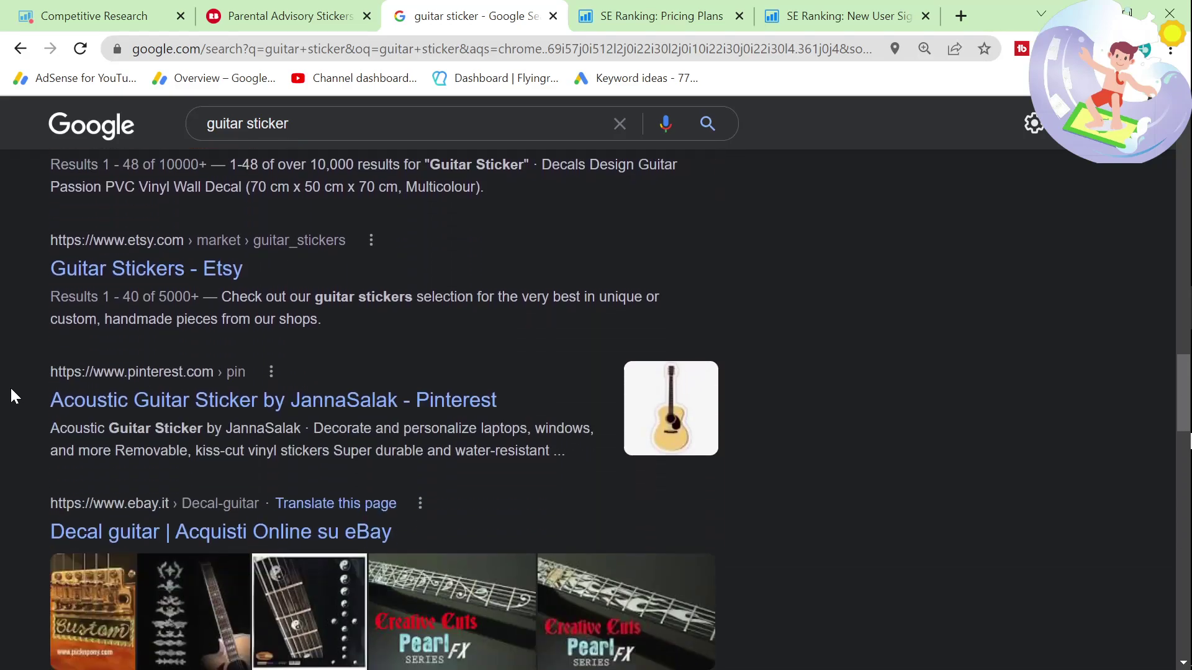
pyautogui.scroll(-7, 11, 396)
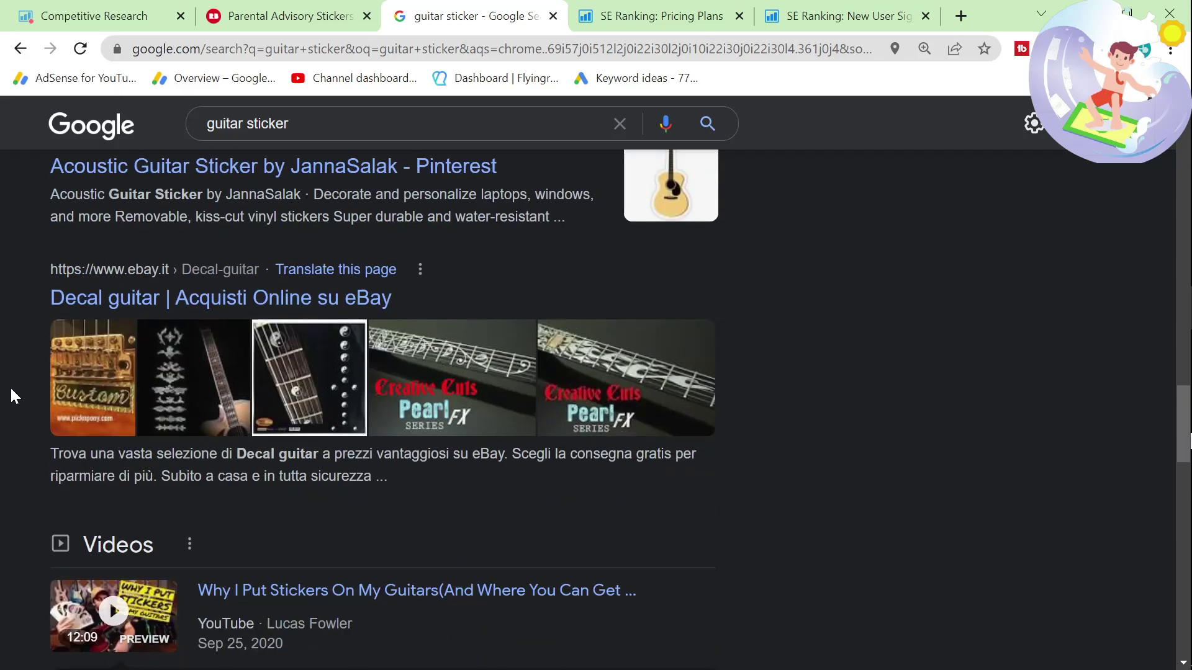
pyautogui.scroll(-10, 12, 396)
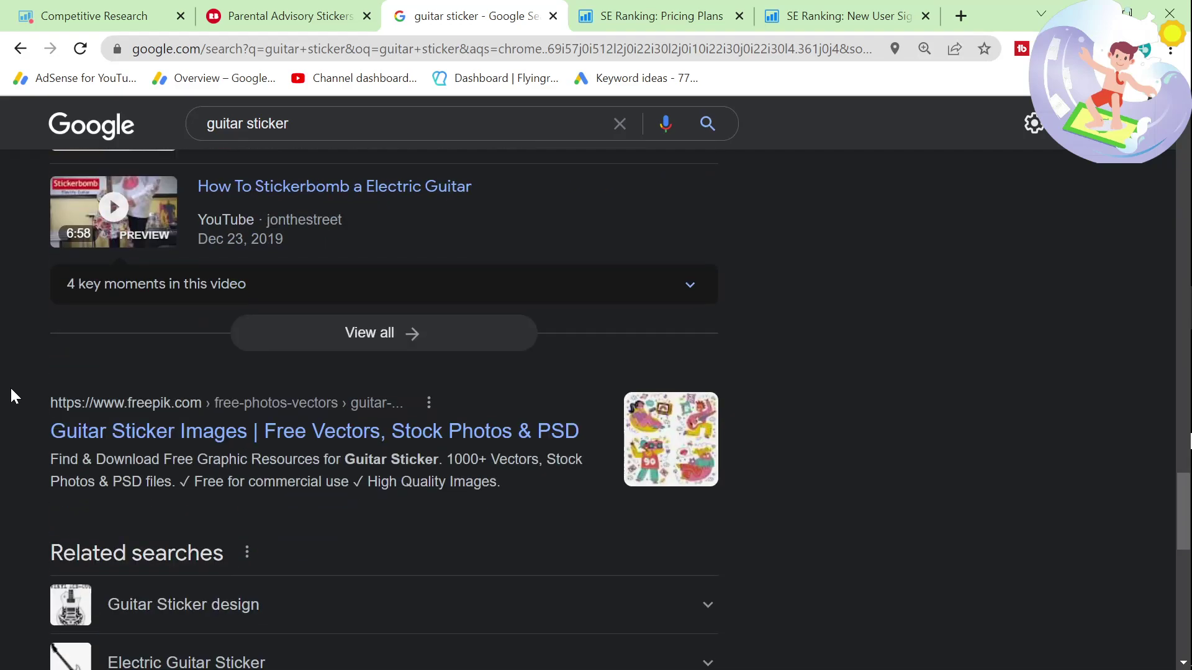
pyautogui.scroll(-1, 13, 396)
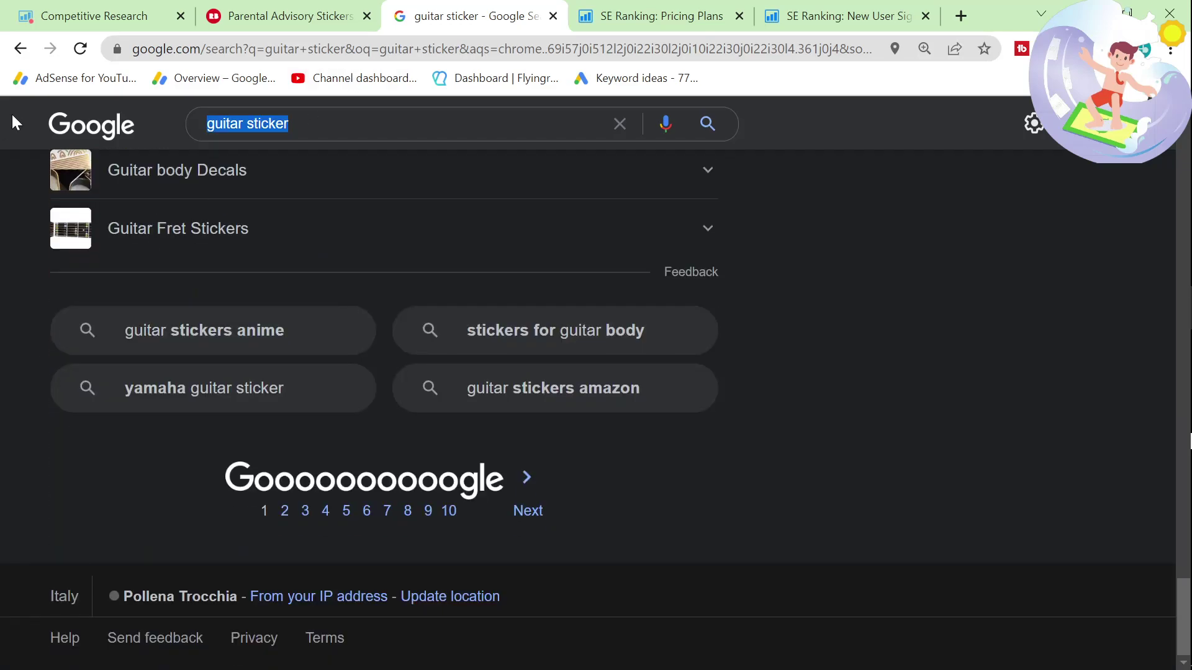
# Search 'best guitar sticker' and open the guitarspace.org fretboard sticker result in a new tab
pyautogui.press('Home')
pyautogui.write('best')
pyautogui.press('Return')
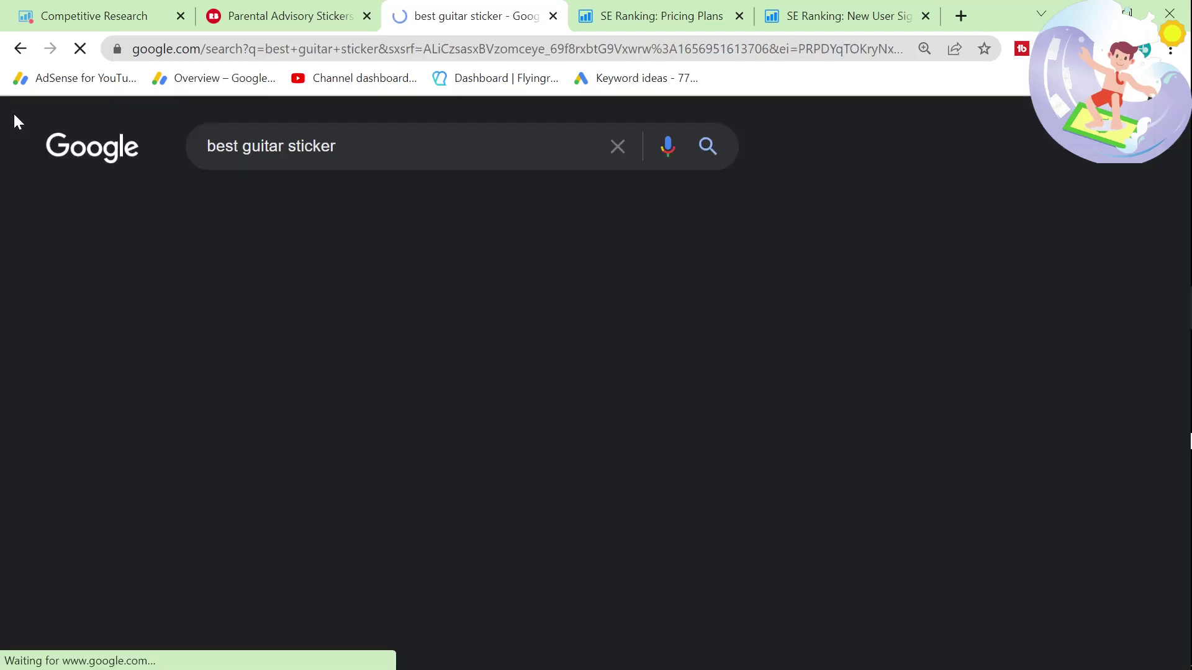
pyautogui.scroll(-5, 21, 438)
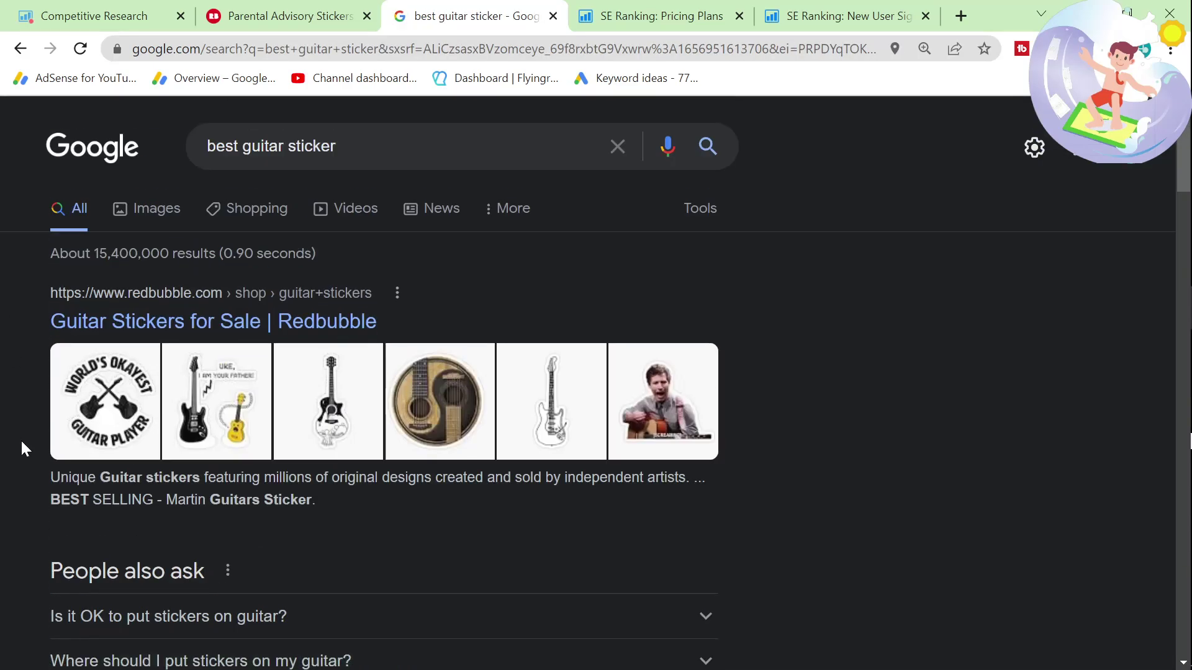
pyautogui.scroll(-5, 21, 438)
pyautogui.scroll(-18, 22, 444)
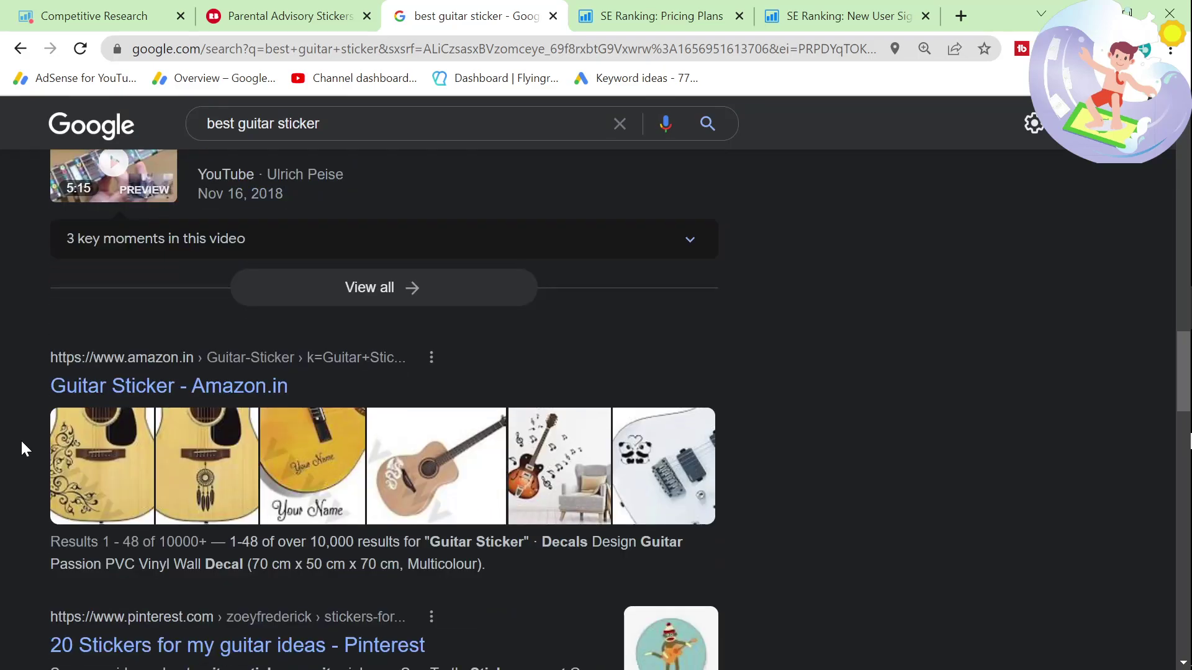
pyautogui.scroll(-3, 22, 447)
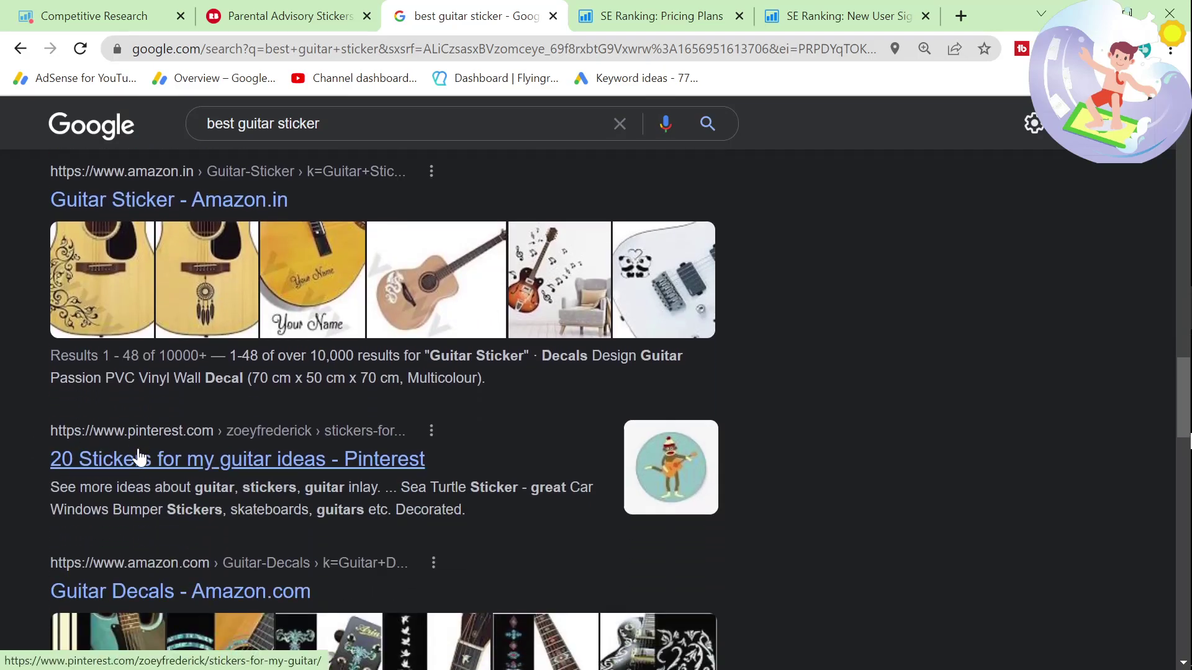
pyautogui.scroll(-3, 67, 437)
pyautogui.scroll(-6, 67, 438)
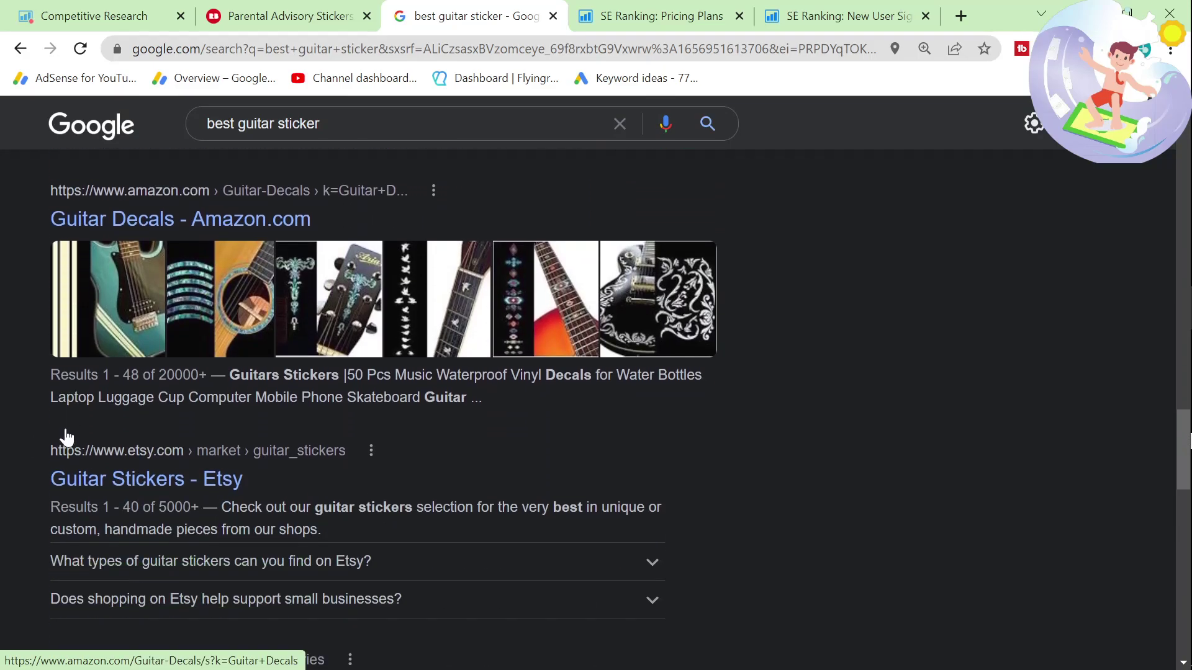
pyautogui.scroll(-1, 67, 438)
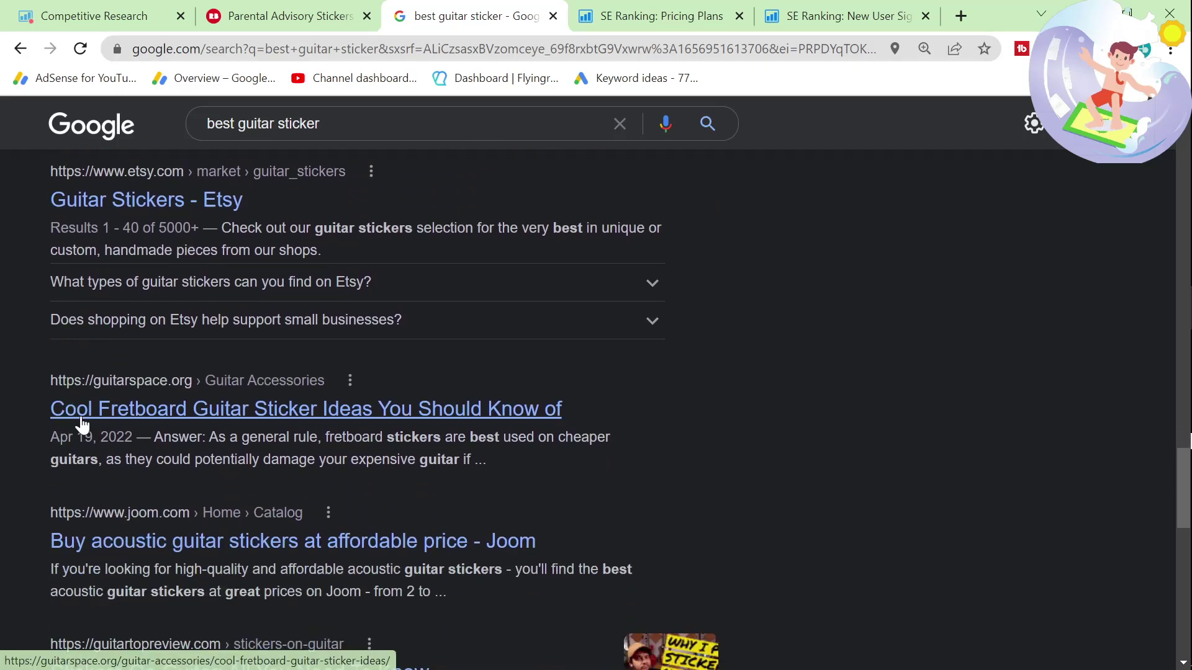
pyautogui.middleClick(203, 419)
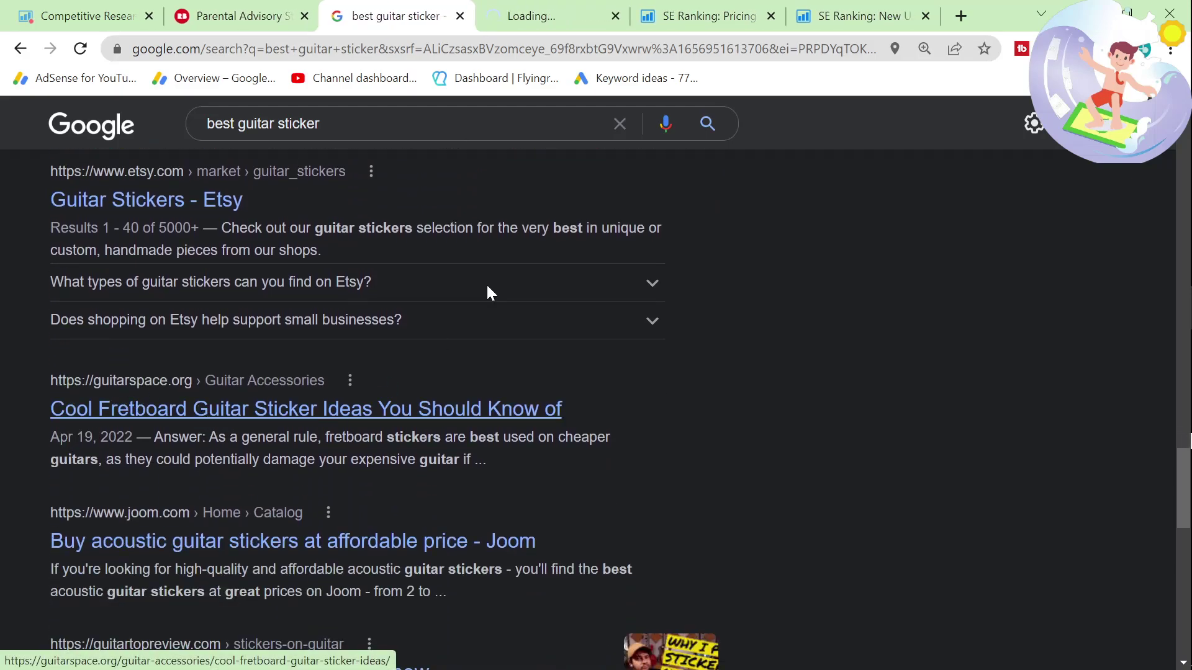
# Accept Guitar Space's cookie notice, close the Guitar Center ad, and go back to SE Ranking
pyautogui.moveTo(491, 12); pyautogui.dragTo(348, 14)
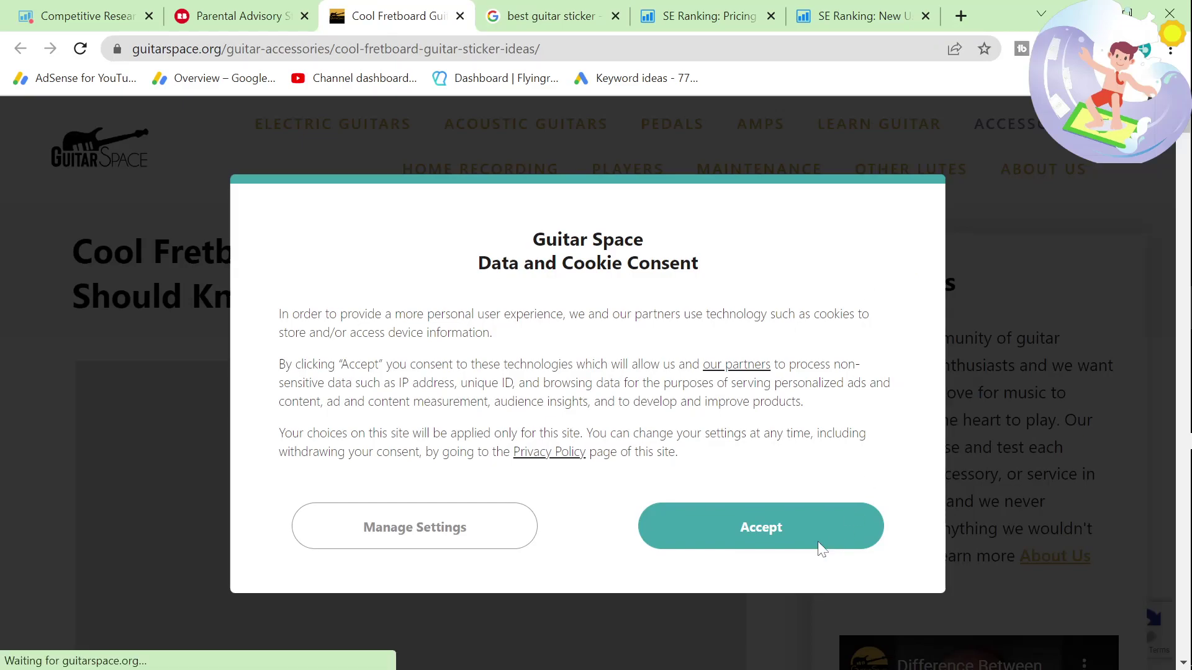
pyautogui.click(819, 549)
pyautogui.scroll(-3, 494, 456)
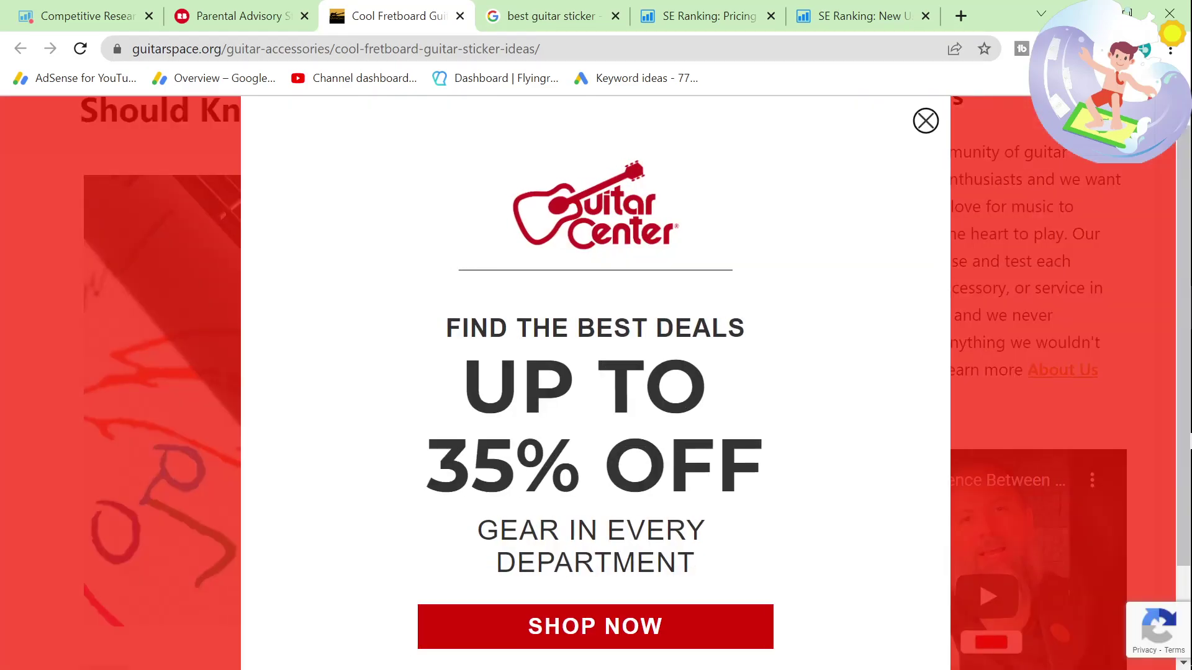
pyautogui.click(926, 120)
pyautogui.click(87, 15)
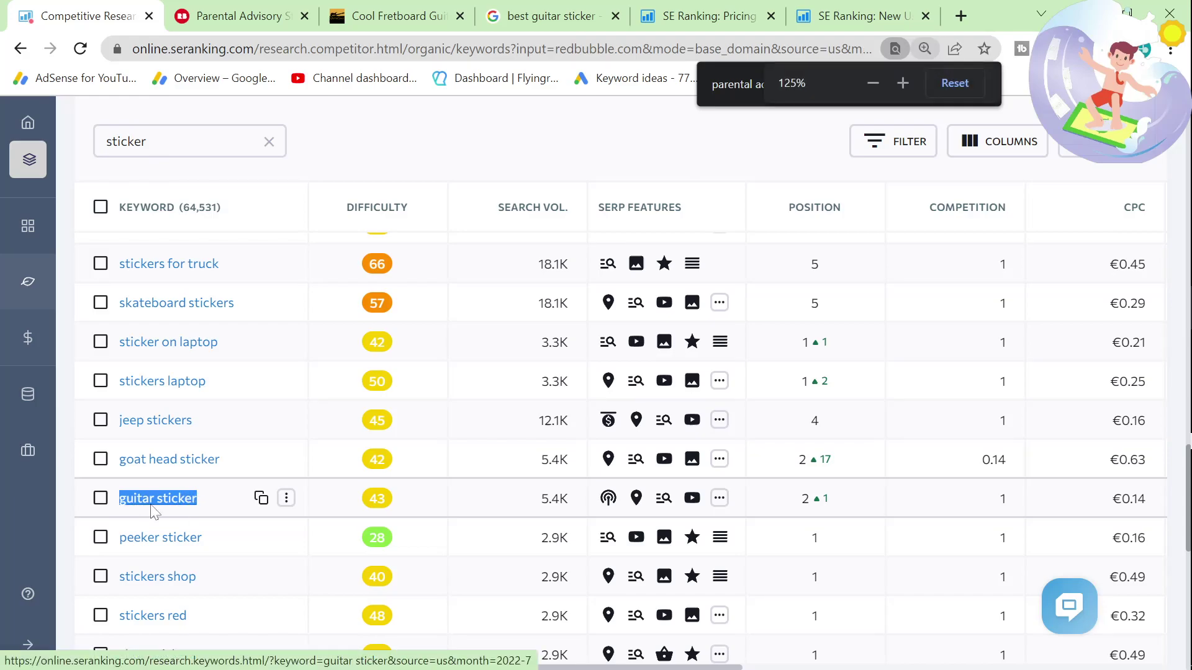
# Replace the Redbubble parental advisory stickers search with a 'guitar sticker' search
pyautogui.hotkey('ctrl', '+')
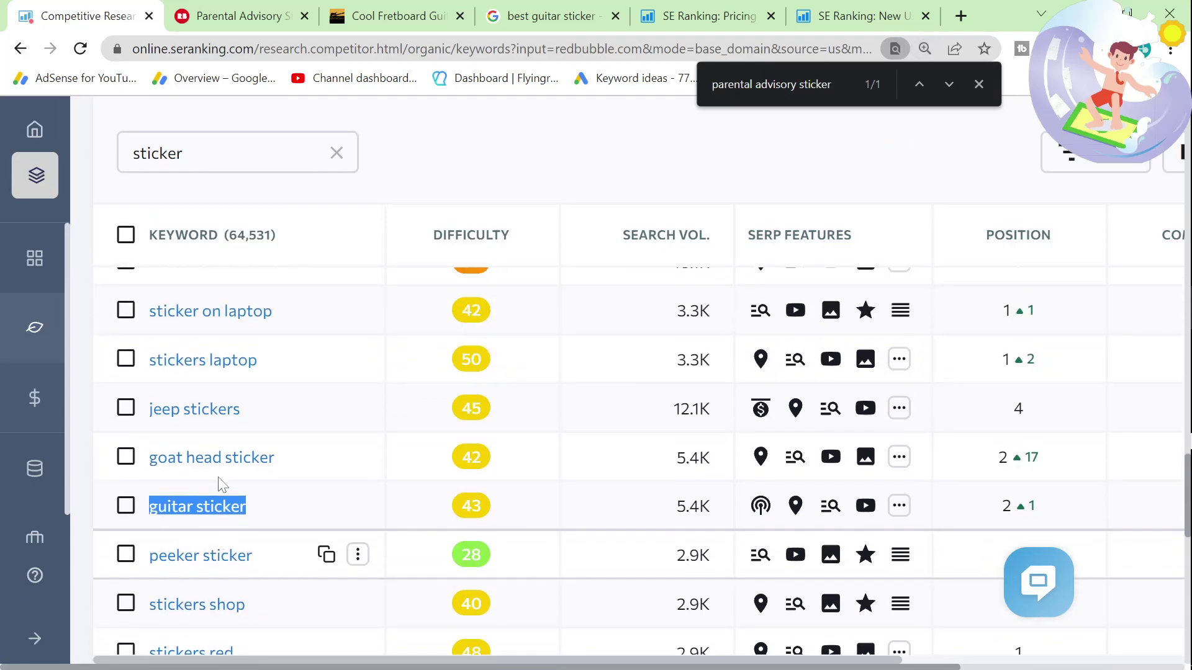
pyautogui.click(236, 16)
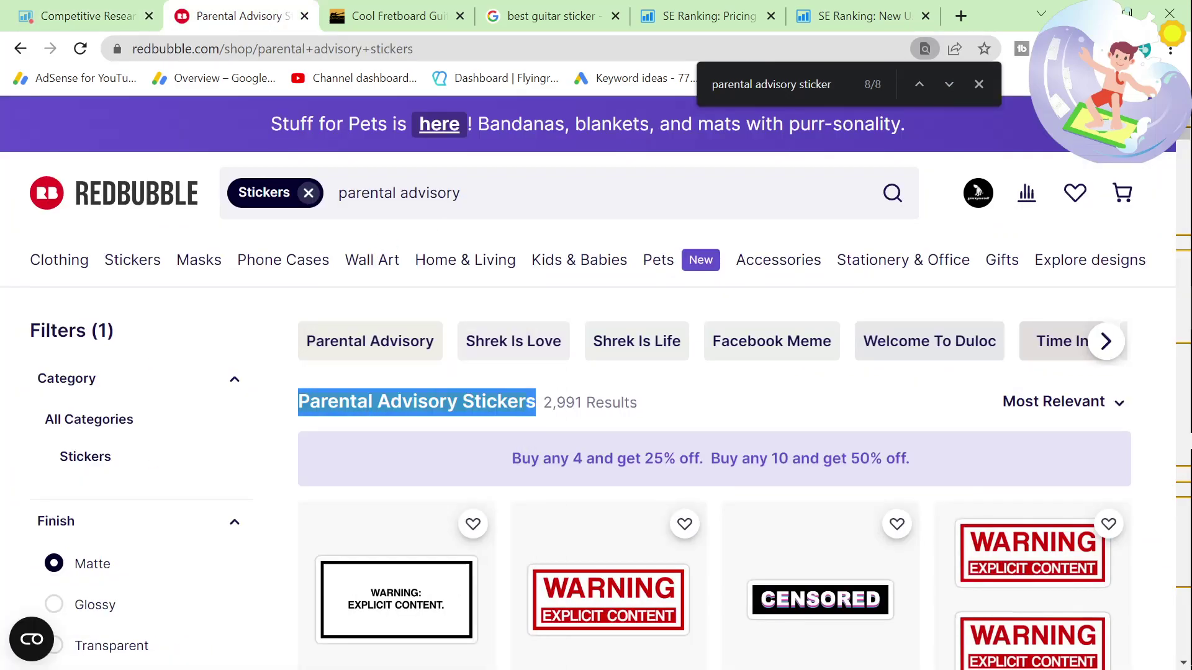
pyautogui.click(295, 193)
pyautogui.hotkey('ctrl', 'a')
pyautogui.write('guitar sticker')
pyautogui.press('Return')
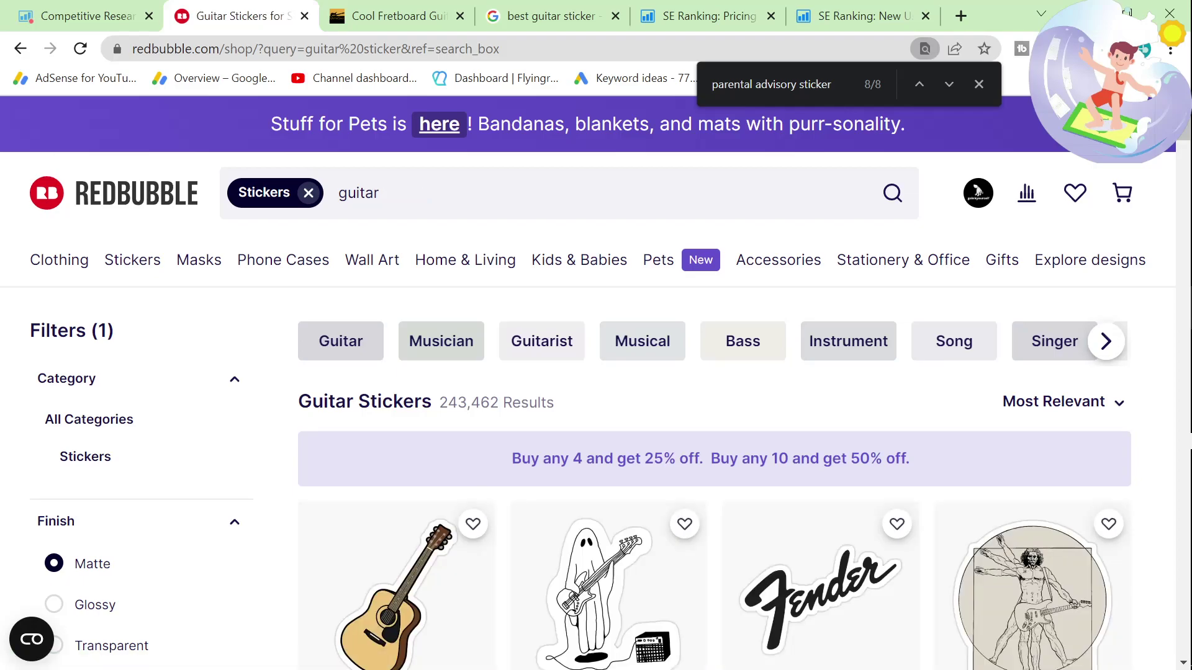
# Bring up the Guitar Space article, scroll in, and close the jazz guitar course popup
pyautogui.click(375, 7)
pyautogui.scroll(-6, 381, 281)
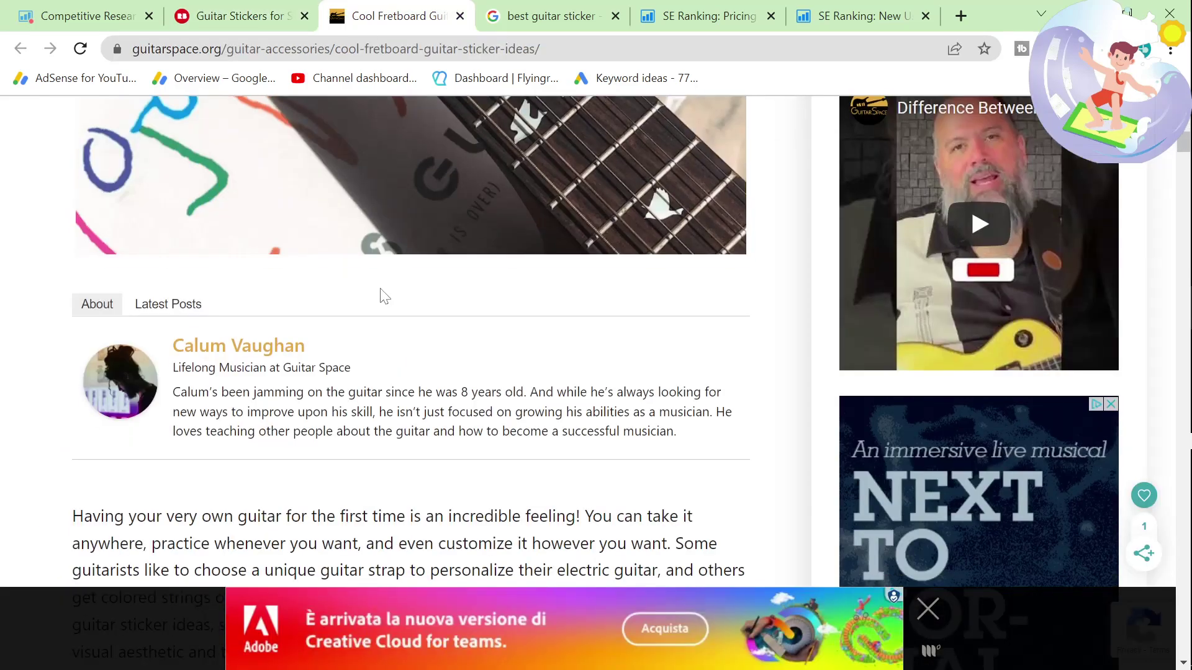
pyautogui.scroll(-18, 381, 291)
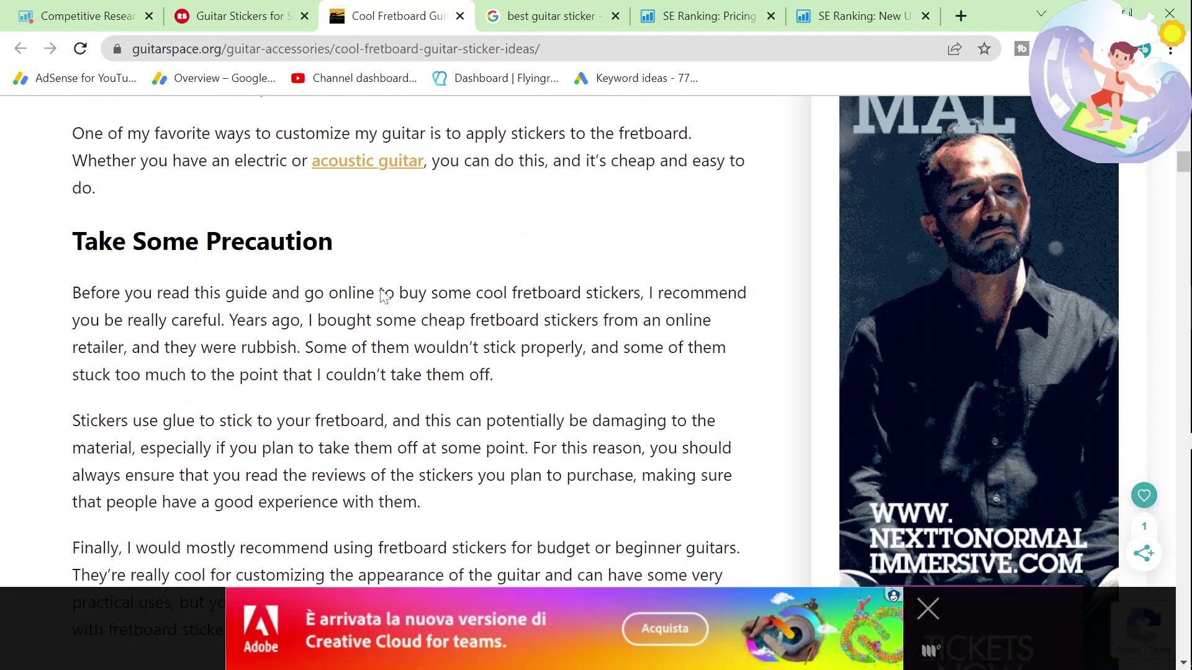
pyautogui.scroll(-16, 380, 288)
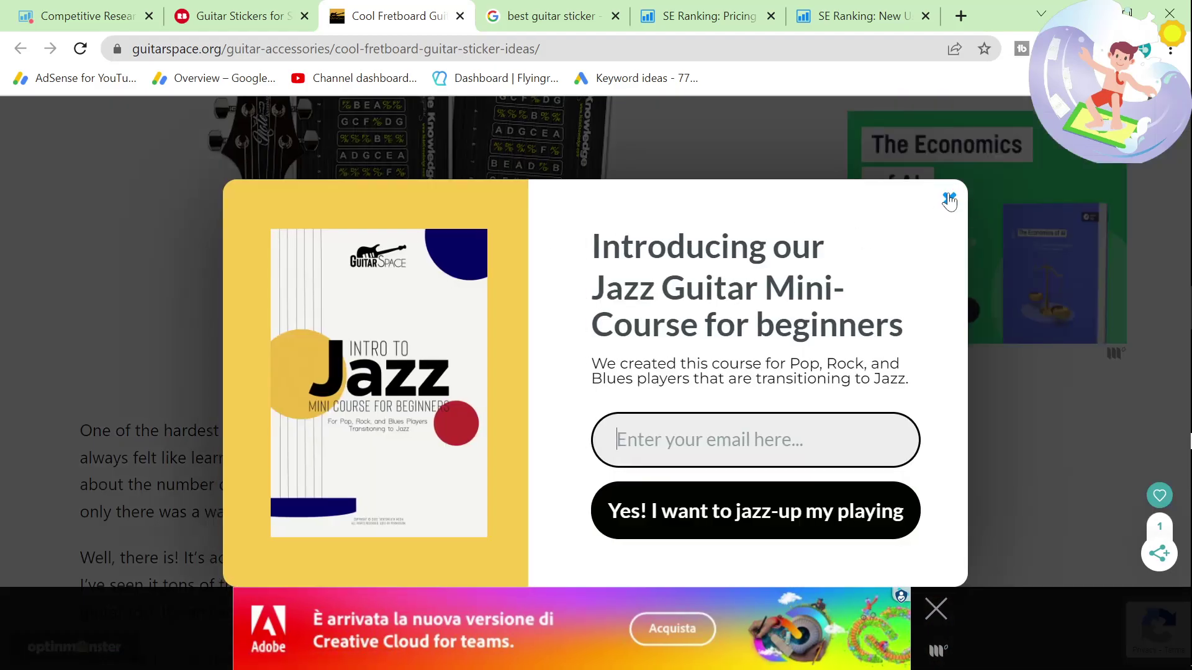
pyautogui.click(949, 199)
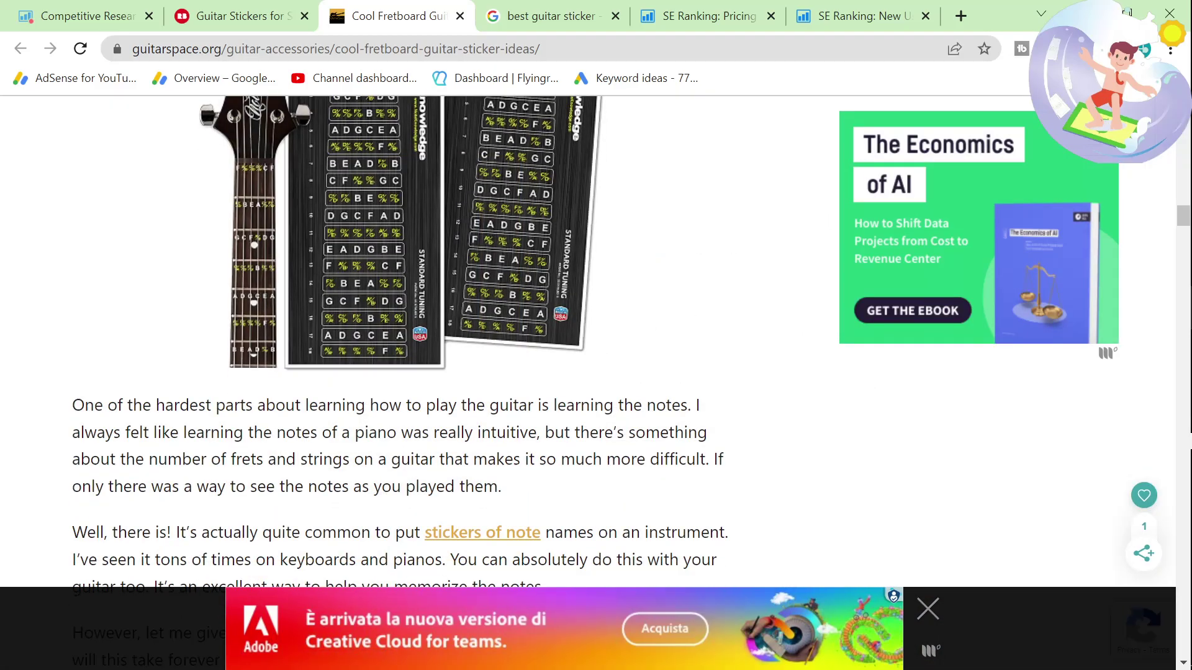
# Read the fretboard sticker ideas article down to its FAQ and Final Thoughts
pyautogui.scroll(-10, 509, 357)
pyautogui.scroll(-20, 511, 356)
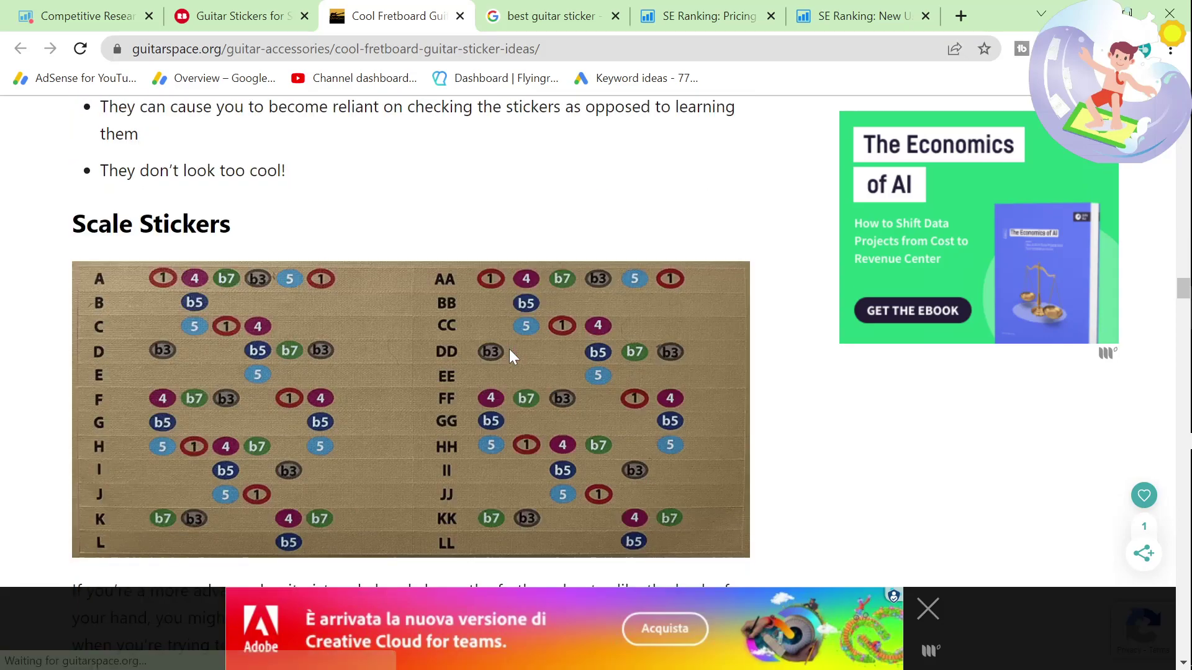
pyautogui.scroll(-12, 509, 354)
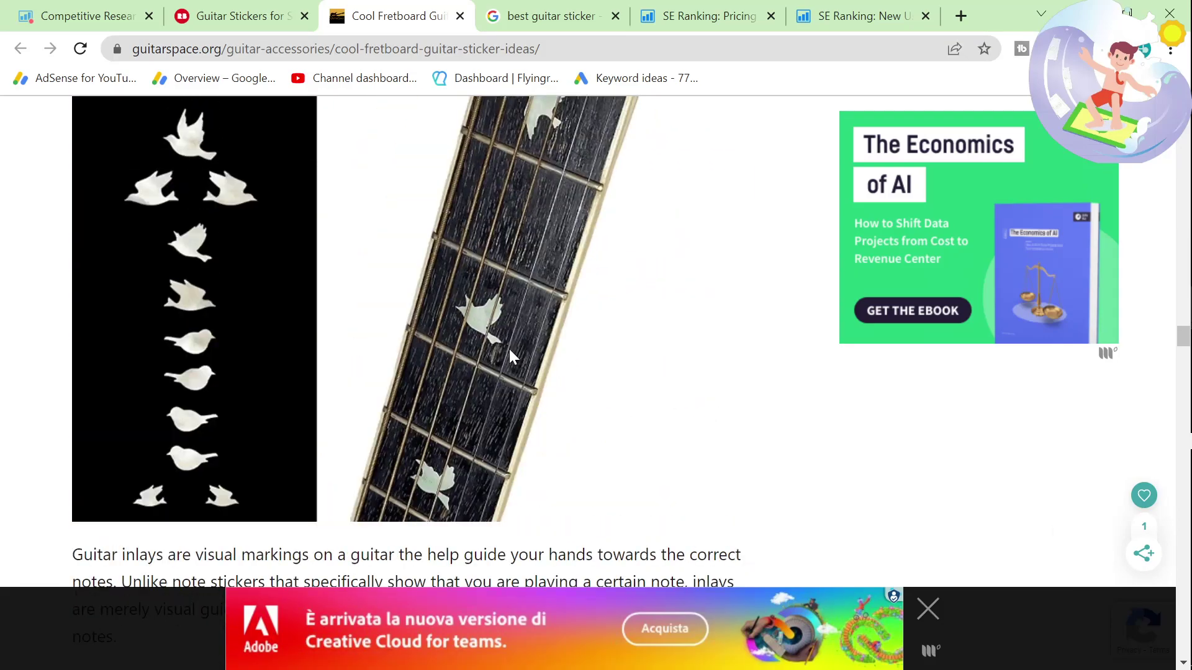
pyautogui.scroll(-15, 497, 353)
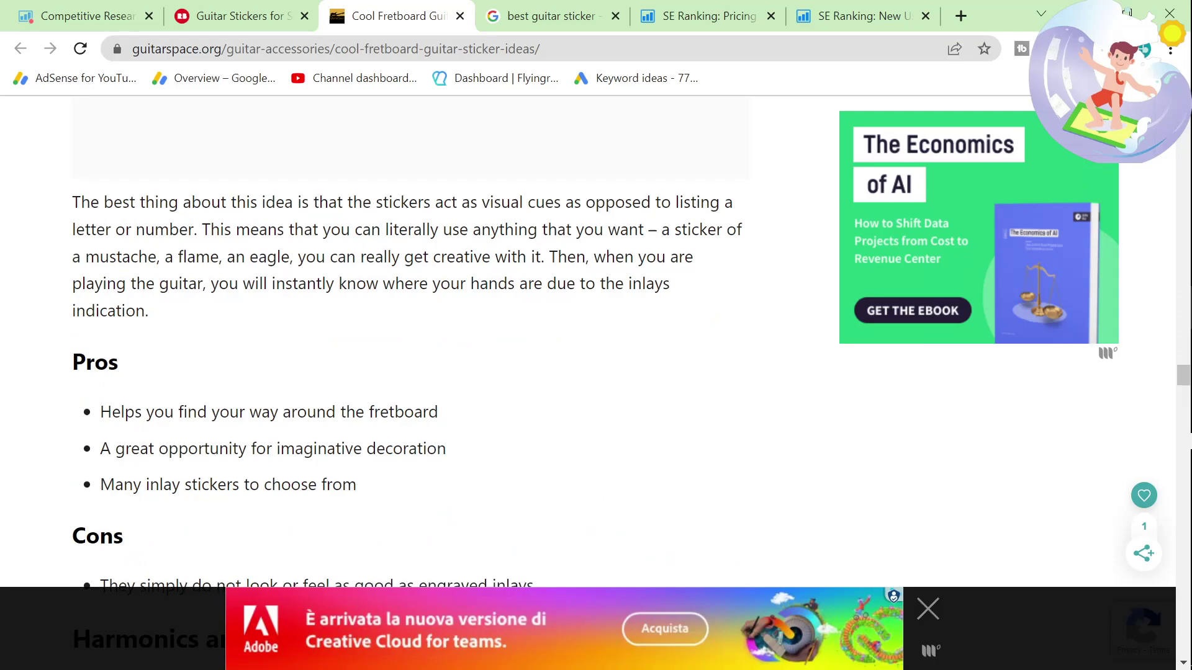
pyautogui.scroll(-15, 497, 356)
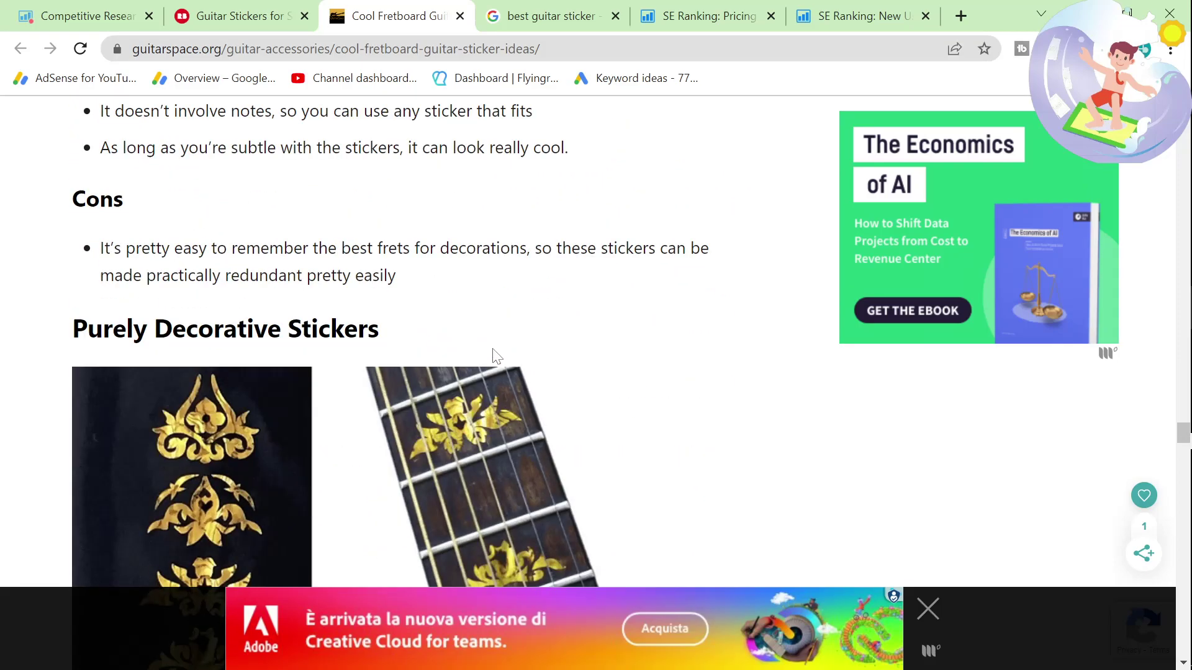
pyautogui.scroll(-15, 491, 355)
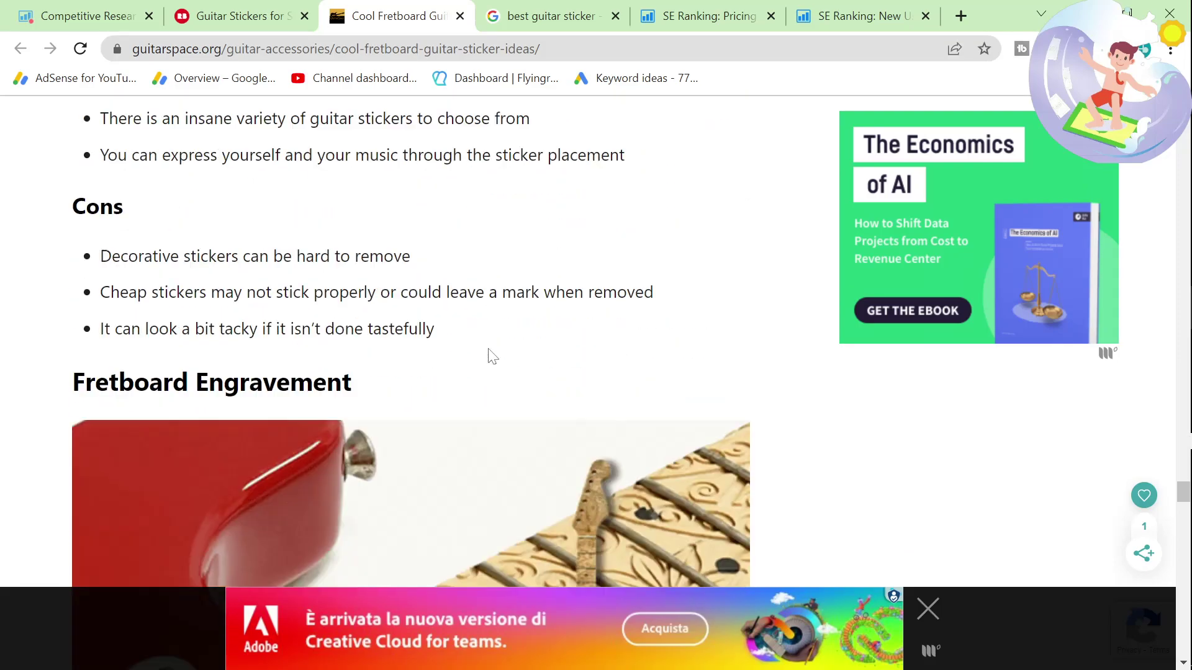
pyautogui.scroll(-15, 467, 349)
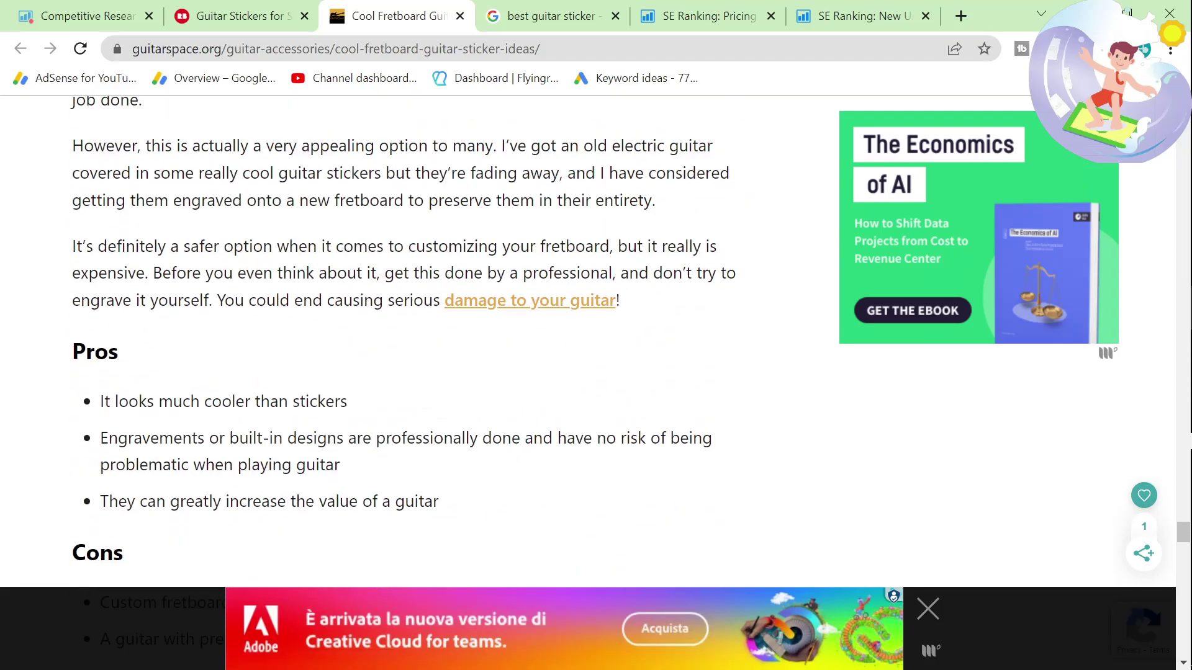
pyautogui.scroll(-15, 455, 342)
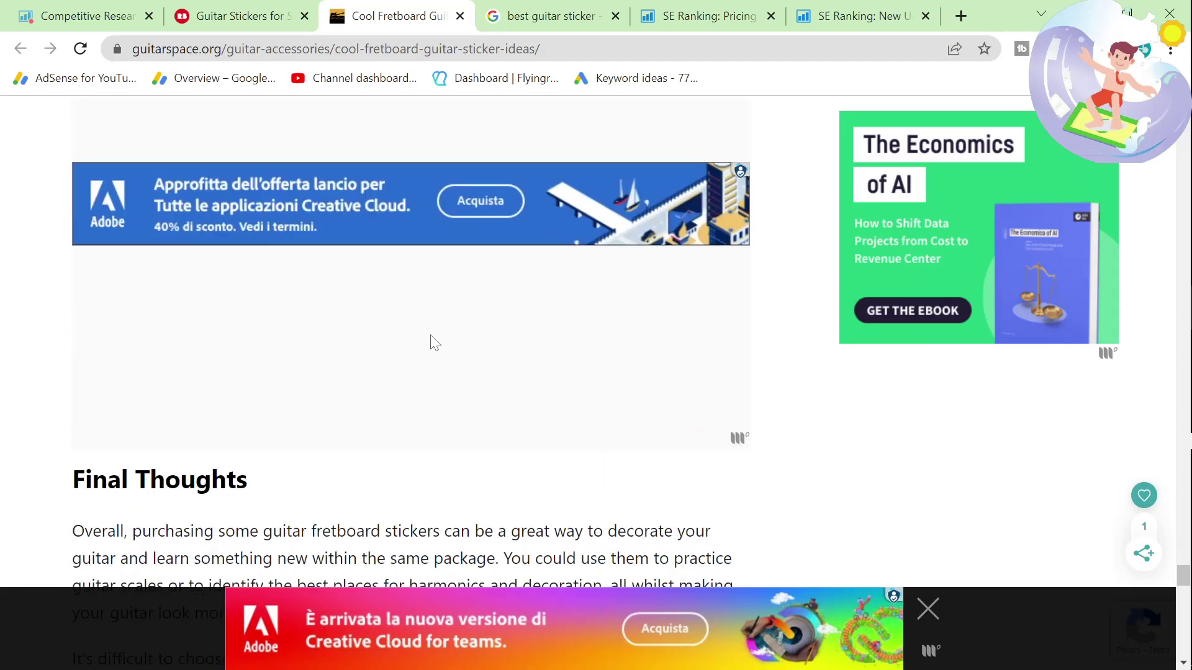
pyautogui.scroll(-8, 424, 342)
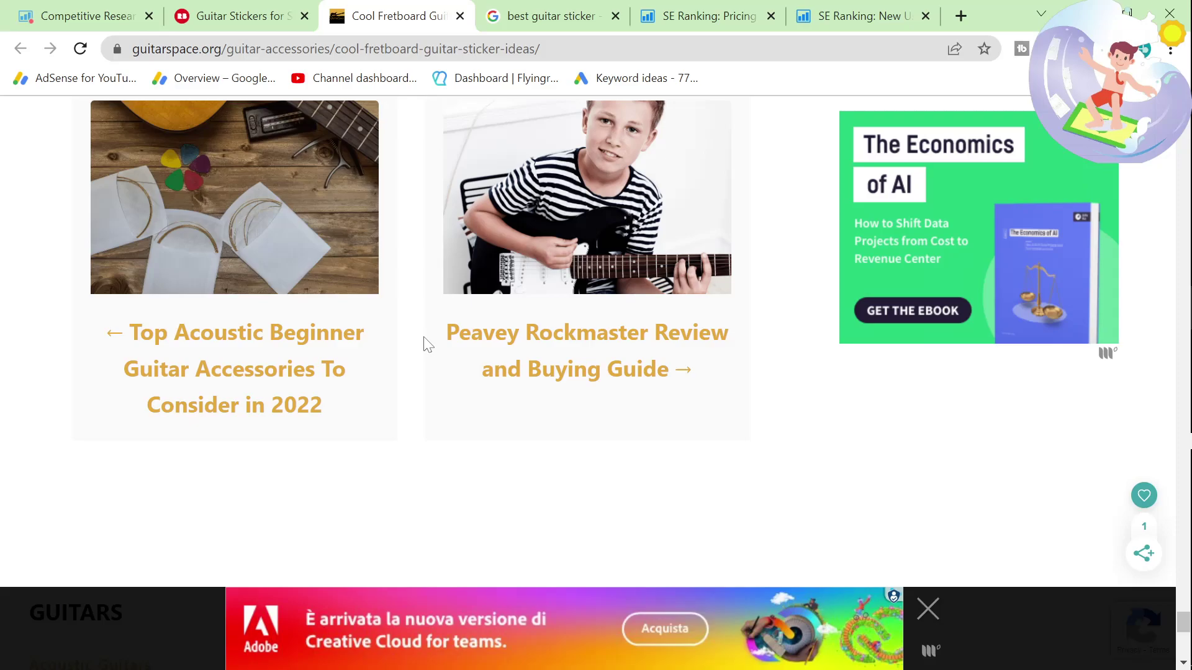
pyautogui.scroll(15, 424, 341)
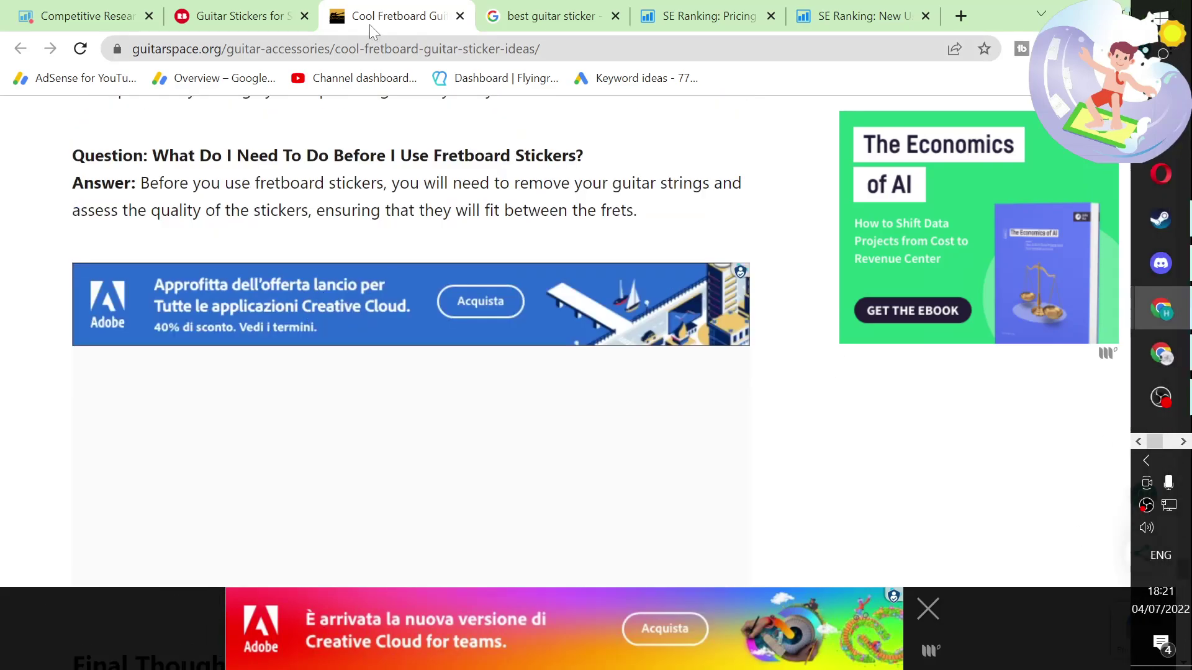
# Copy 'stickers laptop' from SE Ranking and search Google for 'best stickers laptop'
pyautogui.click(80, 15)
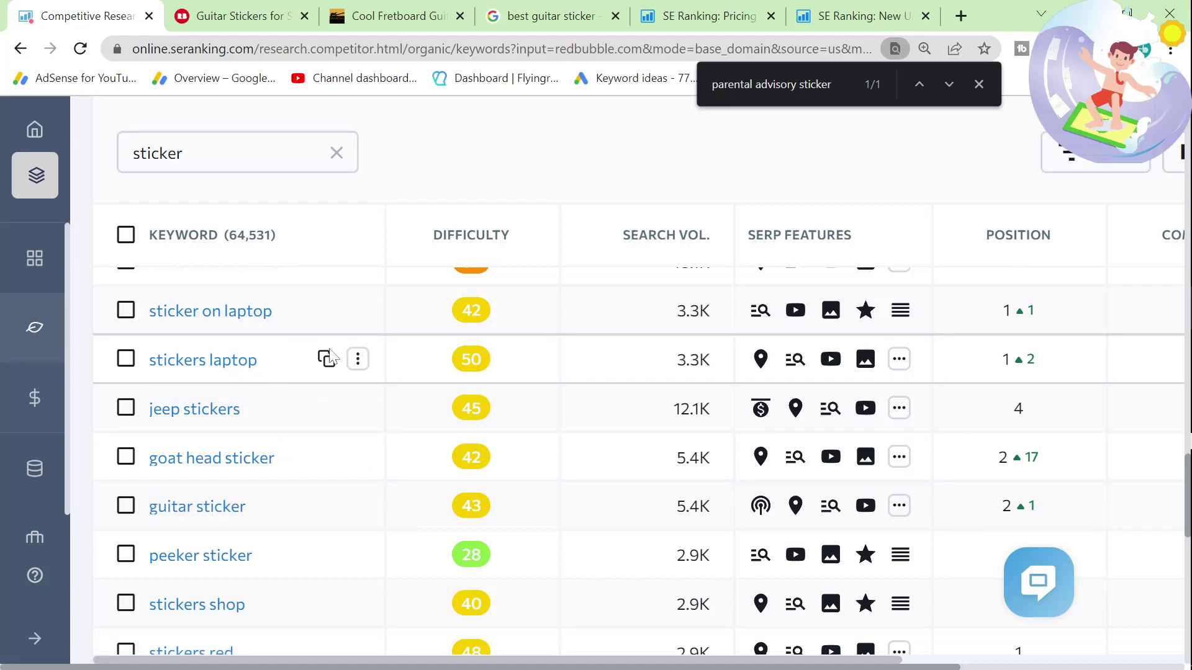
pyautogui.click(326, 359)
pyautogui.click(491, 28)
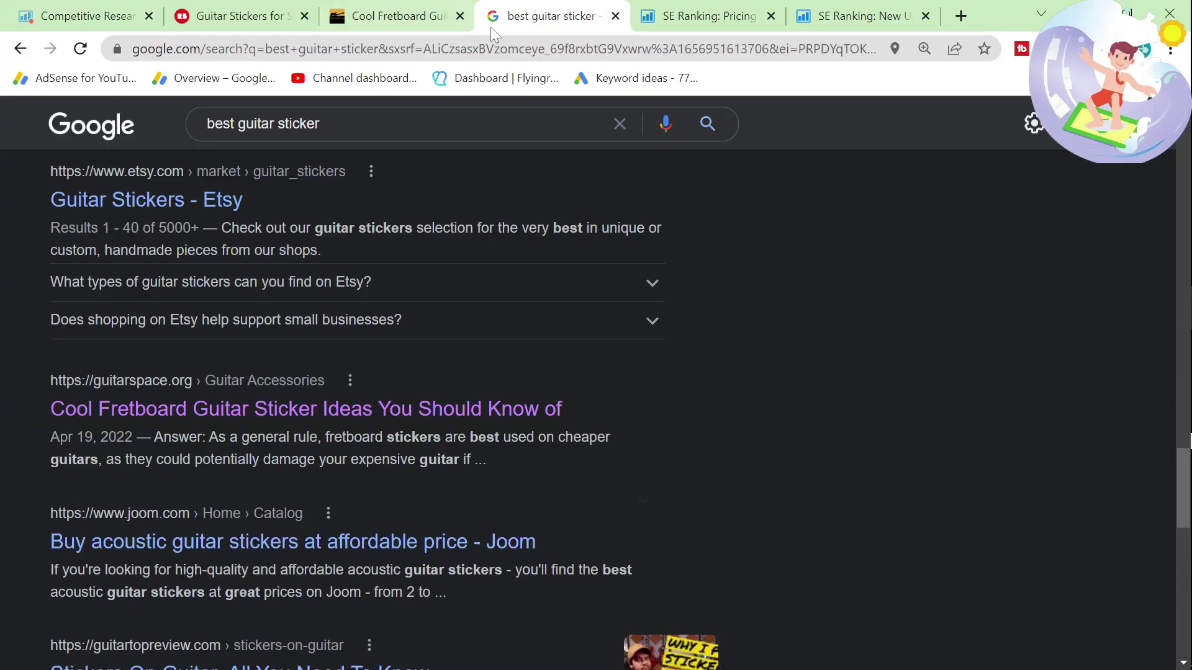
pyautogui.click(320, 124)
pyautogui.write('best')
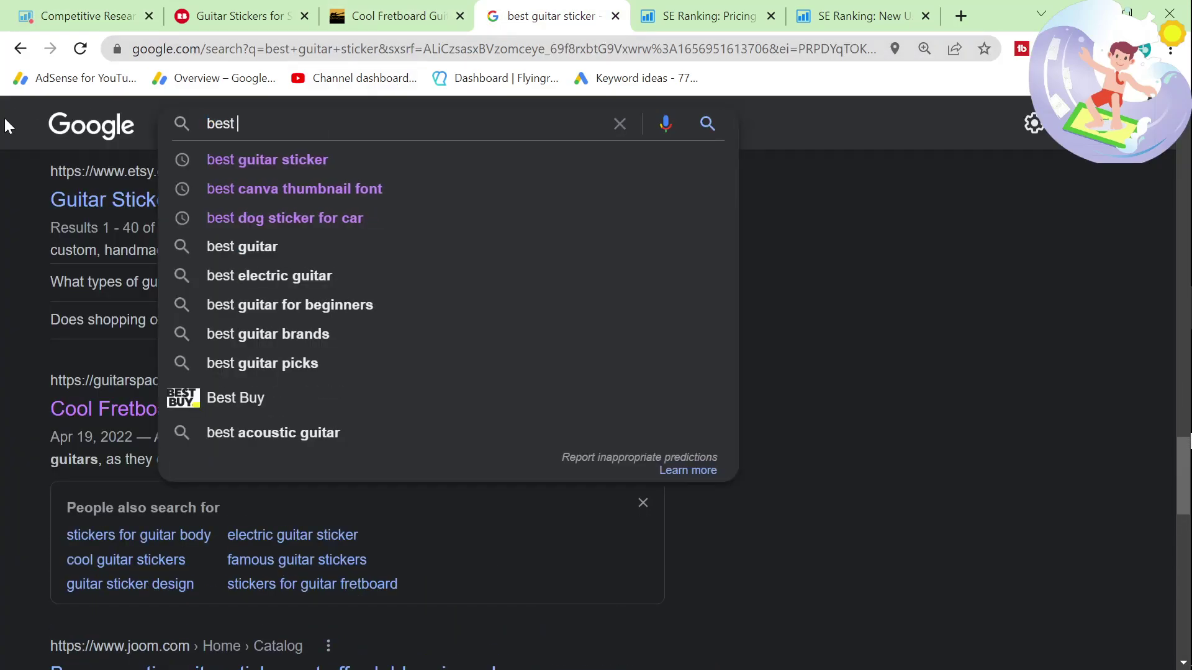
pyautogui.hotkey('ctrl', 'v')
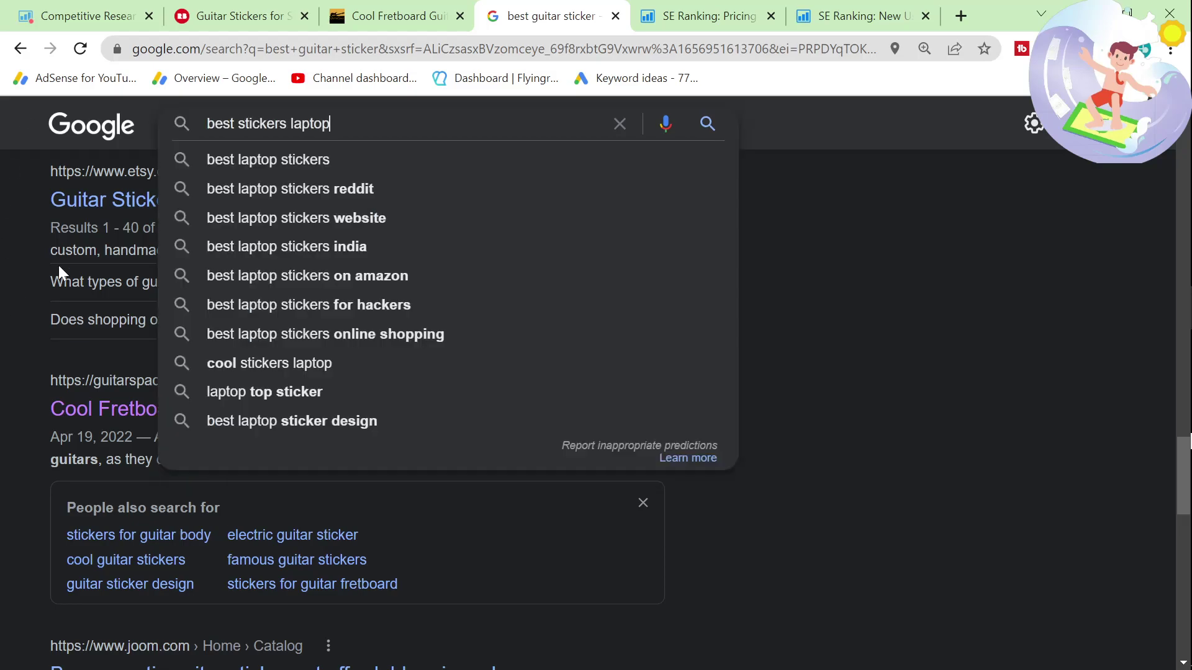
pyautogui.press('Return')
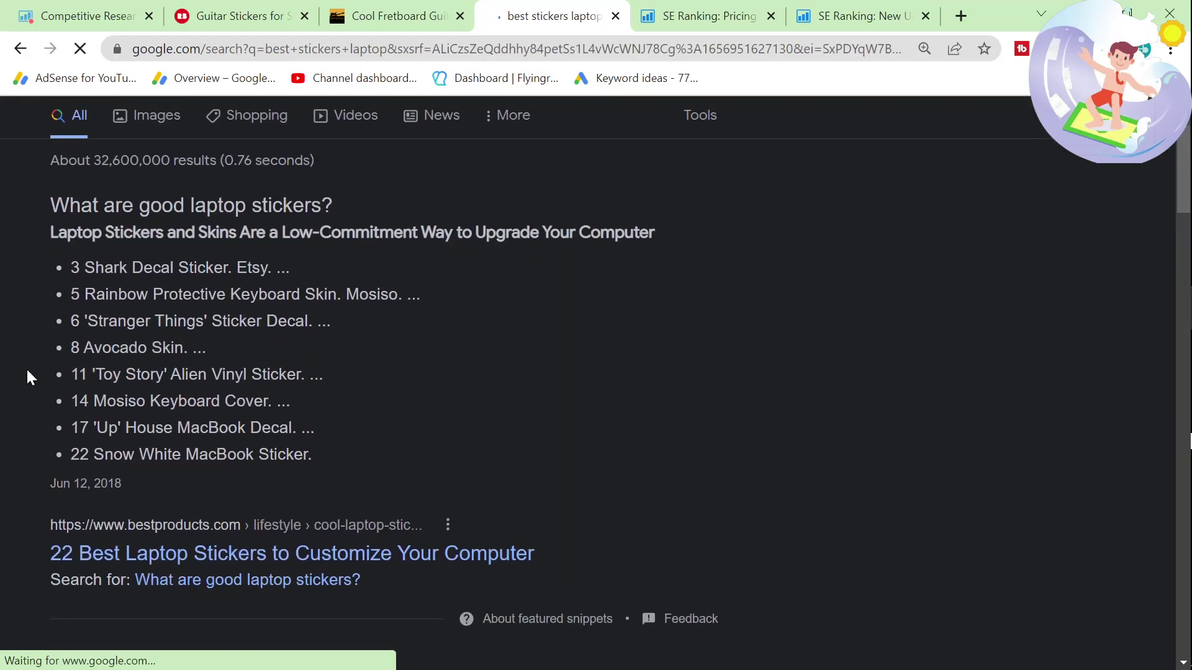
# Open the bestproducts and laptopmag results in background tabs
pyautogui.middleClick(218, 522)
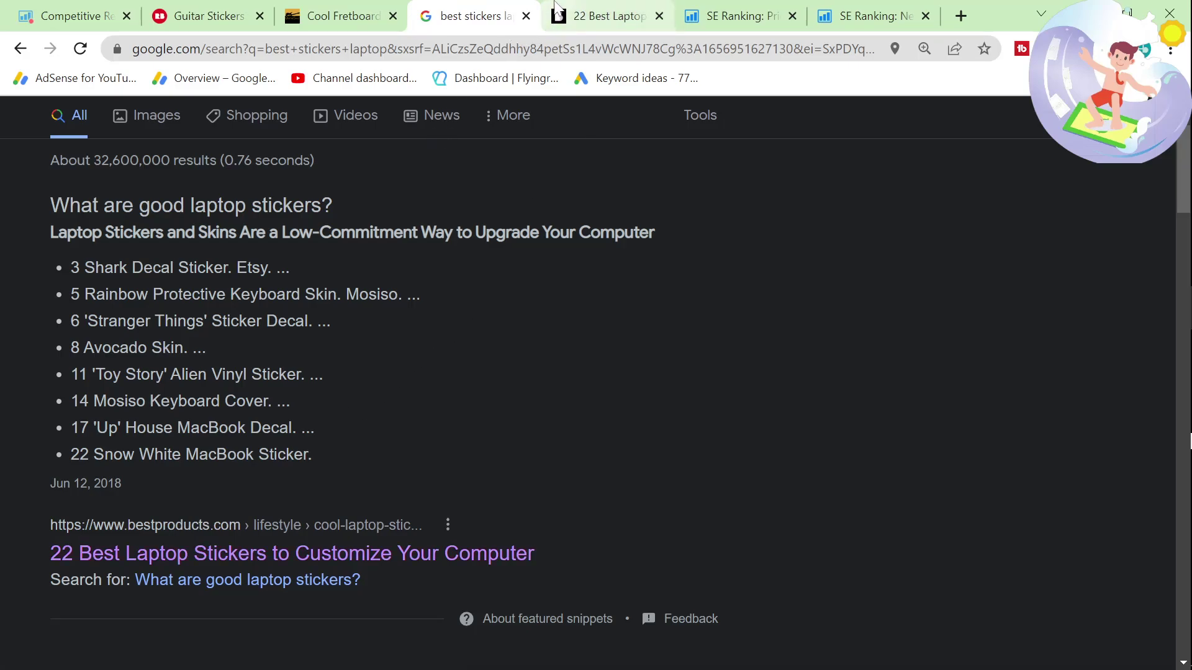
pyautogui.scroll(-8, 7, 482)
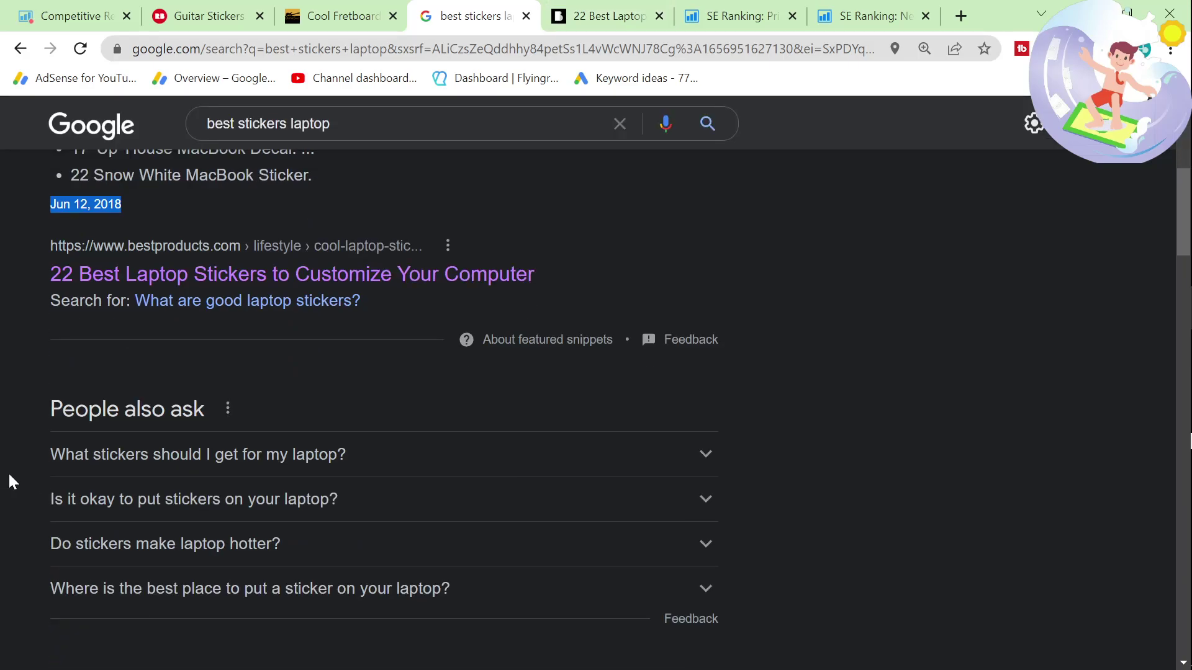
pyautogui.moveTo(14, 473); pyautogui.dragTo(166, 438)
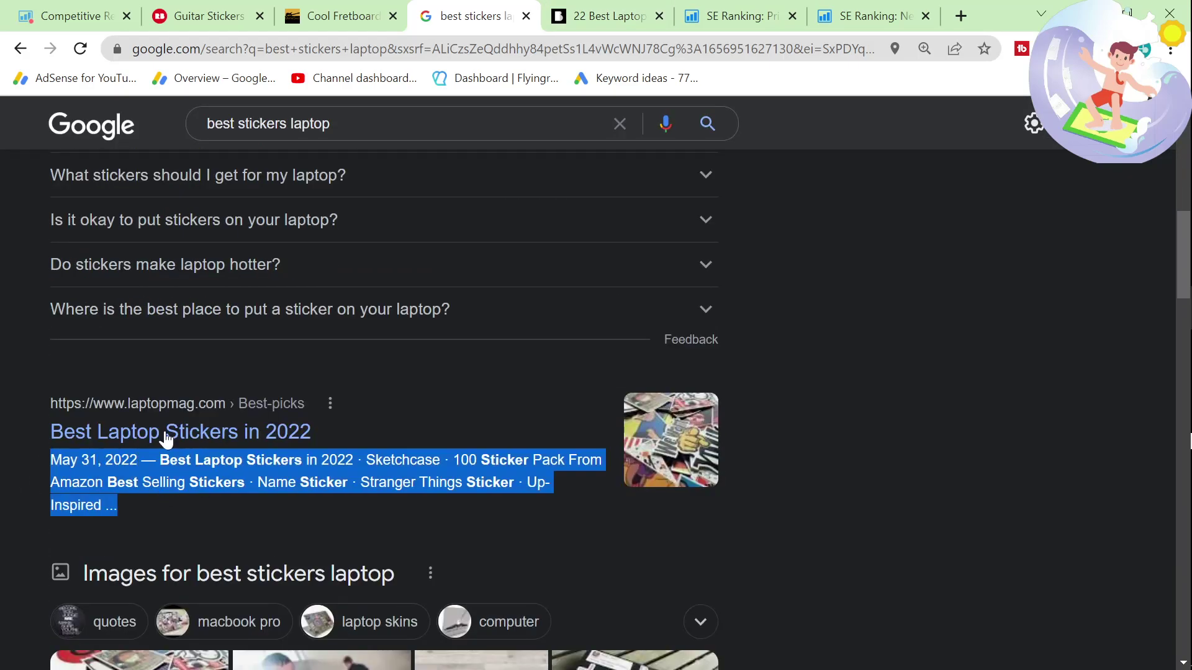
pyautogui.middleClick(244, 445)
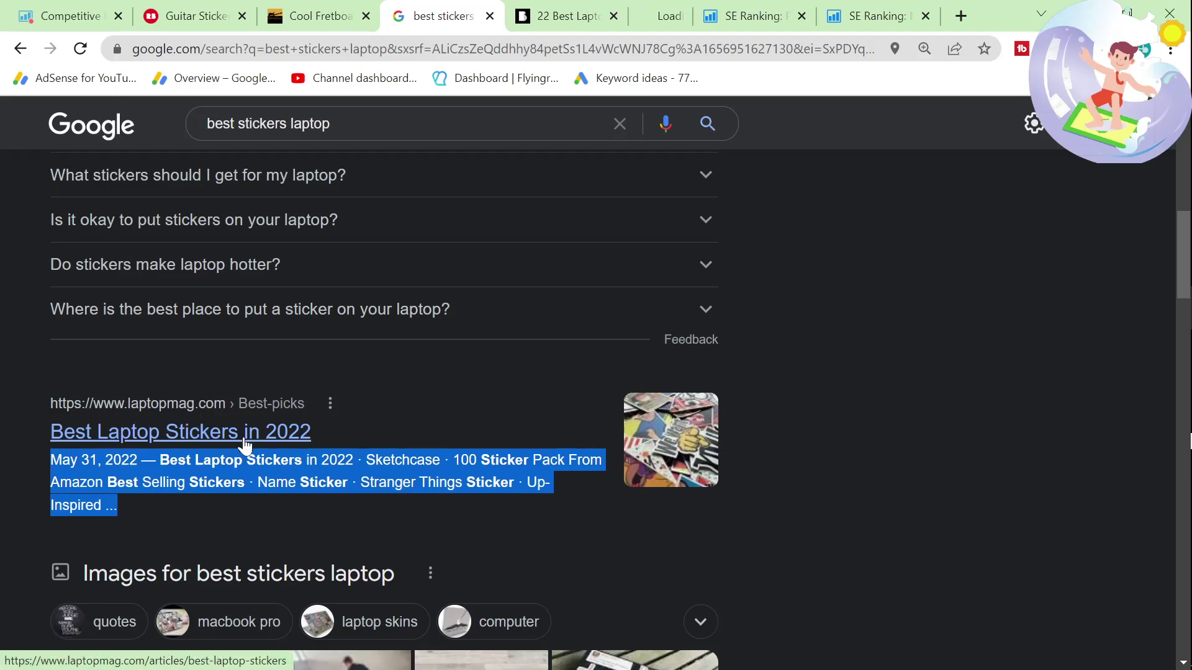
# View the bestproducts '22 Best Laptop Stickers' article, accepting its cookie notice
pyautogui.click(538, 20)
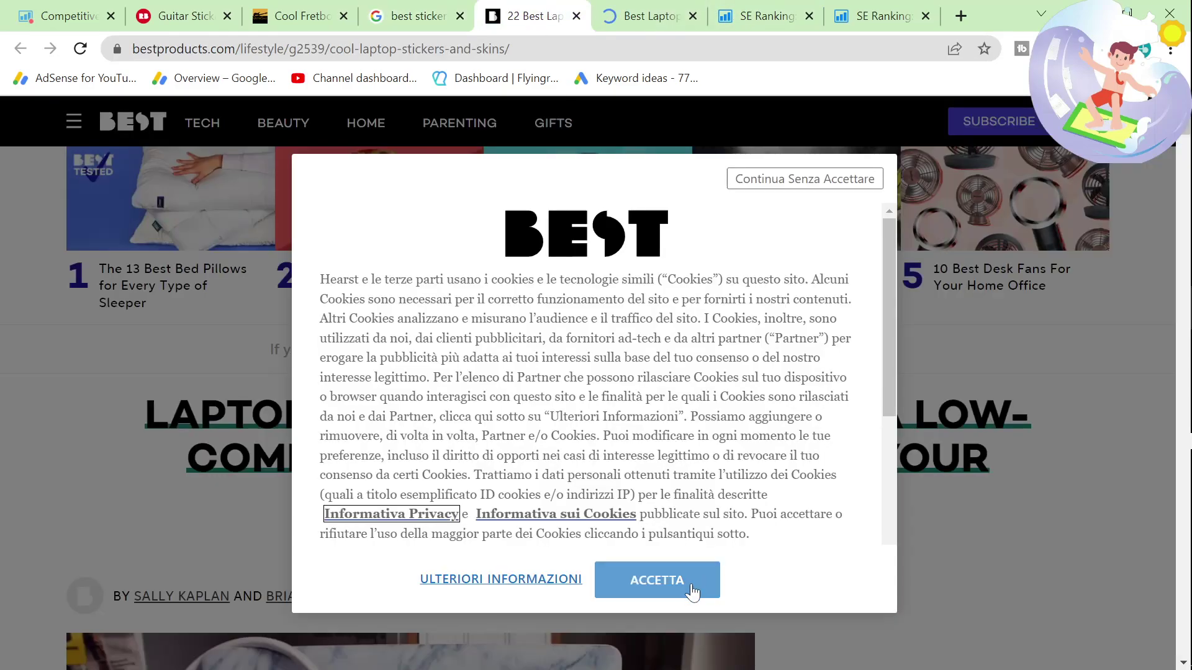
pyautogui.click(657, 581)
pyautogui.scroll(-5, 658, 553)
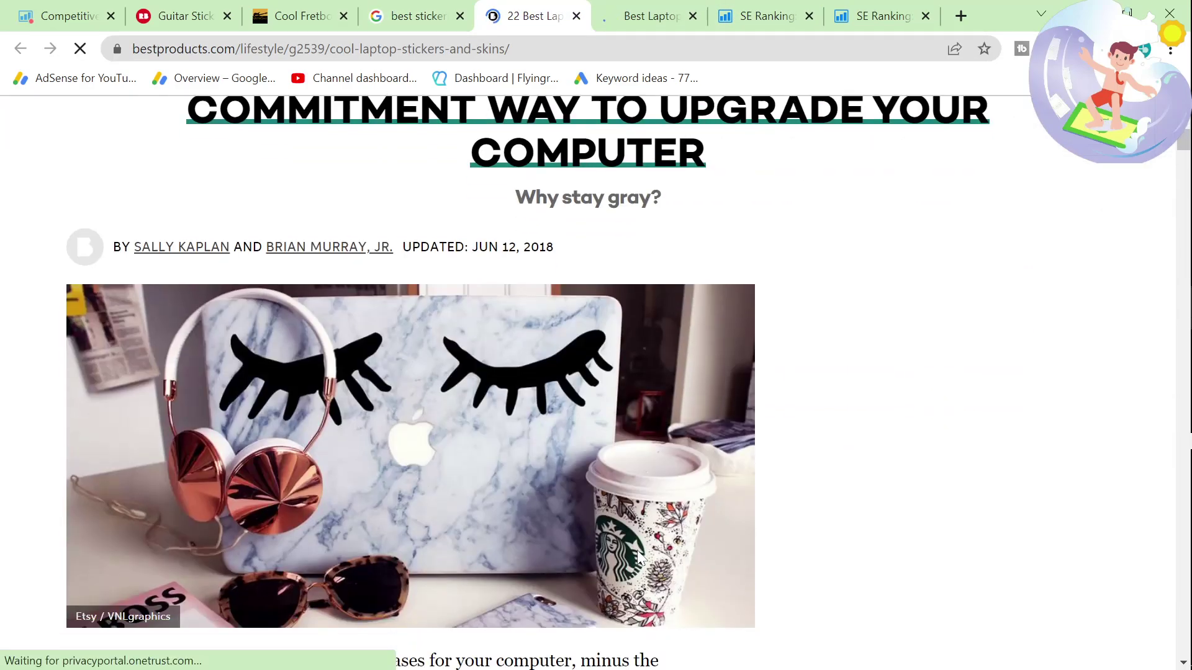
pyautogui.scroll(-8, 639, 553)
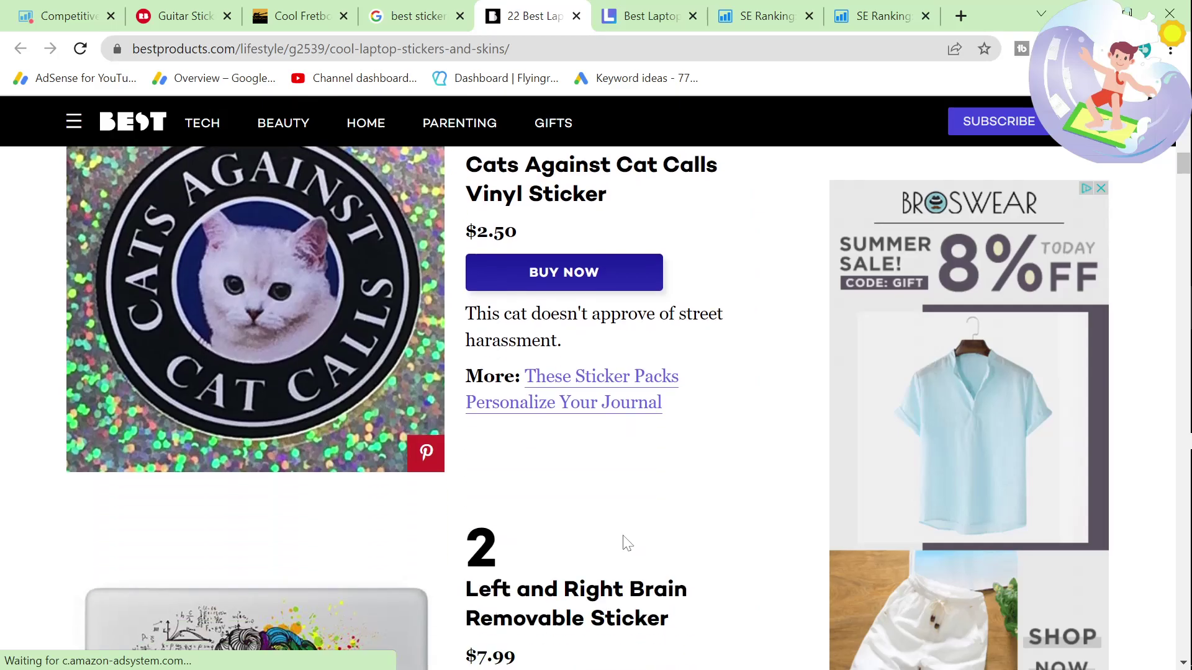
pyautogui.scroll(3, 497, 438)
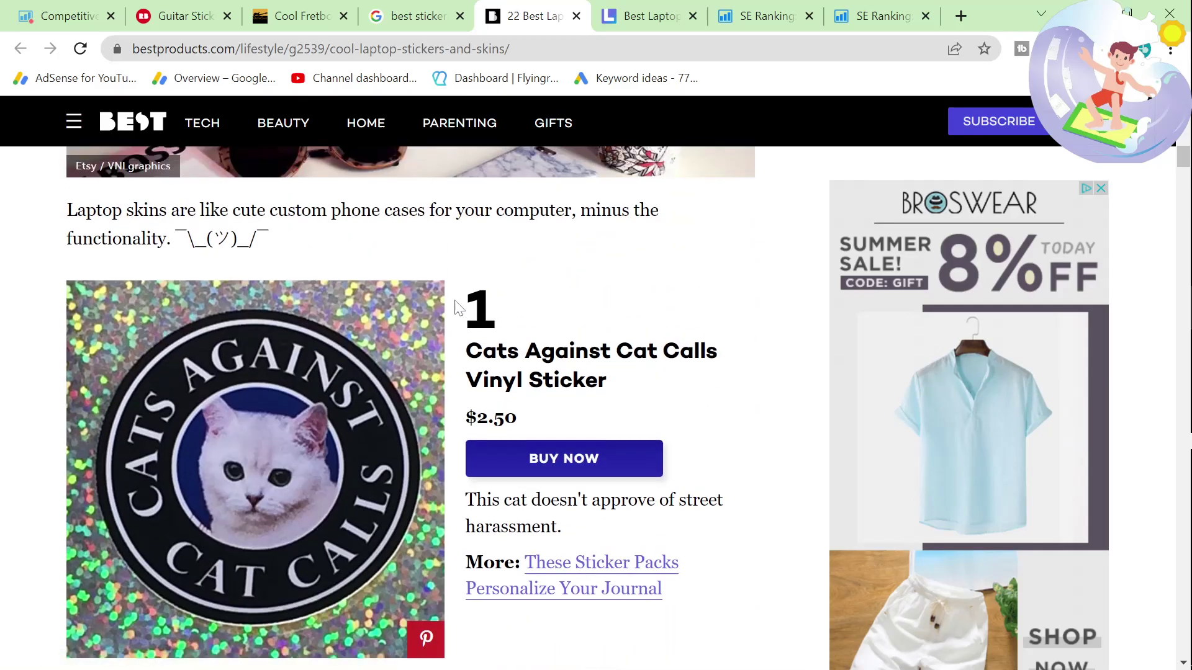
pyautogui.scroll(15, 434, 311)
pyautogui.scroll(-9, 433, 312)
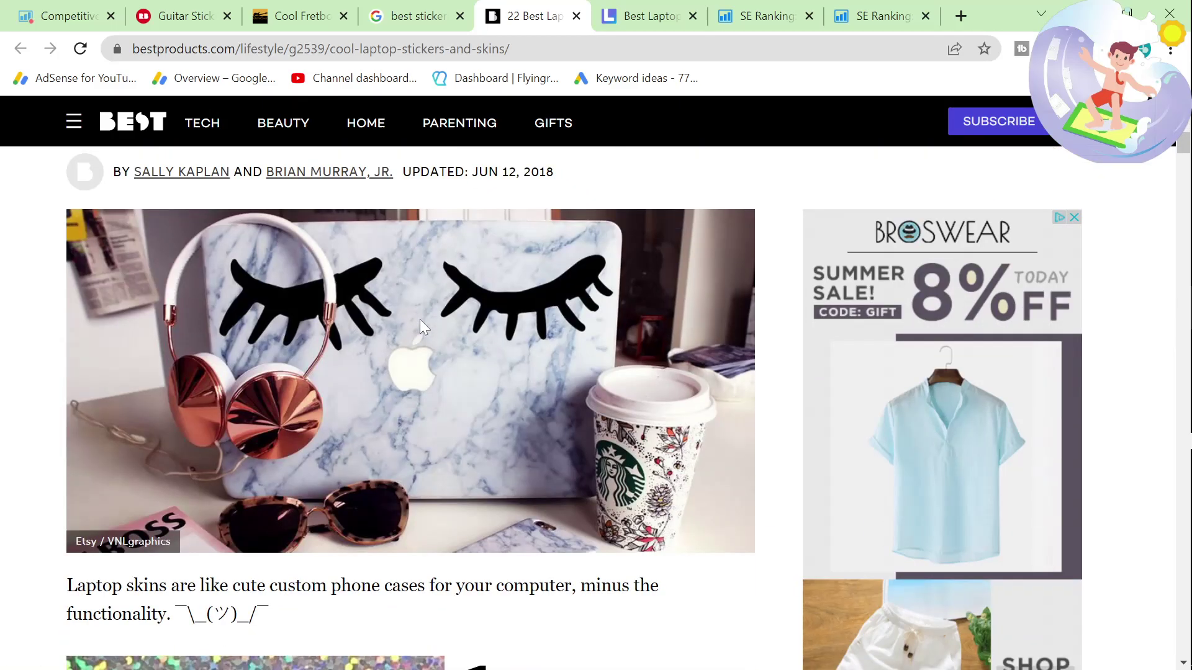
pyautogui.scroll(-6, 420, 319)
pyautogui.moveTo(621, 380); pyautogui.dragTo(686, 576)
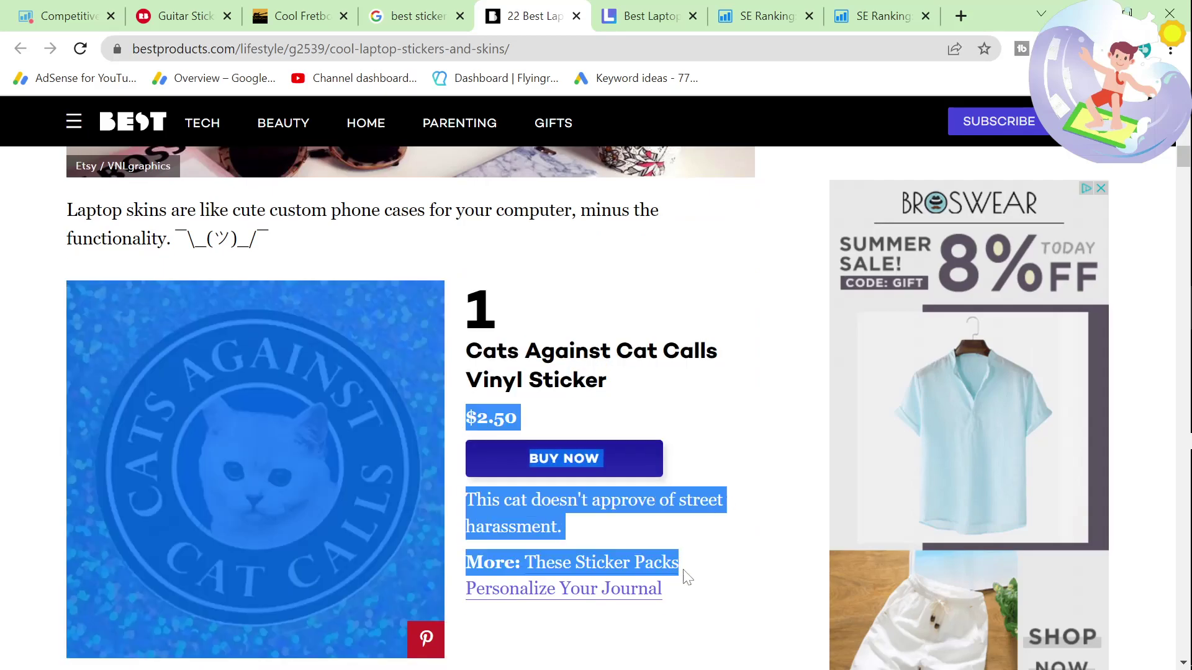
pyautogui.click(745, 539)
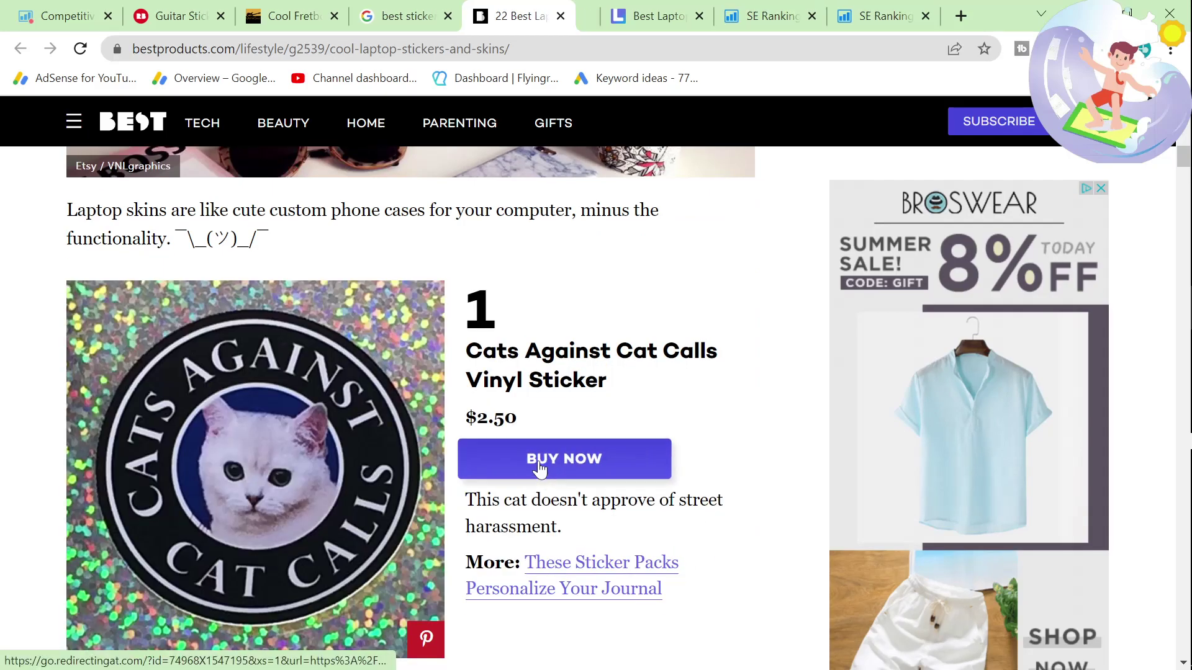
# Open the Cats Against Cat Calls sticker's Etsy listing and inspect its URL's affiliate tag
pyautogui.keyDown('ctrl'); pyautogui.click(539, 469); pyautogui.keyUp('ctrl')
pyautogui.click(580, 16)
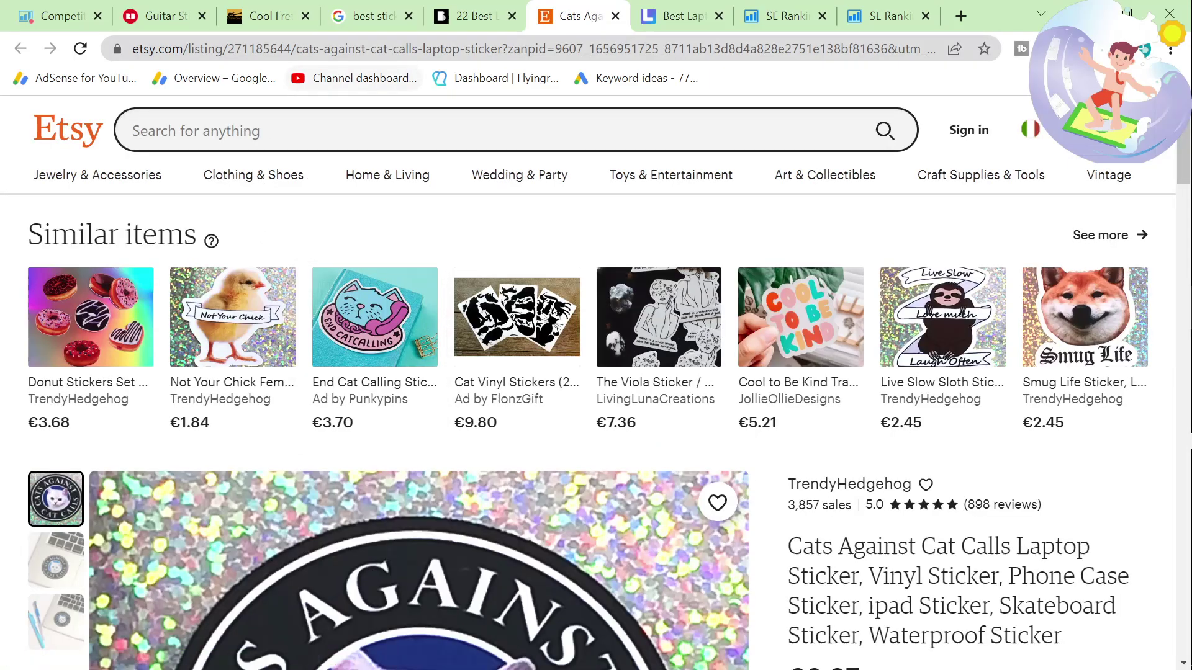
pyautogui.moveTo(527, 48); pyautogui.dragTo(583, 49)
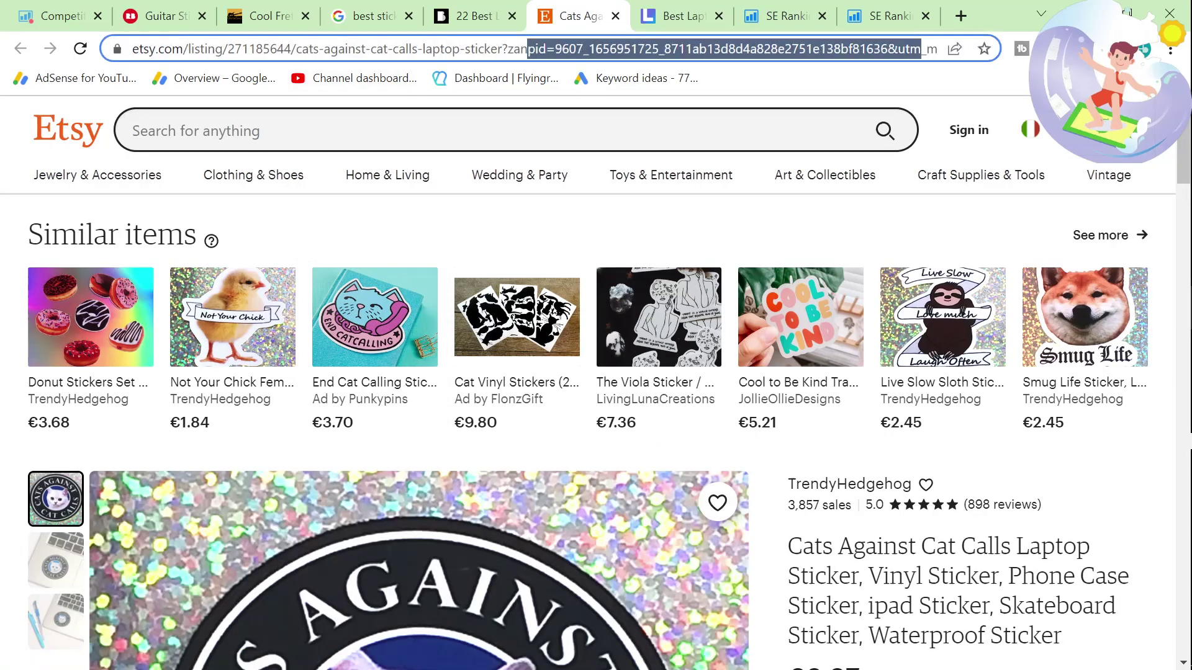
pyautogui.doubleClick(830, 48)
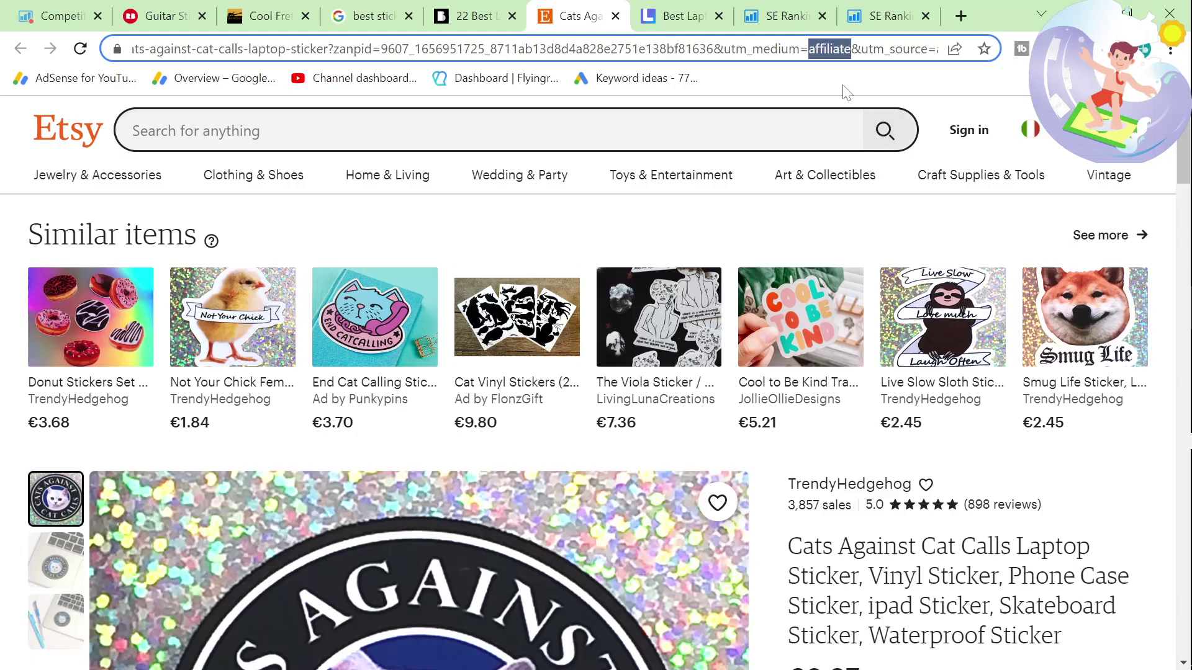
pyautogui.scroll(-2, 937, 475)
# Return to the bestproducts laptop stickers article and copy its web address
pyautogui.click(504, 10)
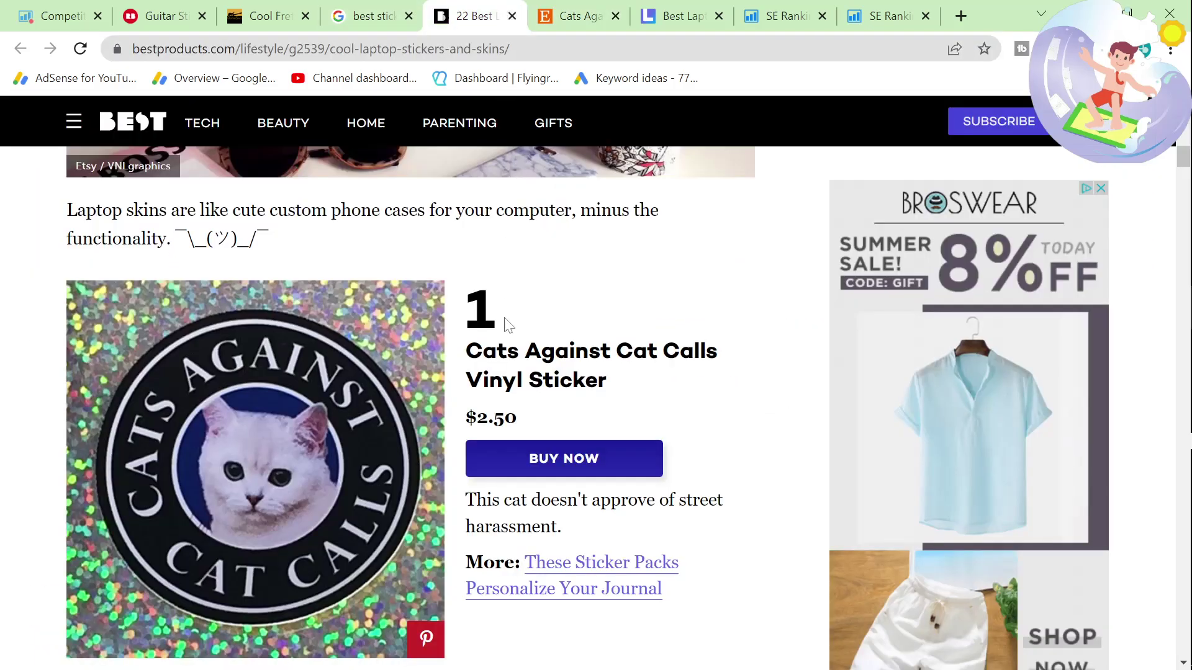
pyautogui.scroll(-3, 508, 324)
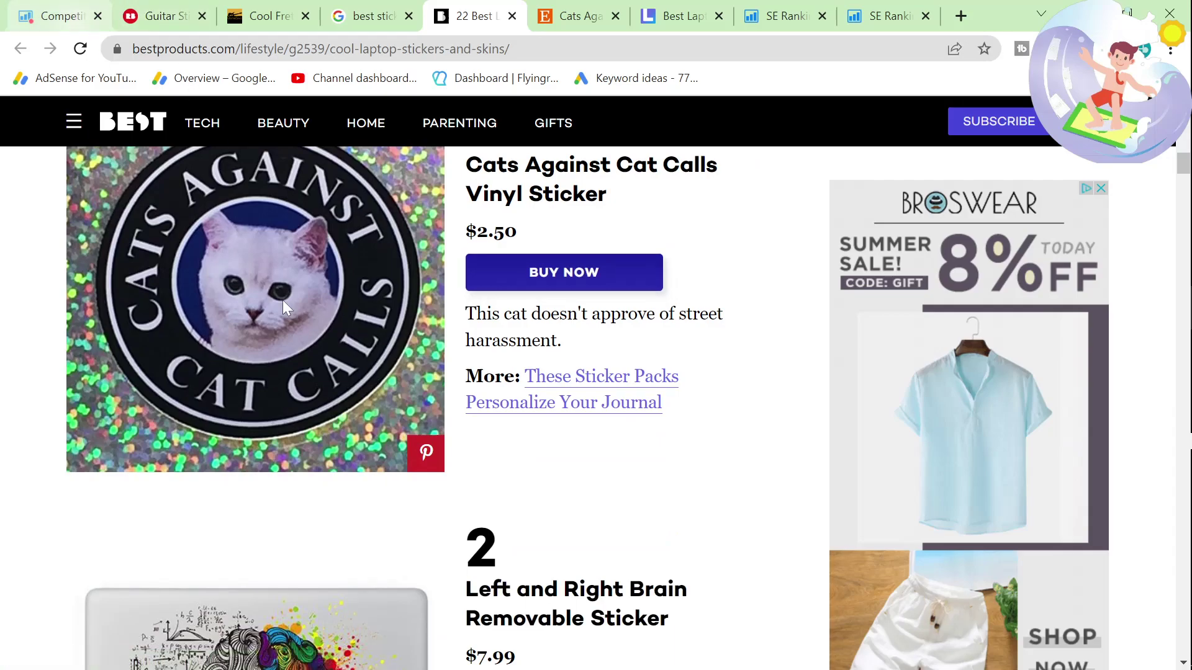
pyautogui.scroll(-3, 355, 420)
pyautogui.scroll(3, 355, 420)
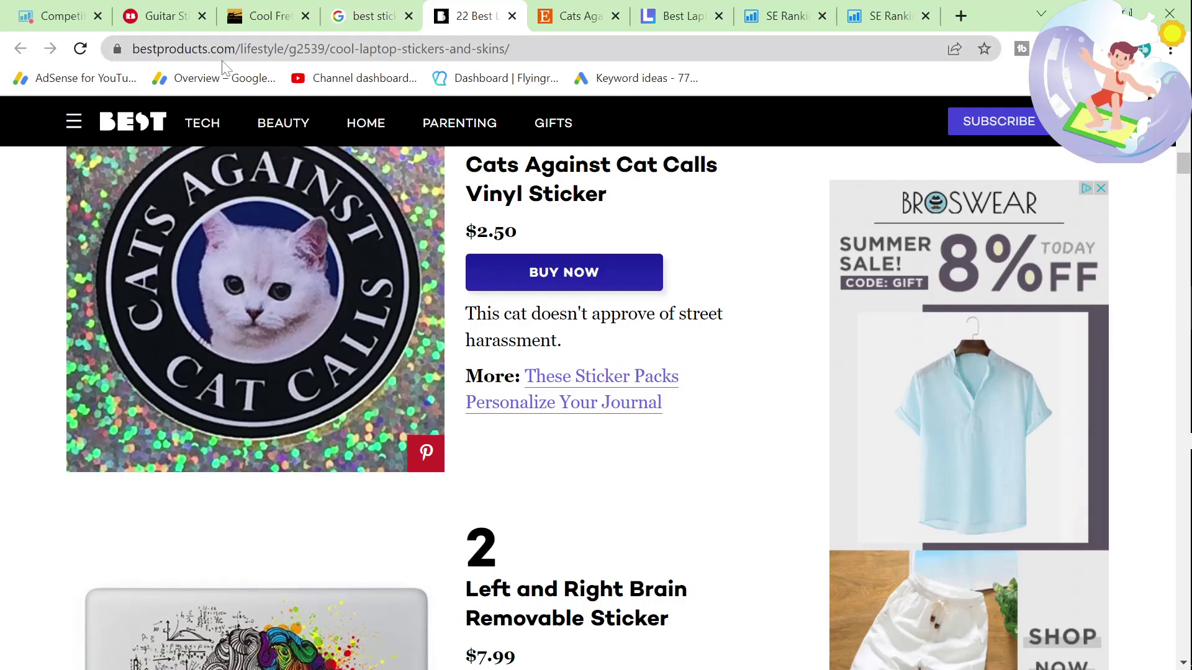
pyautogui.click(236, 50)
pyautogui.hotkey('ctrl', 'c')
# Replace redbubble.com with the bestproducts article URL in SE Ranking and run the analysis
pyautogui.click(60, 15)
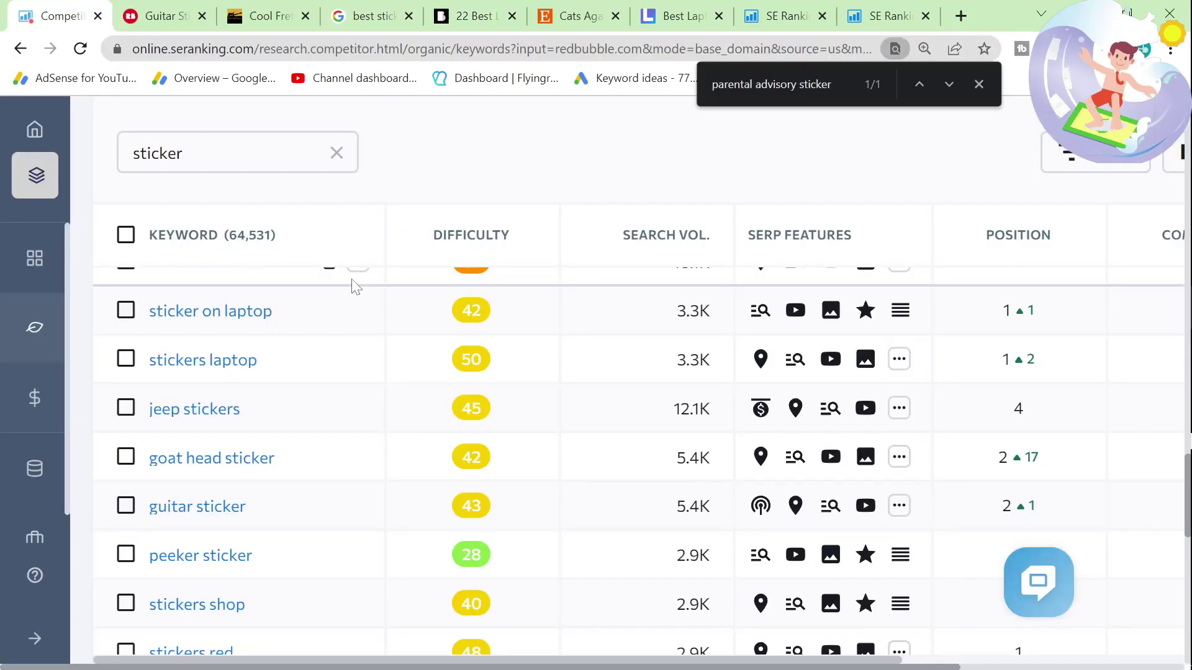
pyautogui.scroll(10, 350, 323)
pyautogui.scroll(5, 350, 322)
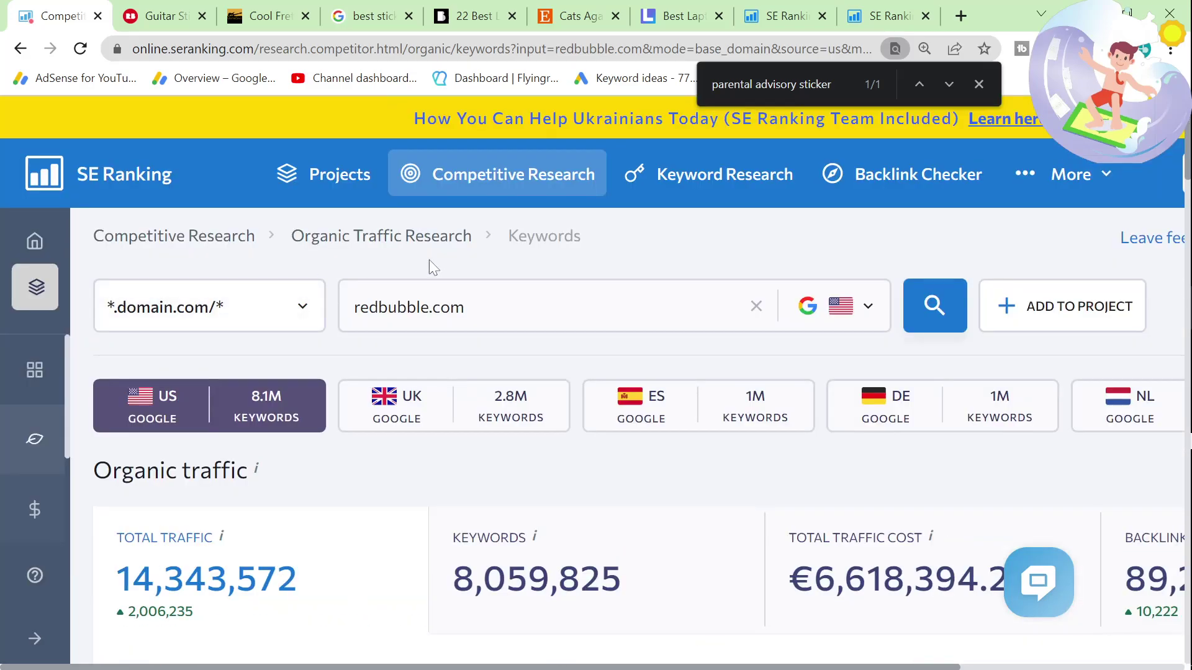
pyautogui.click(372, 306)
pyautogui.hotkey('ctrl', 'v')
pyautogui.click(944, 304)
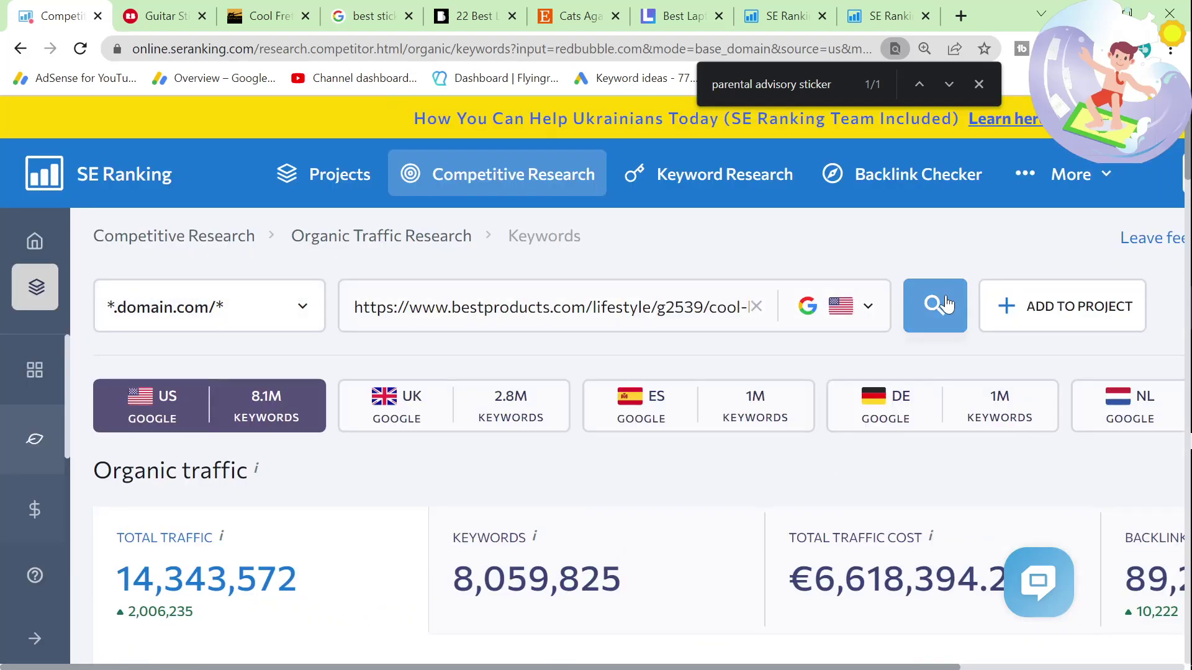
# Scroll through bestproducts.com's 1,015 sticker-filtered organic keywords
pyautogui.scroll(-5, 439, 444)
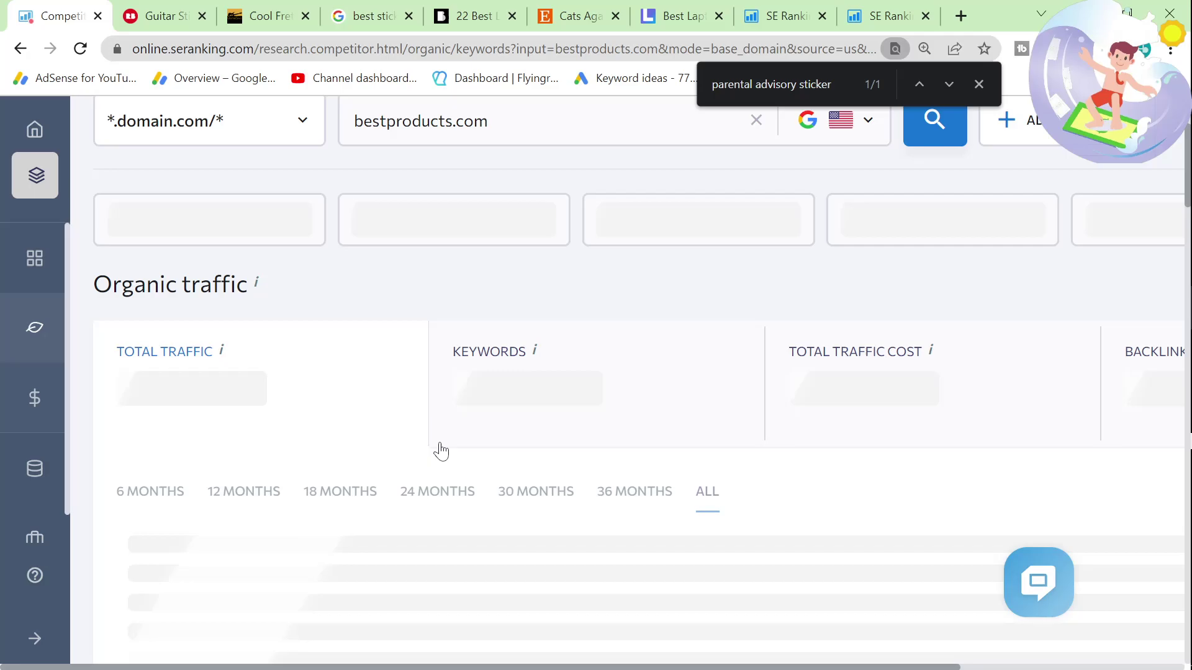
pyautogui.scroll(-6, 441, 449)
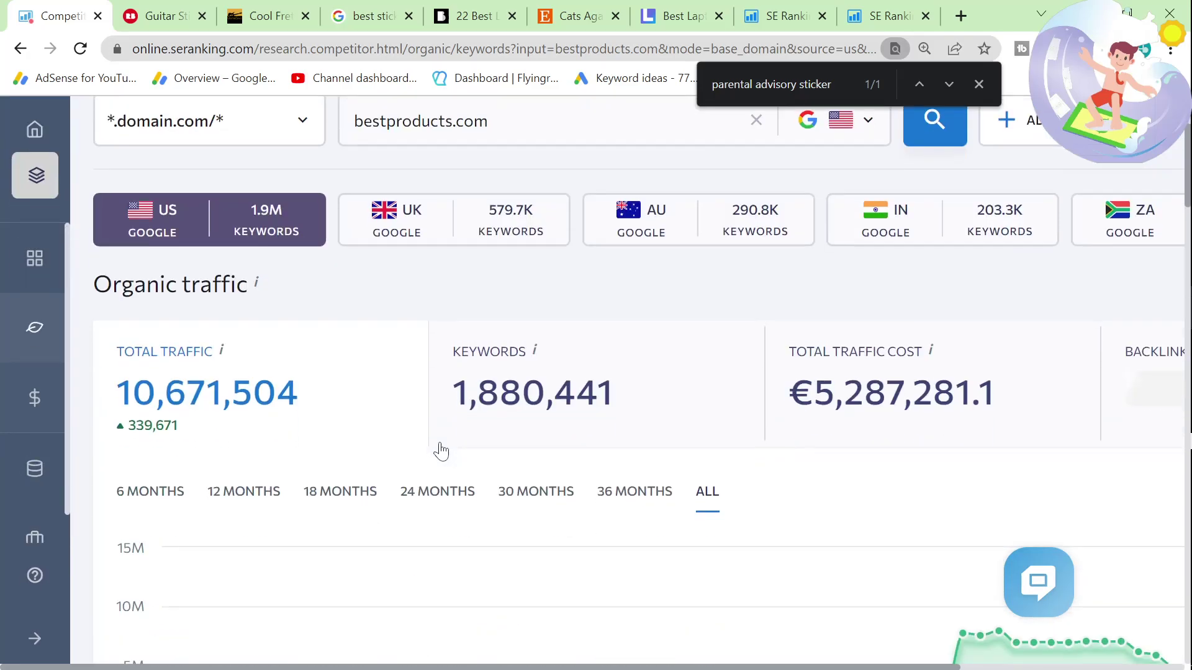
pyautogui.scroll(-5, 441, 449)
pyautogui.scroll(-5, 441, 449)
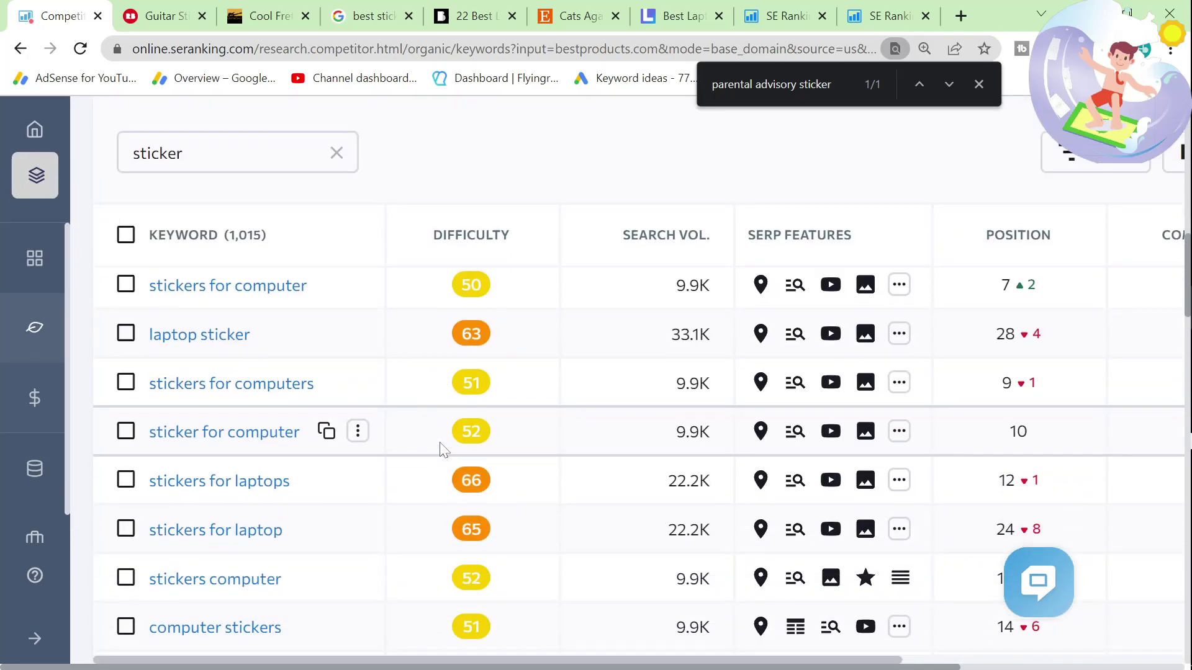
pyautogui.scroll(3, 474, 346)
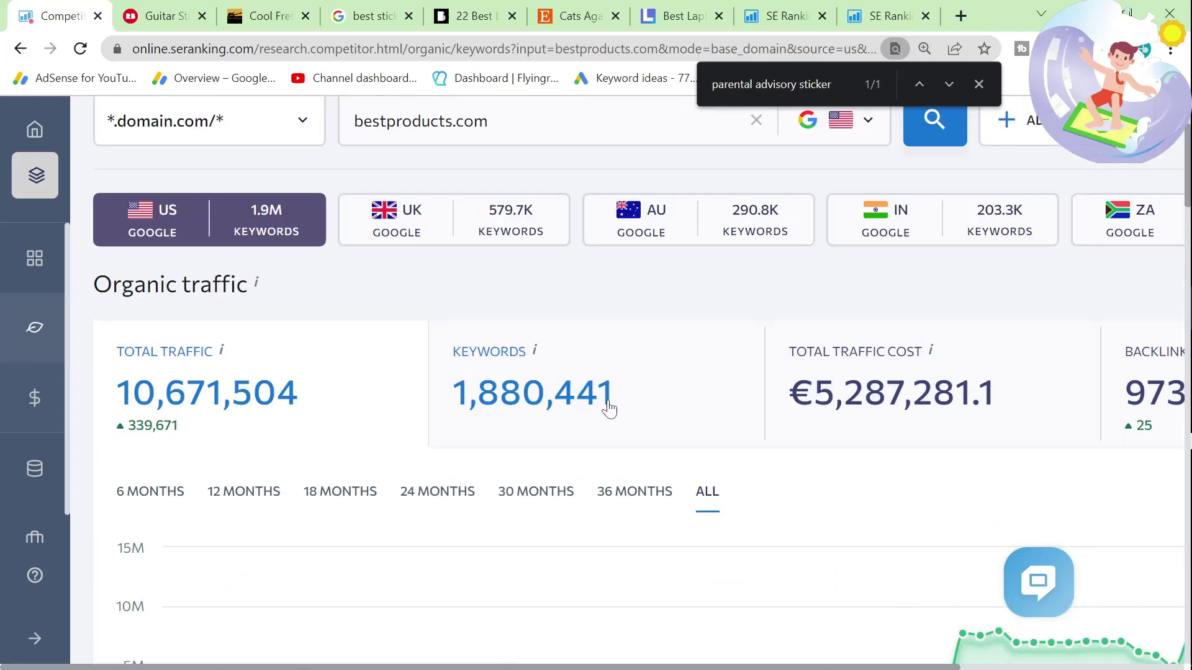
pyautogui.scroll(-5, 608, 408)
pyautogui.scroll(9, 605, 412)
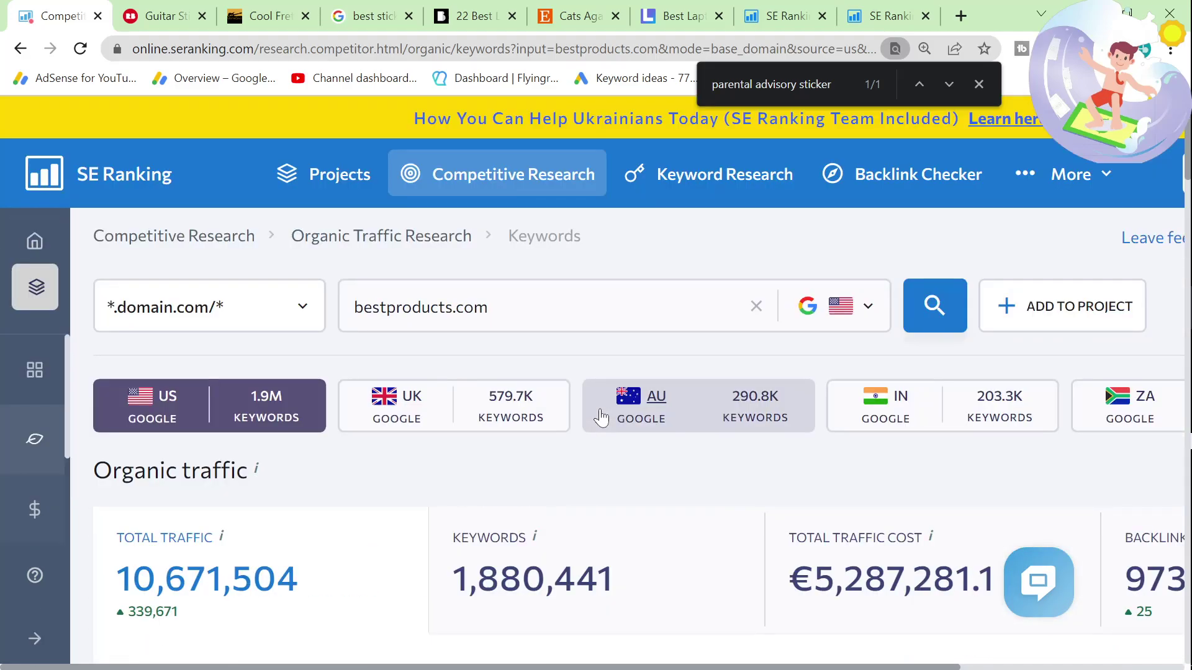
pyautogui.click(489, 307)
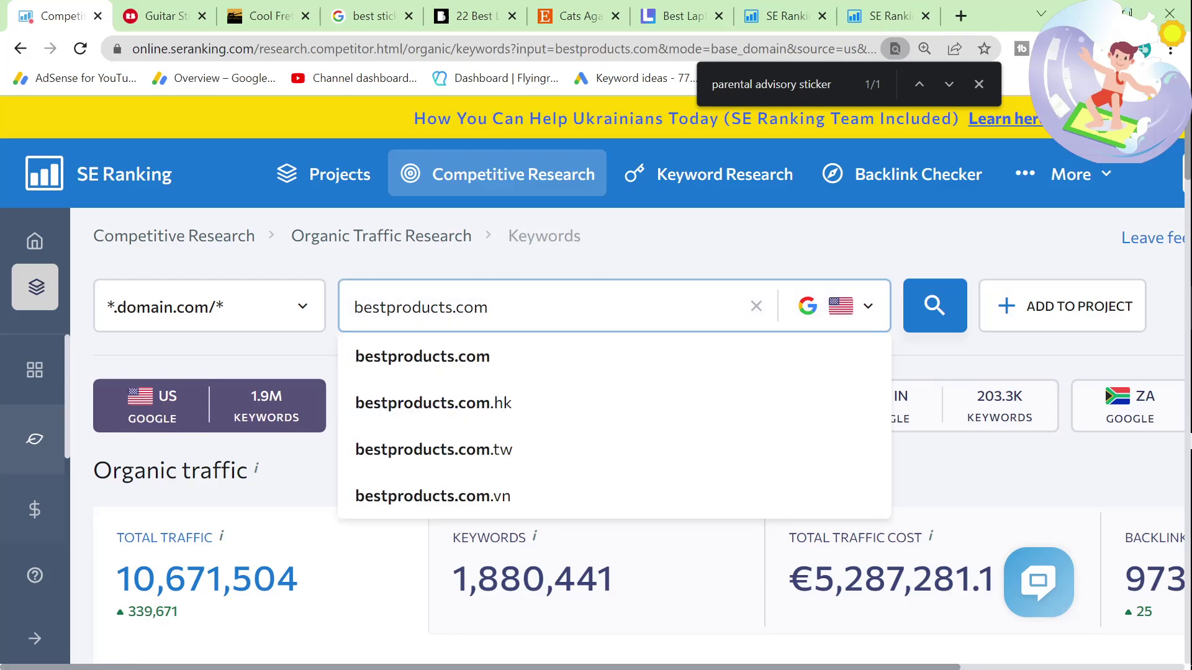
pyautogui.scroll(-12, 532, 303)
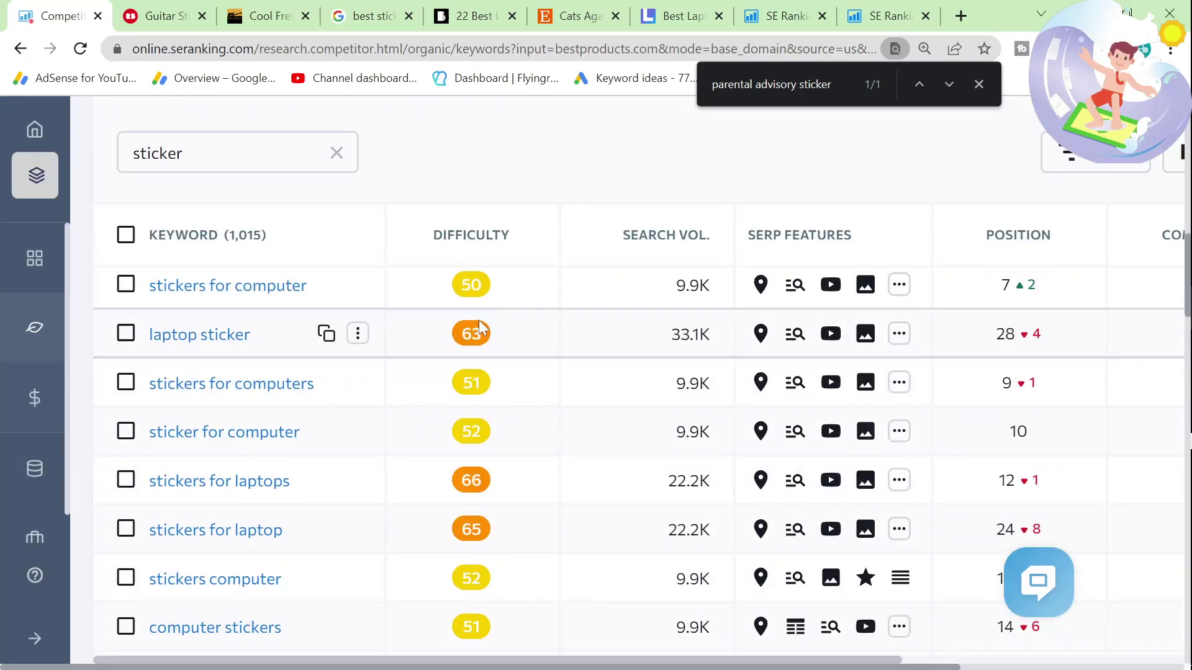
pyautogui.scroll(5, 931, 558)
pyautogui.scroll(-4, 815, 509)
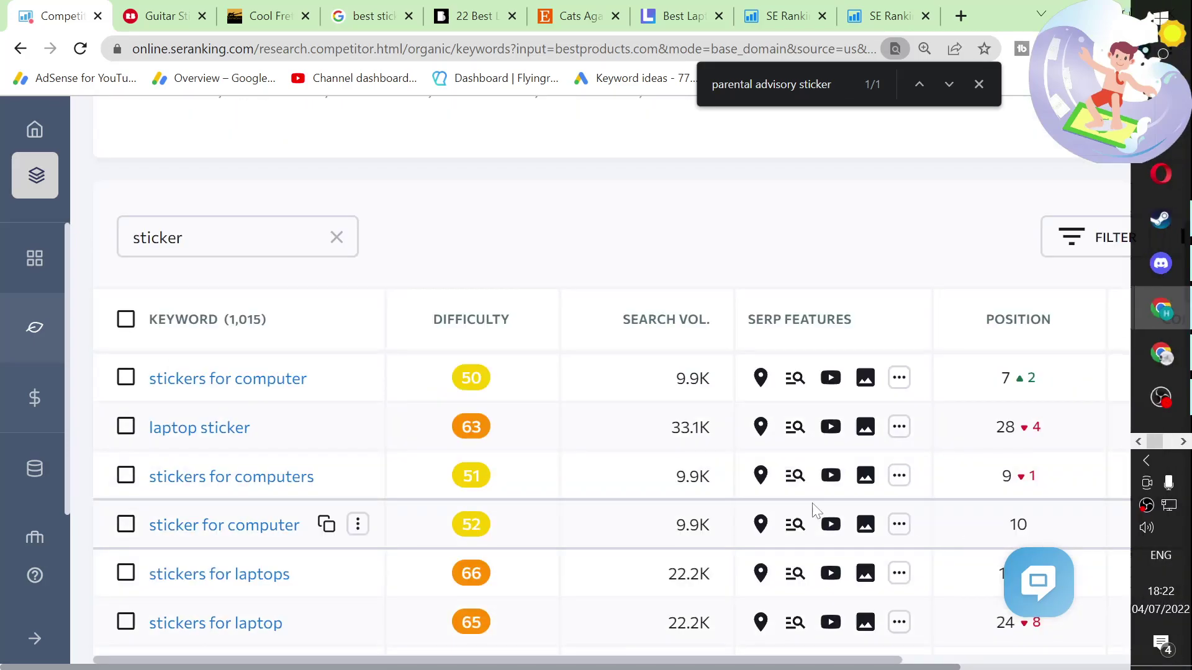
pyautogui.scroll(12, 815, 508)
pyautogui.scroll(-13, 776, 511)
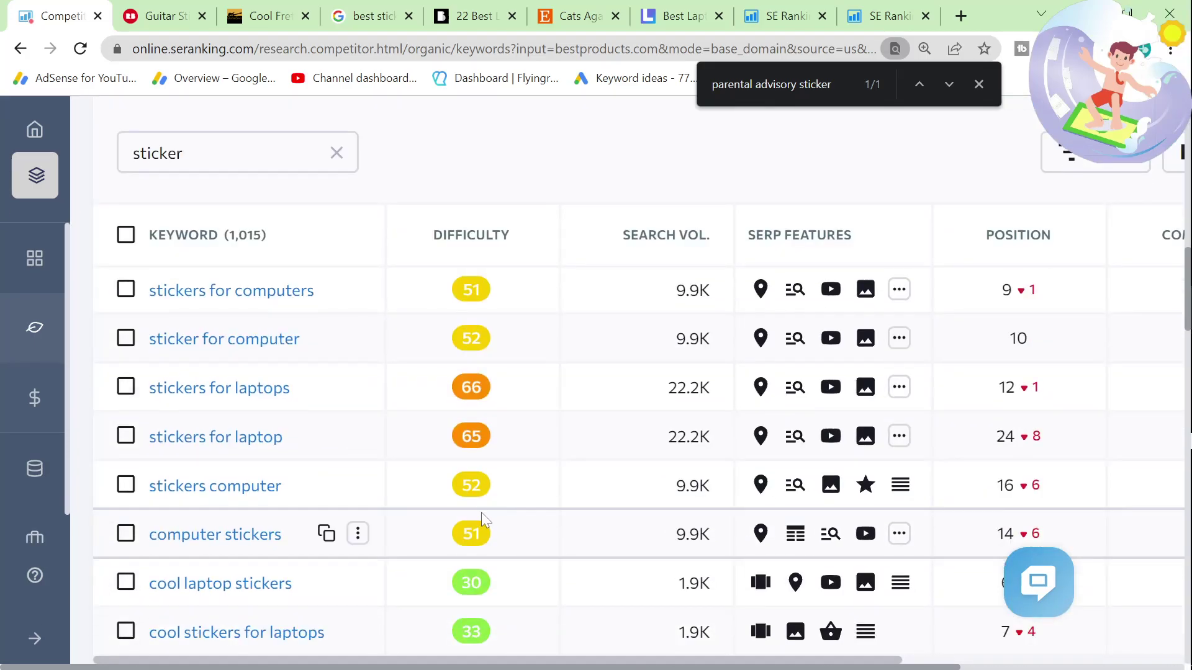
pyautogui.scroll(-2, 441, 526)
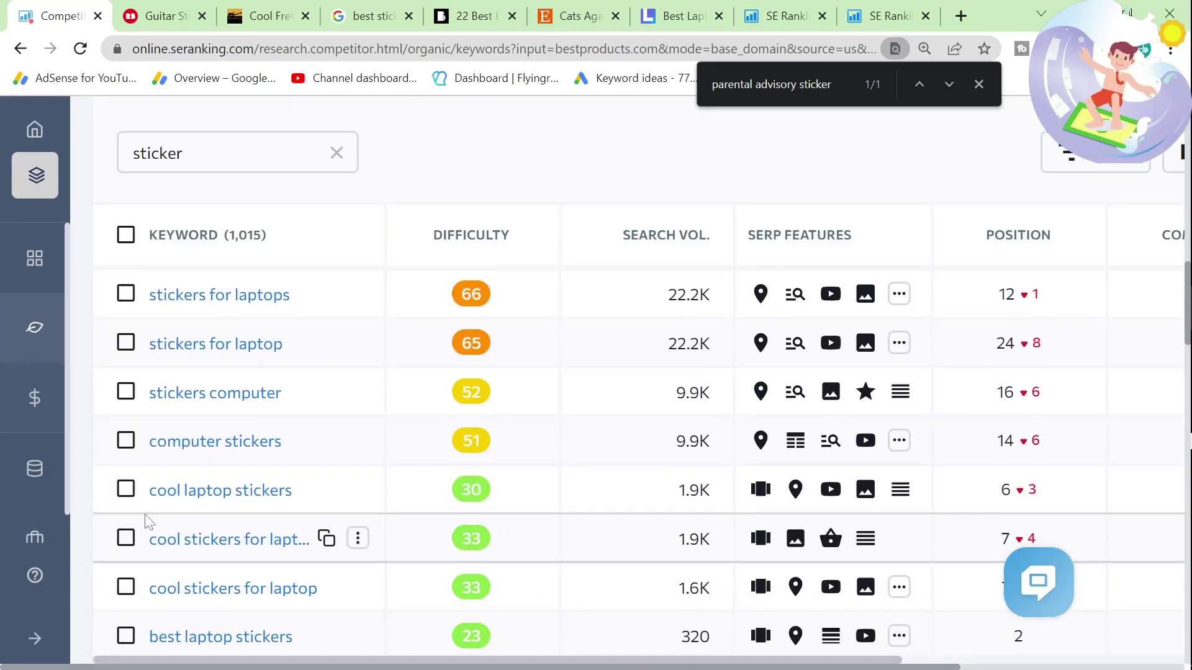
pyautogui.scroll(-3, 224, 509)
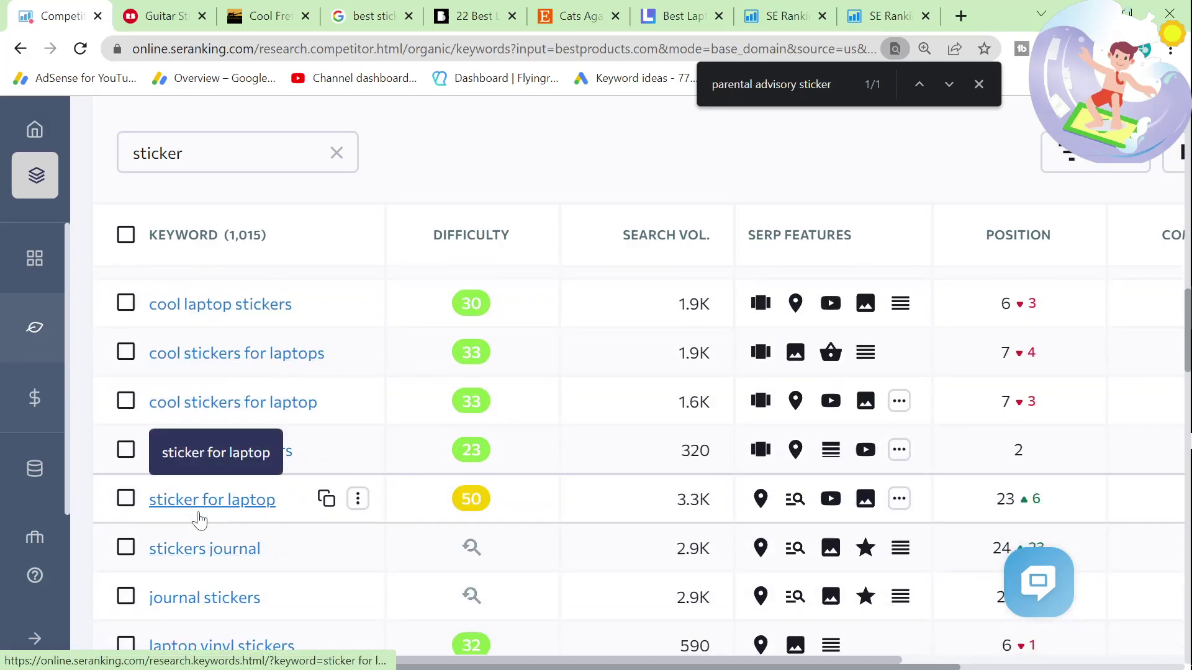
pyautogui.scroll(8, 338, 556)
pyautogui.scroll(-5, 338, 555)
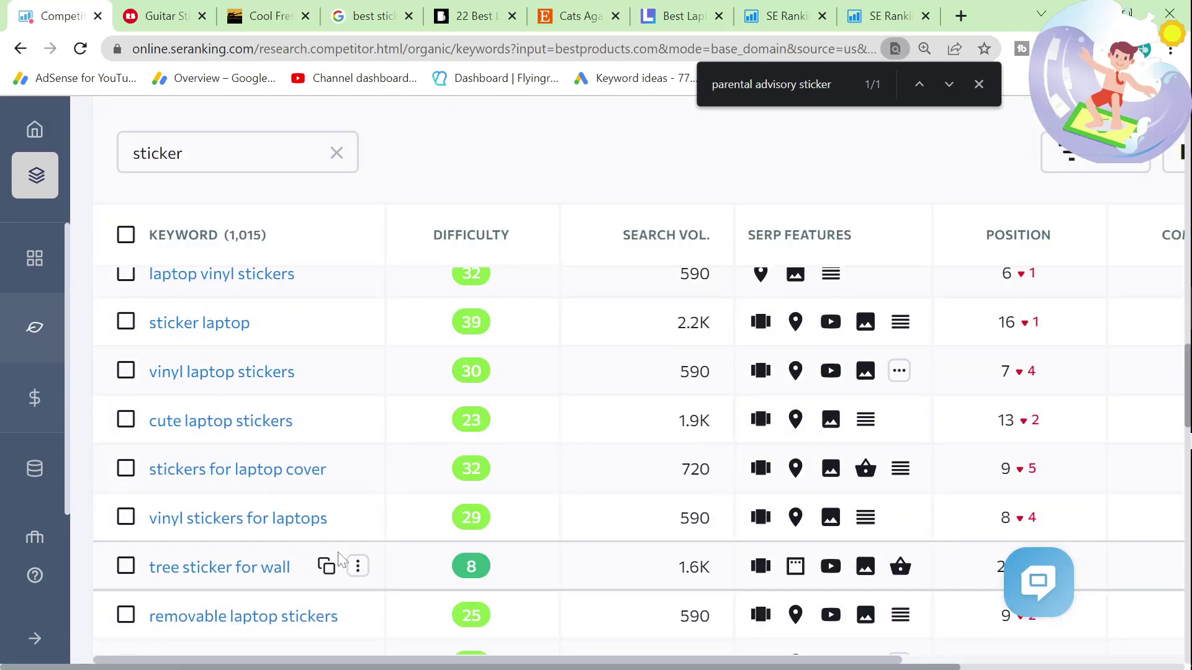
pyautogui.moveTo(323, 520); pyautogui.dragTo(373, 168)
pyautogui.scroll(-2, 311, 529)
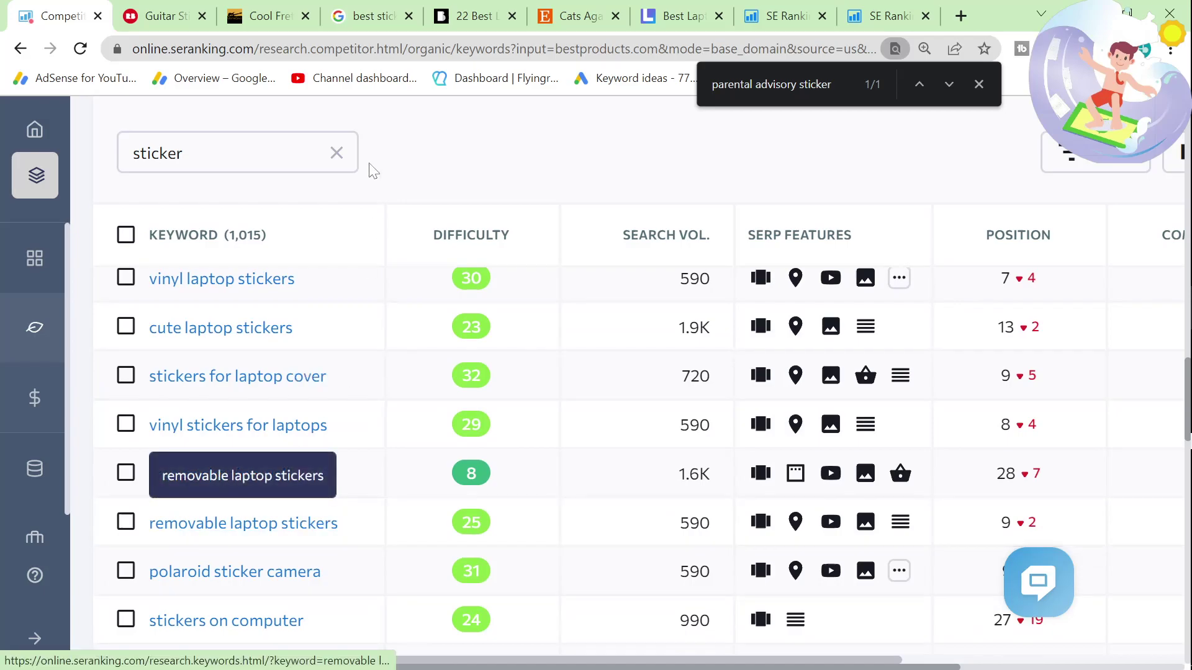
# Go back through the Redbubble and fretboard tabs to the bestproducts laptop stickers article
pyautogui.click(155, 13)
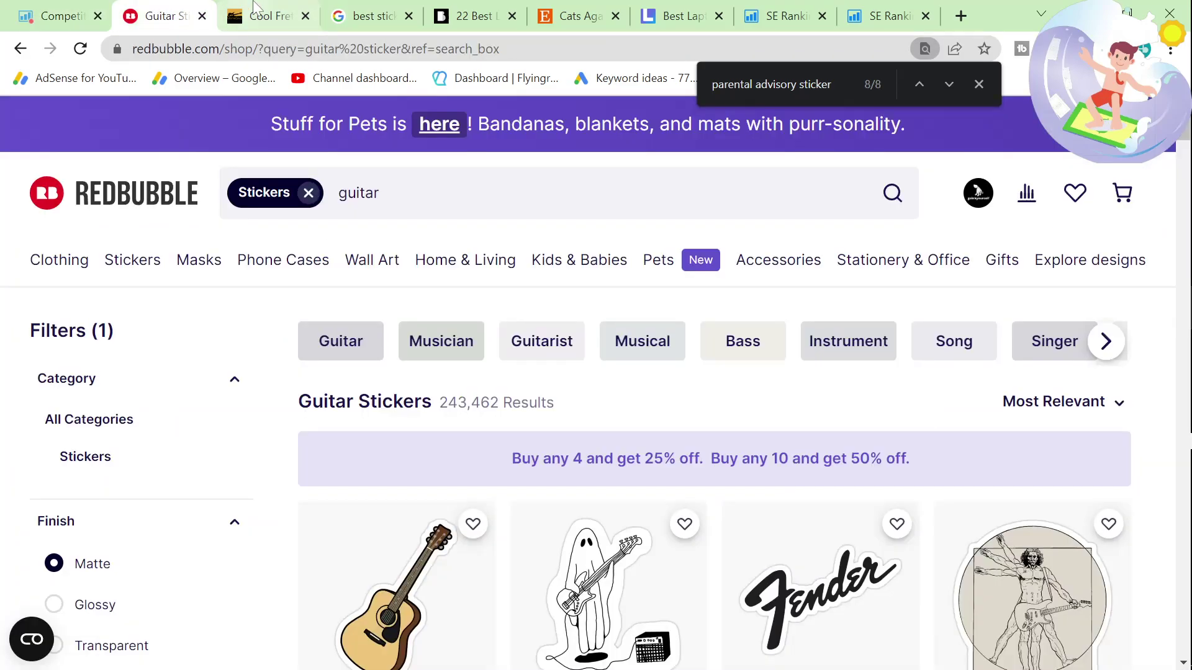
pyautogui.click(267, 15)
pyautogui.click(472, 18)
pyautogui.scroll(-6, 392, 475)
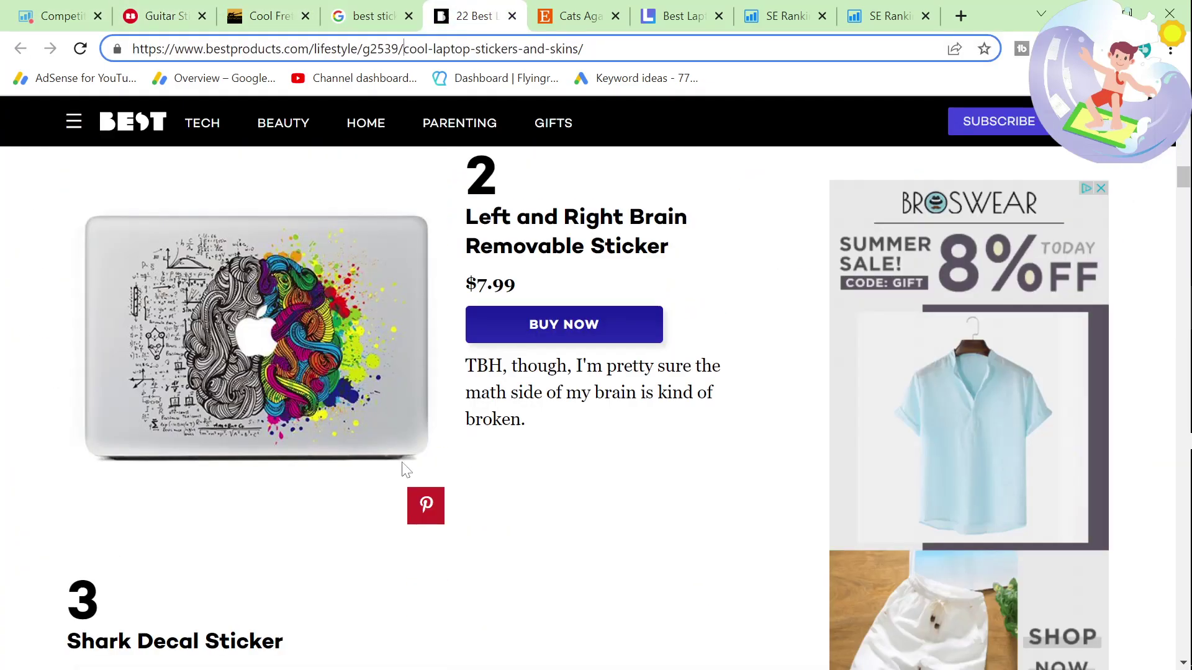
pyautogui.moveTo(455, 312); pyautogui.dragTo(647, 396)
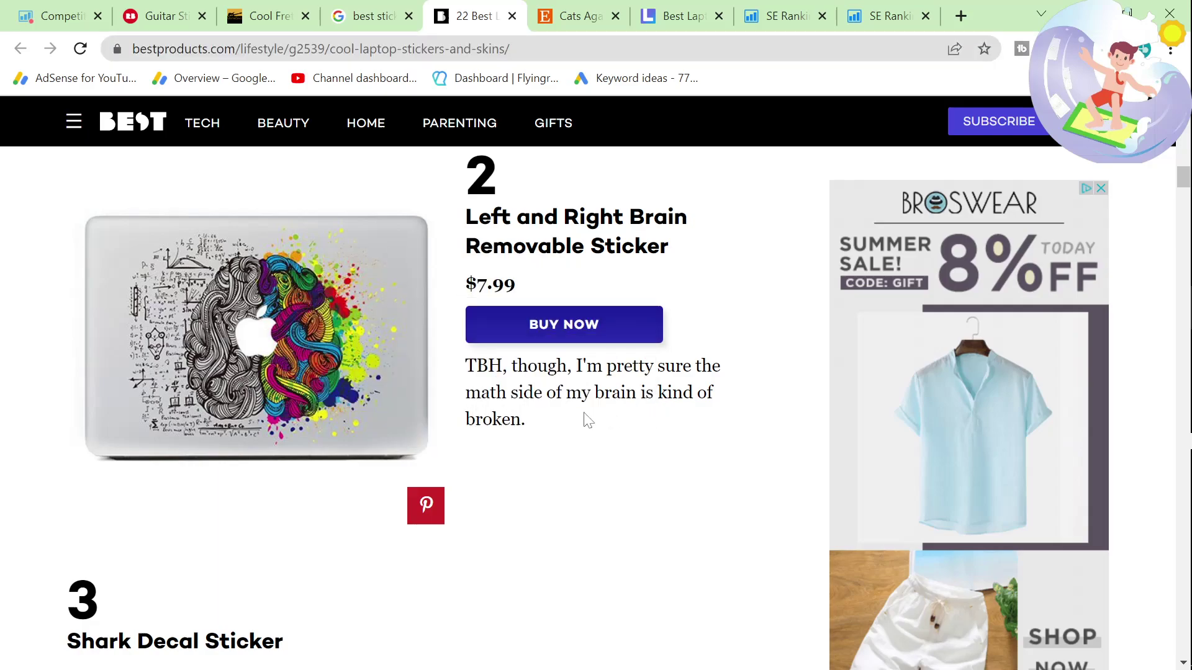
# Open shop pages for the Left and Right Brain sticker, shark sticker and Tropical Leaves Skin
pyautogui.click(487, 322)
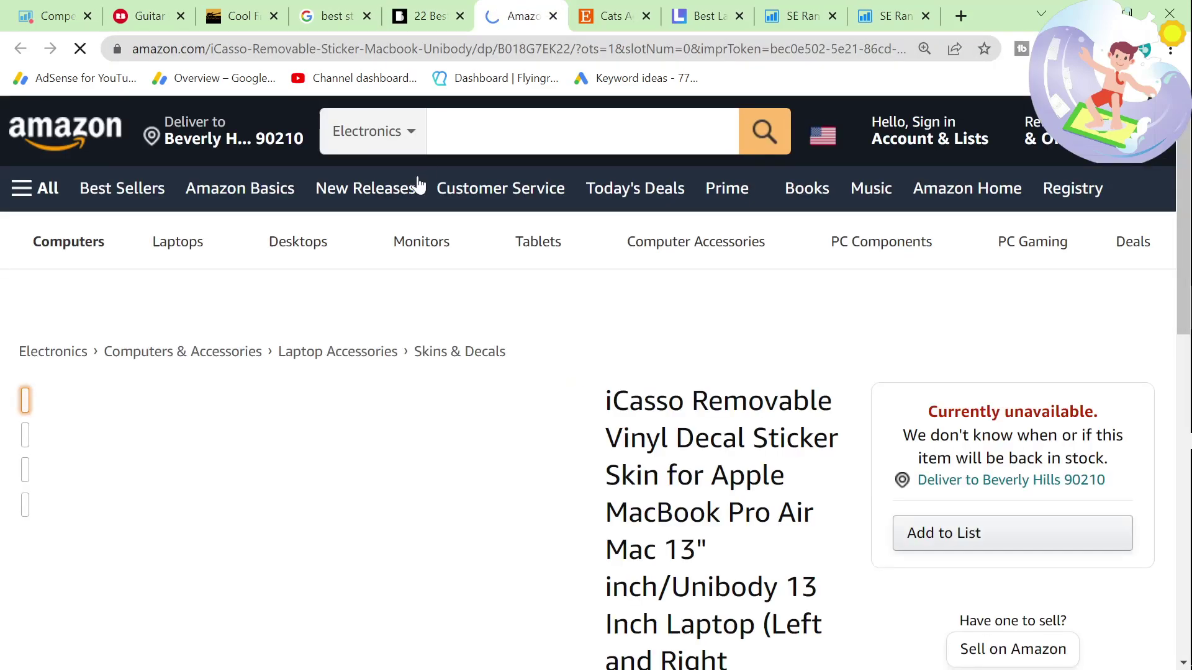
pyautogui.scroll(-1, 444, 221)
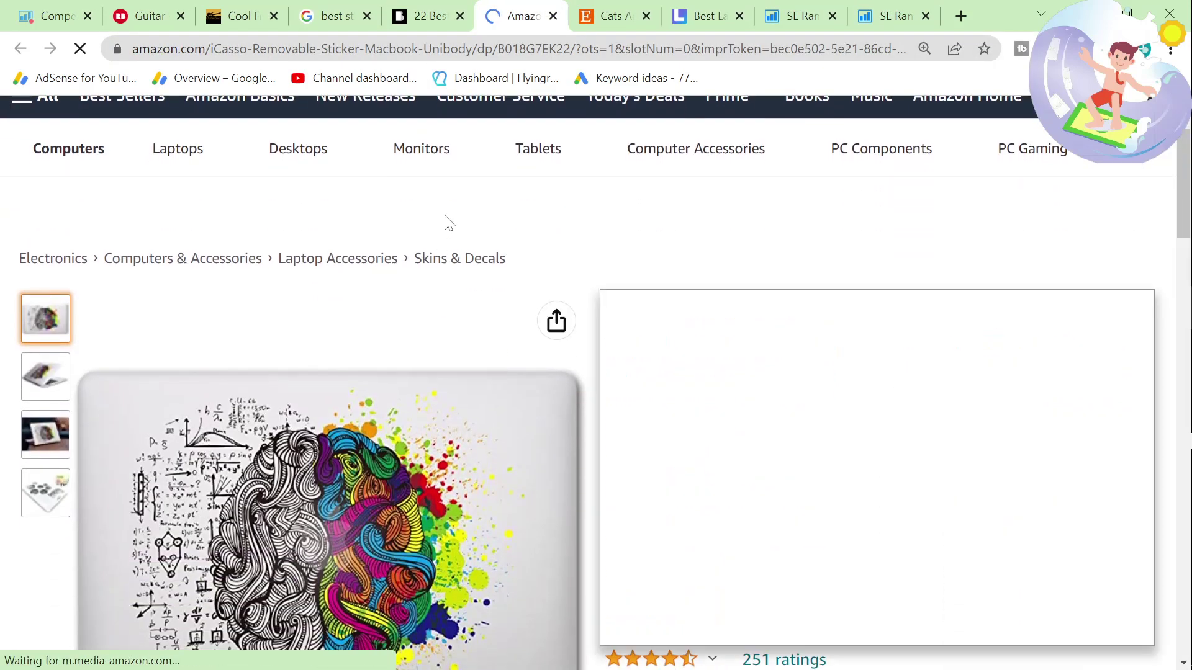
pyautogui.click(438, 7)
pyautogui.scroll(-12, 479, 367)
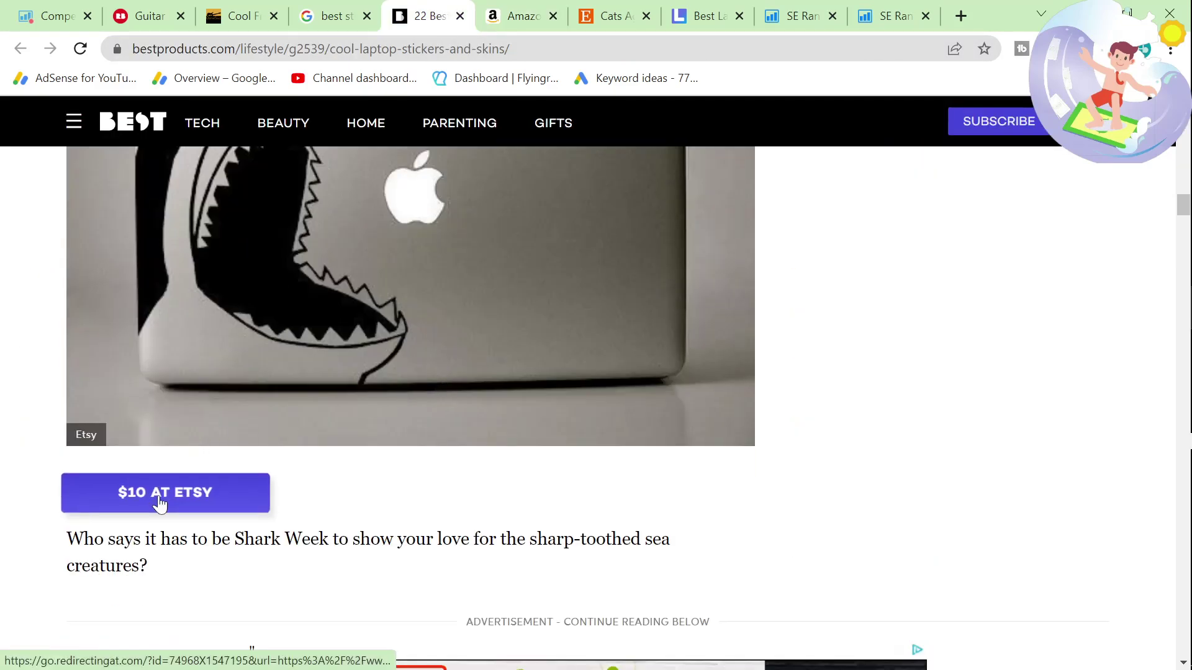
pyautogui.click(160, 504)
pyautogui.scroll(-10, 244, 398)
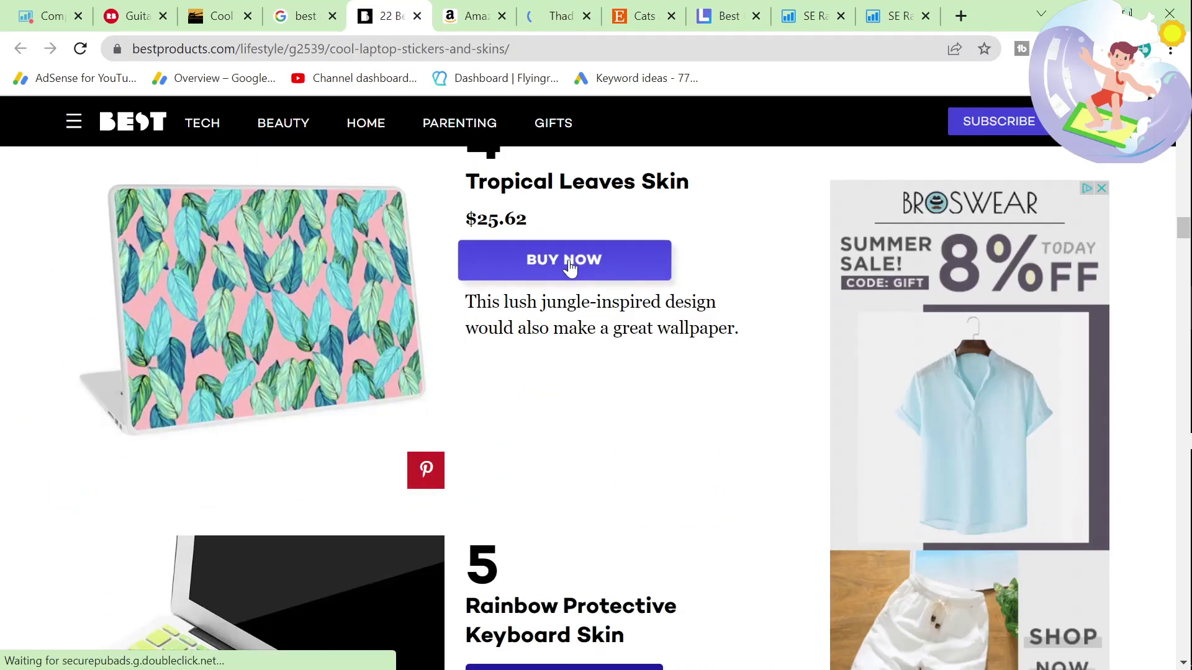
pyautogui.click(570, 267)
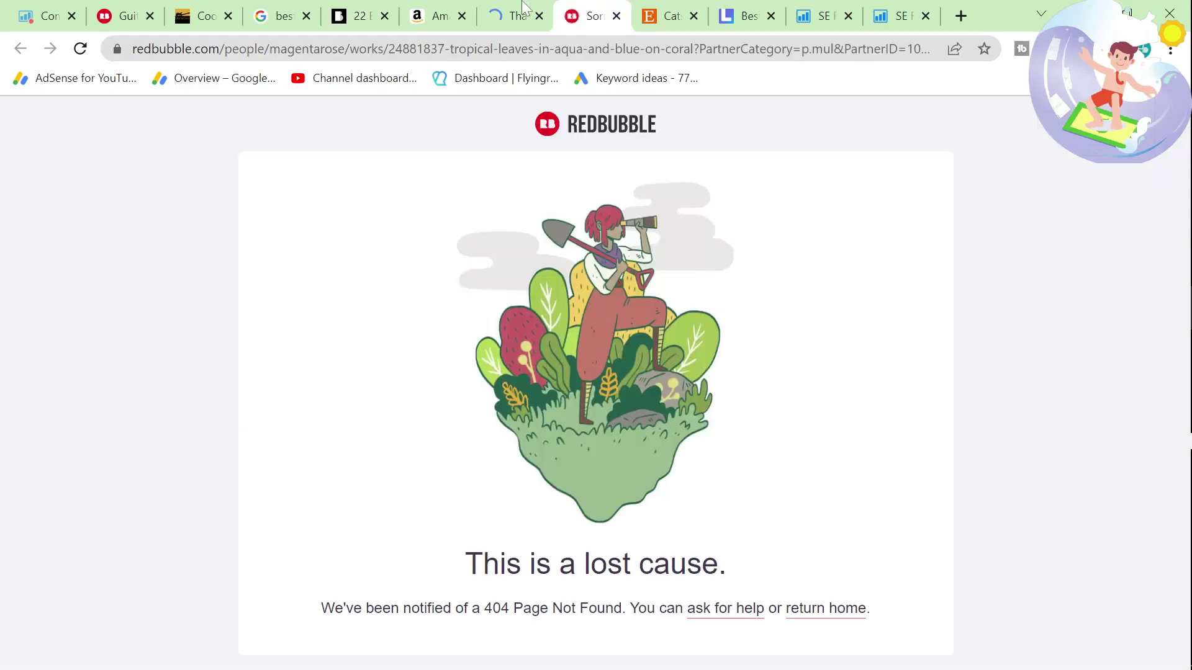
pyautogui.click(360, 7)
pyautogui.scroll(2, 501, 372)
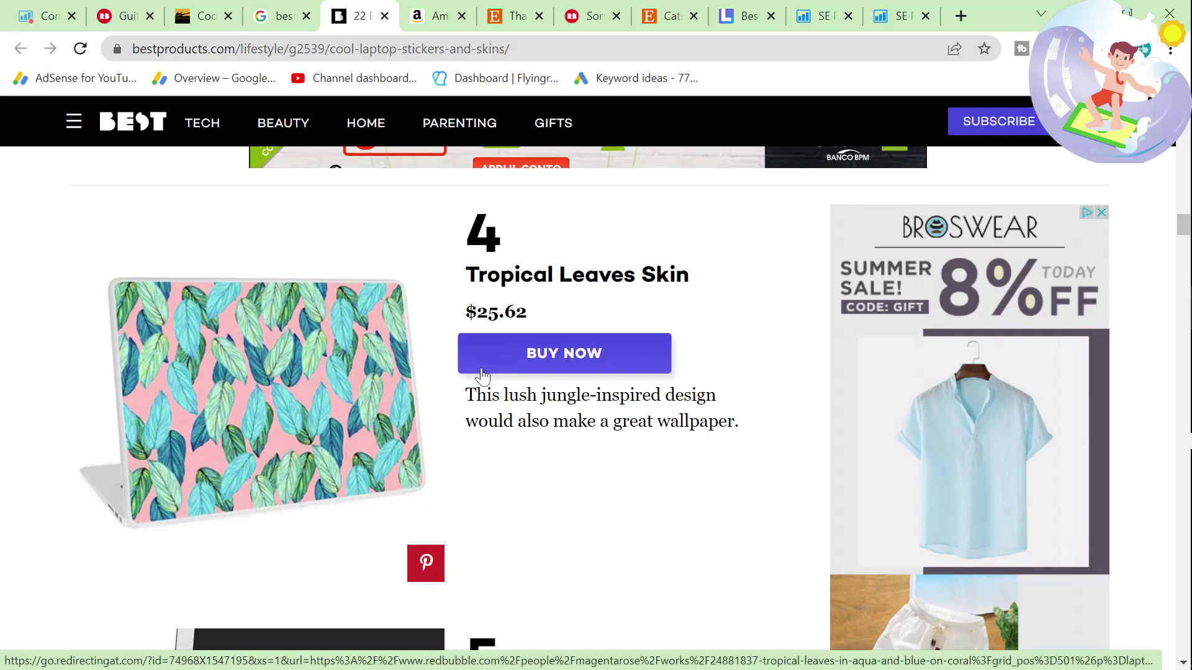
# Inspect the broken product address on the Redbubble not-found page
pyautogui.click(576, 6)
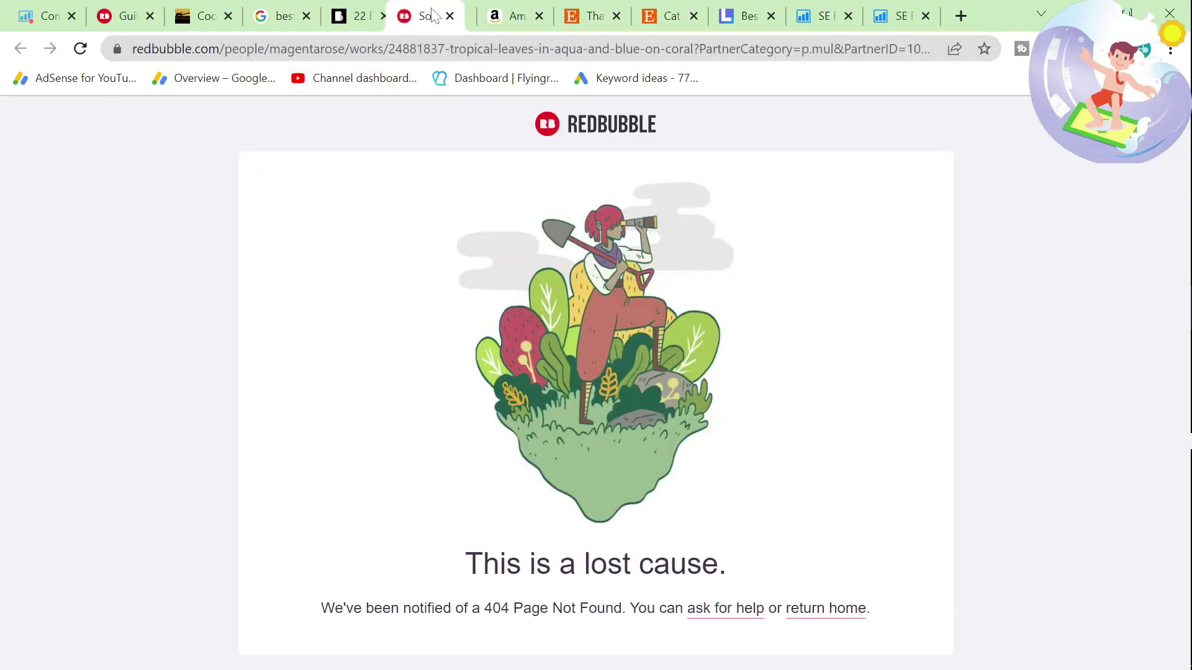
pyautogui.moveTo(587, 48); pyautogui.dragTo(956, 56)
pyautogui.click(935, 181)
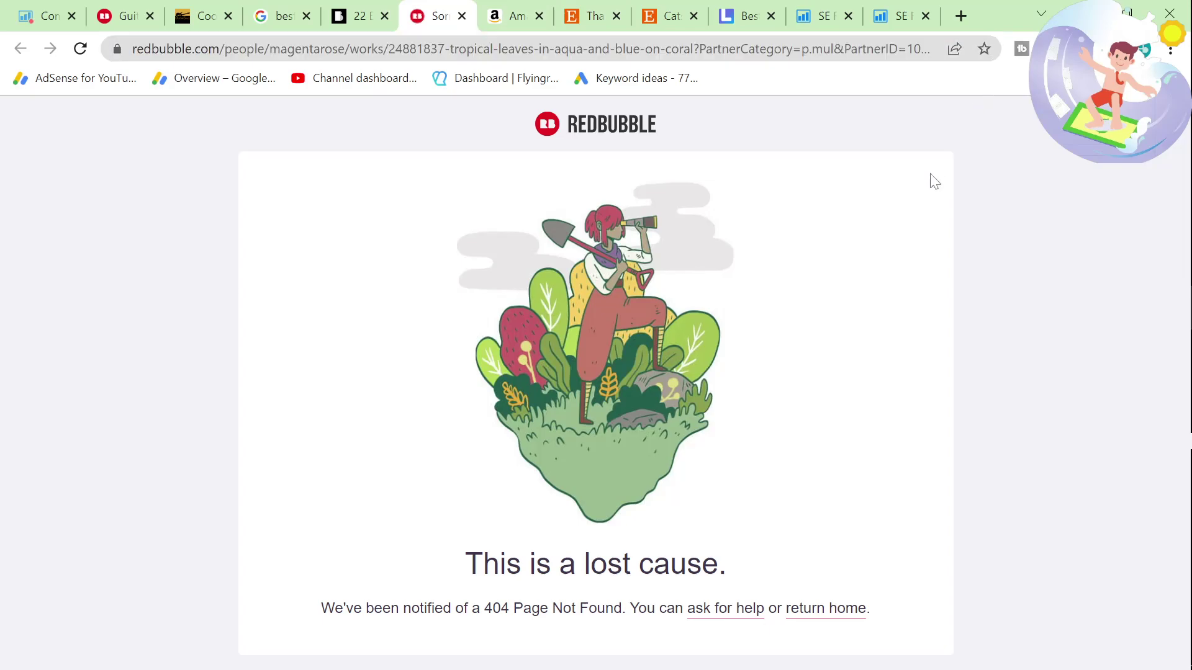
pyautogui.click(361, 7)
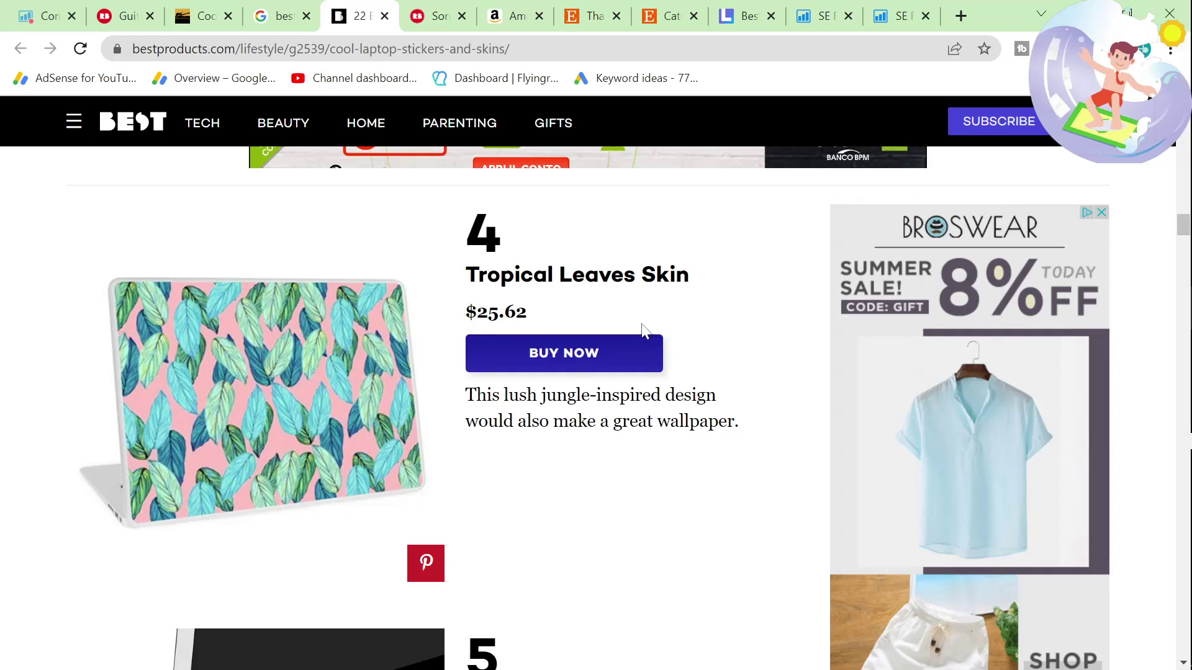
# Open the $25.62 Tropical Leaves Skin purchase link again and return to the article
pyautogui.scroll(-4, 643, 329)
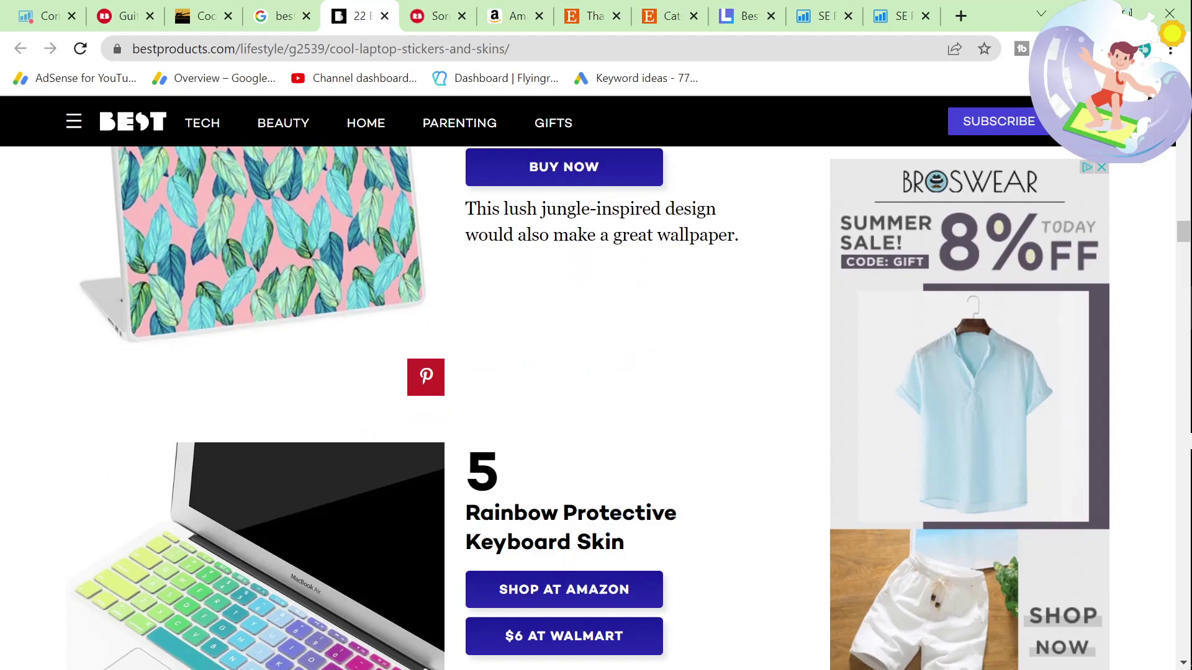
pyautogui.scroll(2, 553, 263)
pyautogui.click(576, 279)
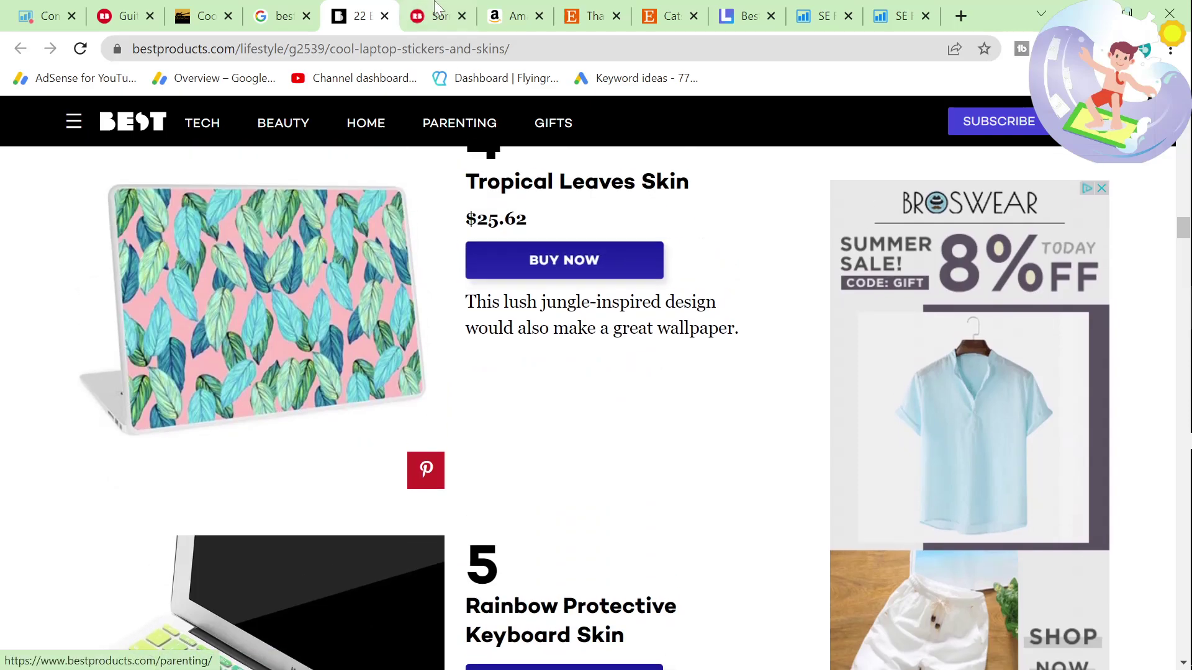
pyautogui.click(357, 16)
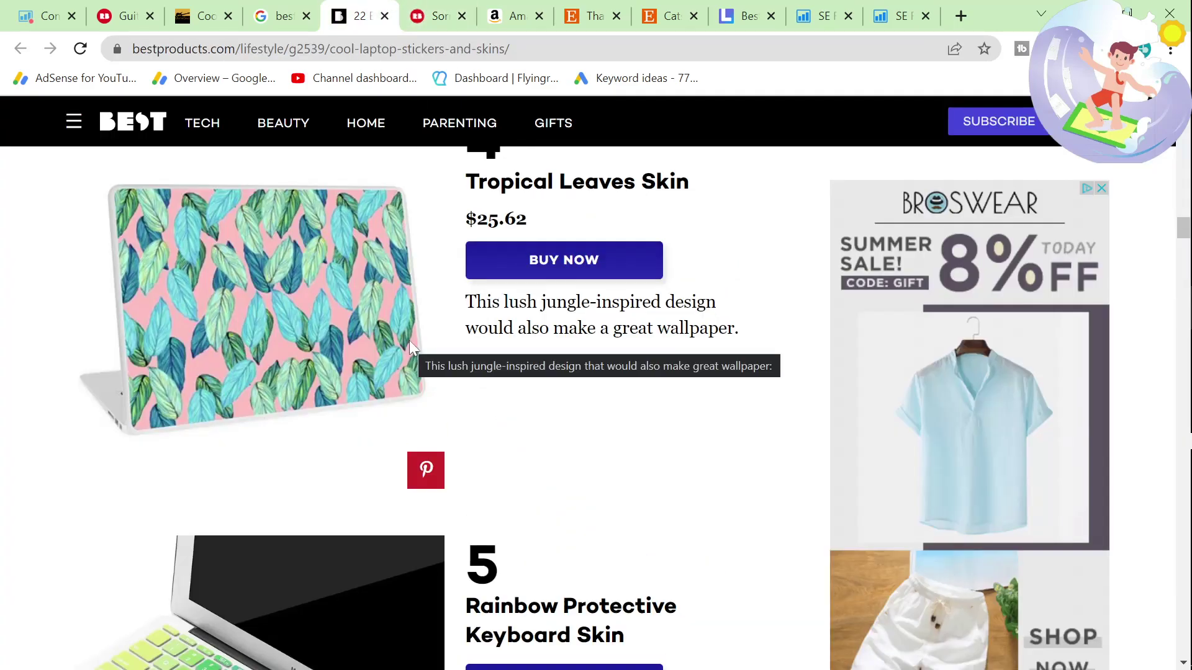
pyautogui.scroll(-4, 417, 335)
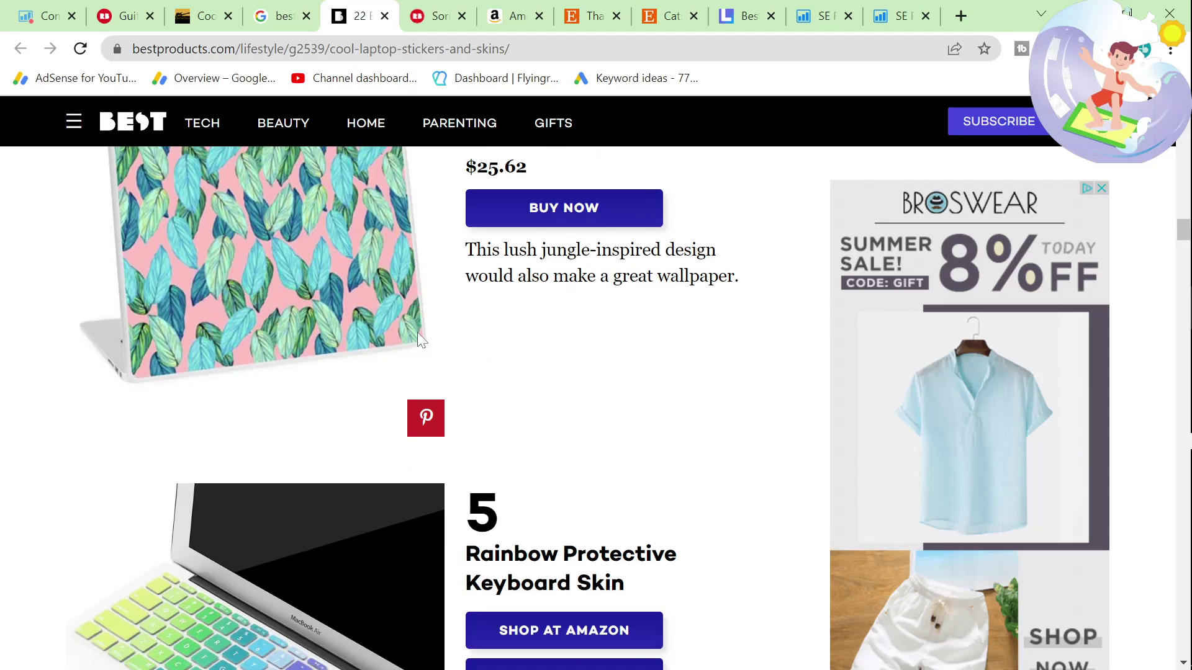
pyautogui.scroll(3, 900, 248)
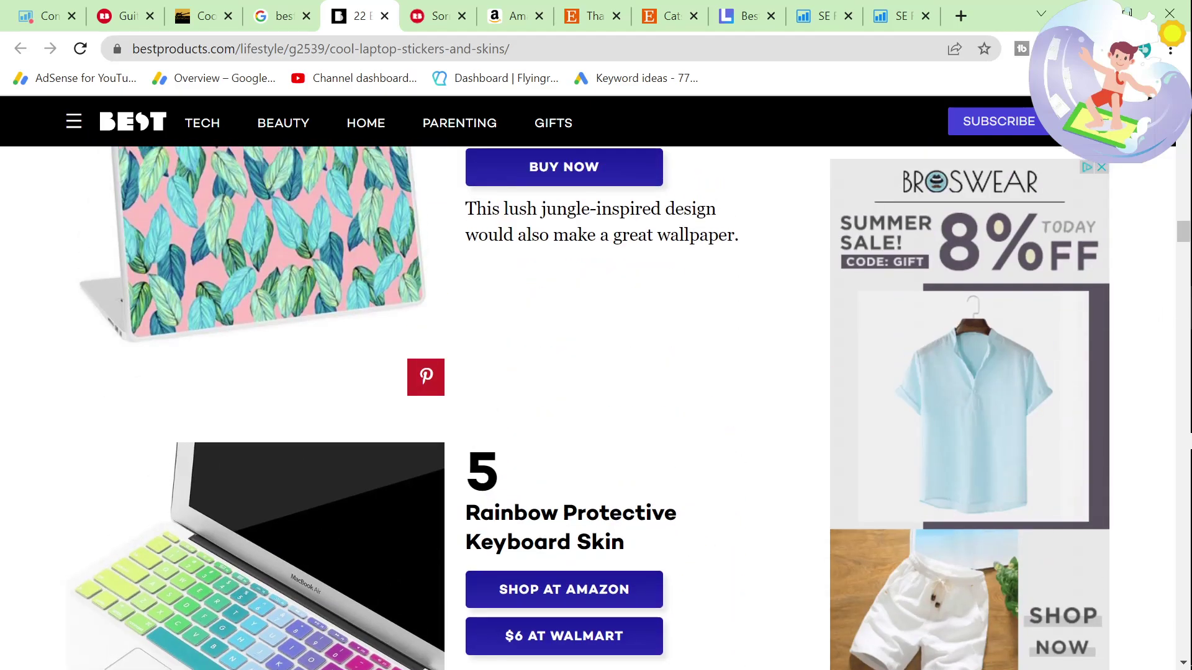
# Find 'contact' in the bestproducts laptop stickers article, then scroll back up to item 4
pyautogui.hotkey('ctrl', 'f')
pyautogui.write('co')
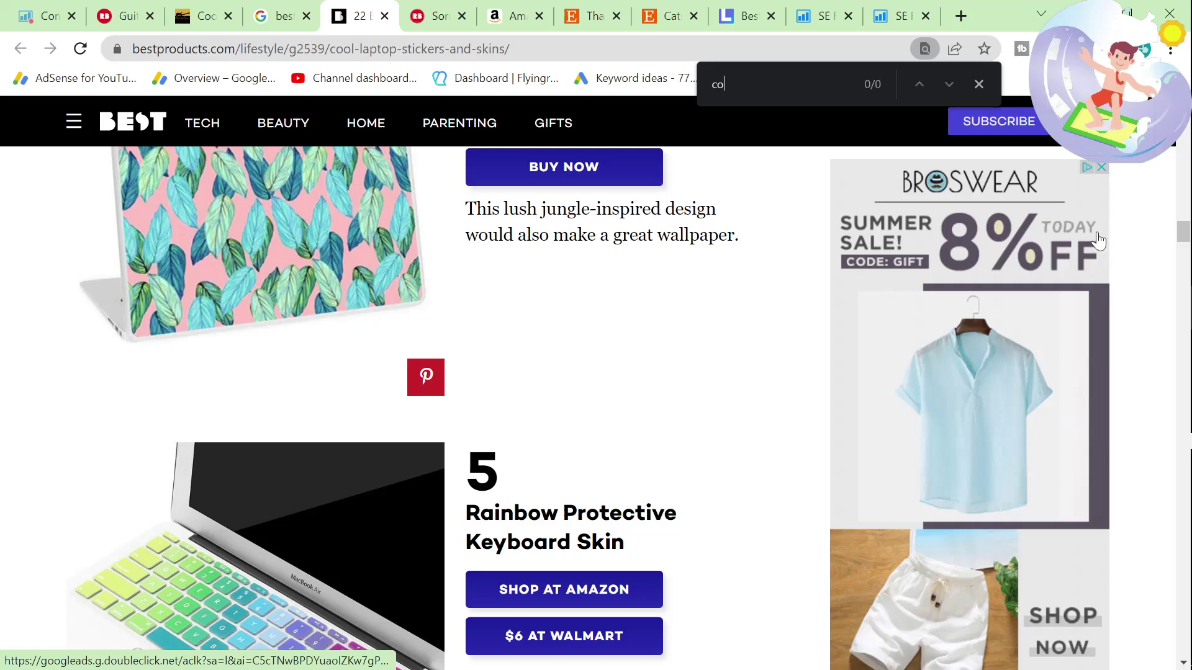
pyautogui.write('pnntact')
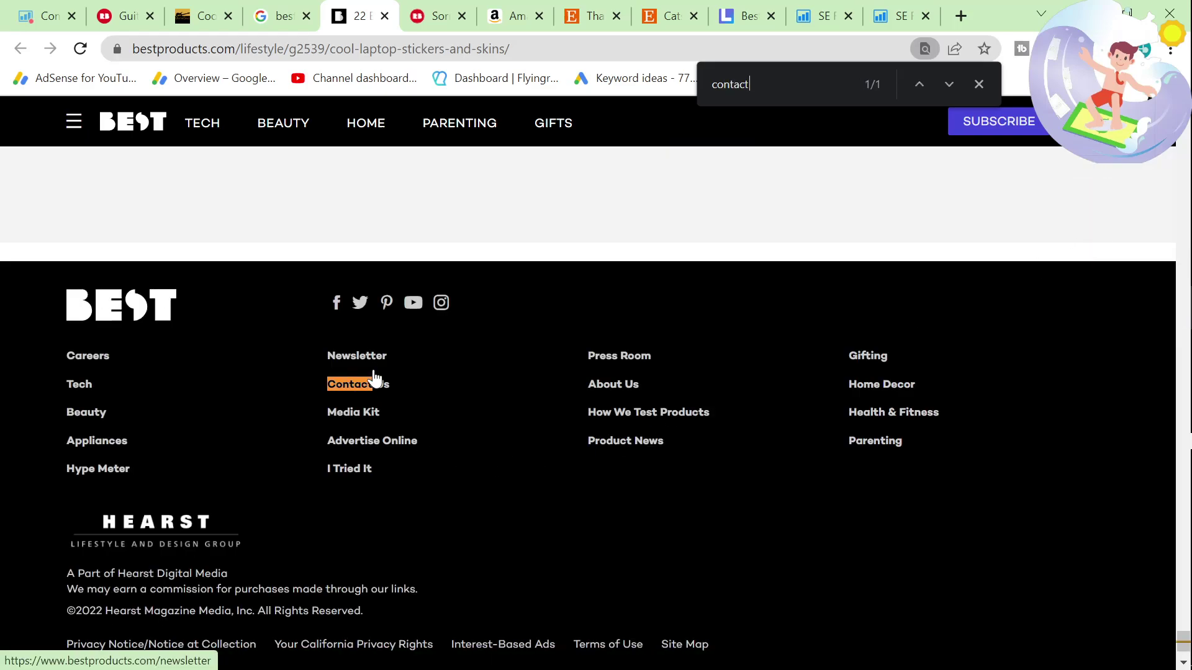
pyautogui.scroll(8, 397, 466)
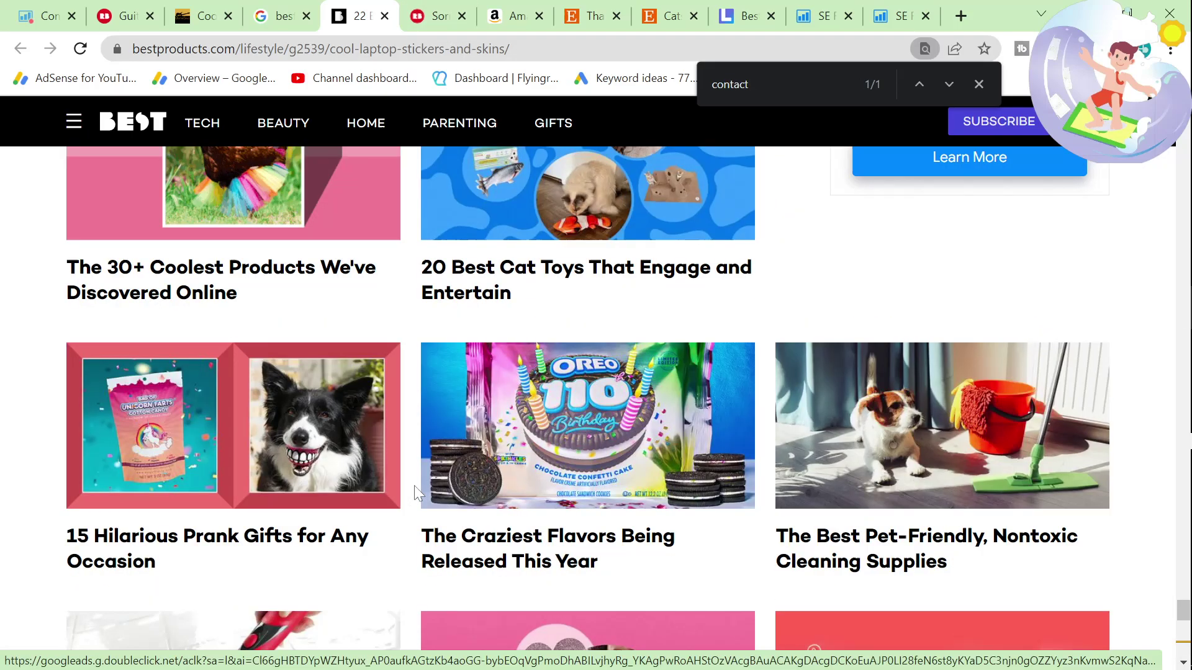
pyautogui.scroll(15, 414, 493)
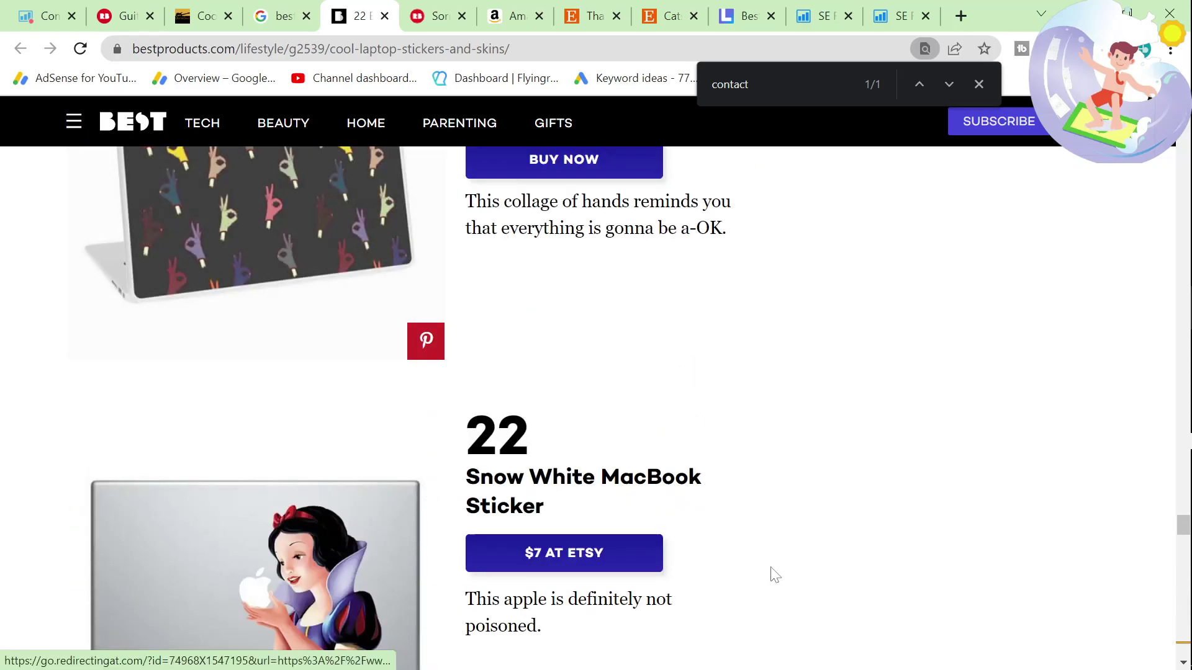
pyautogui.scroll(15, 775, 576)
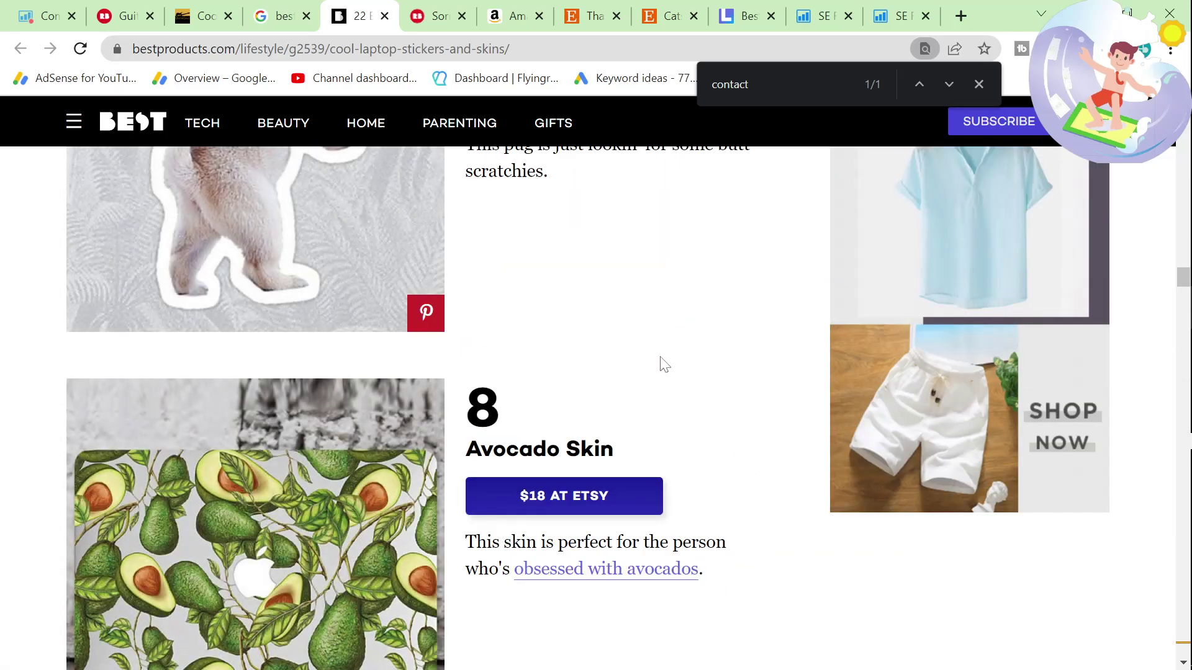
pyautogui.scroll(3, 664, 365)
pyautogui.scroll(-3, 652, 375)
pyautogui.scroll(5, 561, 513)
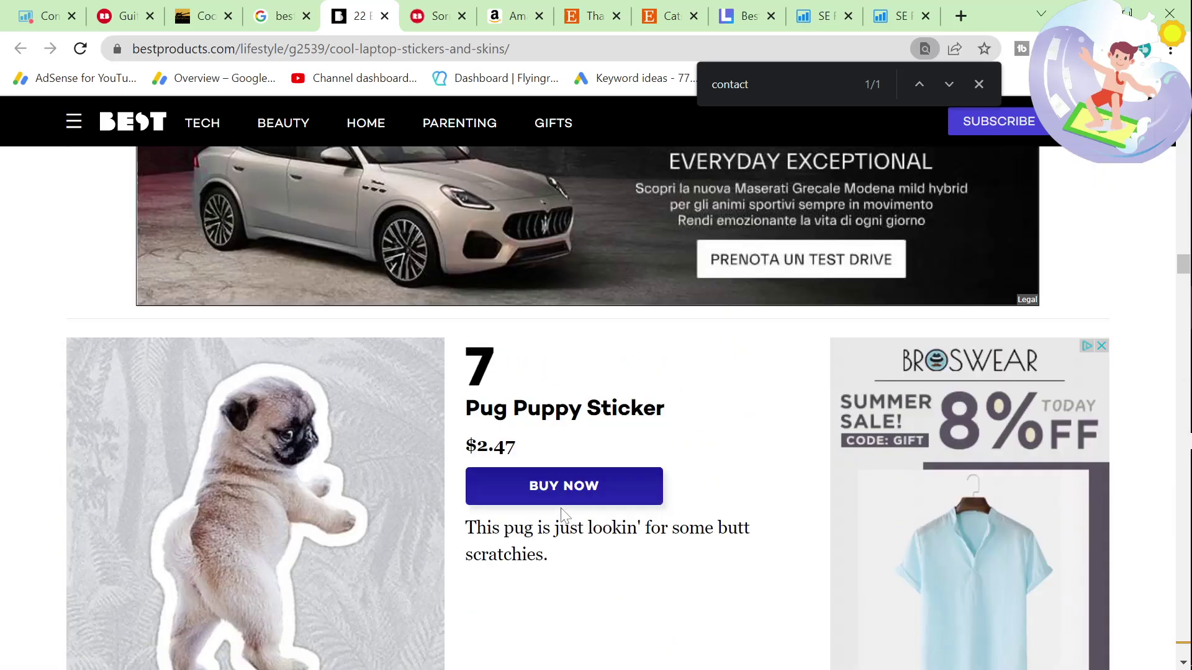
pyautogui.scroll(-3, 532, 575)
pyautogui.scroll(14, 531, 566)
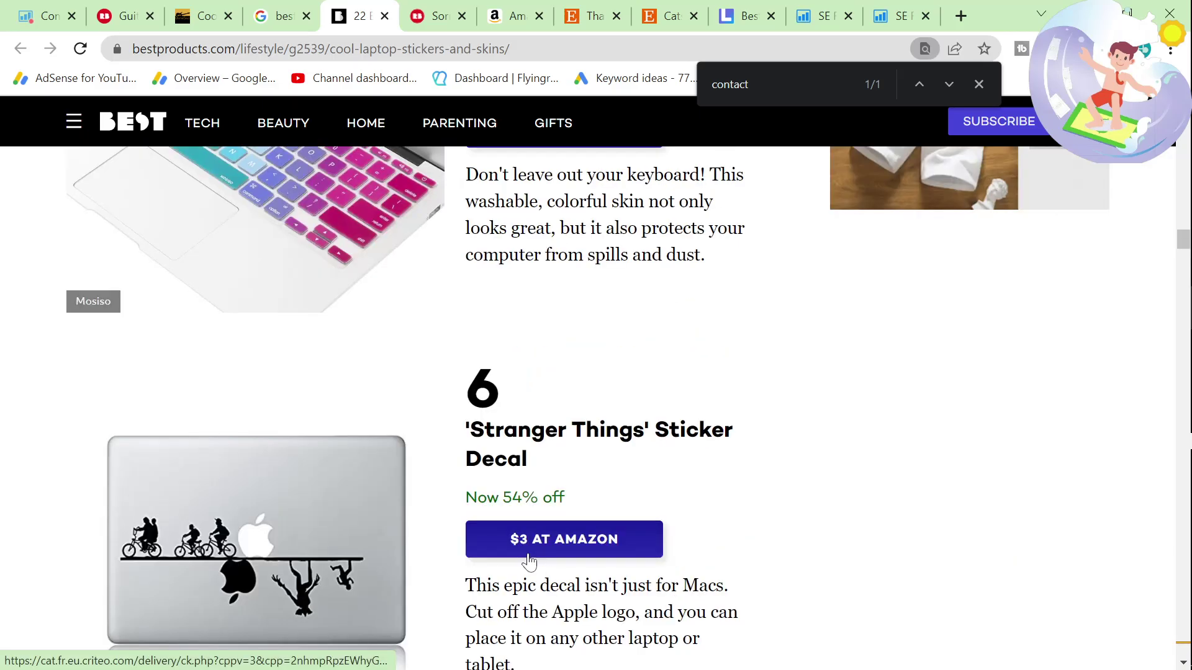
pyautogui.scroll(4, 529, 561)
pyautogui.scroll(2, 529, 562)
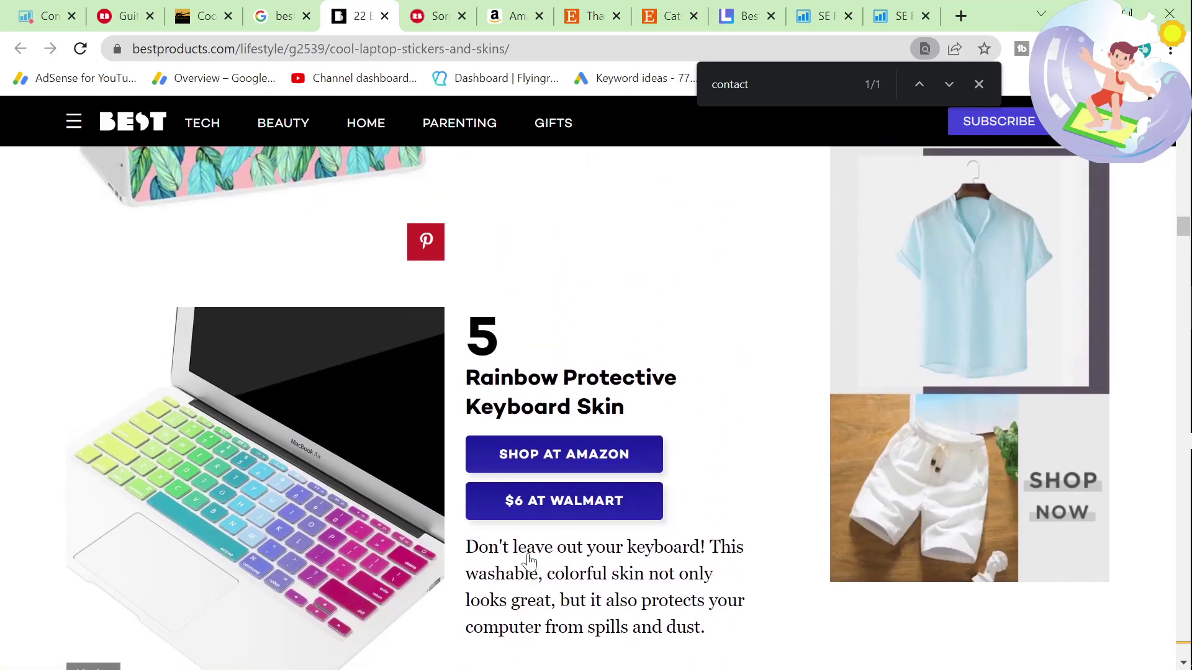
pyautogui.scroll(5, 529, 562)
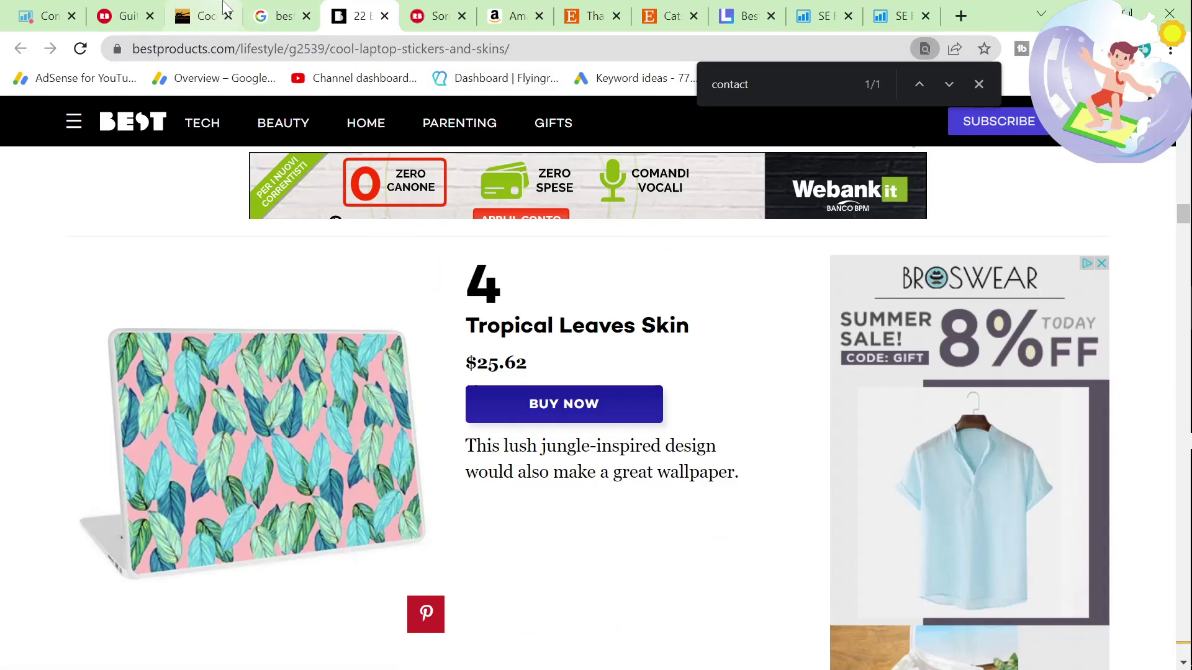
# In SE Ranking, set the scope to URL and analyse the pasted bestproducts article address
pyautogui.hotkey('ctrl', '1')
pyautogui.click(260, 327)
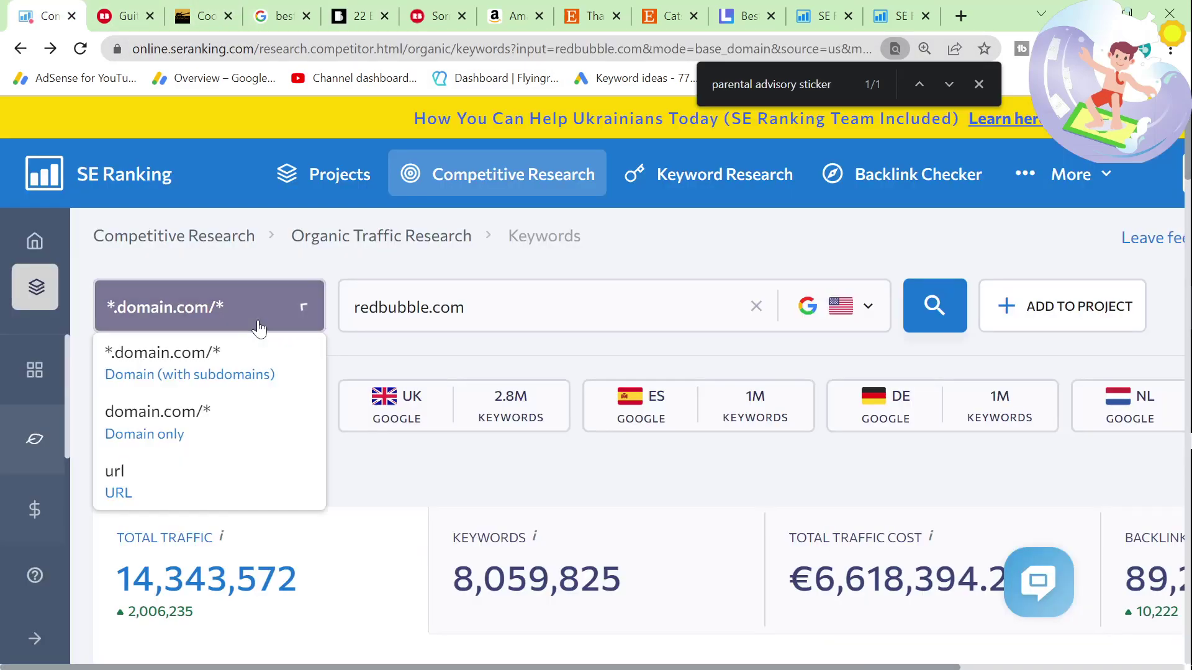
pyautogui.click(192, 492)
pyautogui.hotkey('ctrl', 'v')
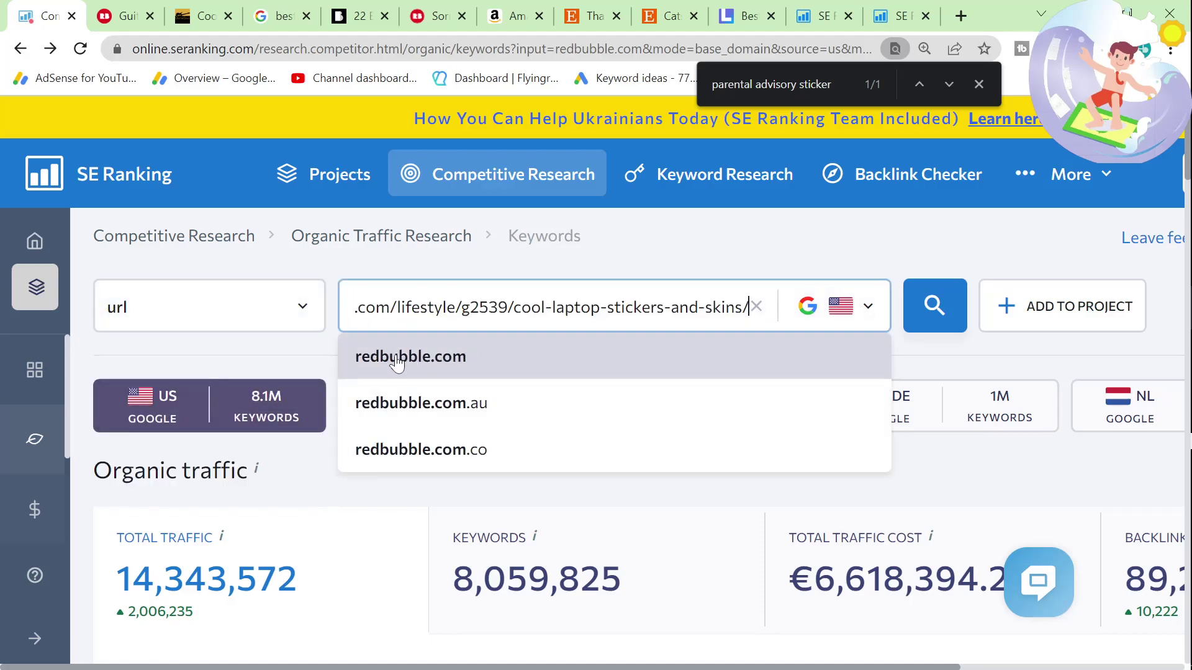
pyautogui.click(273, 329)
pyautogui.click(266, 324)
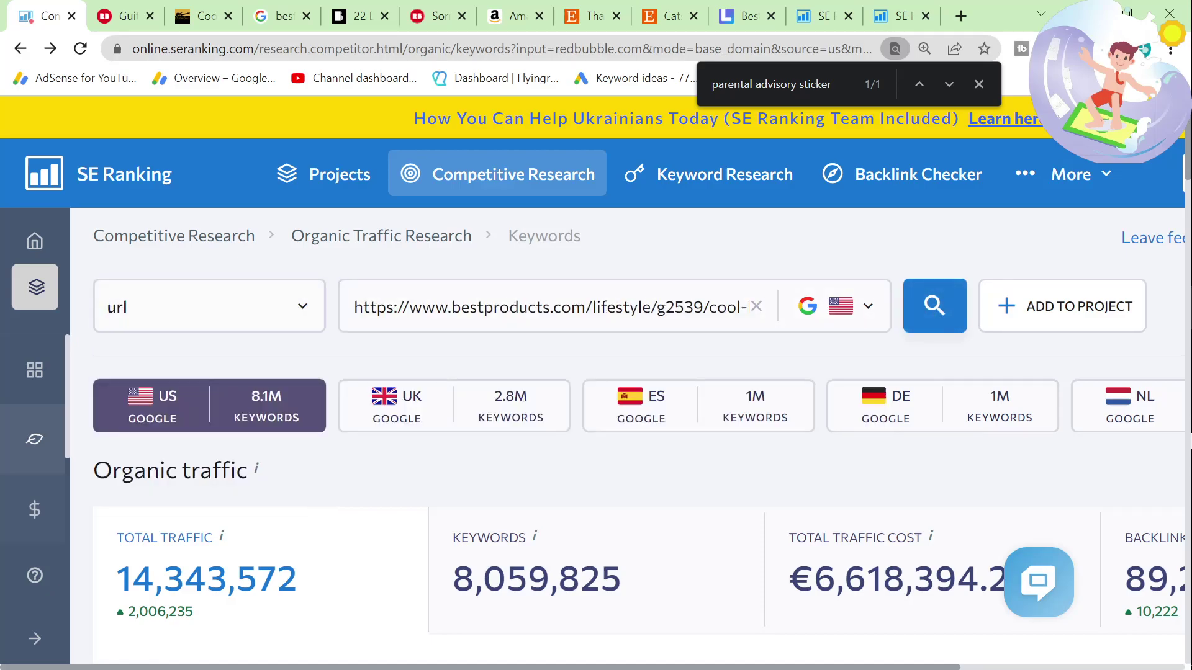
# Scroll through the article's 353 sticker keywords
pyautogui.scroll(-3, 483, 428)
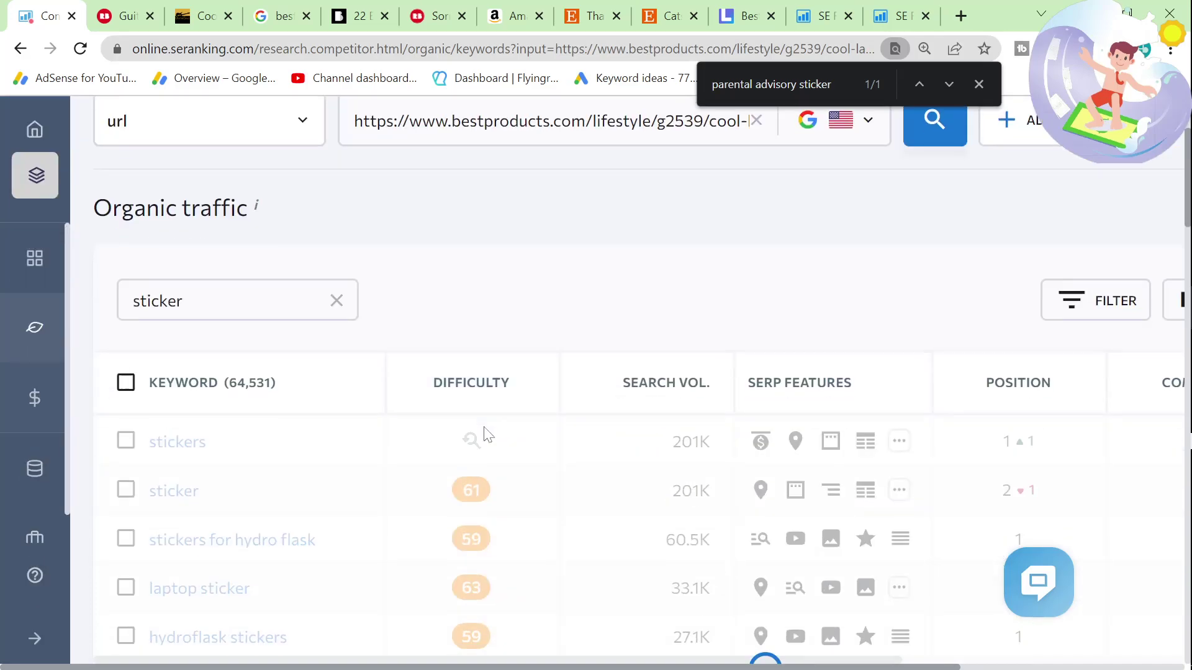
pyautogui.scroll(-3, 490, 397)
pyautogui.scroll(-4, 489, 389)
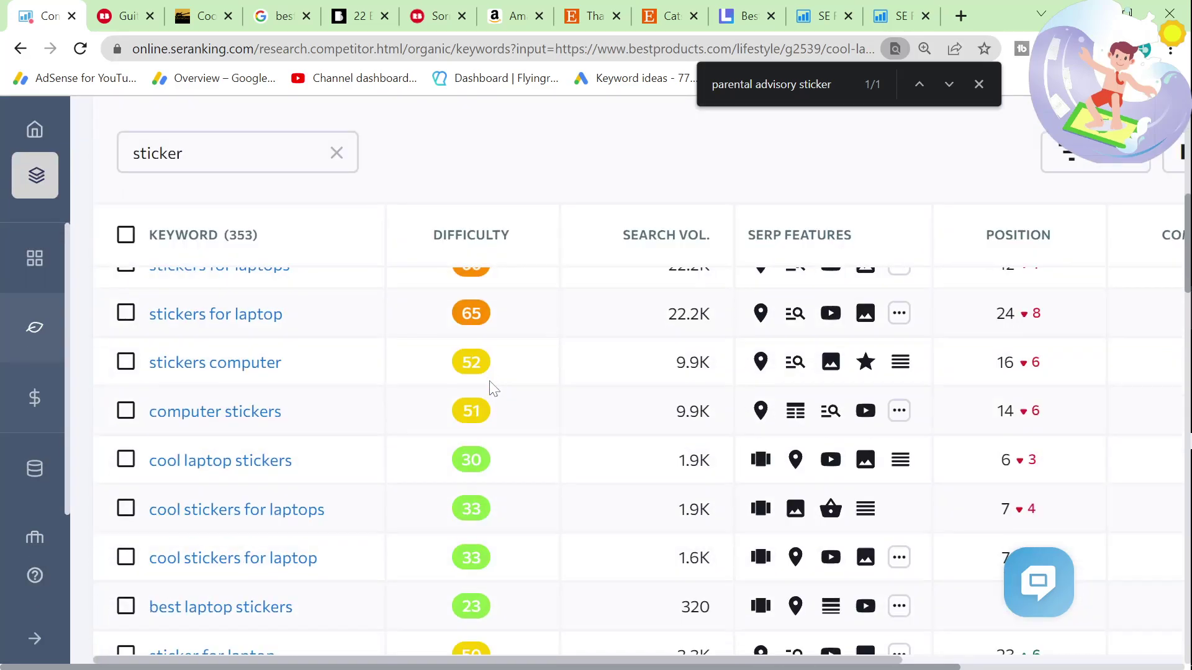
pyautogui.scroll(8, 492, 389)
pyautogui.scroll(2, 490, 385)
pyautogui.scroll(-5, 490, 385)
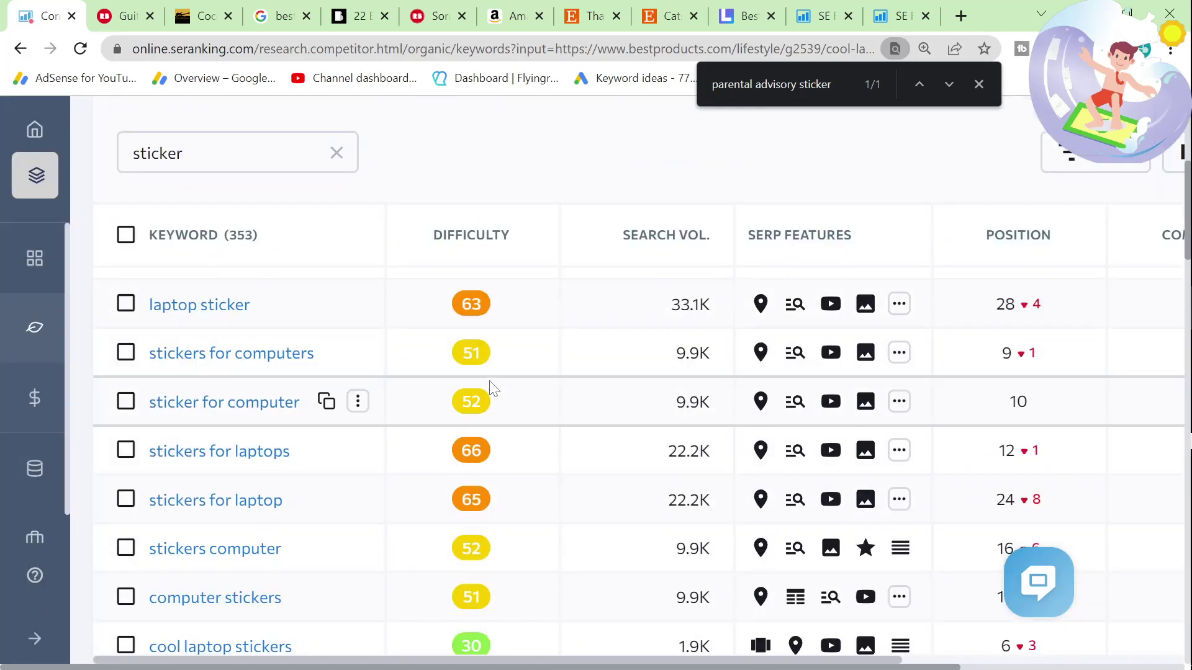
pyautogui.scroll(-20, 492, 388)
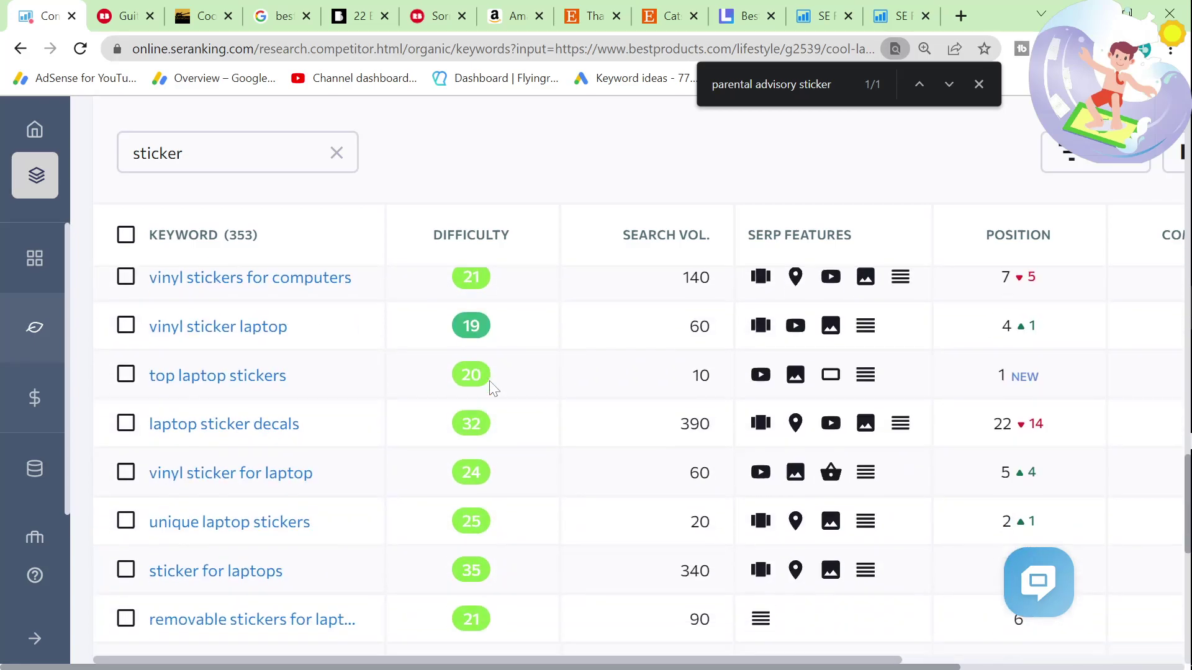
pyautogui.scroll(3, 492, 389)
pyautogui.scroll(8, 491, 389)
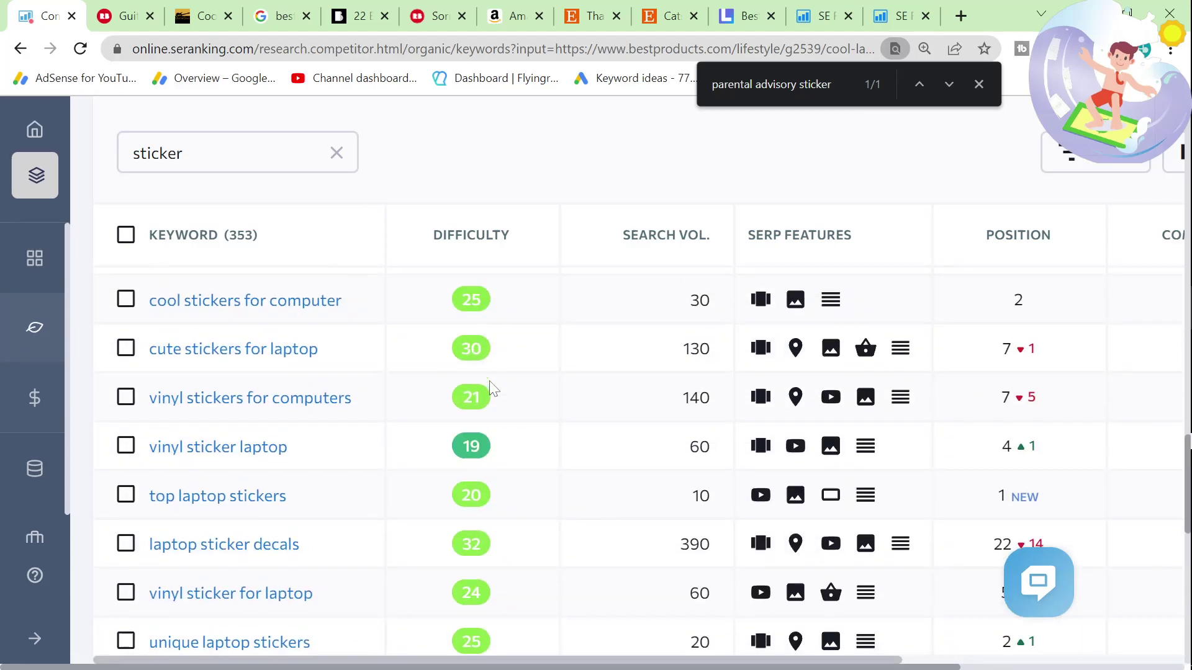
pyautogui.scroll(12, 494, 388)
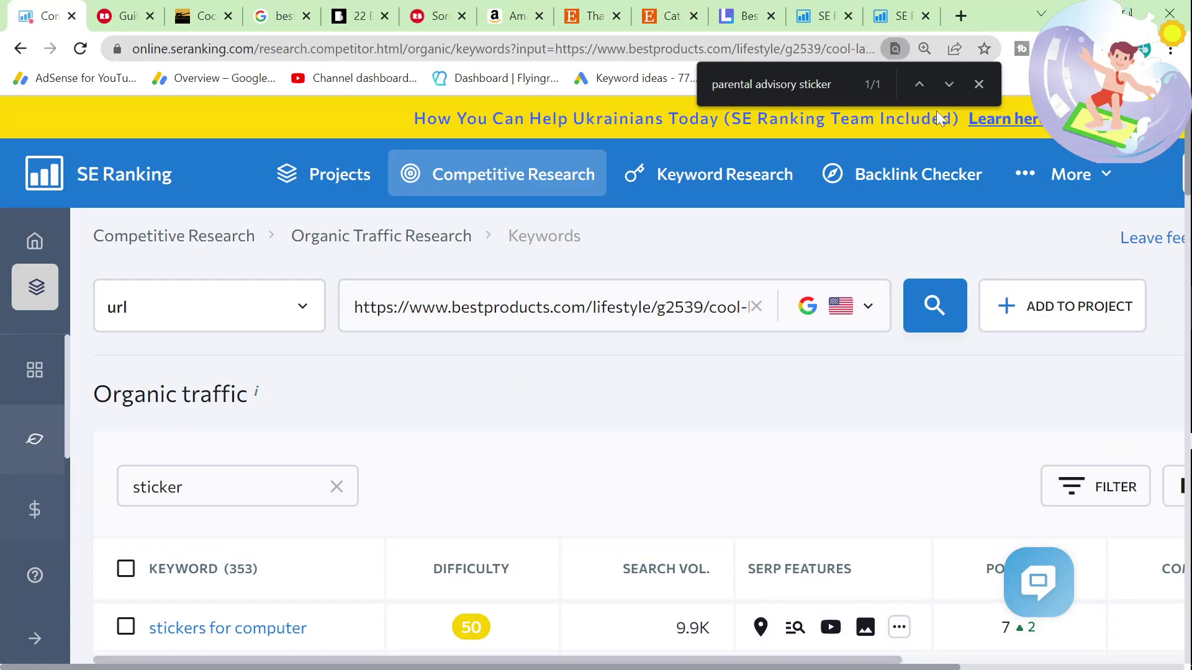
# Open Medium's homepage in a new tab through a Google search for 'medium'
pyautogui.click(959, 17)
pyautogui.write('medium')
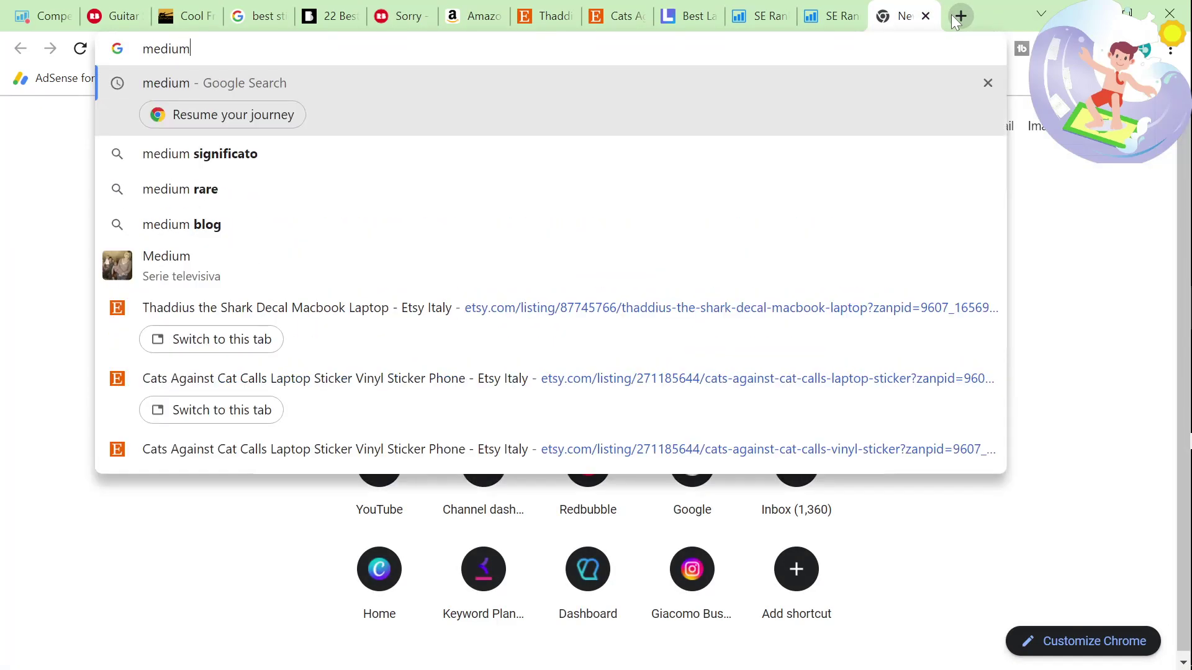
pyautogui.press('Return')
pyautogui.click(238, 321)
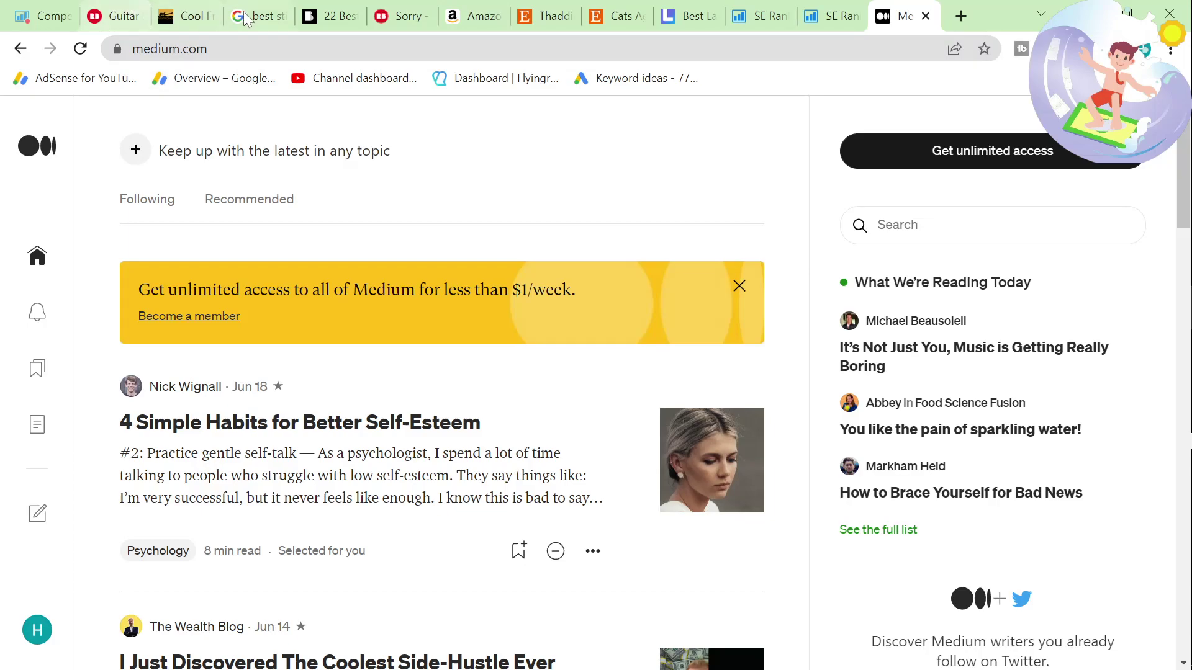
pyautogui.click(346, 8)
# Zoom out the keyword report and look over the Add To saving options, glancing at Medium
pyautogui.click(42, 16)
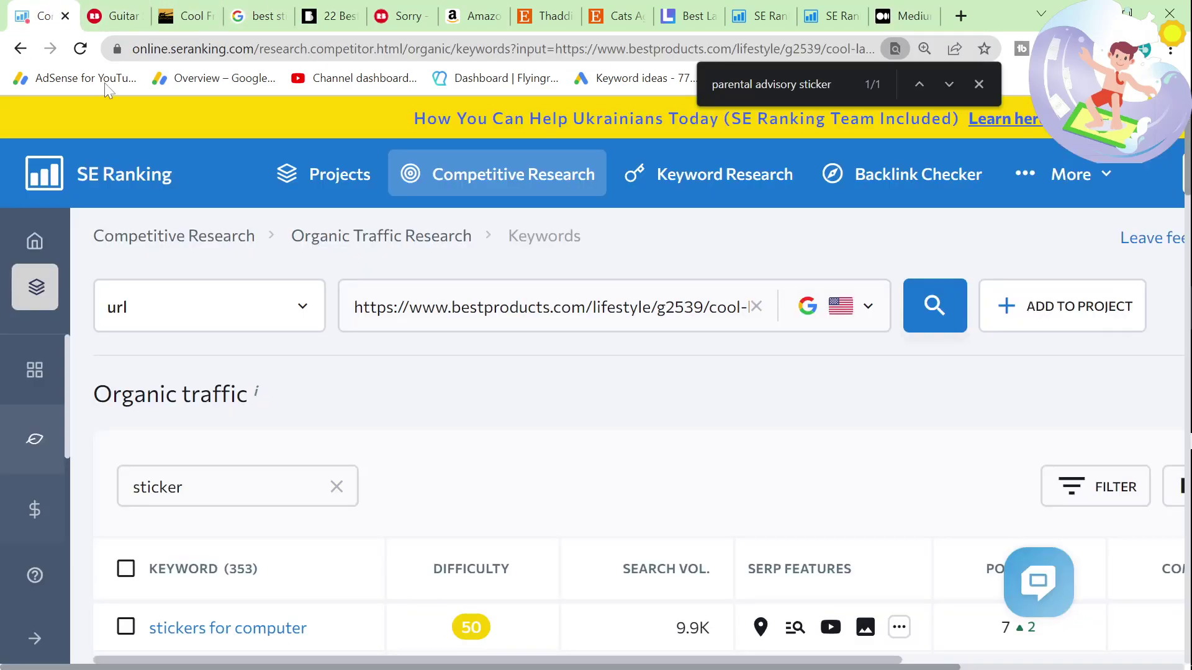
pyautogui.scroll(-3, 214, 456)
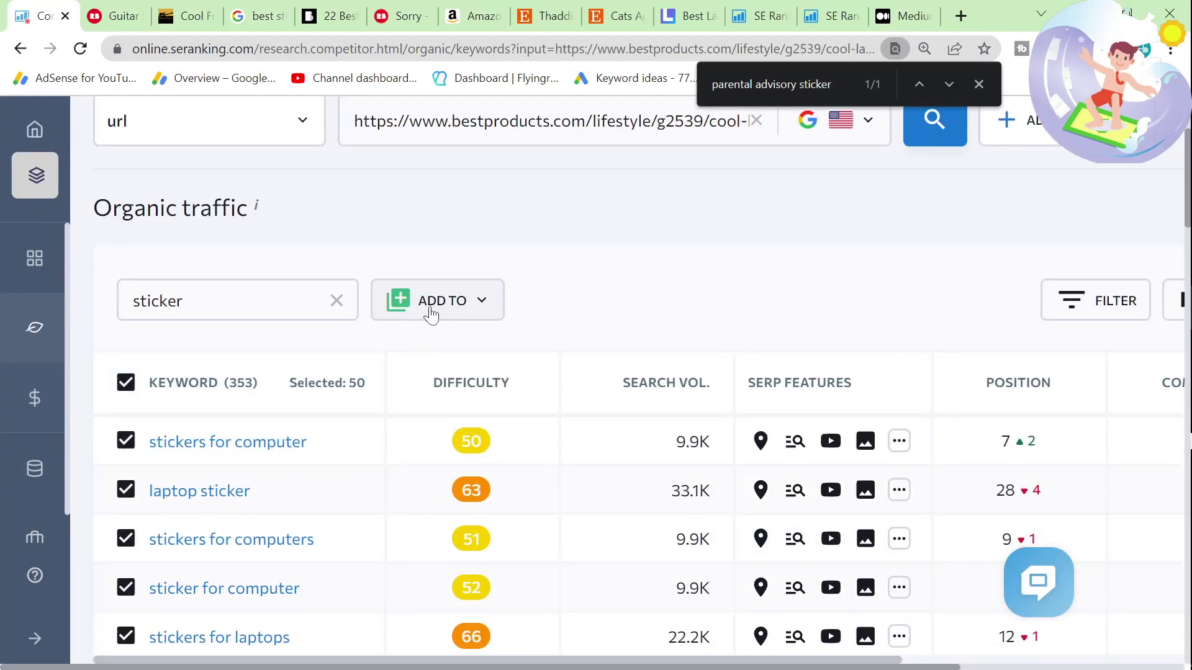
pyautogui.click(473, 305)
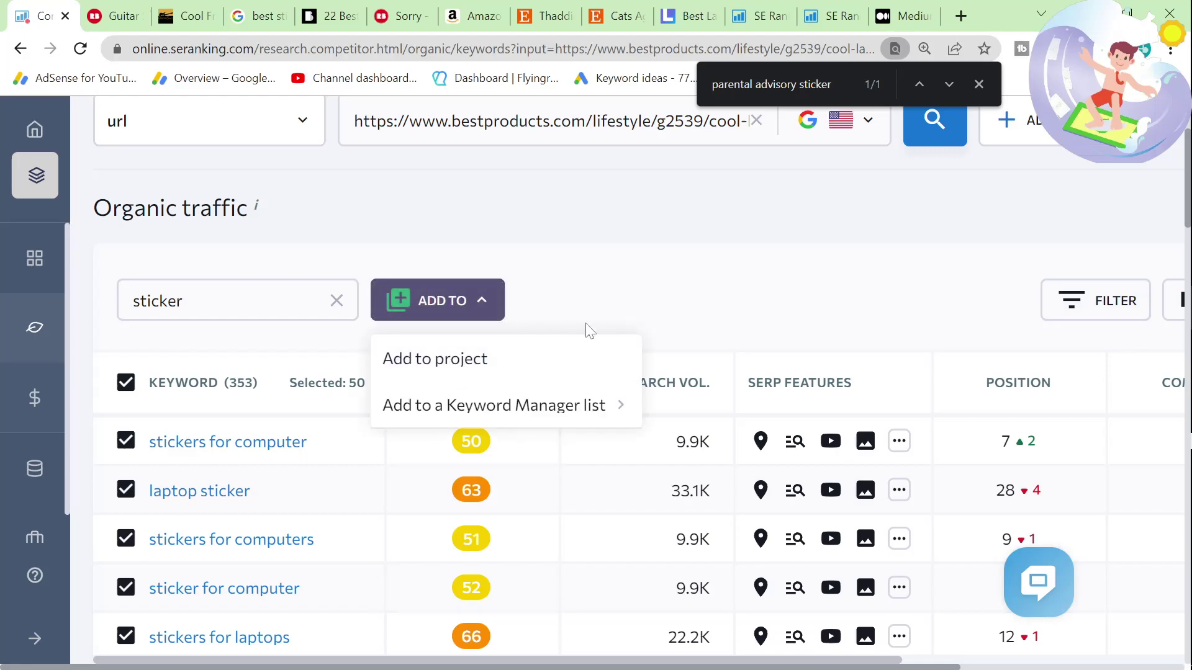
pyautogui.hotkey('ctrl', '-')
pyautogui.hotkey('ctrl', '-')
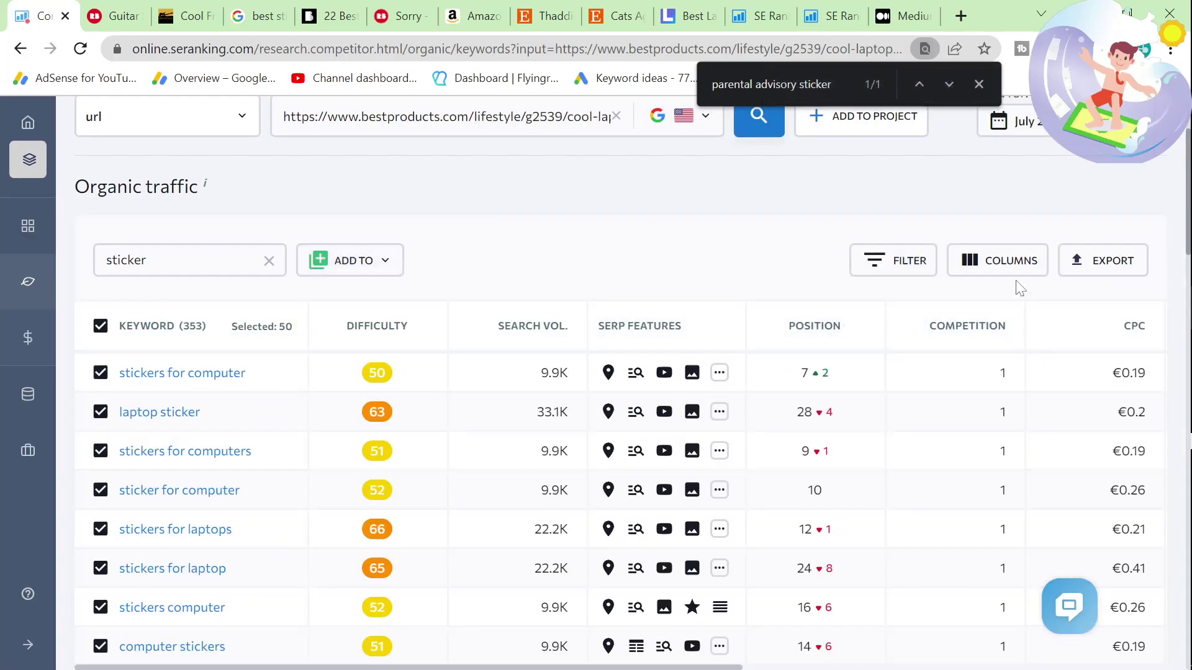
pyautogui.scroll(-2, 526, 424)
pyautogui.scroll(5, 506, 473)
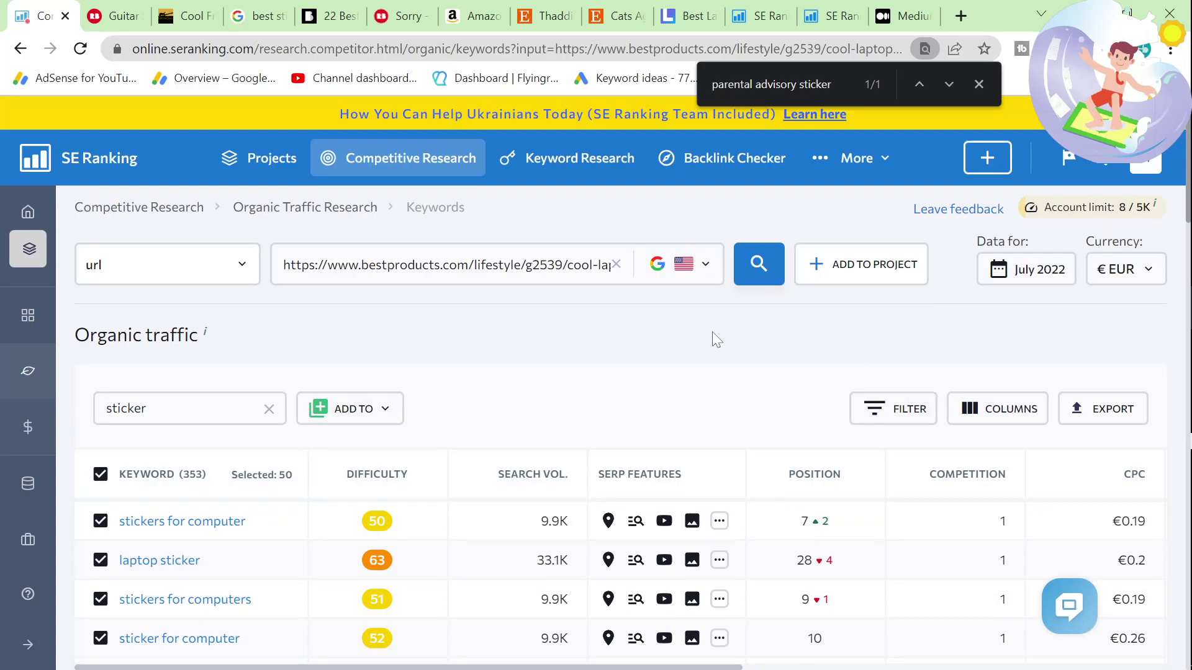
pyautogui.moveTo(376, 474)
pyautogui.click(896, 20)
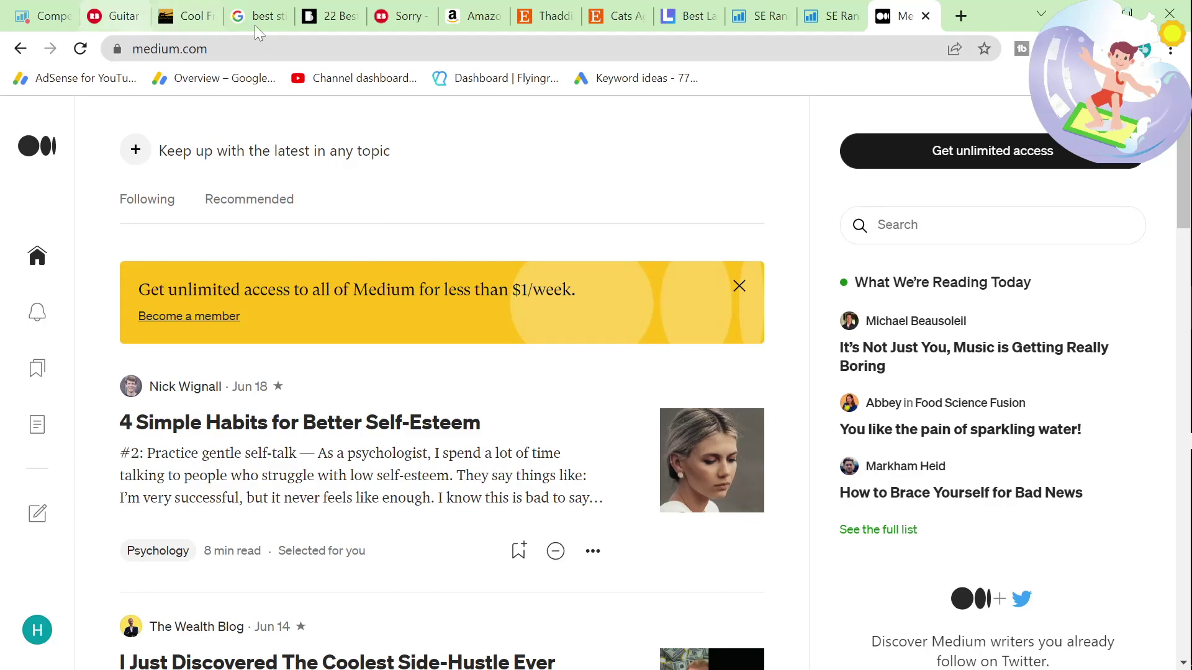
pyautogui.hotkey('ctrl', '1')
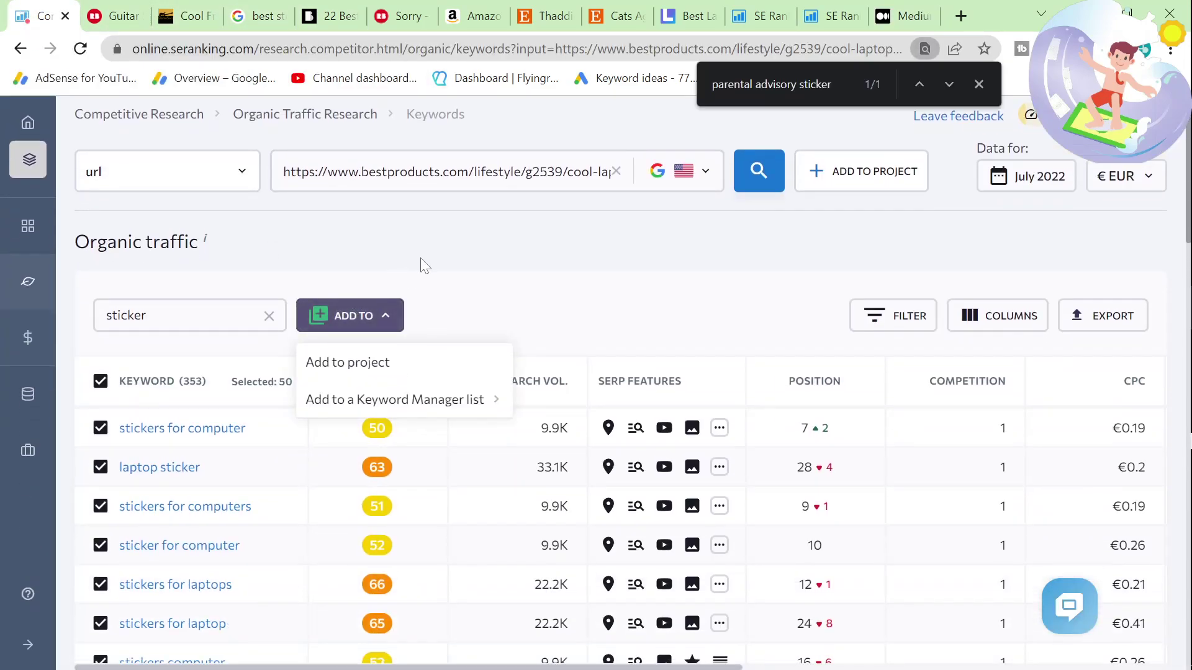
pyautogui.click(419, 258)
# Set the research scope to the whole domain with subdomains (*.domain.com/*)
pyautogui.scroll(-10, 751, 366)
pyautogui.scroll(-5, 933, 513)
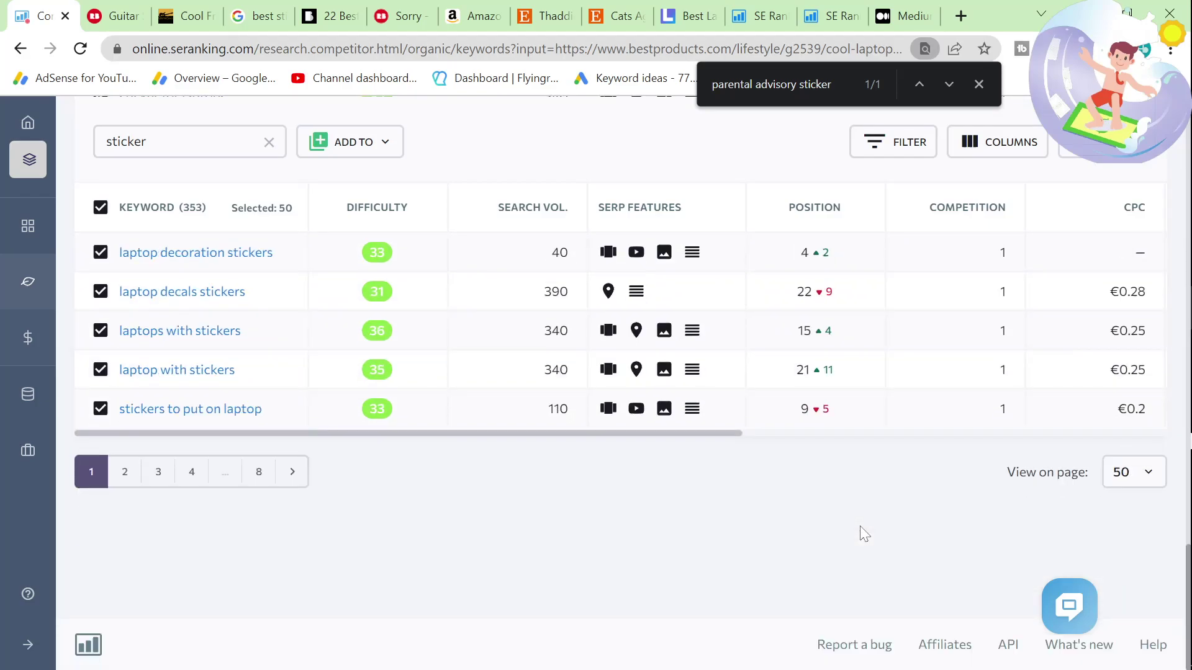
pyautogui.scroll(15, 713, 501)
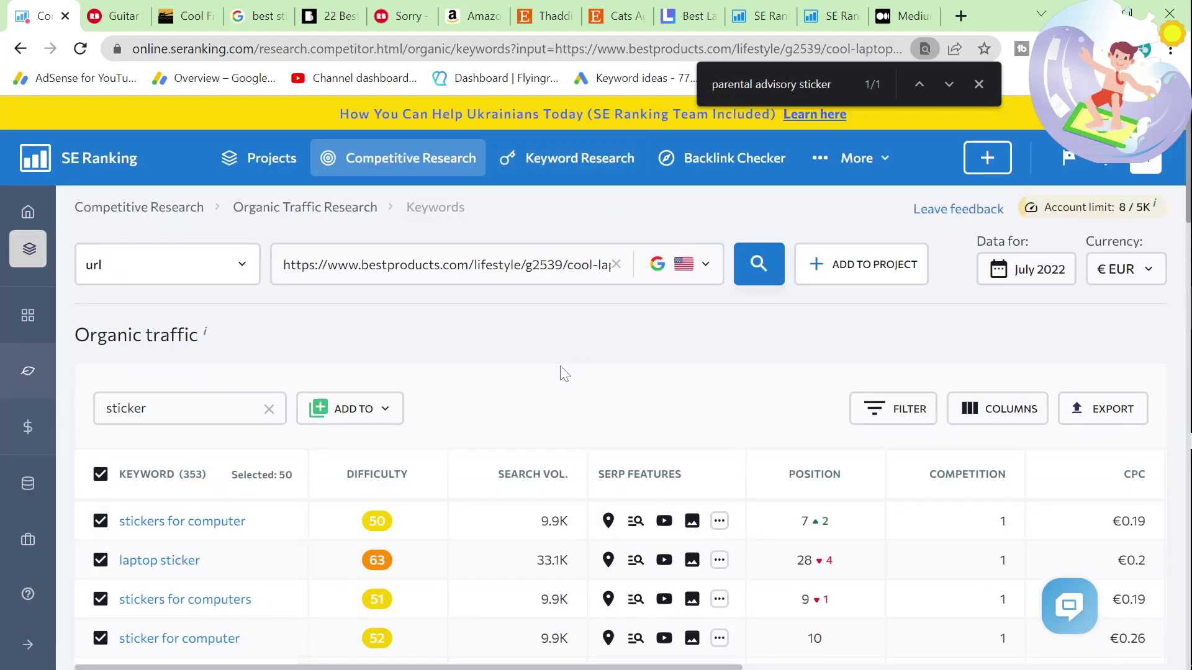
pyautogui.click(382, 408)
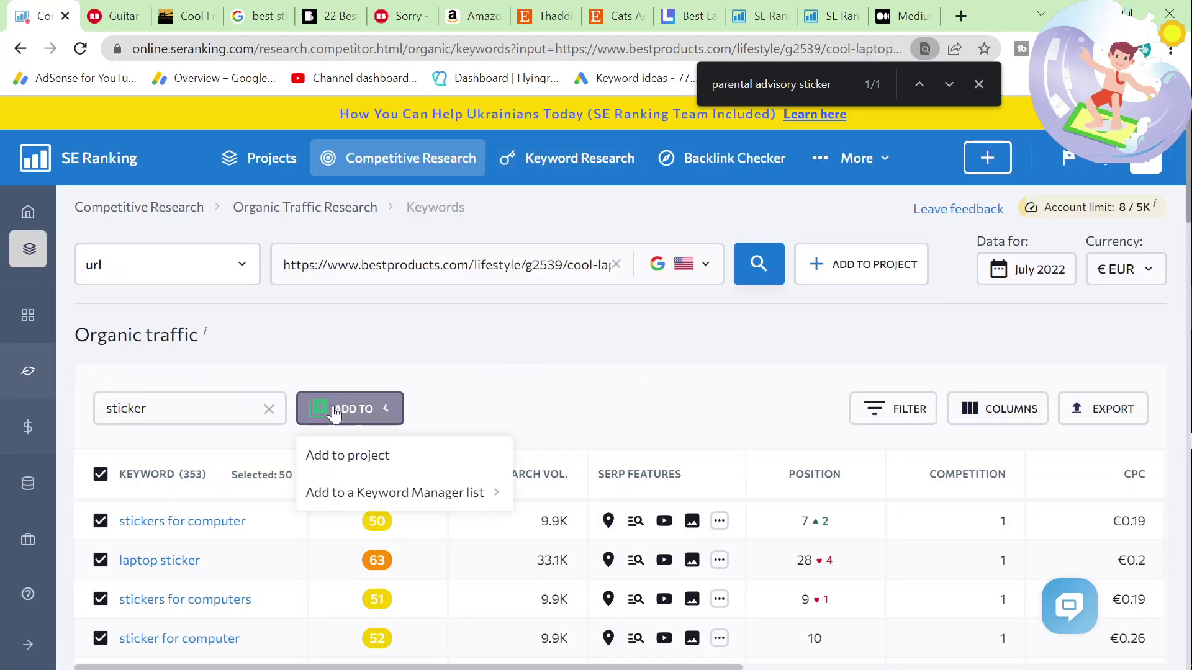
pyautogui.click(724, 414)
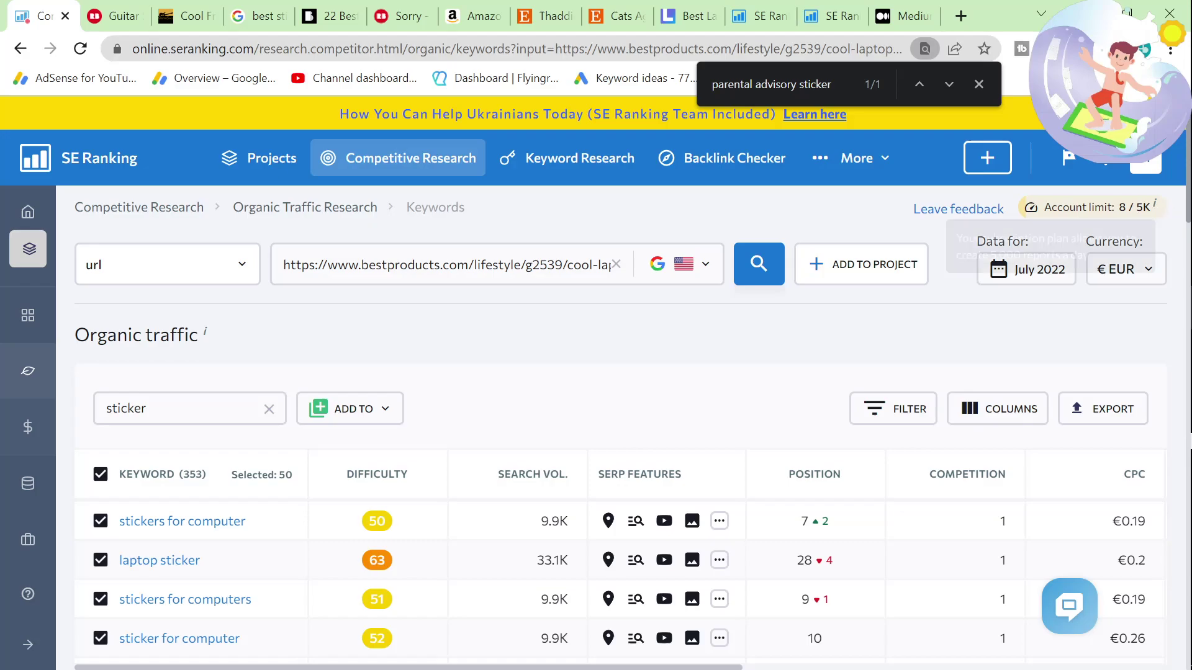
pyautogui.click(186, 265)
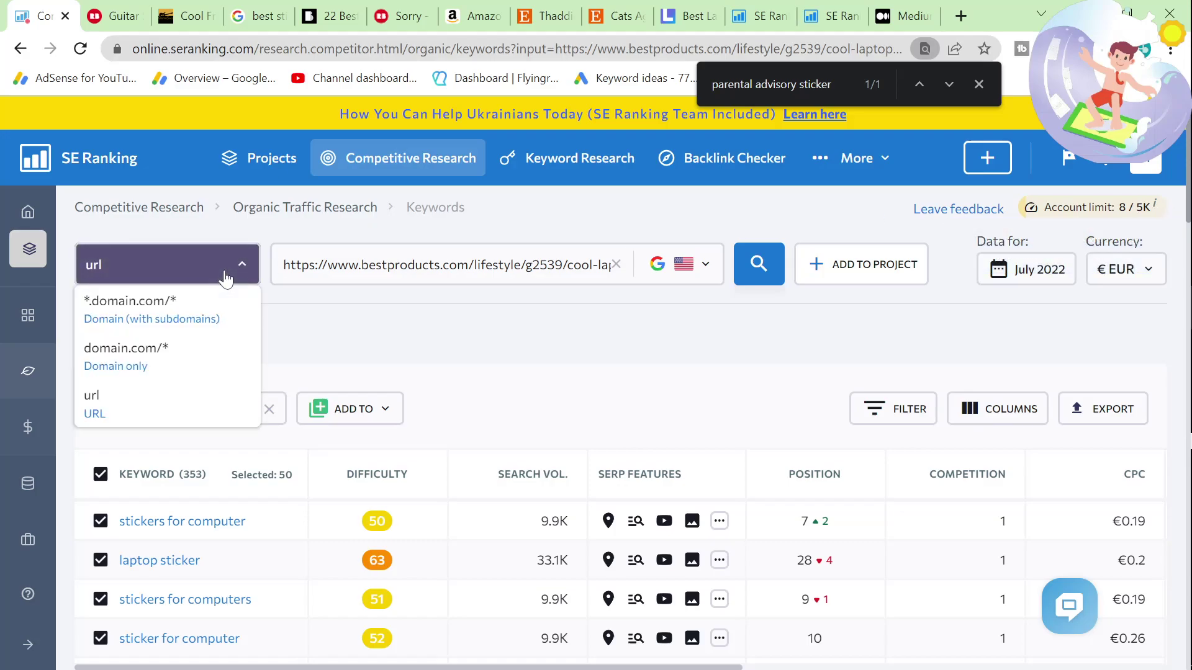
pyautogui.click(207, 318)
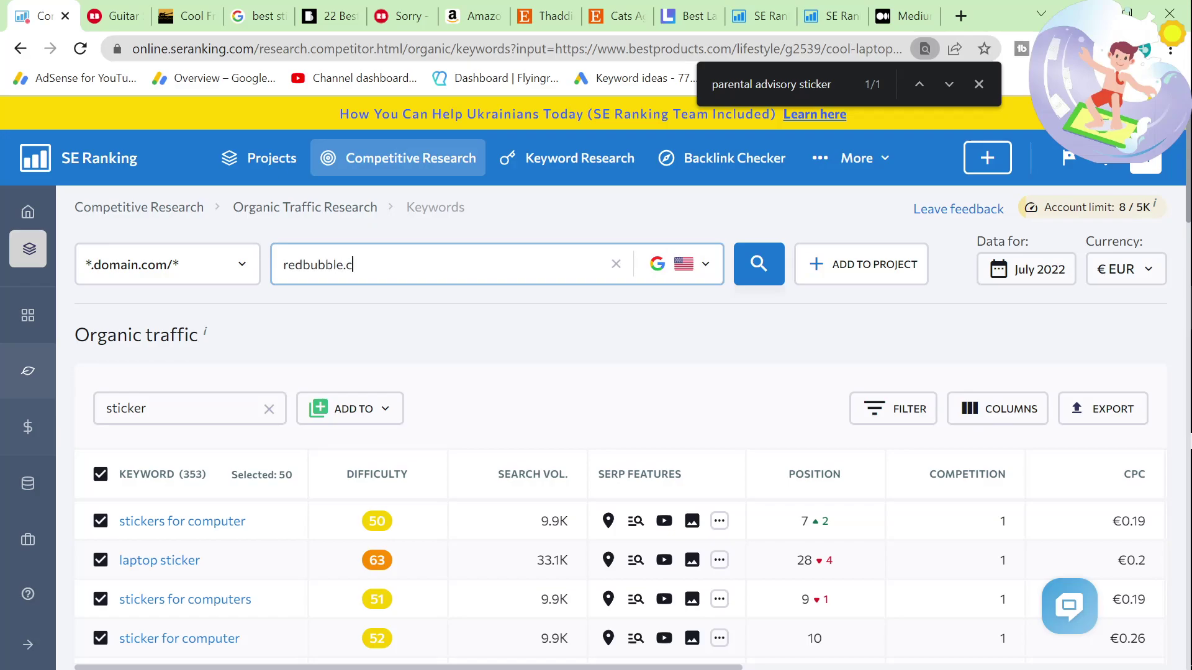
# Run the organic research for redbubble.com and scan the sticker keyword results
pyautogui.press('Return')
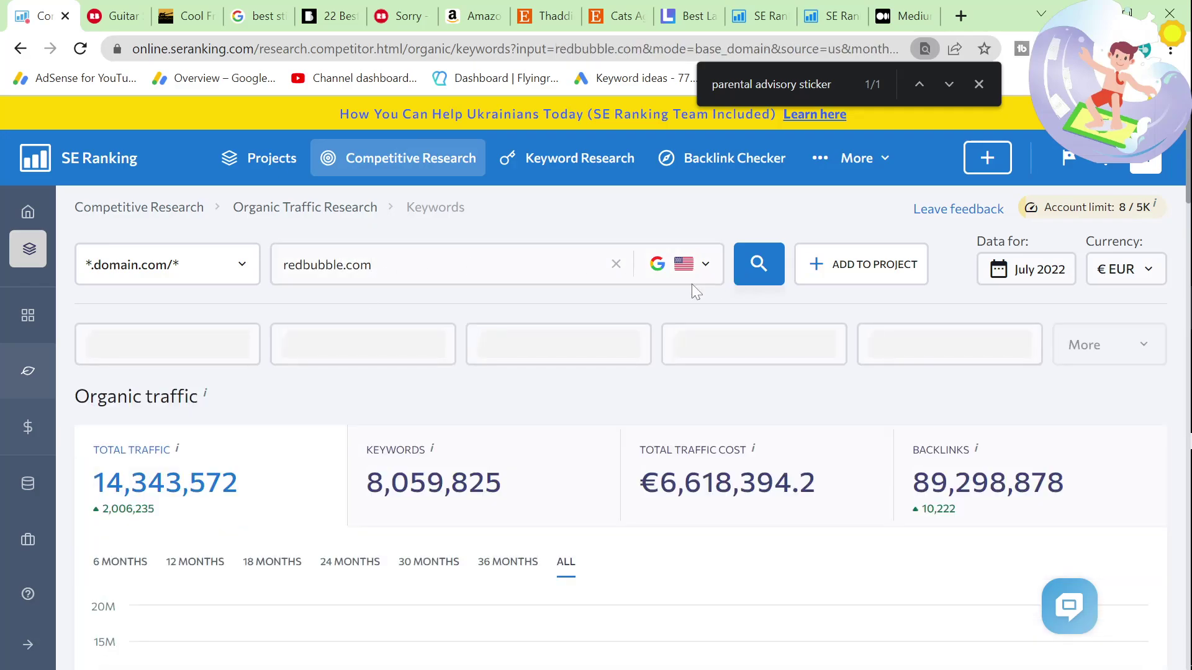
pyautogui.scroll(-9, 560, 328)
pyautogui.scroll(-15, 354, 465)
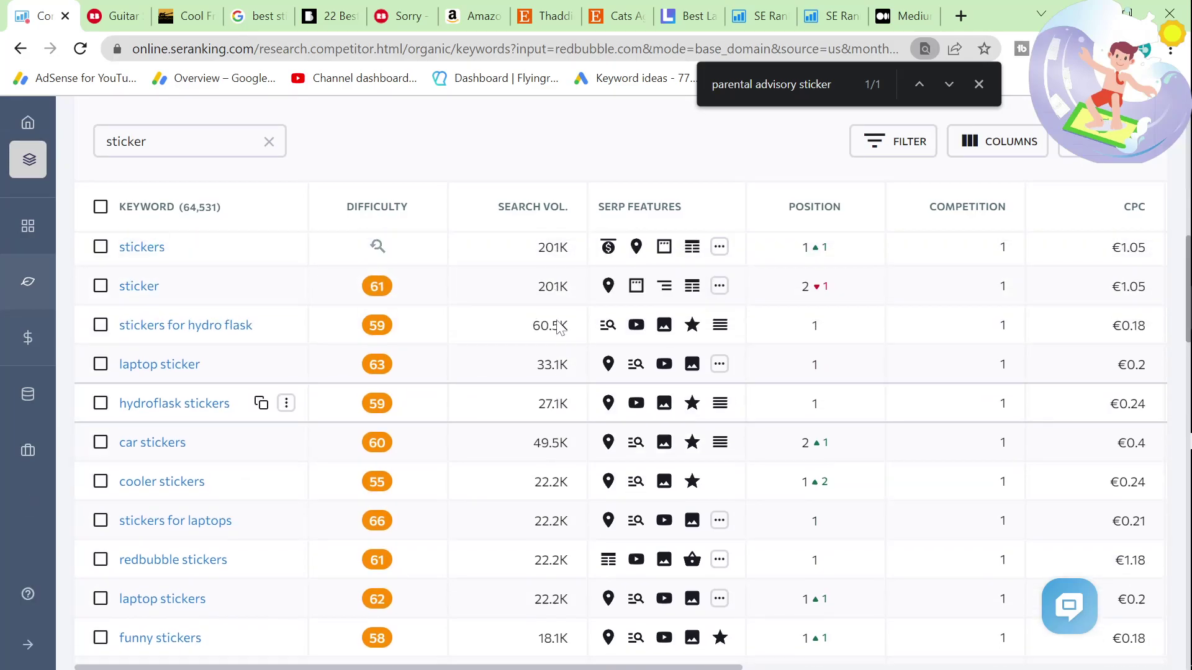
pyautogui.scroll(6, 352, 465)
pyautogui.scroll(-9, 327, 495)
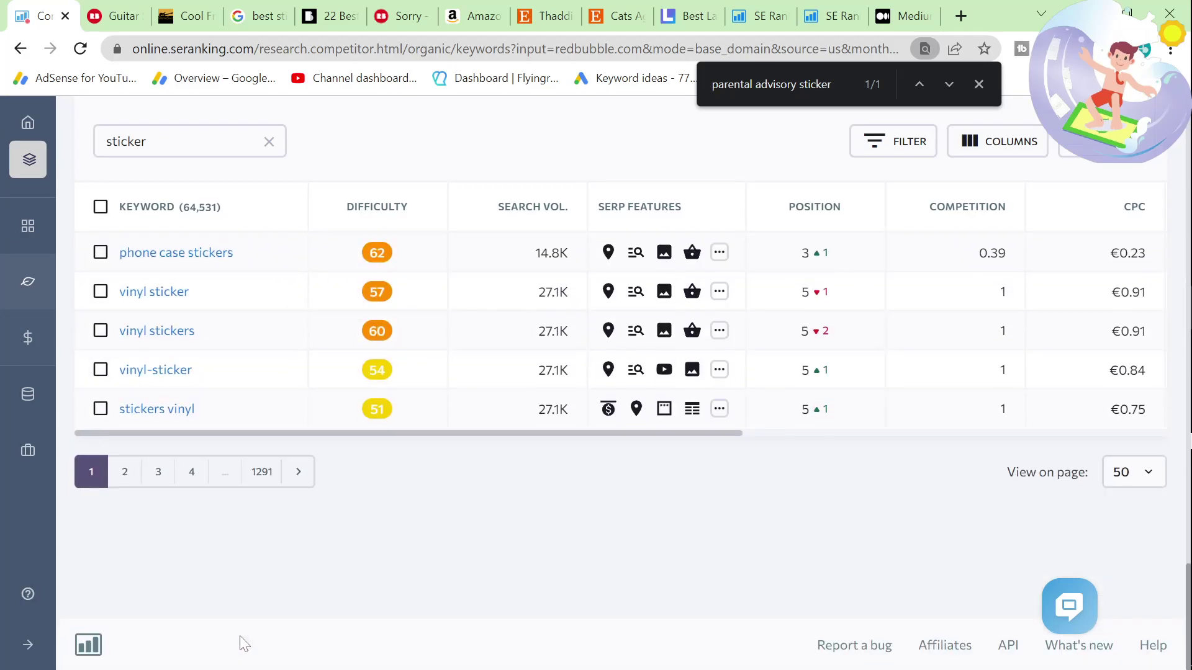
# Move through redbubble.com's sticker keywords on pages 4 and 5
pyautogui.click(186, 477)
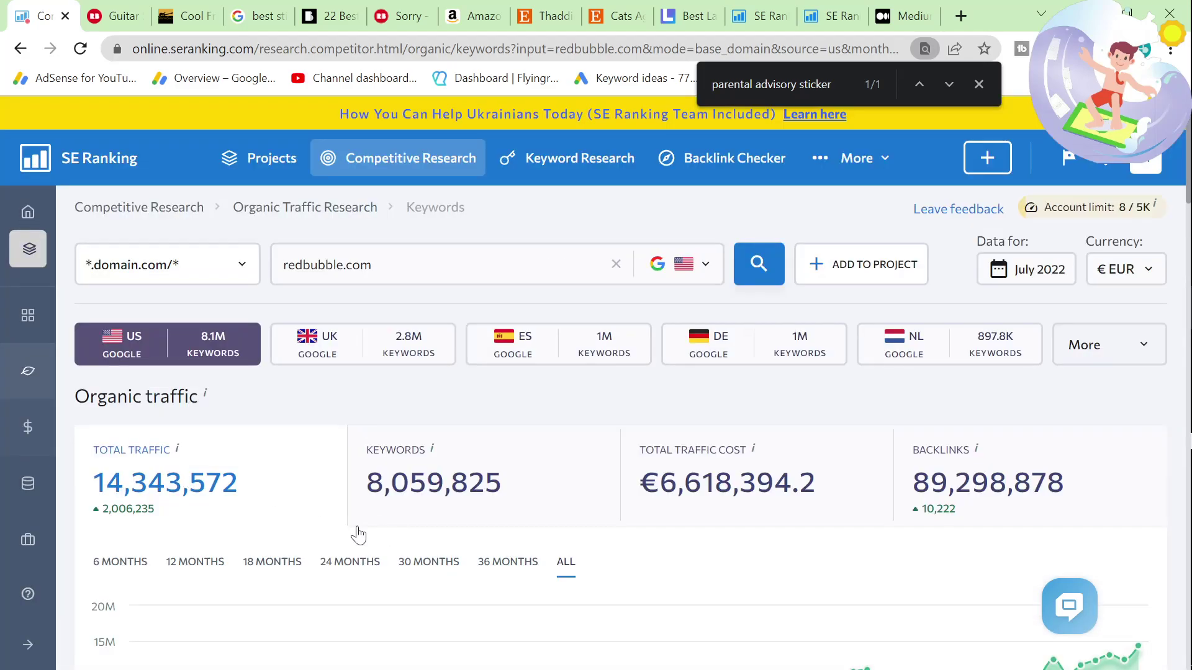
pyautogui.scroll(-10, 358, 535)
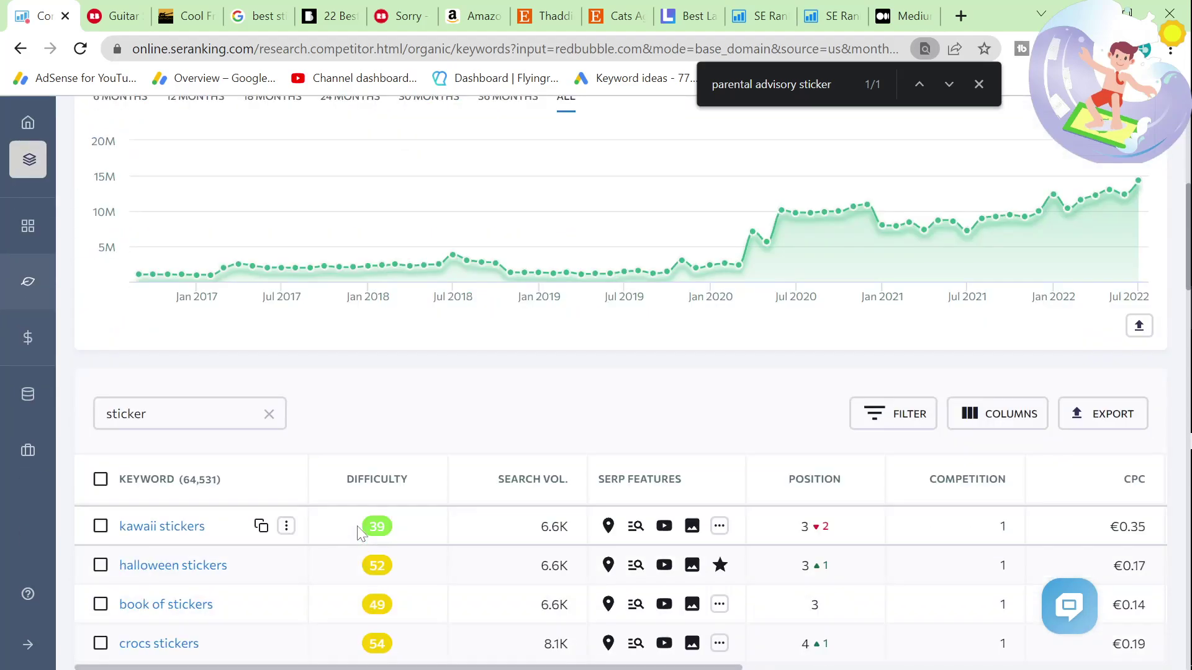
pyautogui.scroll(-8, 358, 533)
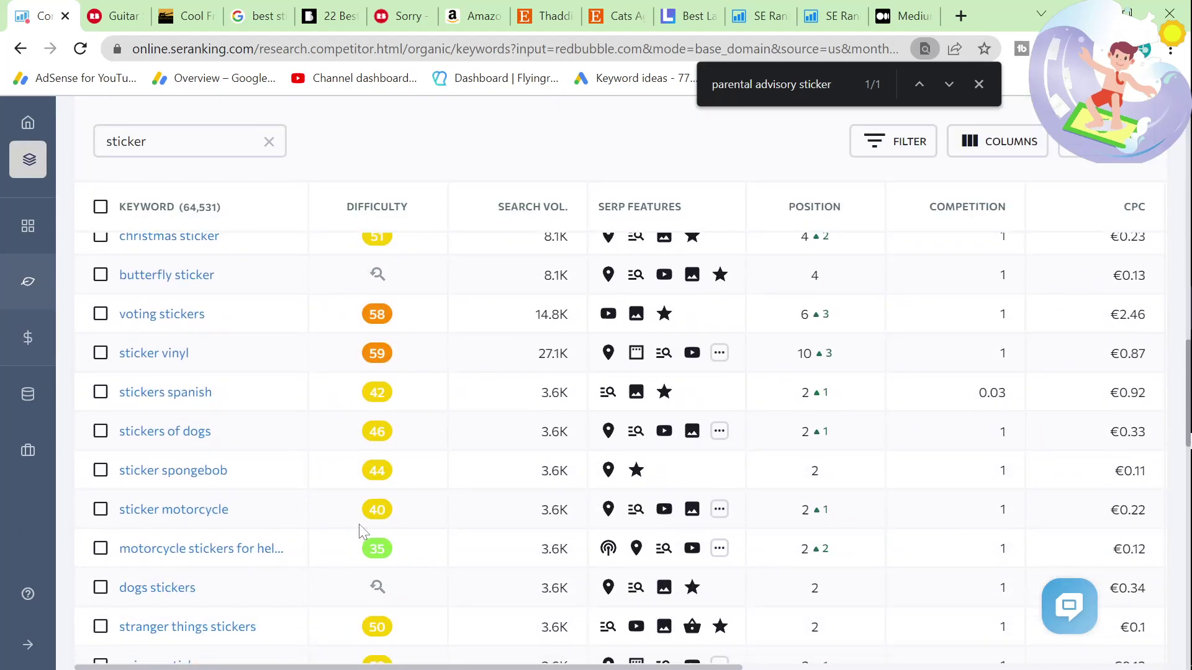
pyautogui.scroll(-5, 358, 524)
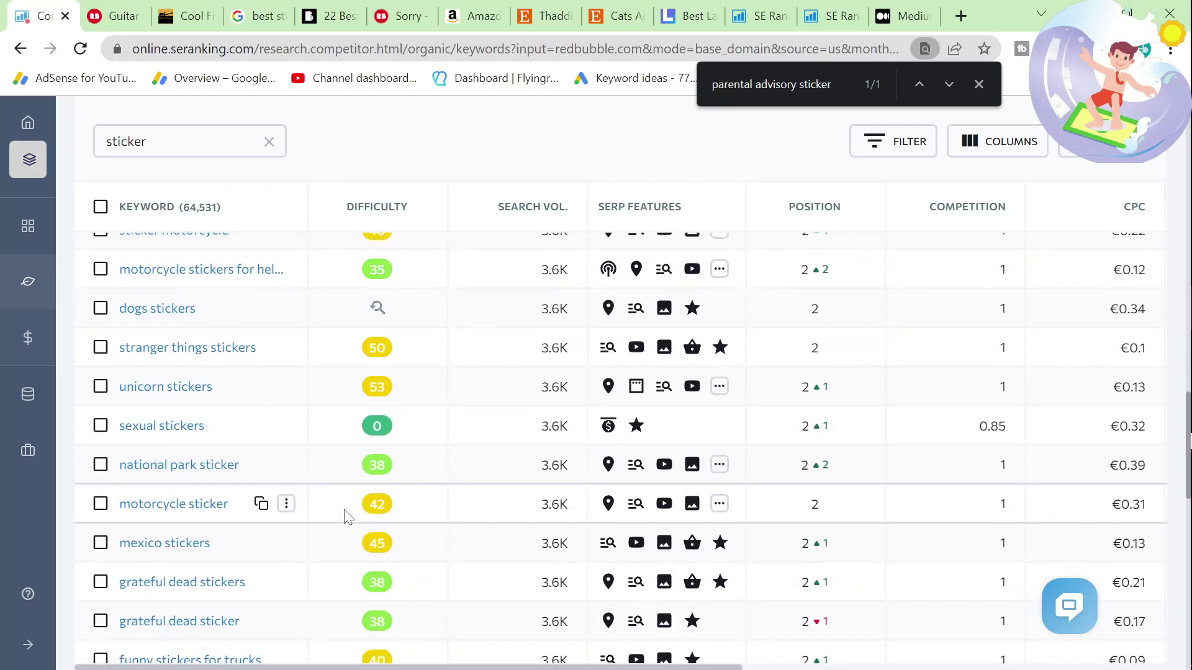
pyautogui.scroll(-9, 347, 517)
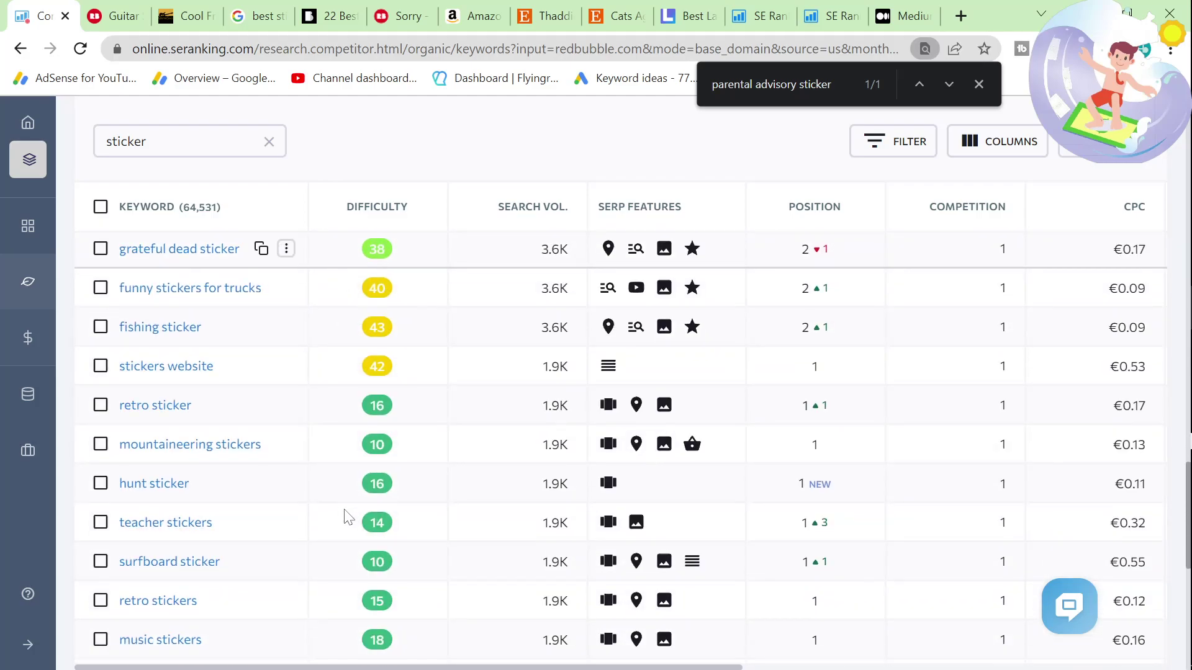
pyautogui.scroll(-3, 348, 516)
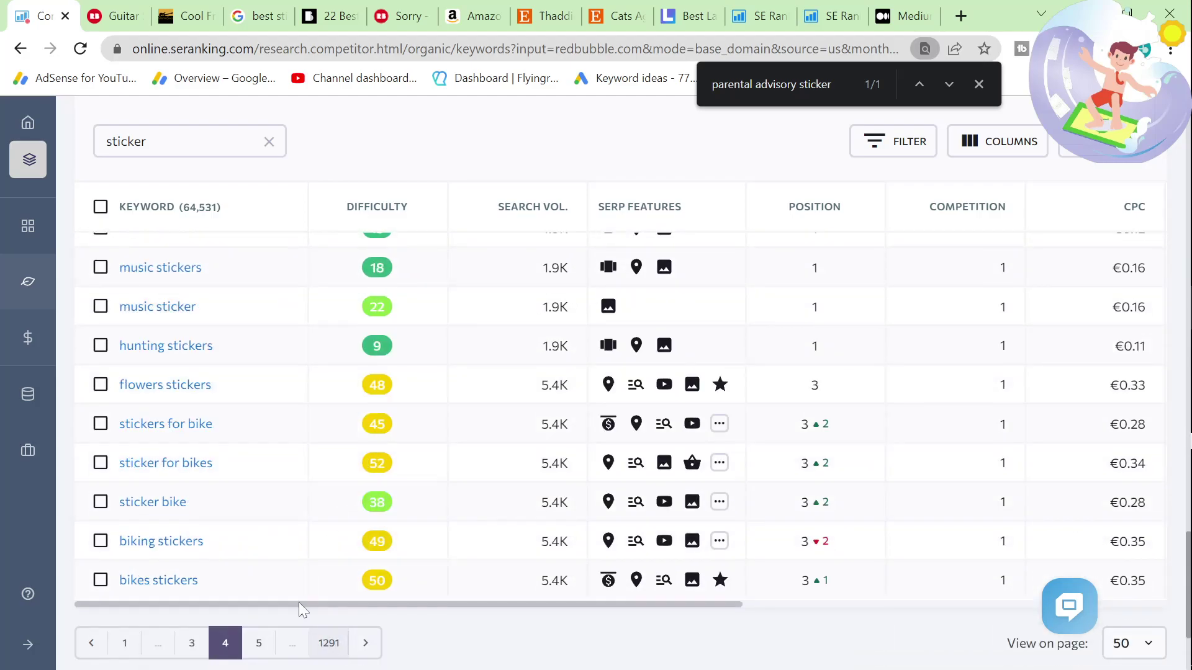
pyautogui.click(255, 644)
pyautogui.scroll(-6, 254, 646)
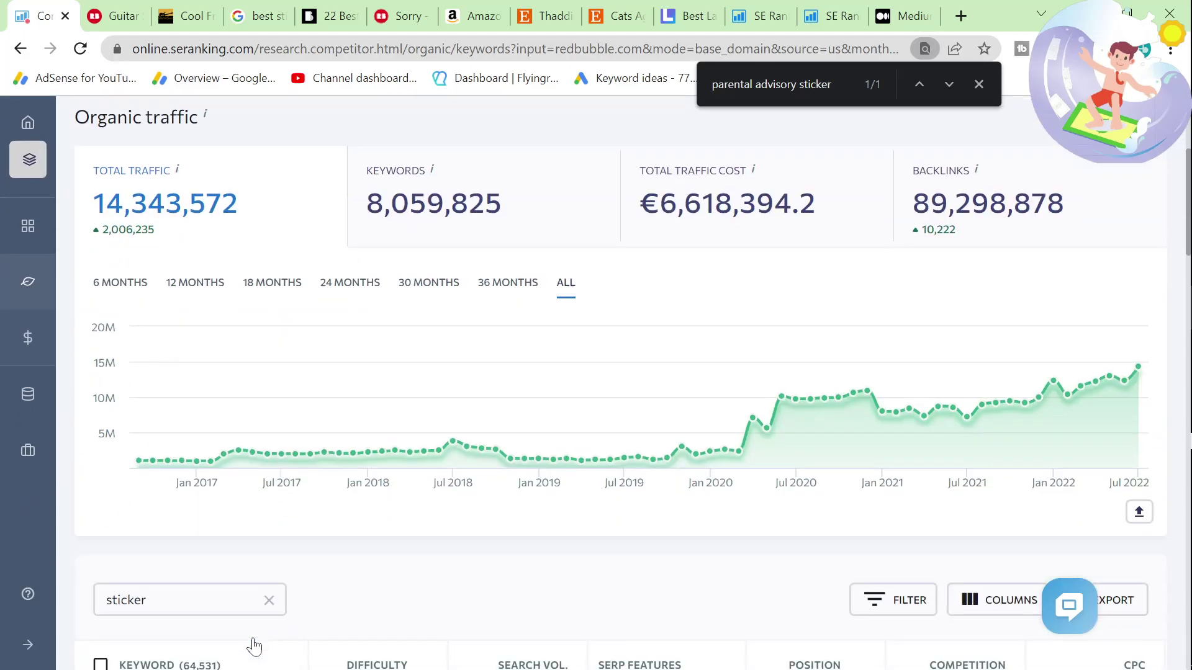
pyautogui.scroll(-3, 255, 648)
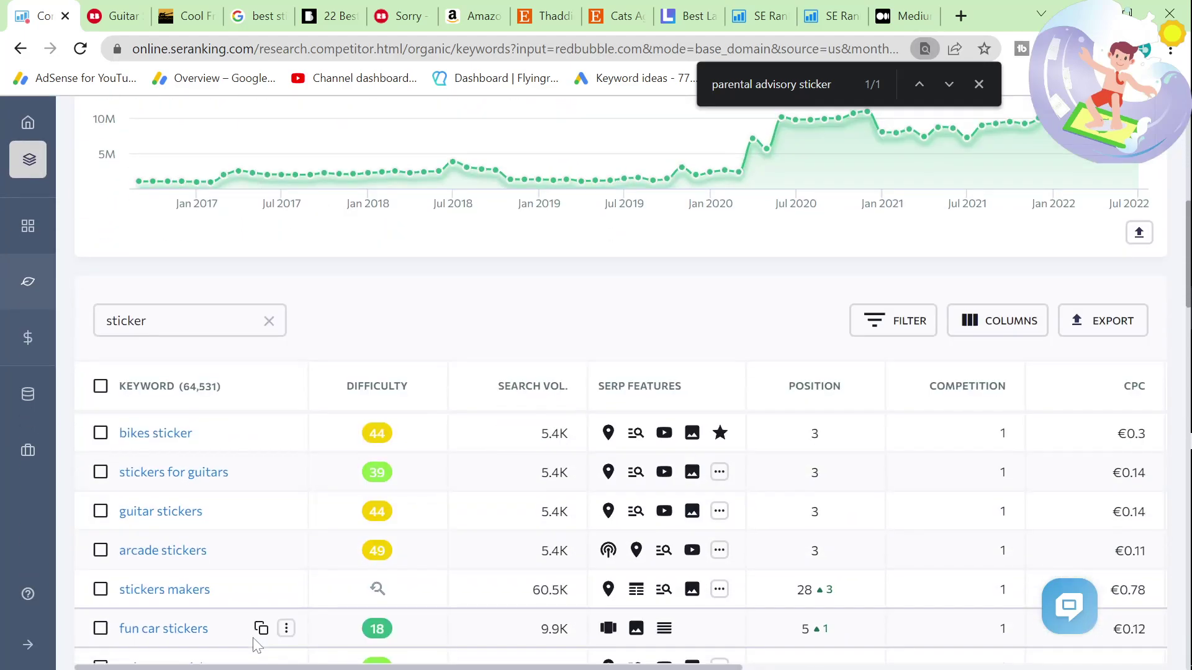
pyautogui.scroll(-3, 257, 646)
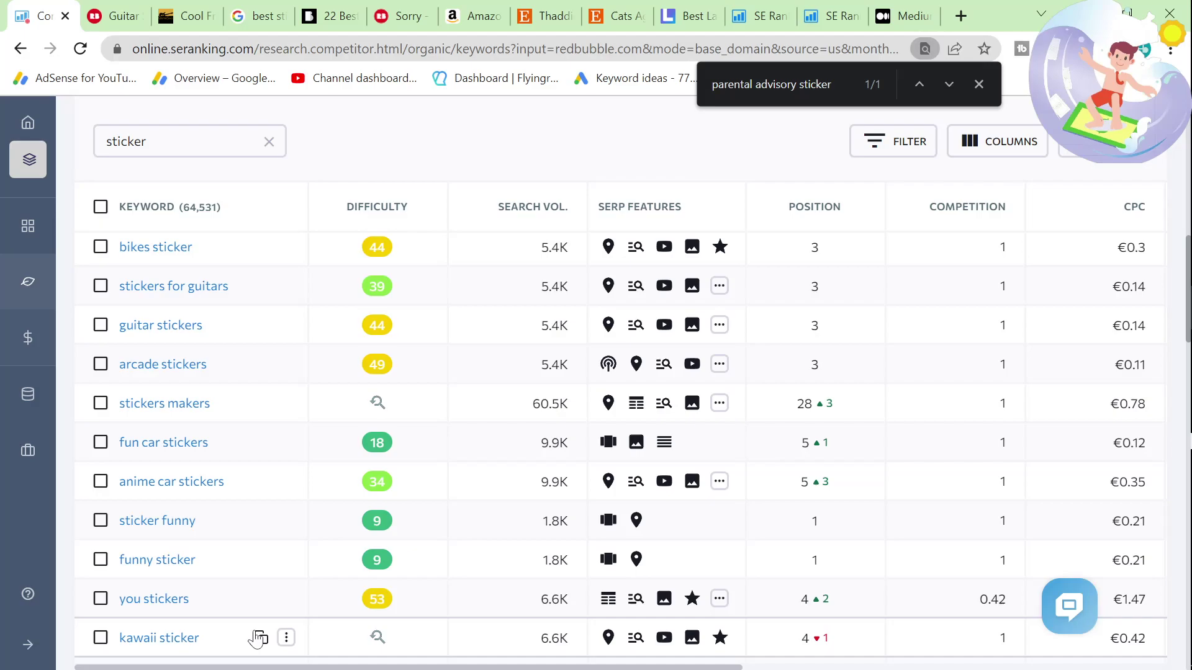
# Scroll the sticker keyword list through page 5 and on to page 6
pyautogui.scroll(-6, 259, 638)
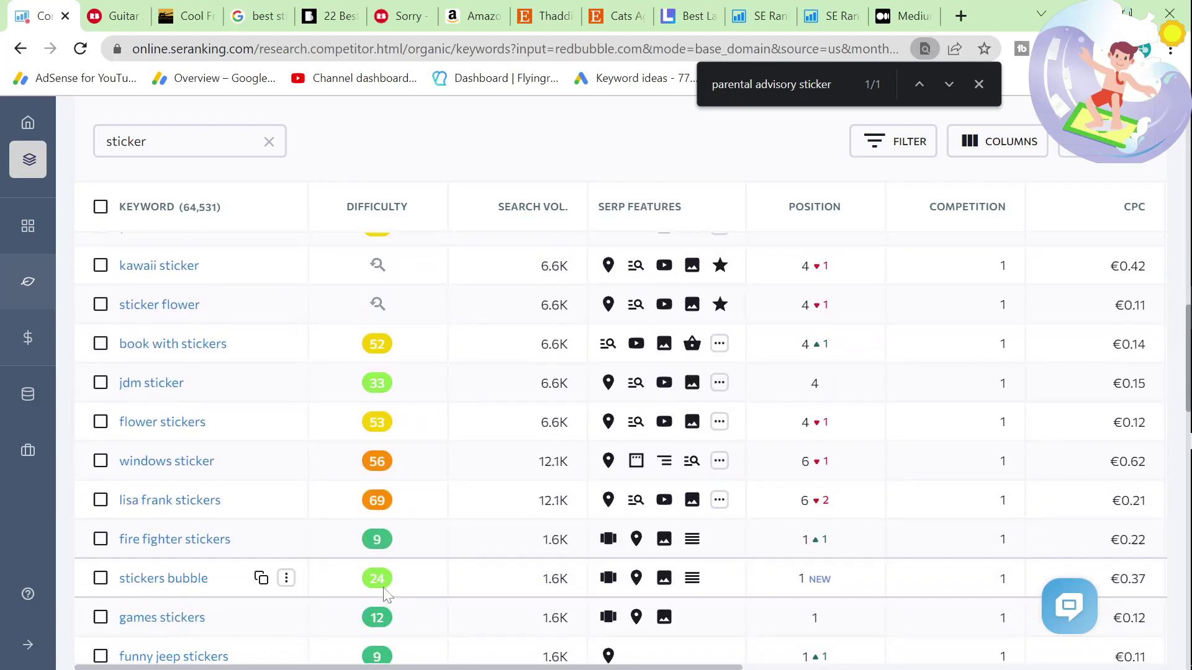
pyautogui.scroll(-9, 384, 592)
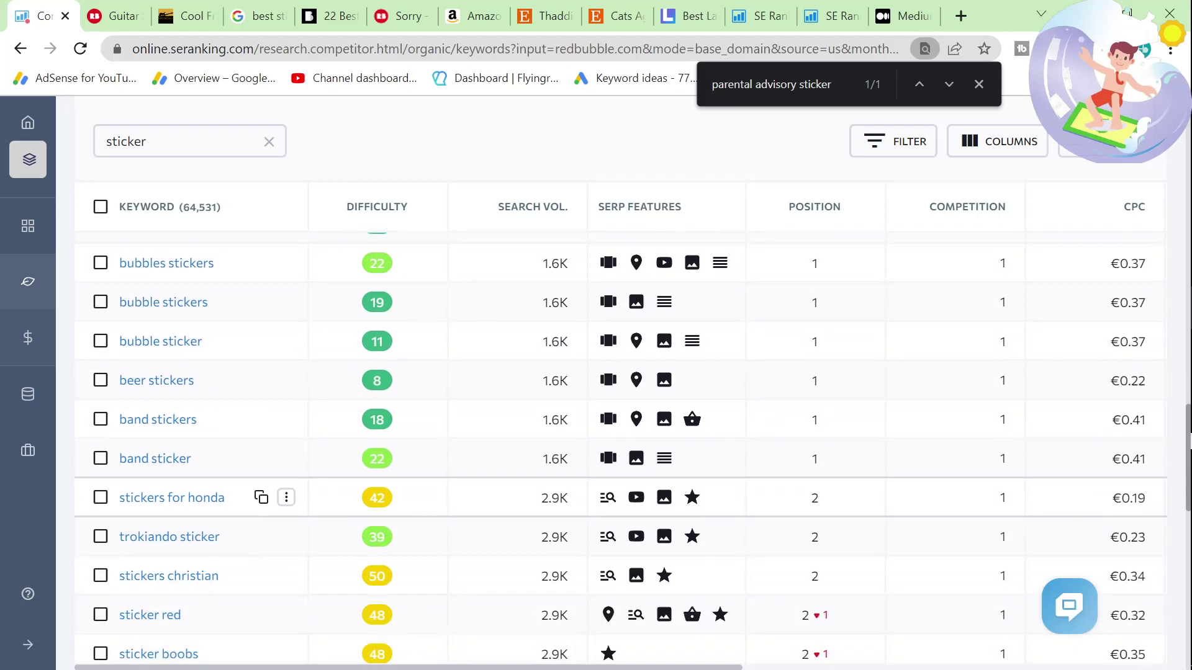
pyautogui.scroll(-5, 382, 587)
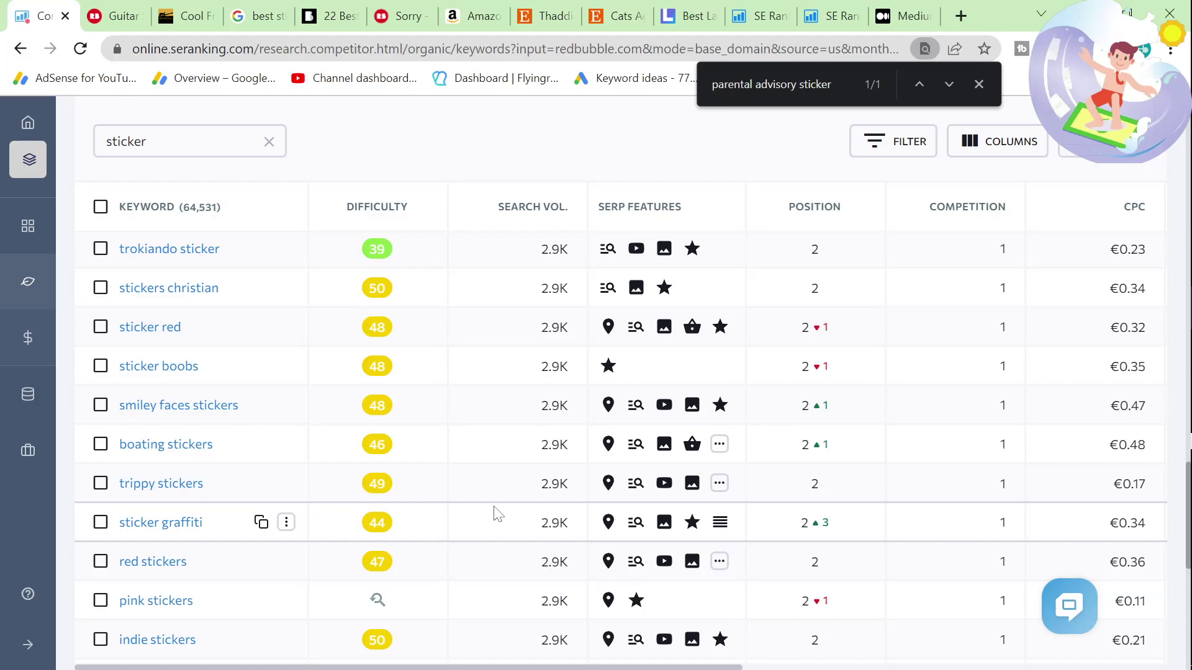
pyautogui.scroll(-9, 490, 518)
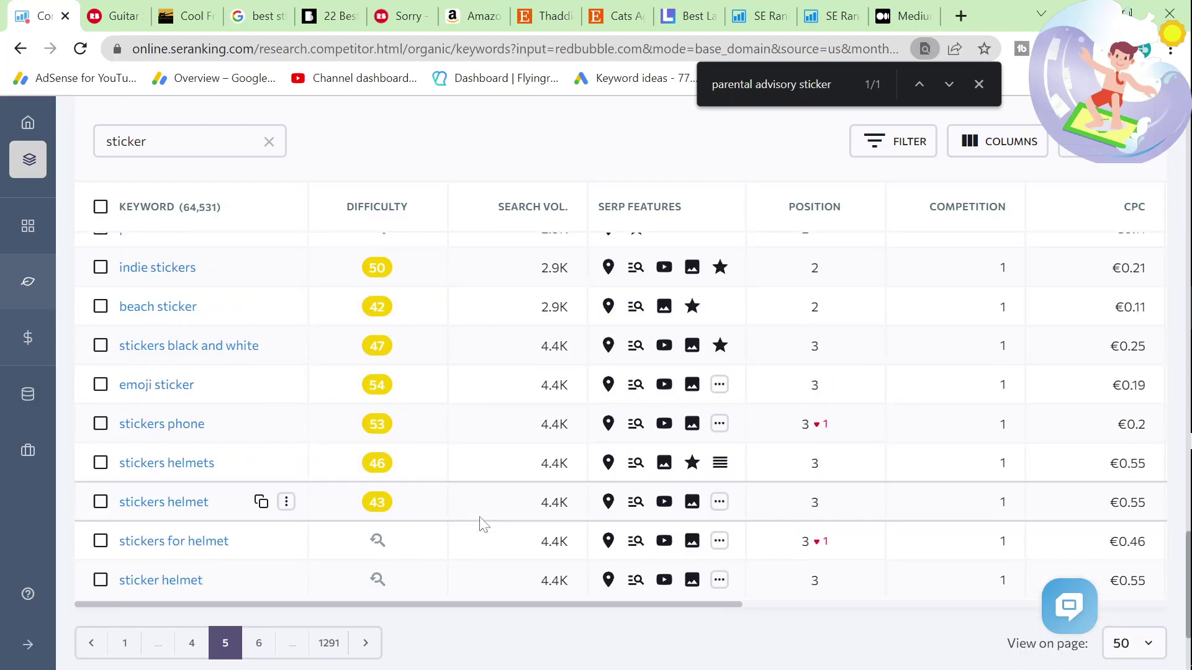
pyautogui.click(260, 473)
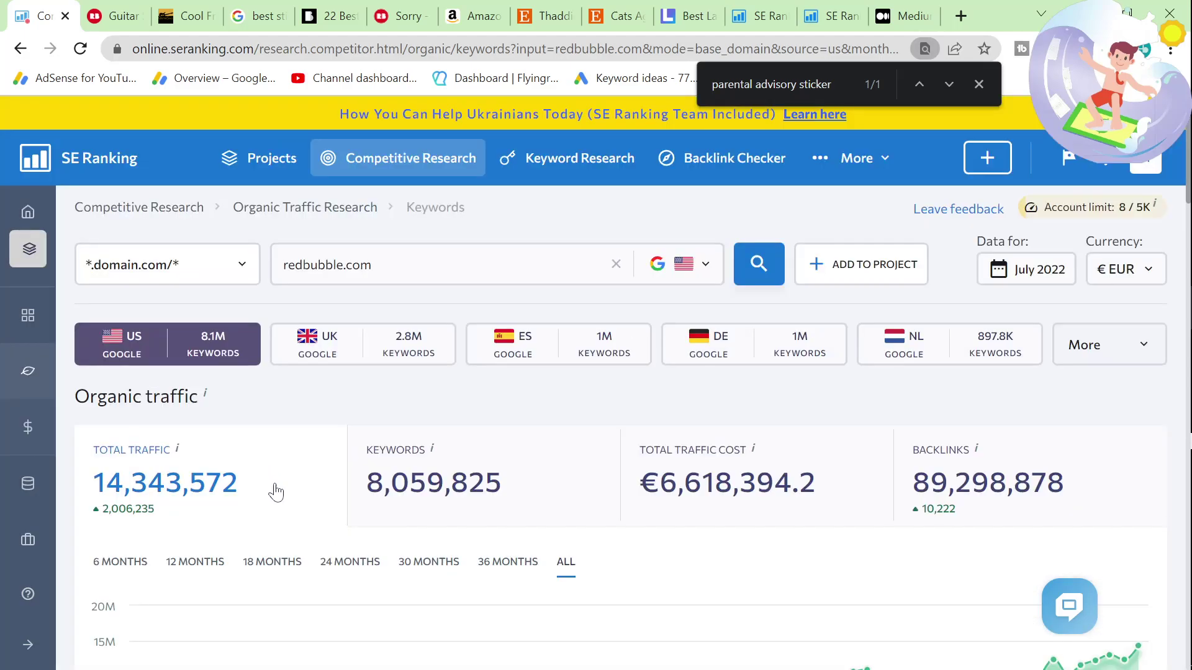
pyautogui.scroll(-8, 276, 491)
pyautogui.scroll(-15, 281, 497)
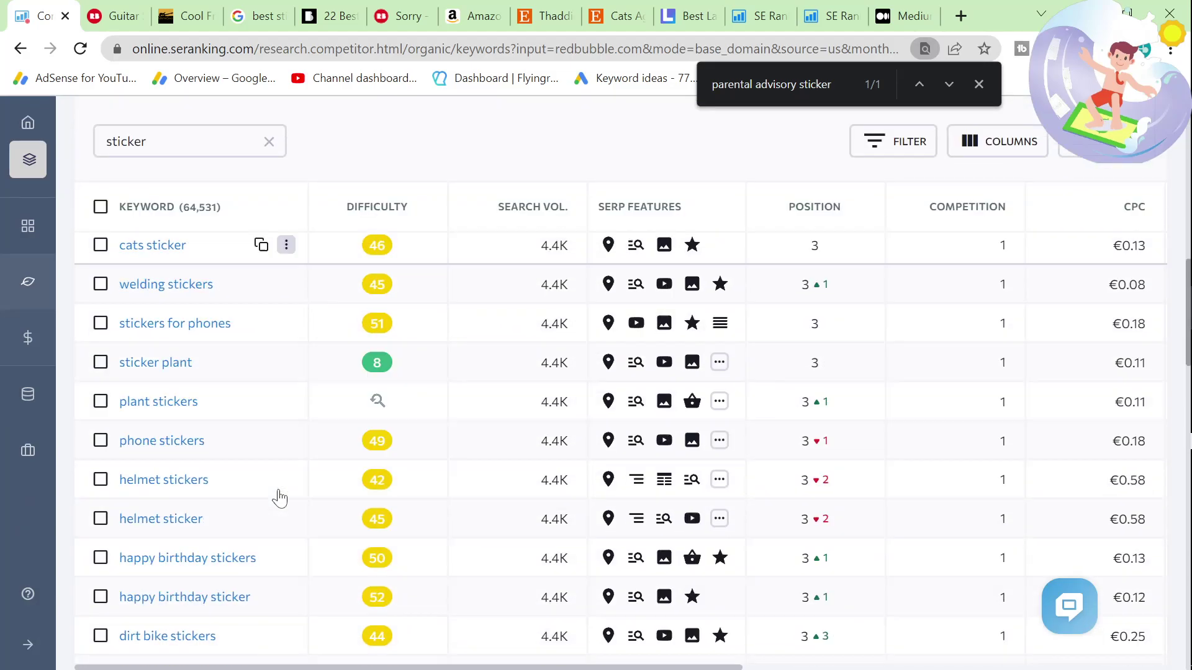
pyautogui.scroll(-15, 280, 499)
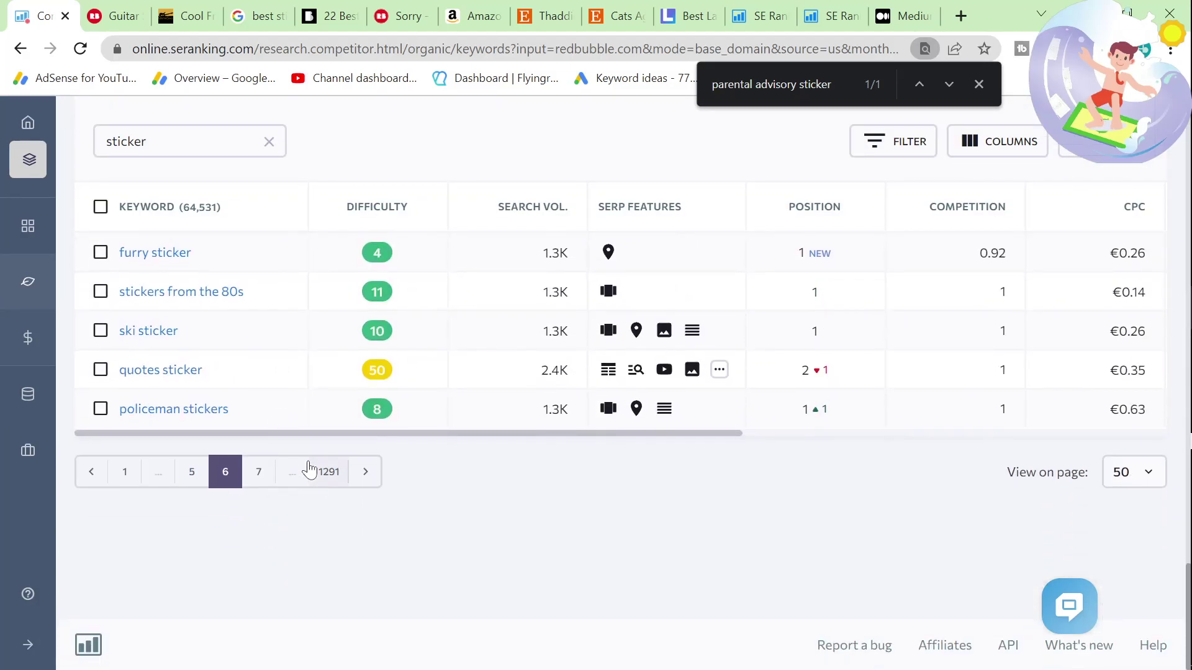
# Go to page 7 and select the keyword 'i voted sticker'
pyautogui.click(258, 472)
pyautogui.scroll(-10, 323, 540)
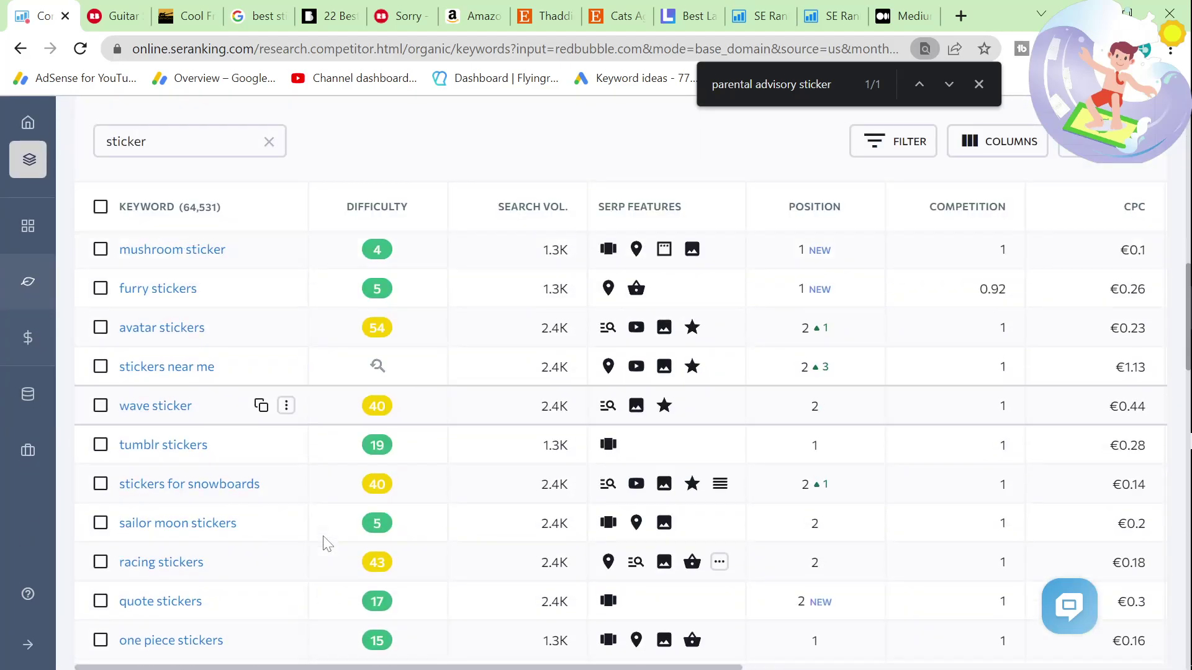
pyautogui.scroll(2, 328, 544)
pyautogui.scroll(-6, 205, 458)
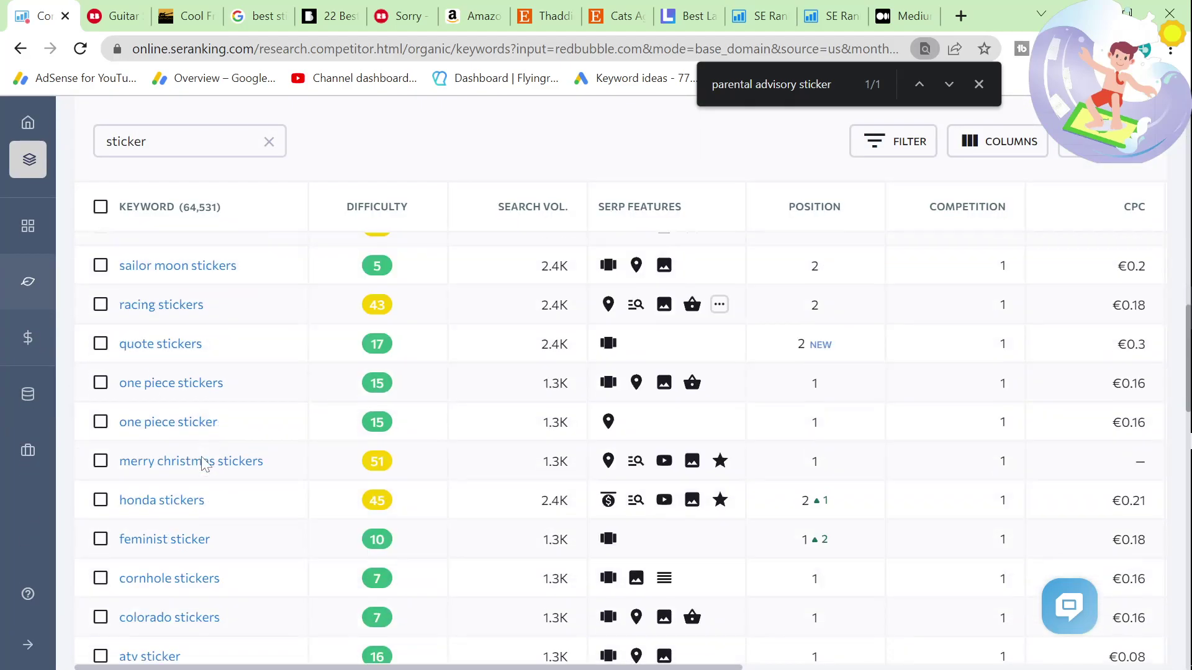
pyautogui.scroll(-6, 206, 472)
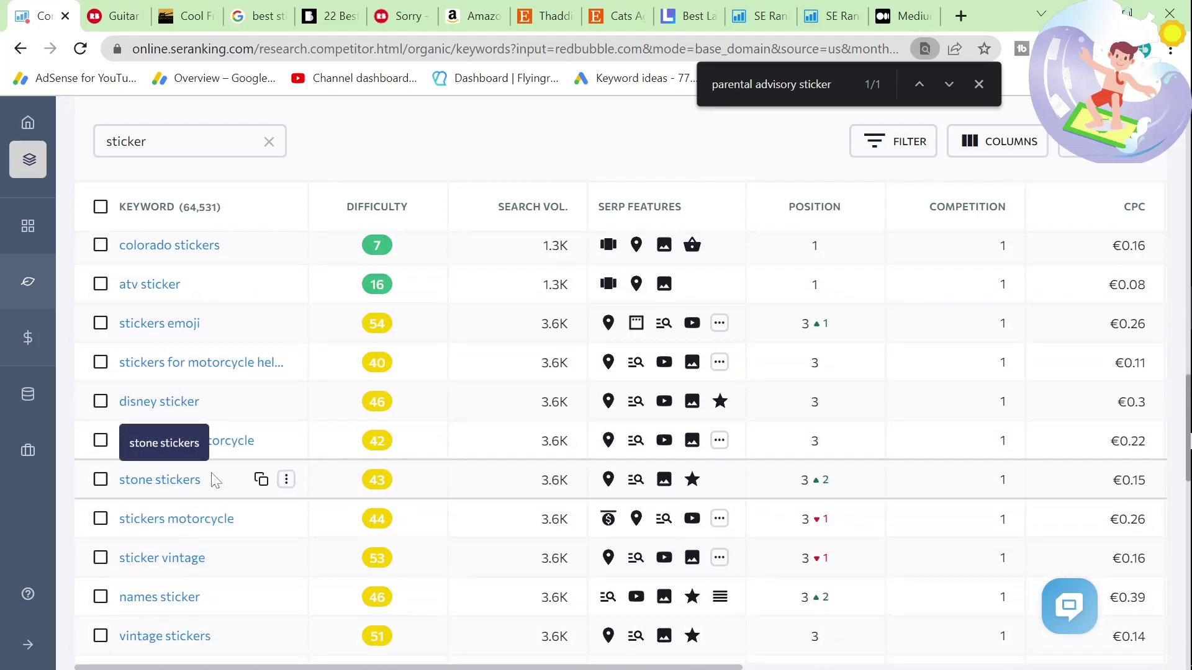
pyautogui.scroll(-12, 214, 480)
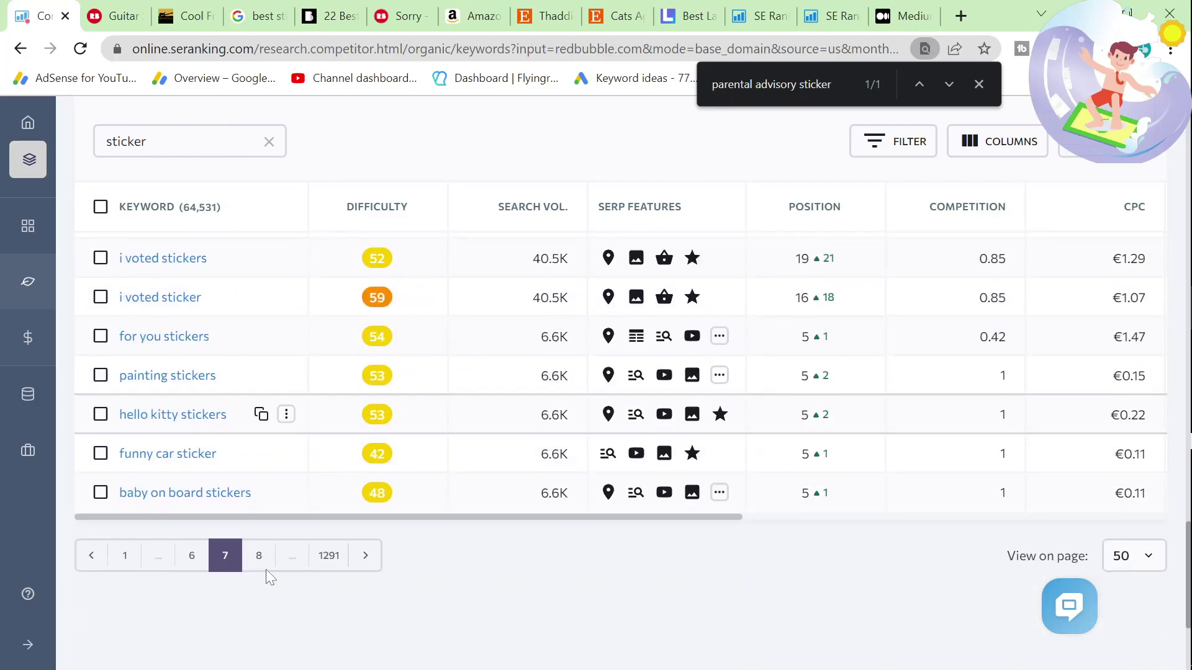
pyautogui.scroll(2, 271, 569)
pyautogui.moveTo(212, 375); pyautogui.dragTo(102, 402)
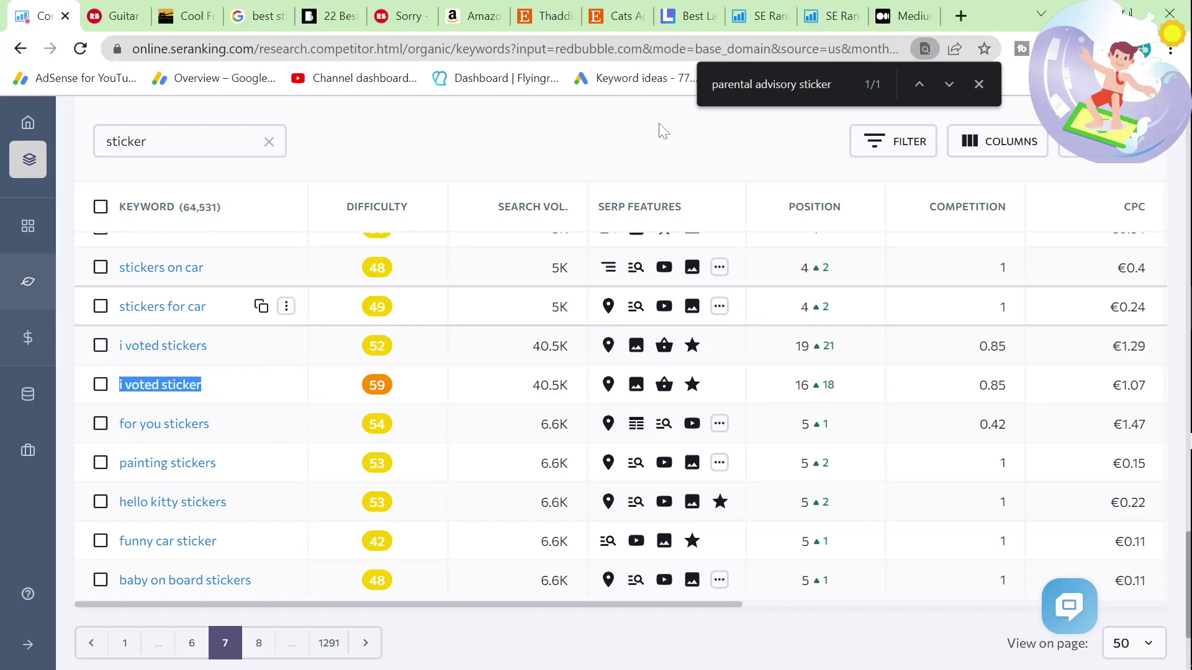
# Google 'i voted sticker' and search the results for Redbubble
pyautogui.hotkey('ctrl', 'c')
pyautogui.click(256, 15)
pyautogui.click(245, 51)
pyautogui.hotkey('ctrl', 'v')
pyautogui.press('Return')
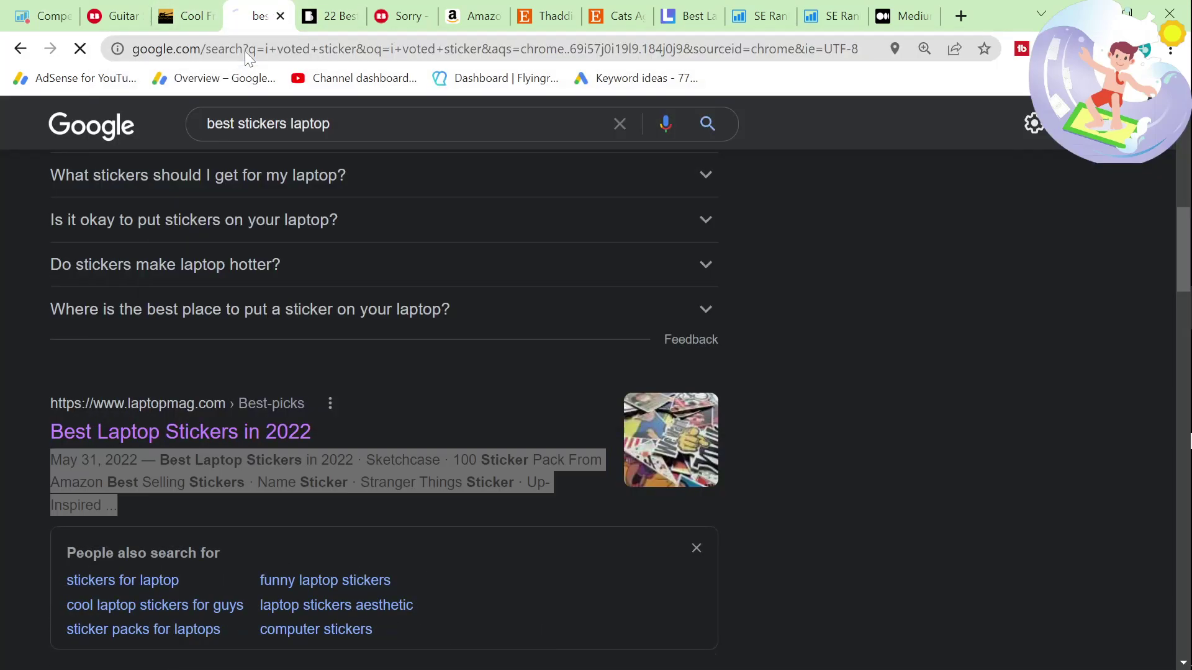
pyautogui.scroll(-5, 69, 408)
pyautogui.hotkey('ctrl', 'f')
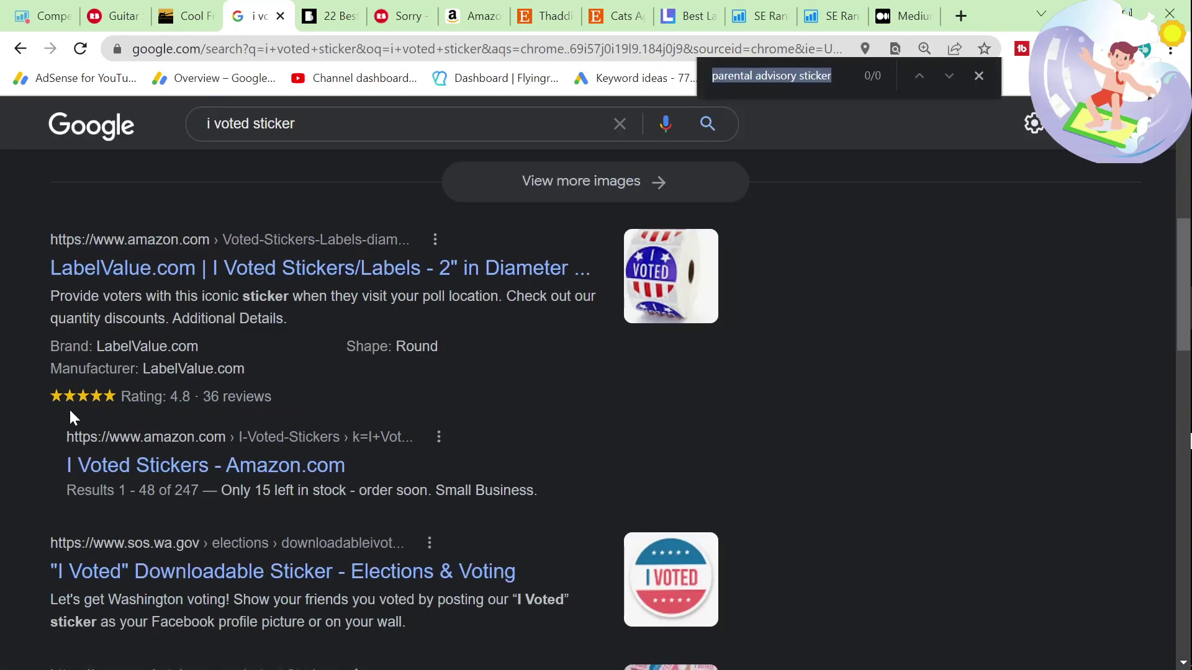
pyautogui.write('redbub')
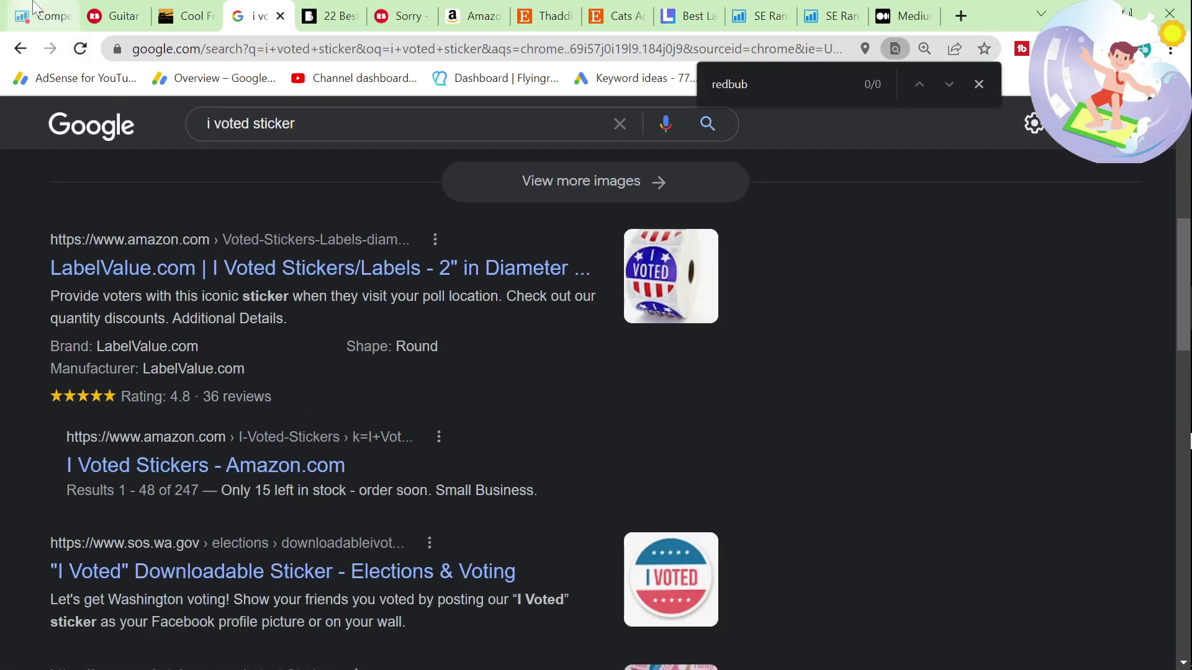
# Search 'baby on board sticker' and open Redbubble's baby on board stickers page
pyautogui.click(40, 16)
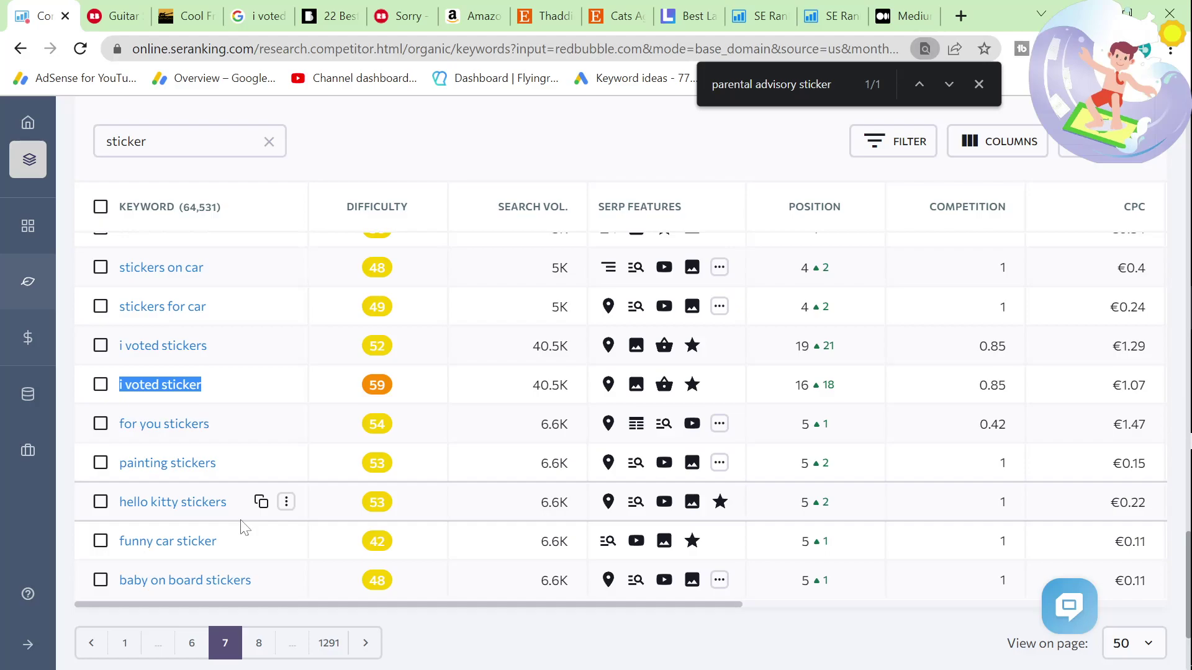
pyautogui.scroll(20, 244, 528)
pyautogui.click(260, 343)
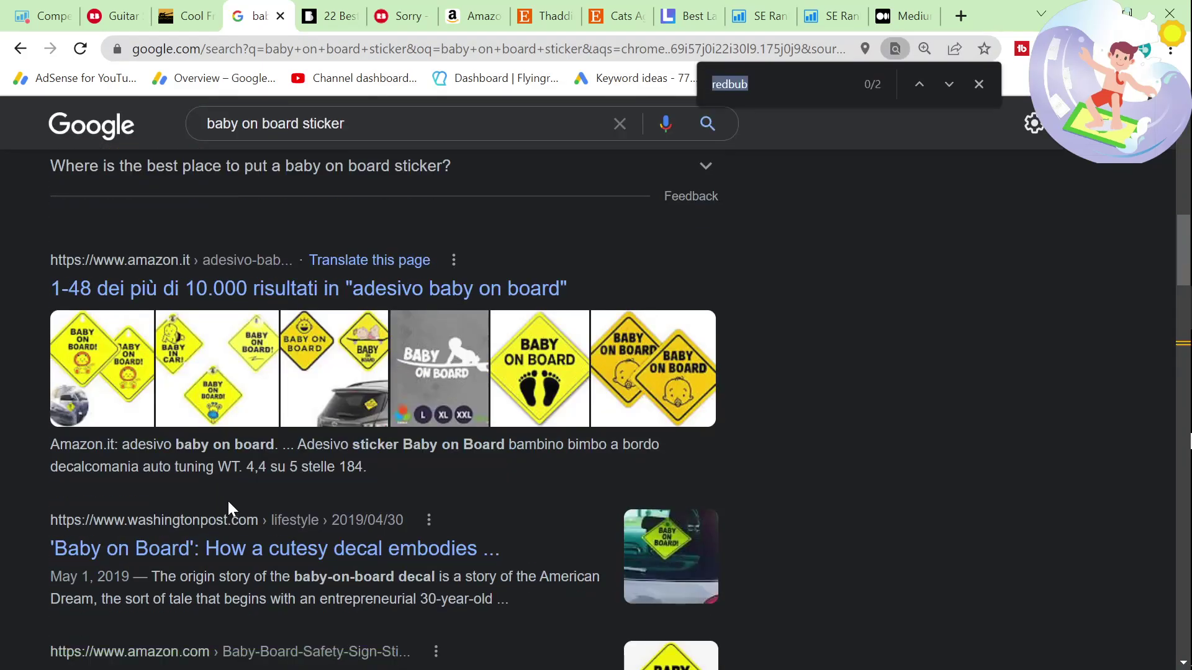
pyautogui.press('Return')
pyautogui.click(286, 385)
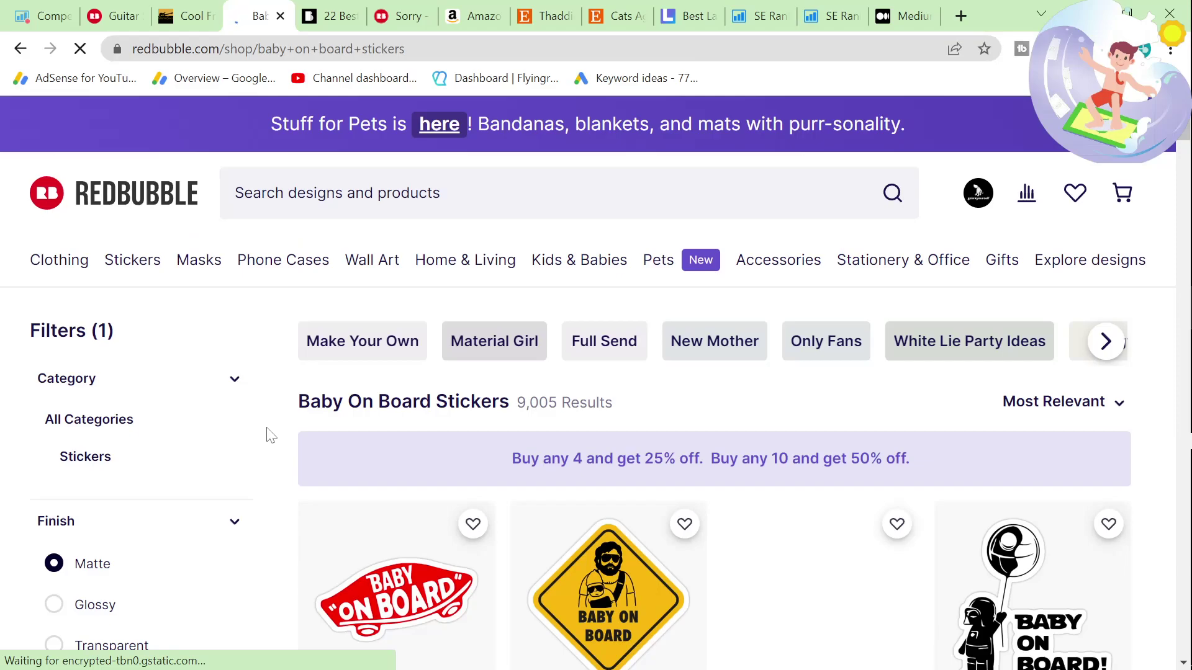
pyautogui.click(60, 9)
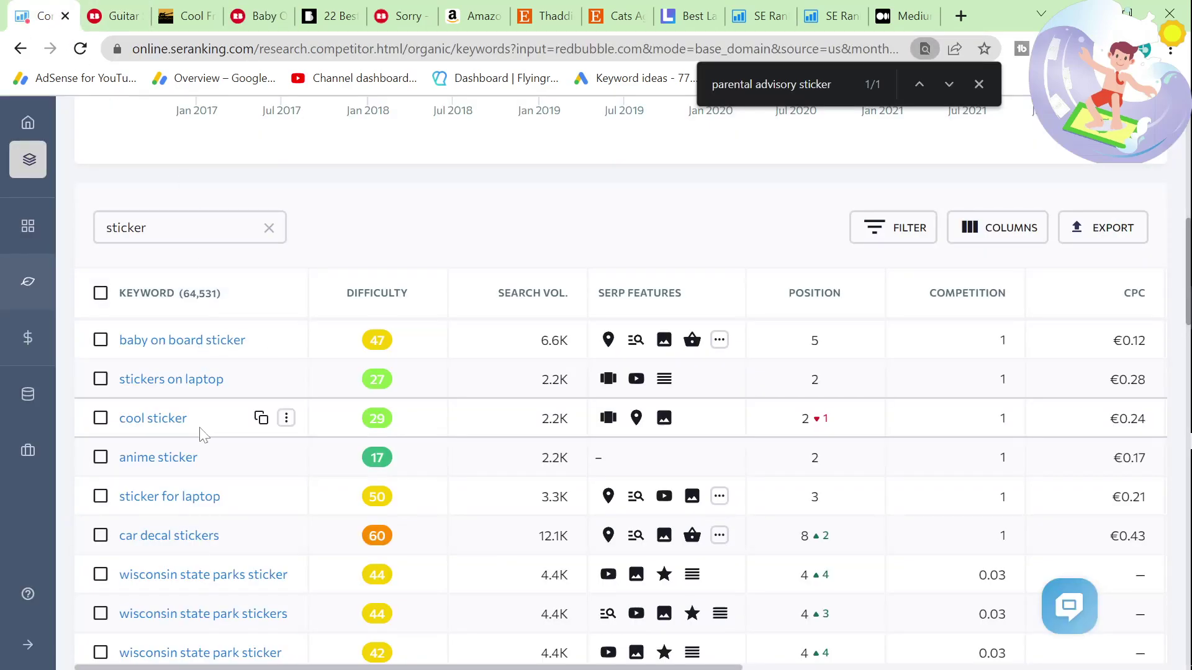
# Search 'wisconsin state parks sticker' and open Redbubble's Wisconsin State Park Stickers page
pyautogui.scroll(-3, 200, 432)
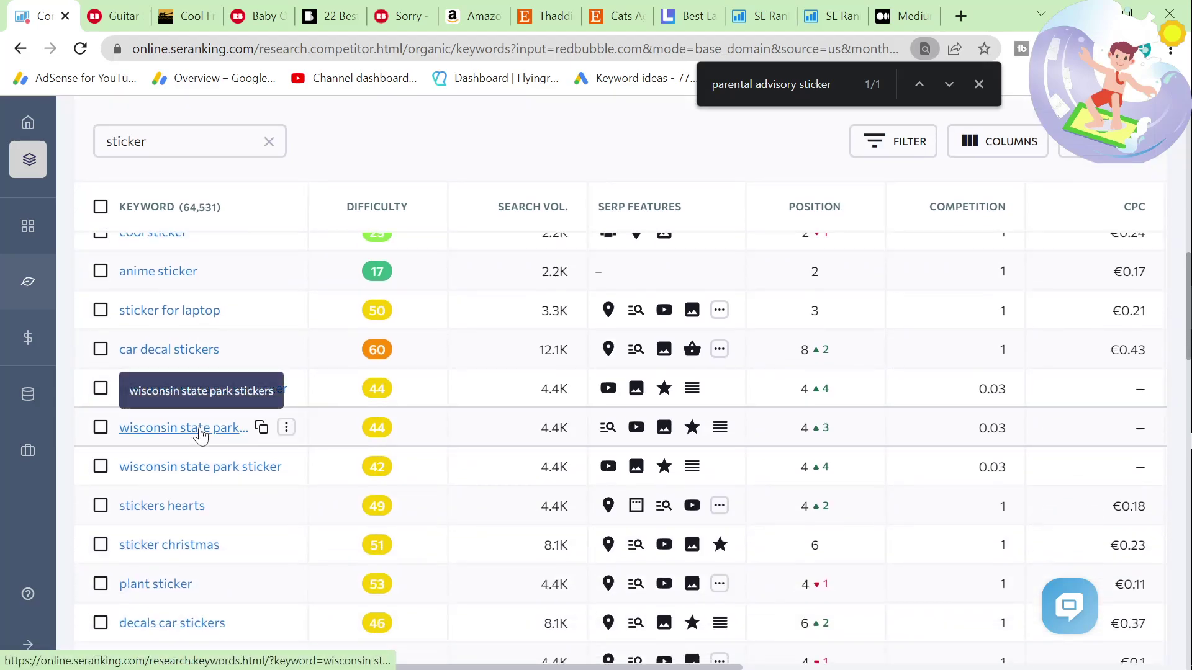
pyautogui.scroll(-2, 200, 432)
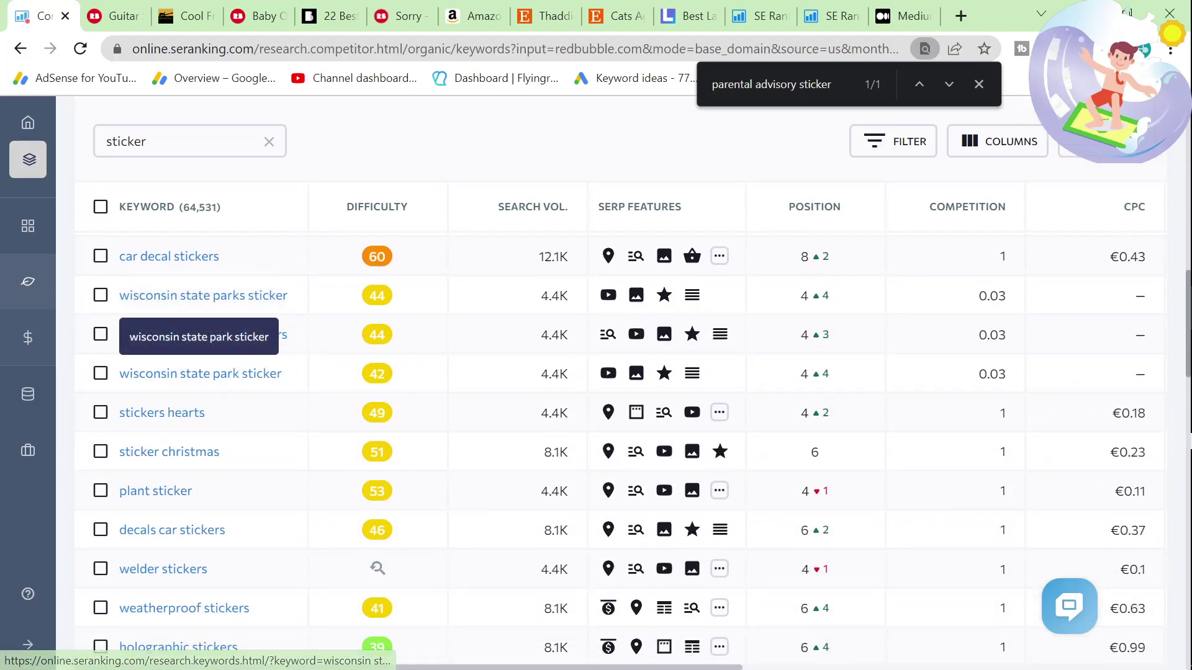
pyautogui.click(261, 296)
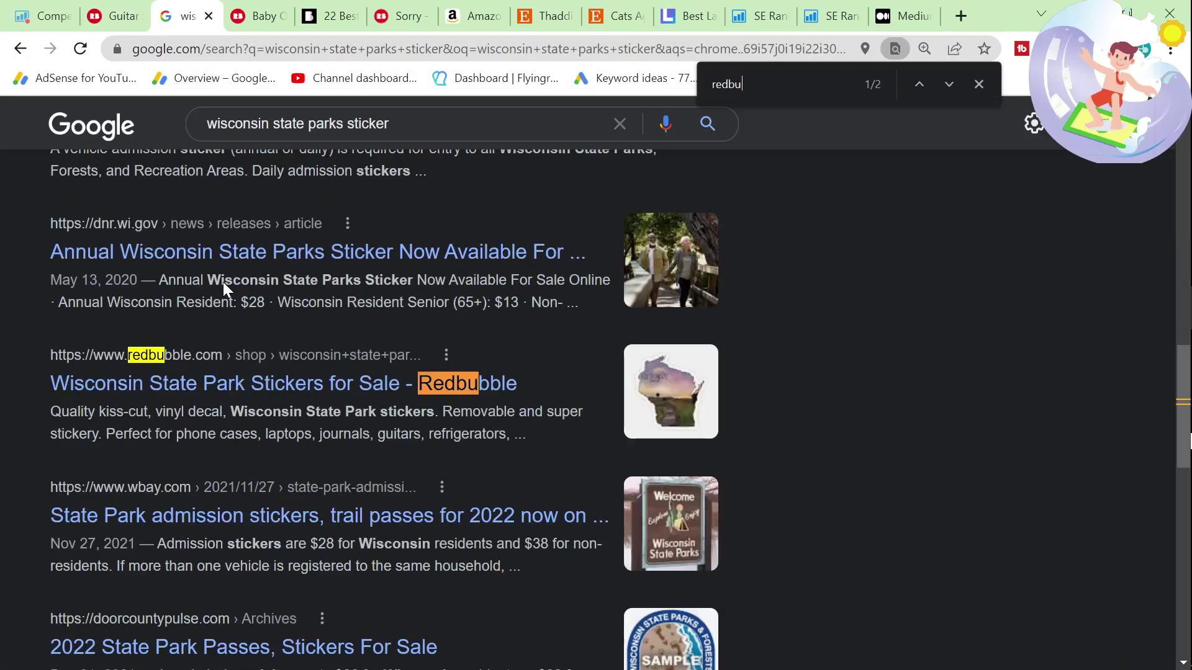
pyautogui.click(251, 376)
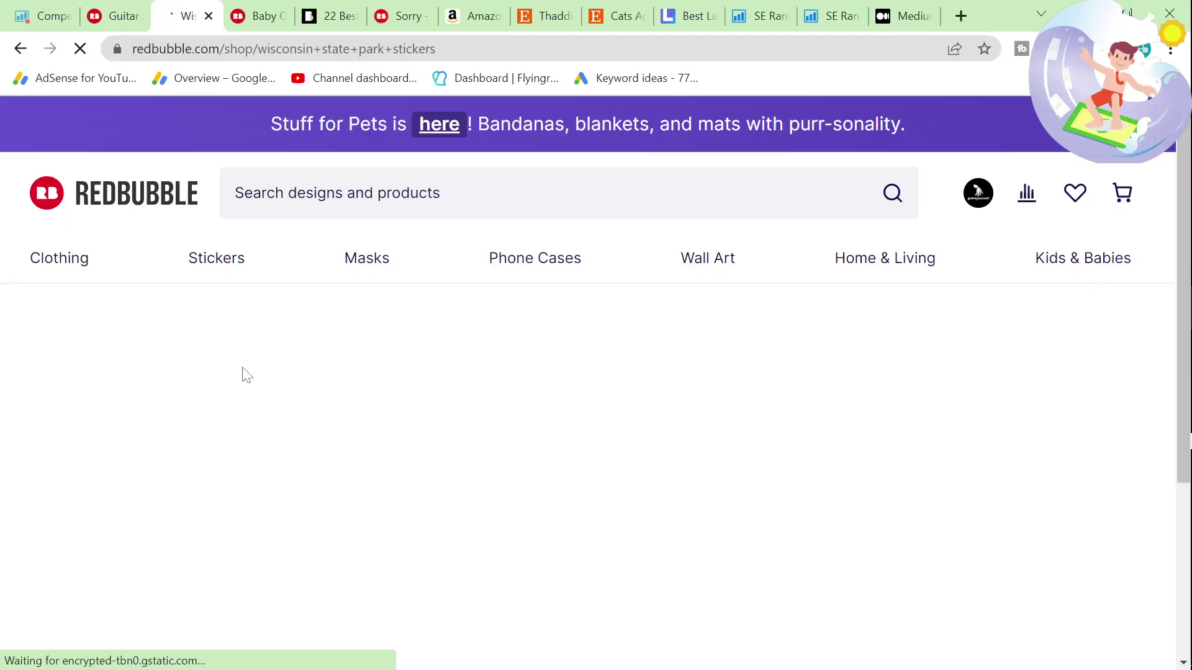
pyautogui.click(28, 11)
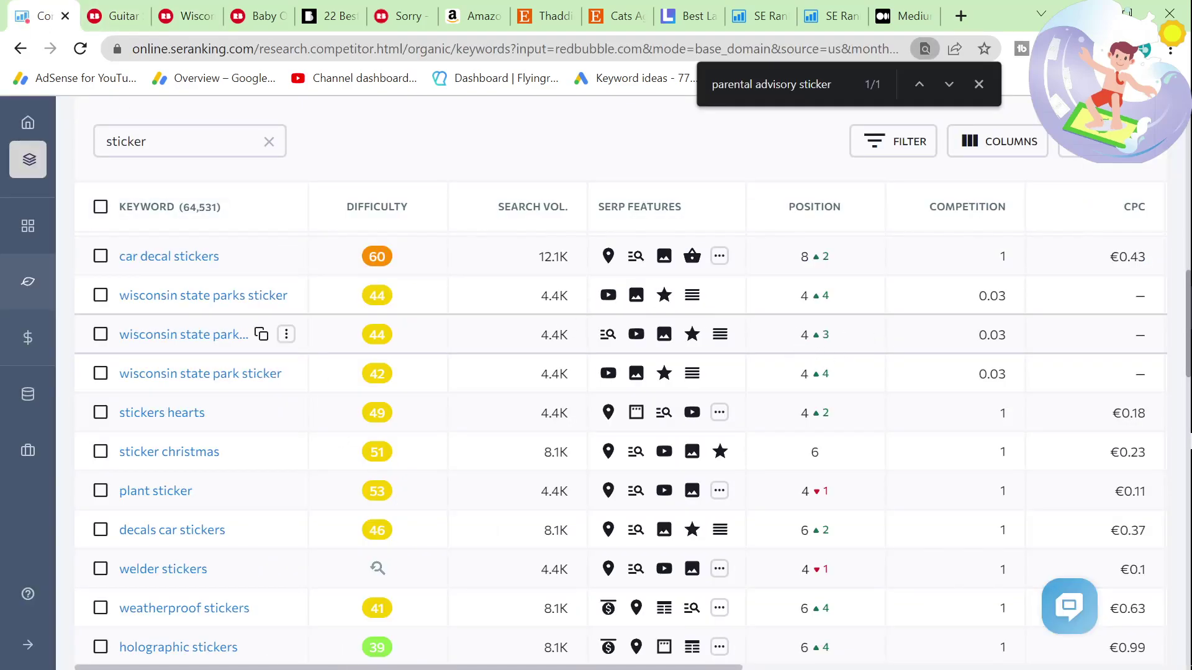
# Change the keyword filter from 'sticker' to 'state park sticker' and review the 31 matches
pyautogui.moveTo(835, 335); pyautogui.dragTo(797, 340)
pyautogui.click(797, 340)
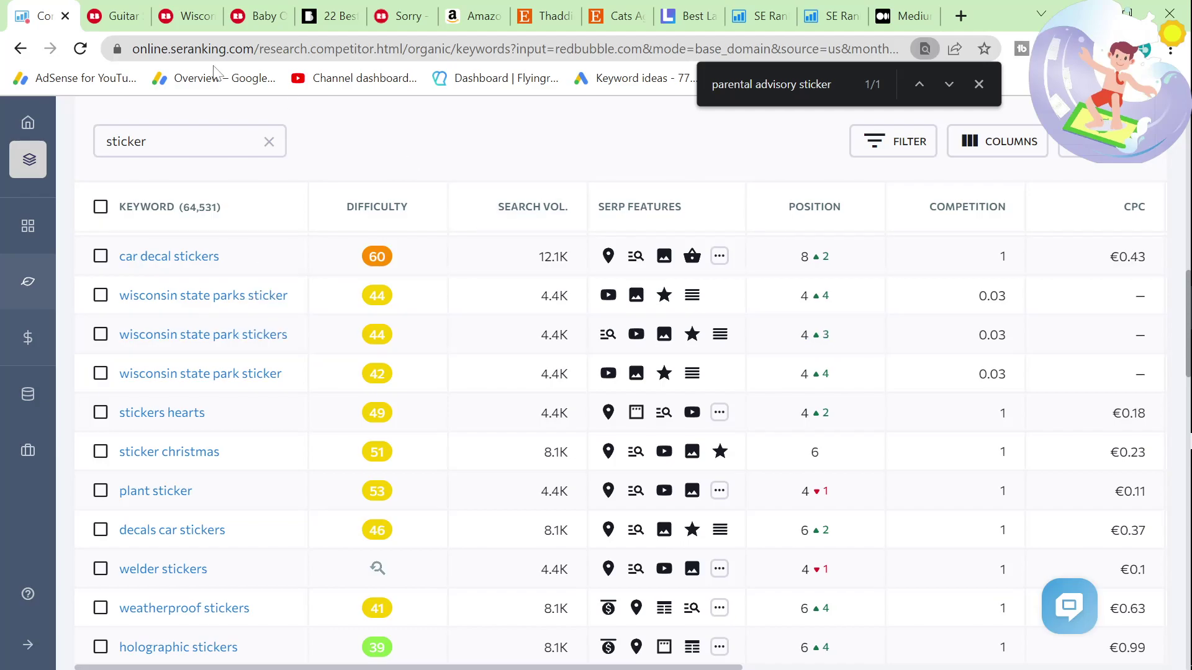
pyautogui.scroll(-1, 333, 393)
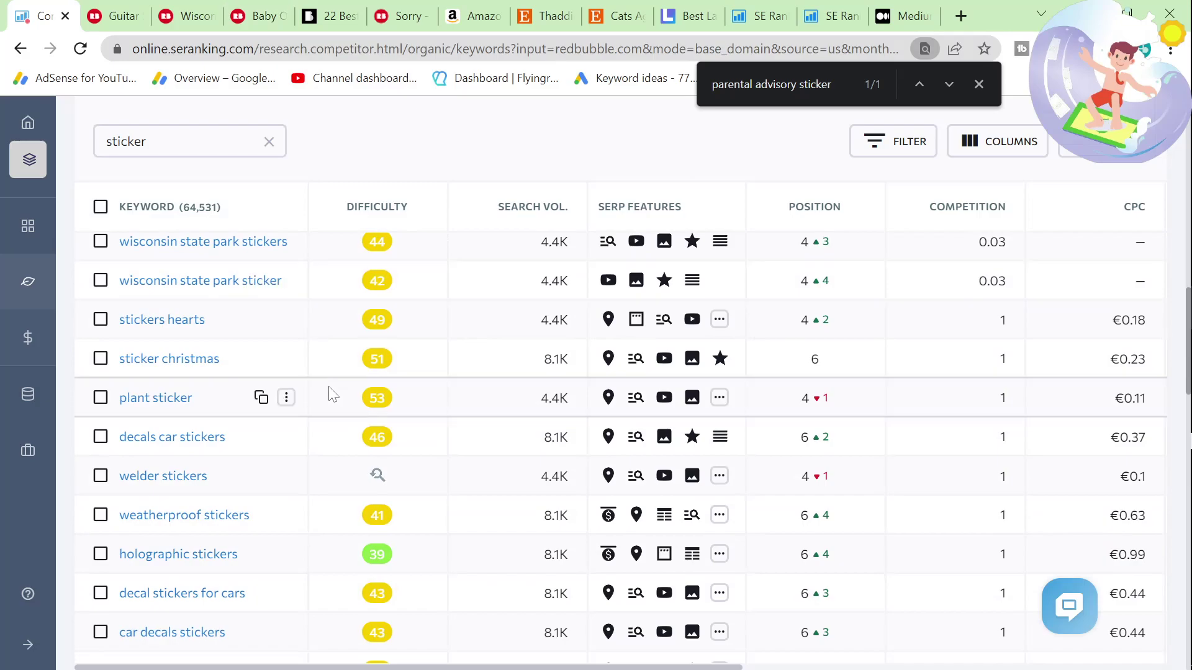
pyautogui.scroll(3, 333, 393)
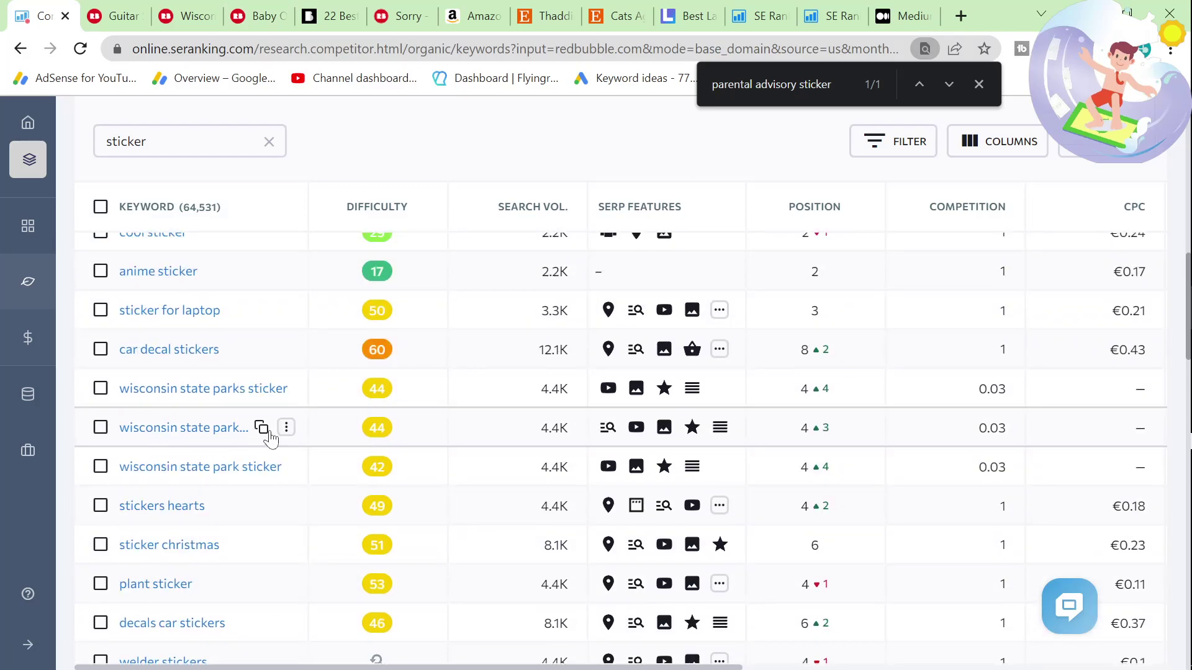
pyautogui.press('Tab')
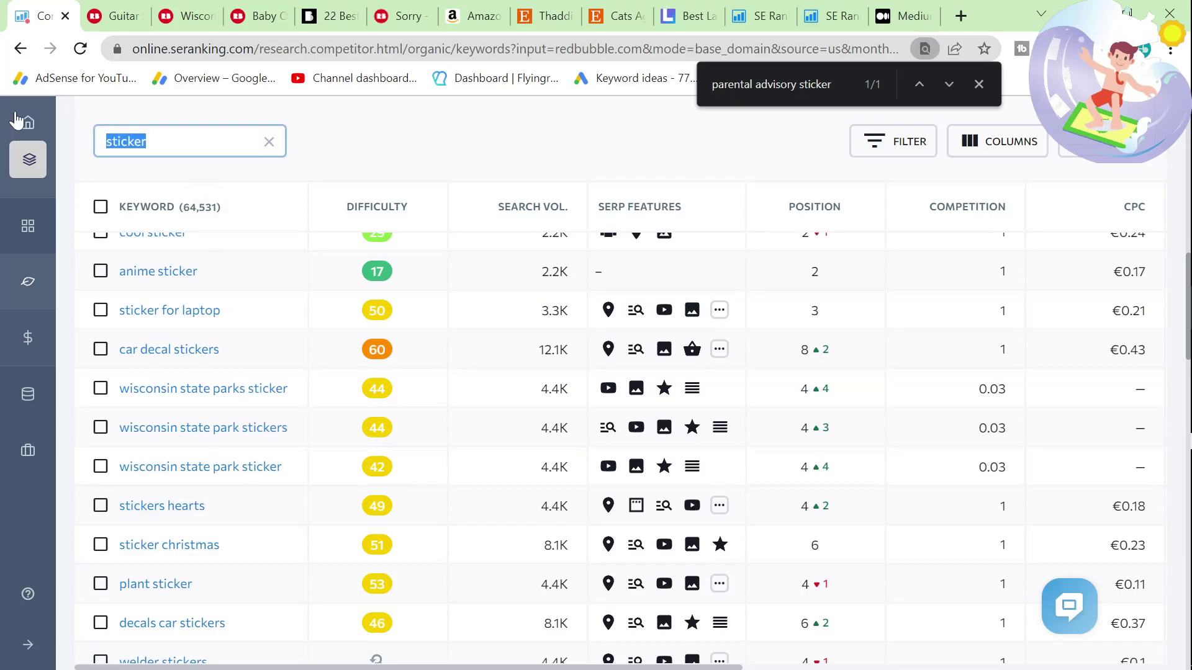
pyautogui.press('Home')
pyautogui.write('state park')
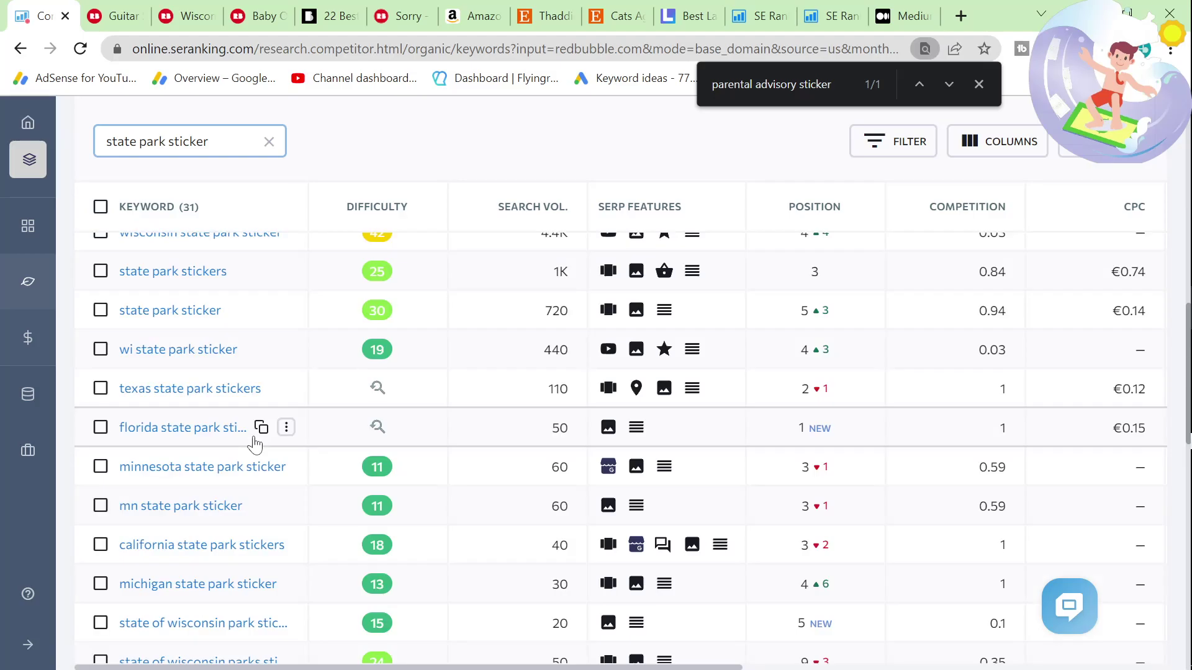
pyautogui.scroll(3, 248, 465)
pyautogui.scroll(-2, 248, 466)
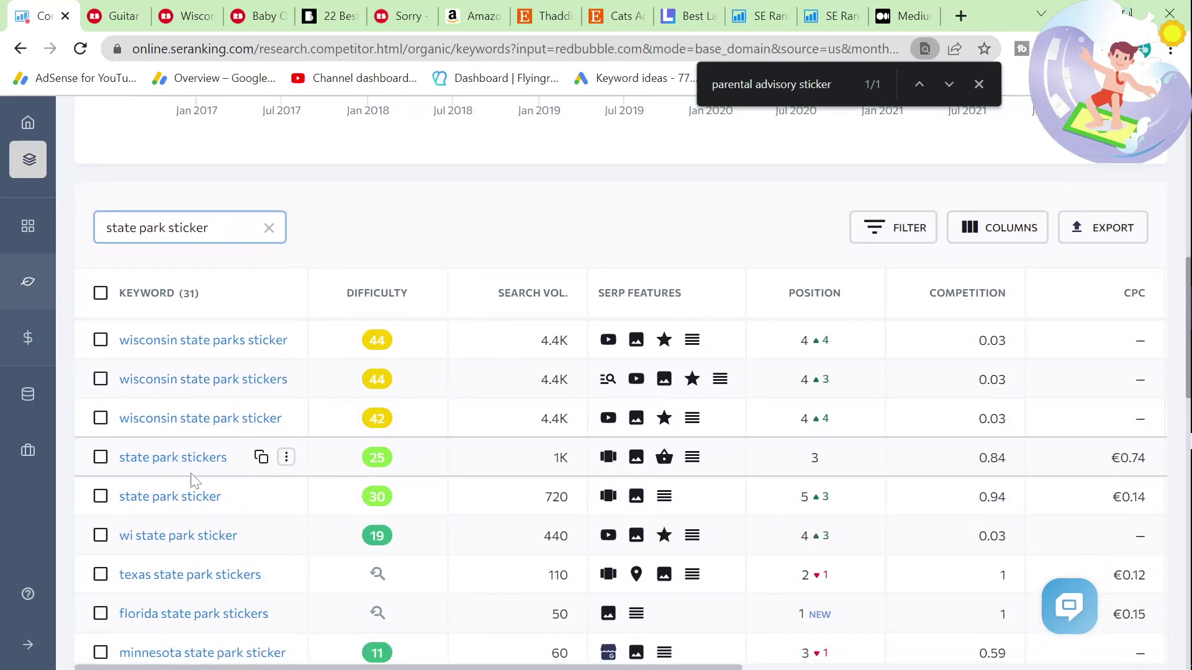
pyautogui.scroll(-2, 193, 481)
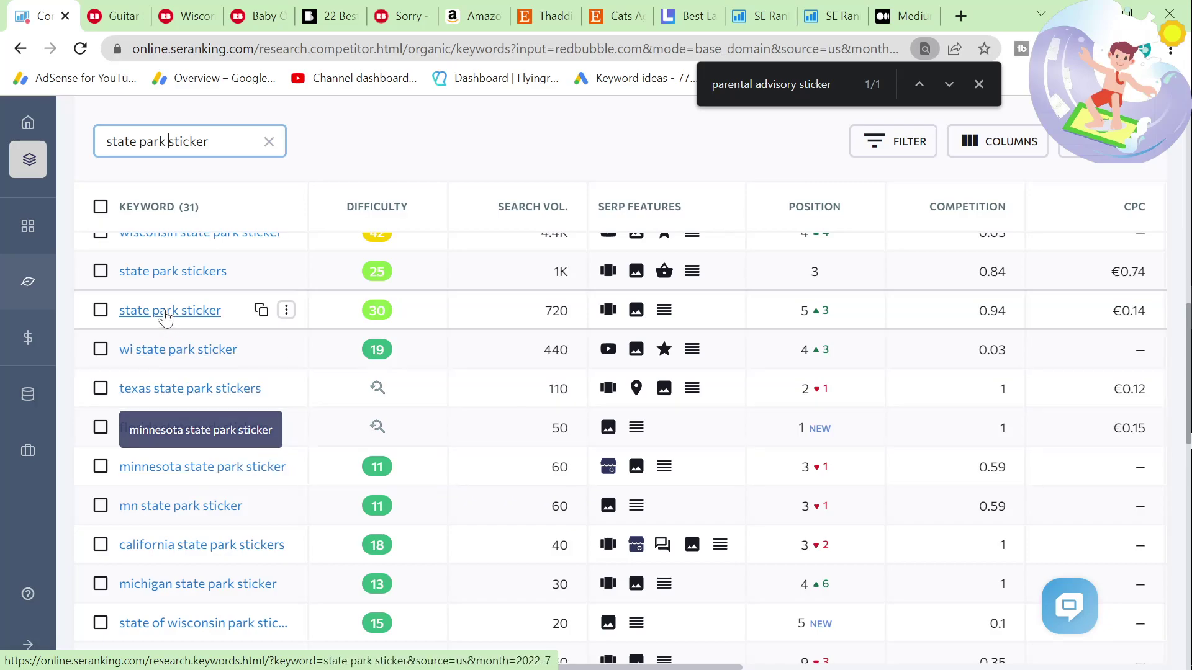
pyautogui.scroll(-3, 260, 391)
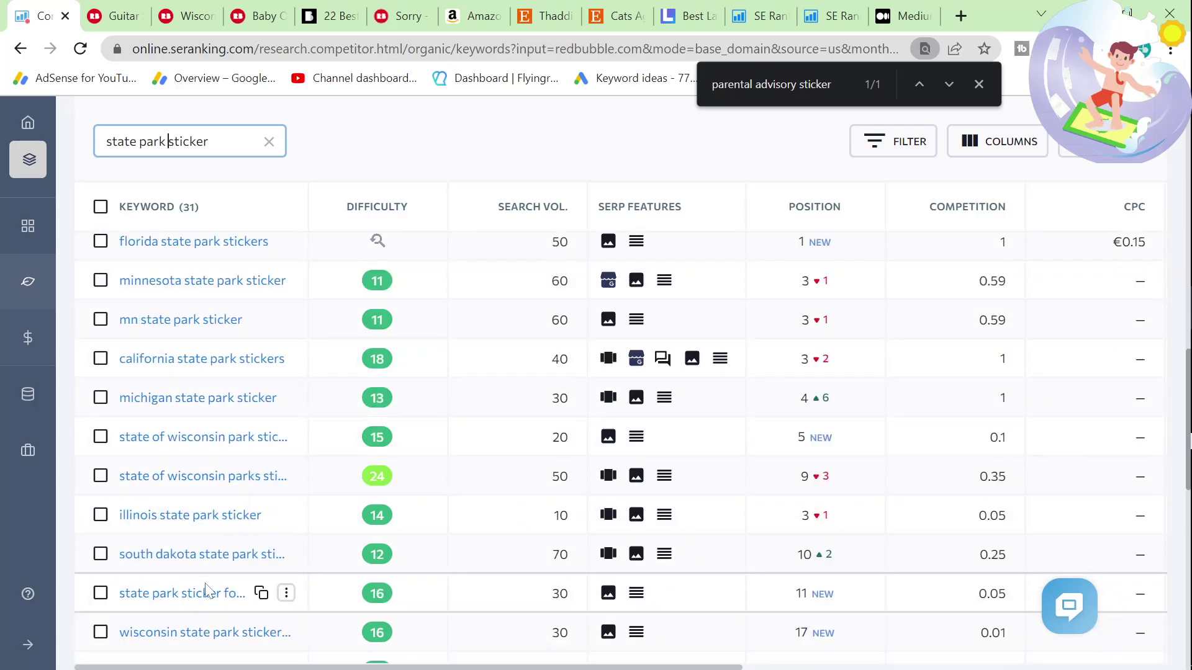